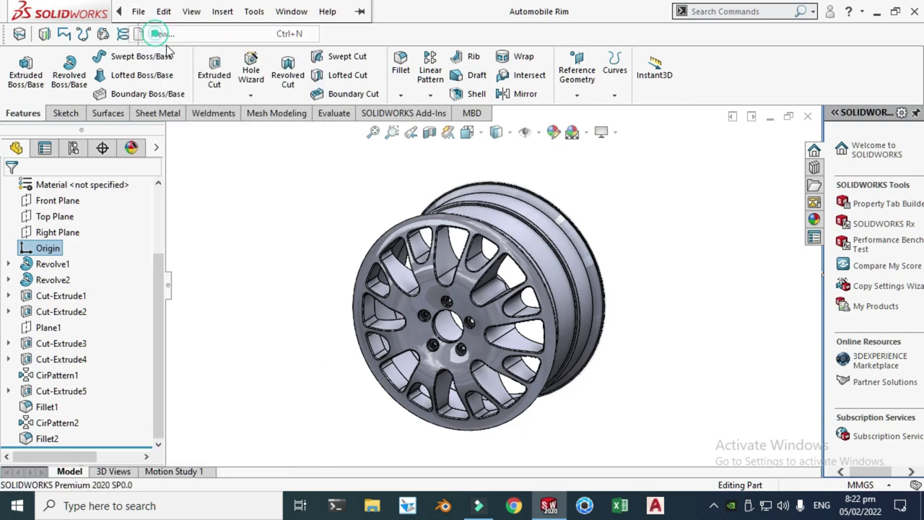
# - Create a new part document and apply the Plain White scene as the background
pyautogui.click(362, 406)
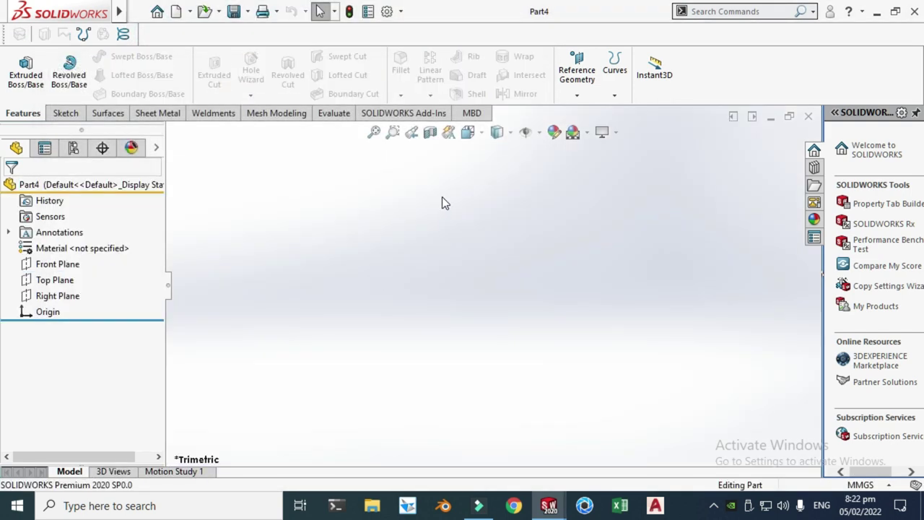
pyautogui.click(588, 133)
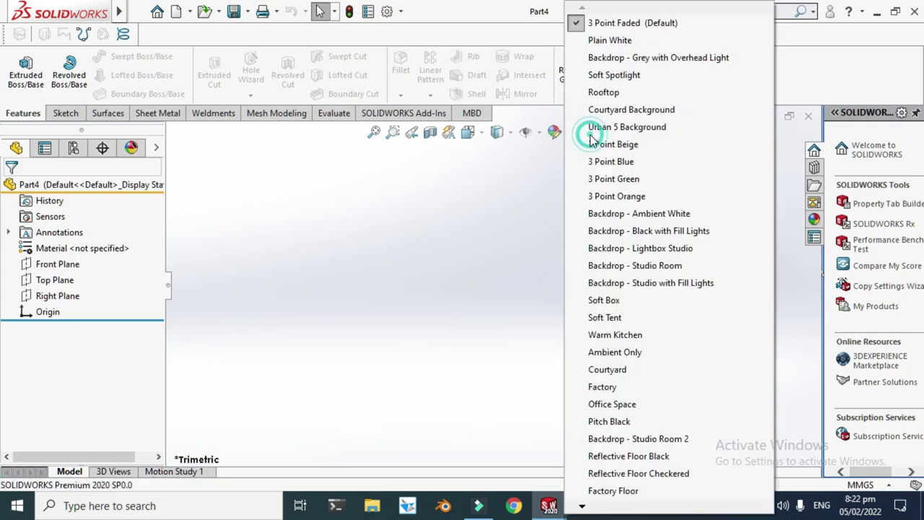
pyautogui.click(611, 41)
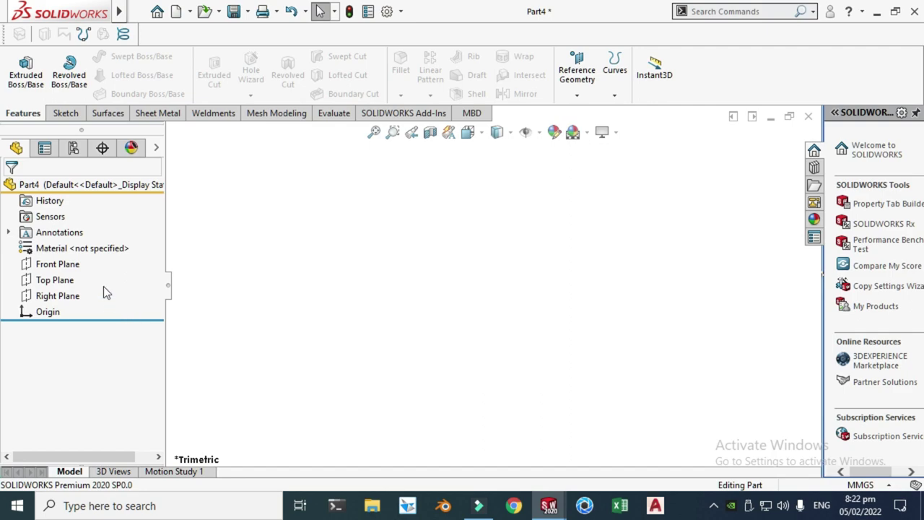
# - Start a new sketch on the Front Plane
pyautogui.click(81, 266)
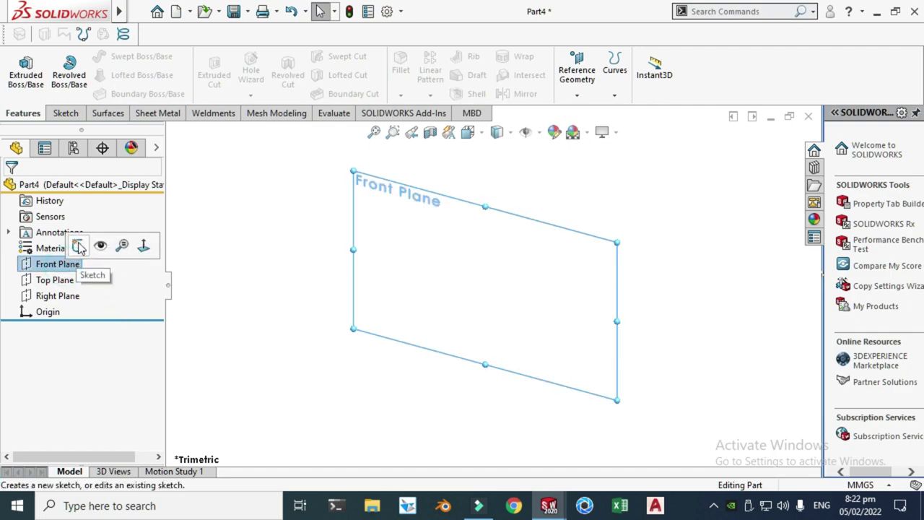
pyautogui.click(77, 246)
pyautogui.scroll(2, 521, 216)
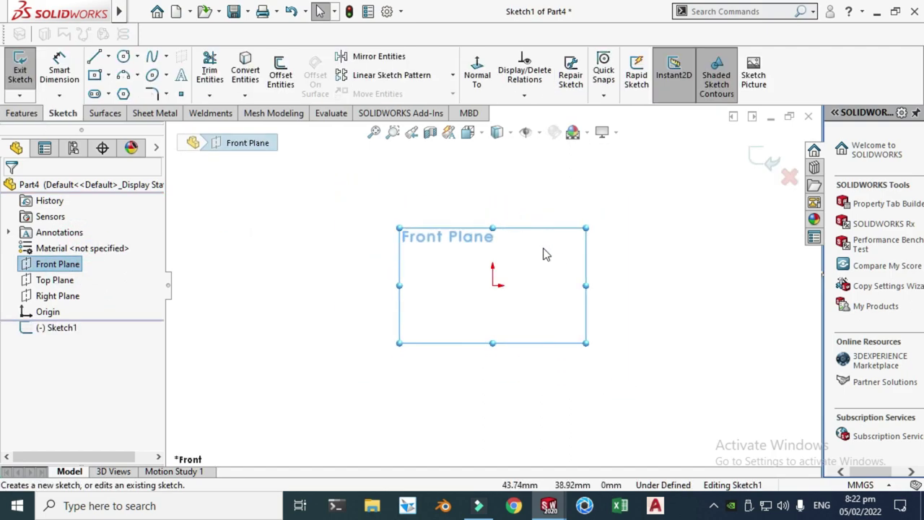
pyautogui.scroll(-4, 563, 253)
pyautogui.scroll(3, 557, 248)
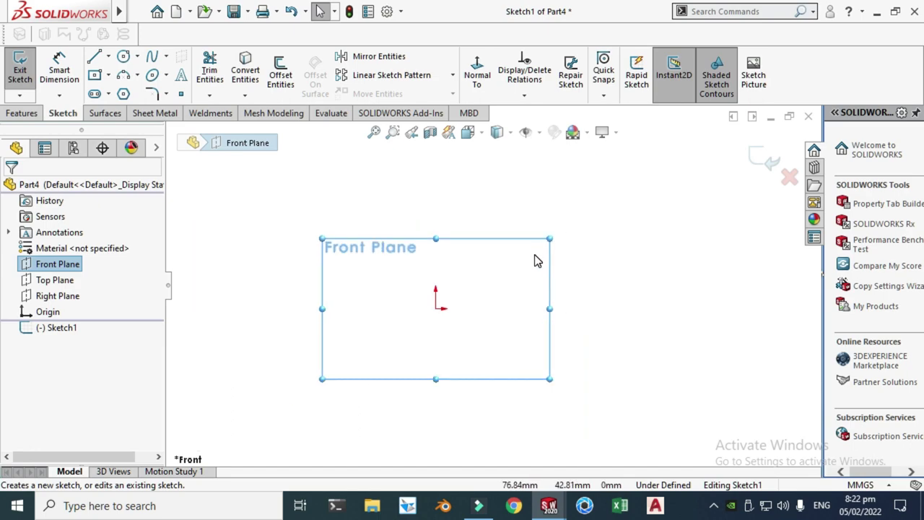
pyautogui.scroll(-1, 532, 264)
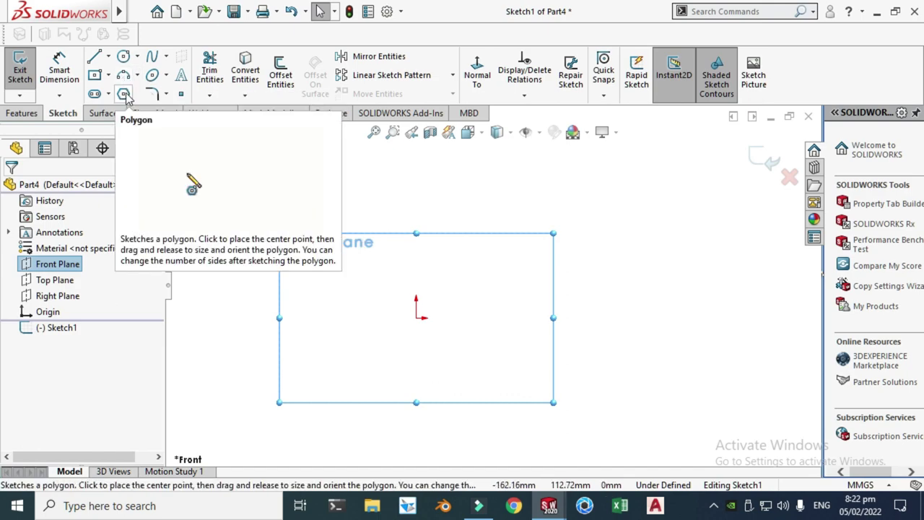
# - Sketch connected lines starting about 117 mm above the origin: a short vertical, a downward slope about 16 mm long, a horizontal, and a short downward slope
pyautogui.click(94, 56)
pyautogui.scroll(3, 494, 248)
pyautogui.scroll(-2, 486, 218)
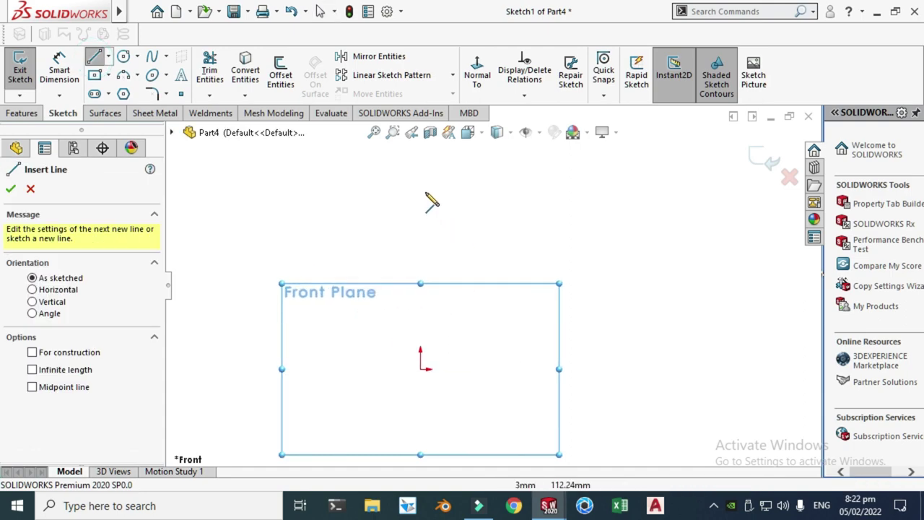
pyautogui.click(422, 195)
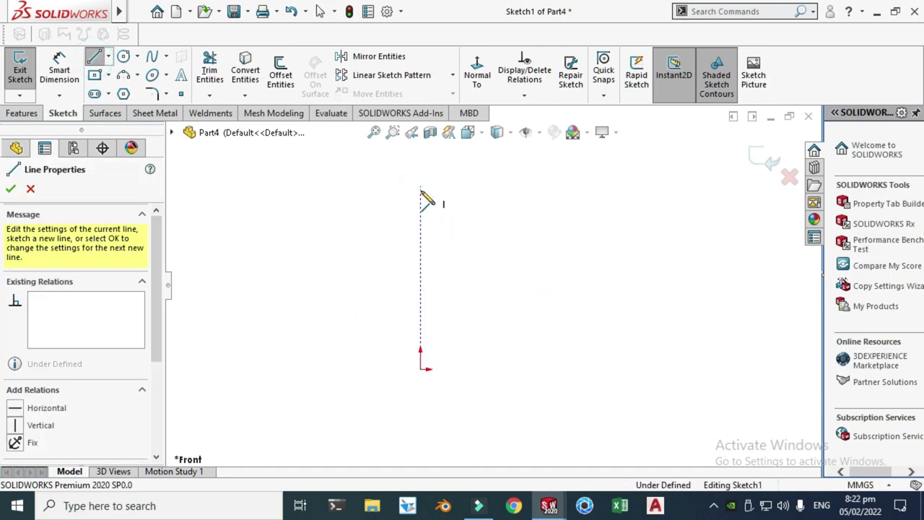
pyautogui.click(422, 195)
pyautogui.scroll(-2, 421, 195)
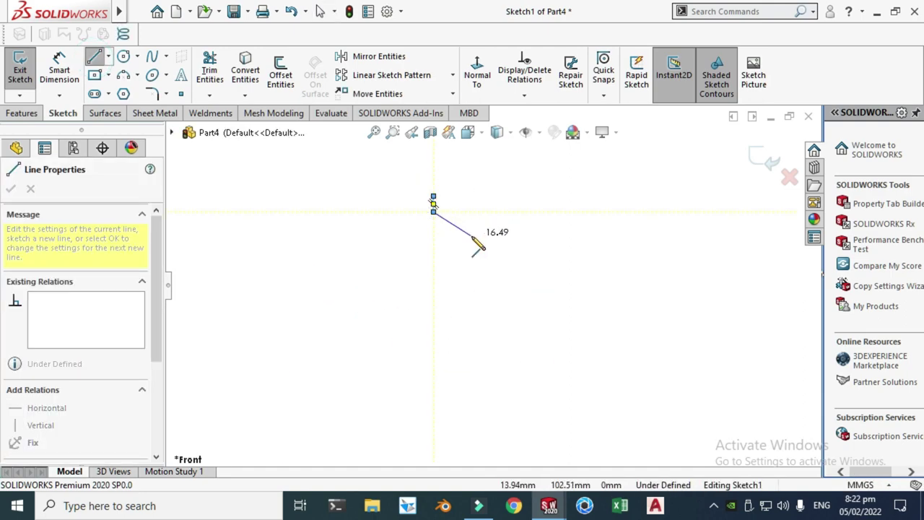
pyautogui.click(471, 240)
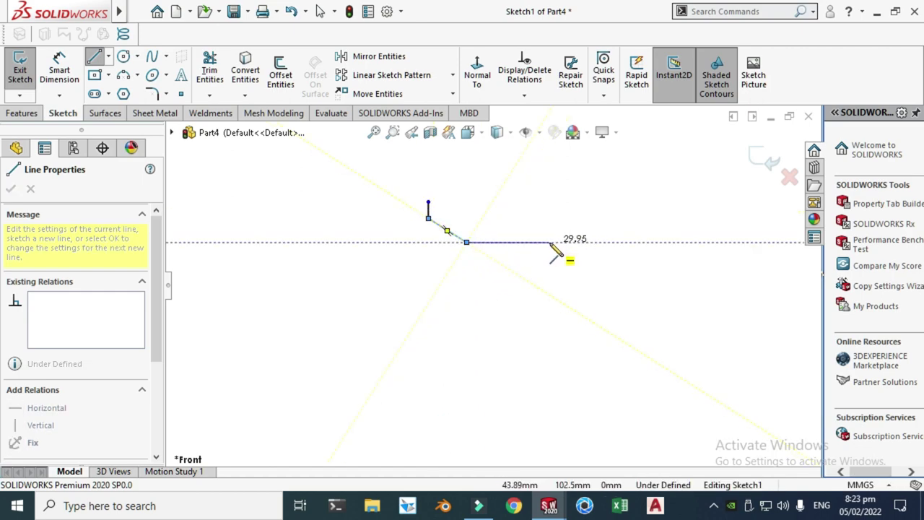
pyautogui.click(537, 242)
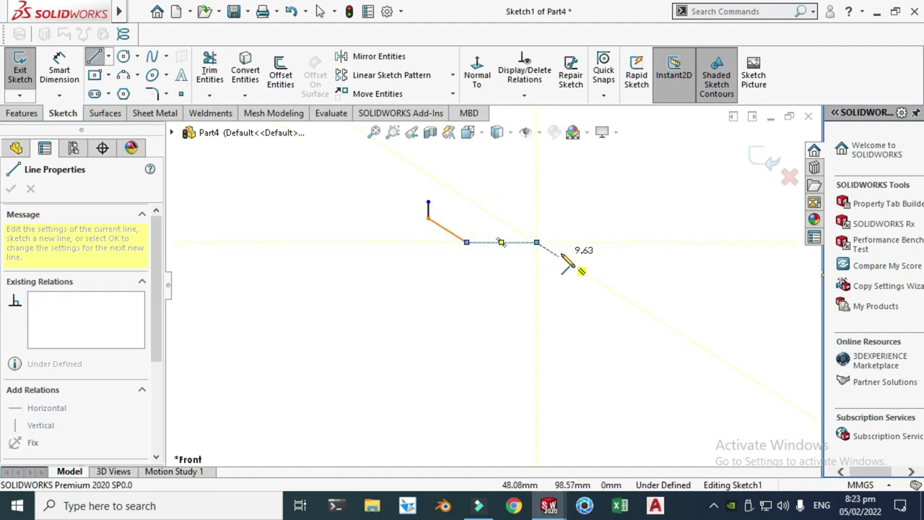
pyautogui.click(562, 251)
# - Continue the line chain with a long horizontal, a short upward slope, a horizontal, a steeper upward slope and a short vertical end
pyautogui.scroll(3, 592, 263)
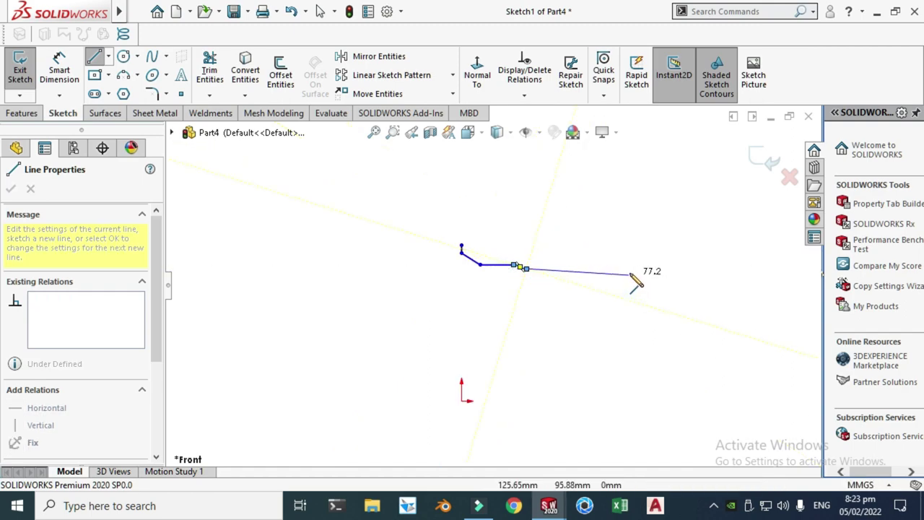
pyautogui.click(633, 269)
pyautogui.scroll(-2, 633, 270)
pyautogui.click(635, 264)
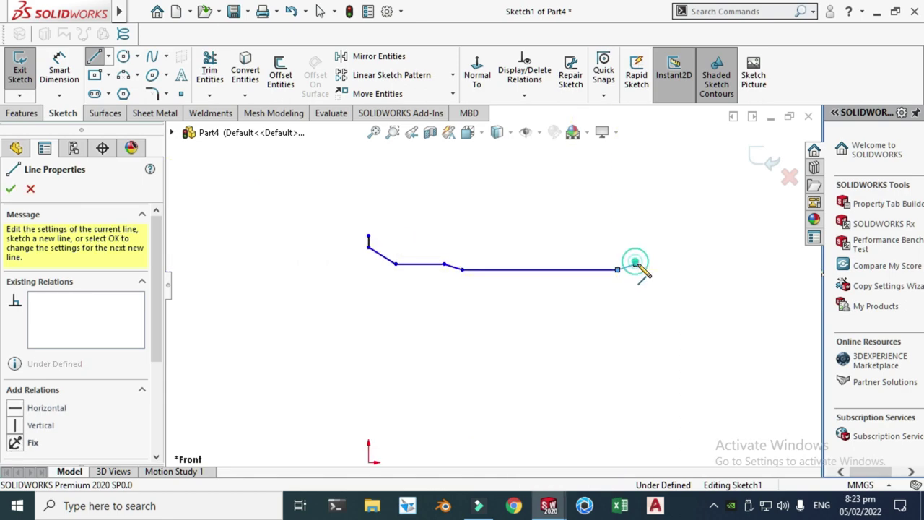
pyautogui.scroll(3, 636, 264)
pyautogui.scroll(-1, 636, 266)
pyautogui.scroll(-3, 638, 272)
pyautogui.click(578, 288)
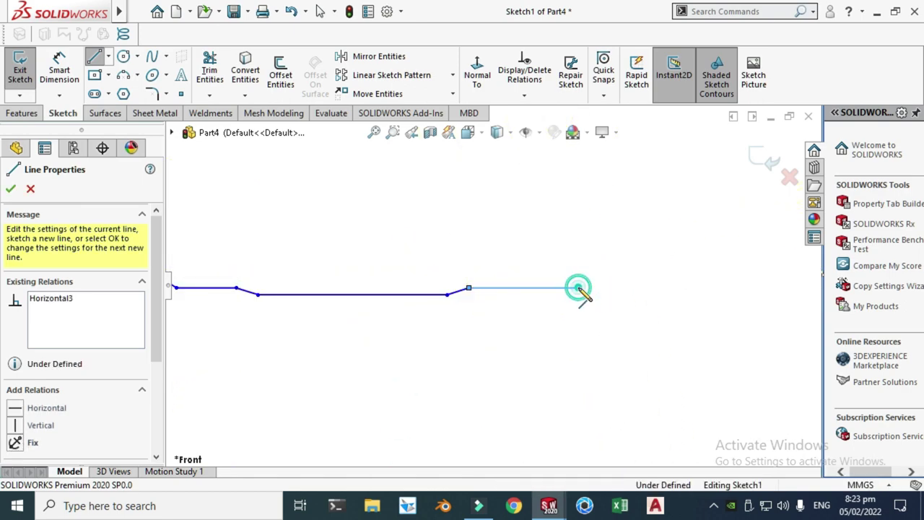
pyautogui.click(617, 264)
pyautogui.doubleClick(617, 253)
pyautogui.press('Escape')
pyautogui.scroll(5, 492, 283)
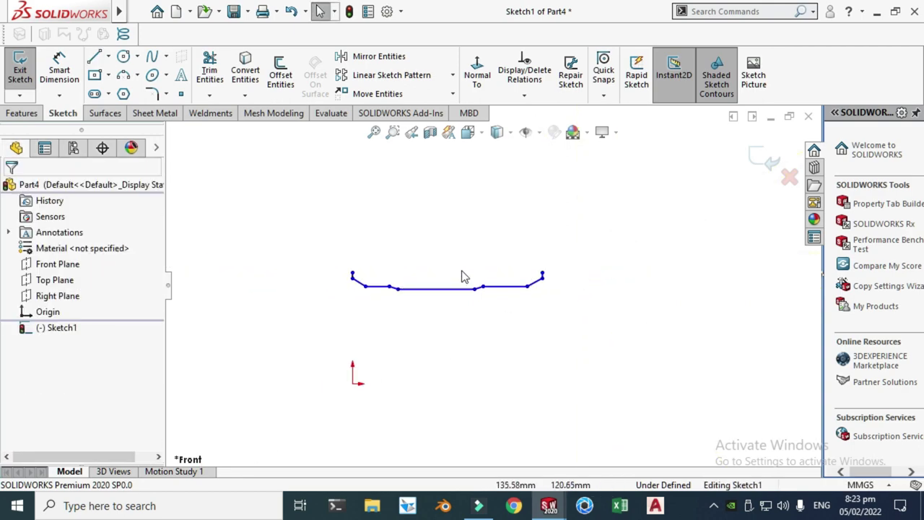
# - Dimension the height from the origin to the upper end of the profile's first vertical line as 254 mm
pyautogui.scroll(-4, 365, 311)
pyautogui.click(59, 70)
pyautogui.scroll(1, 373, 409)
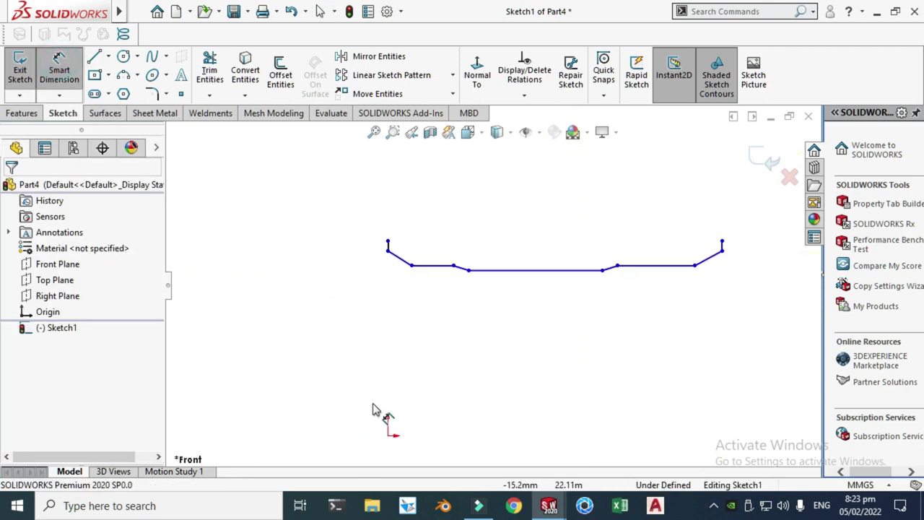
pyautogui.click(388, 436)
pyautogui.click(388, 242)
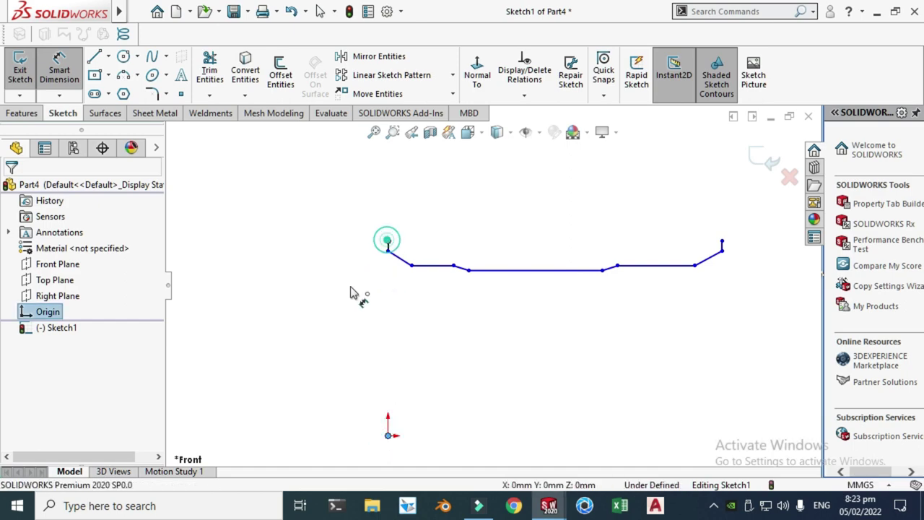
pyautogui.click(292, 334)
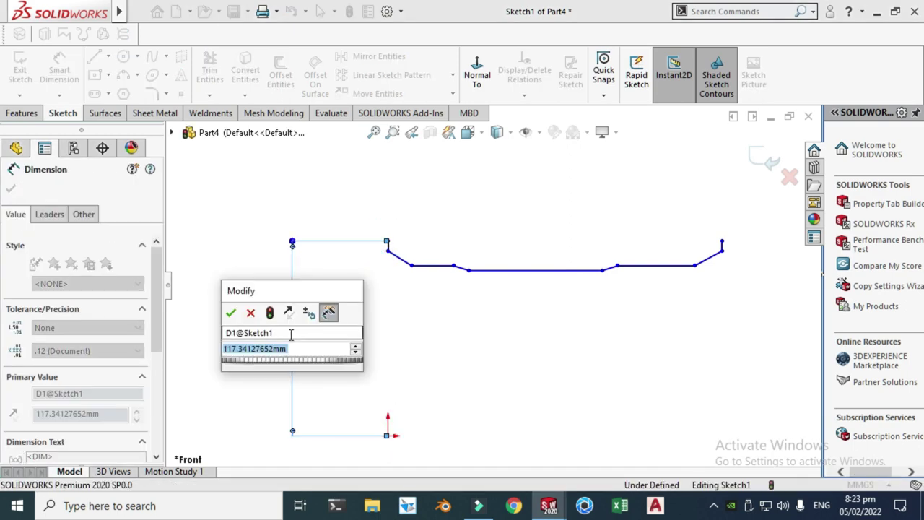
pyautogui.write('253')
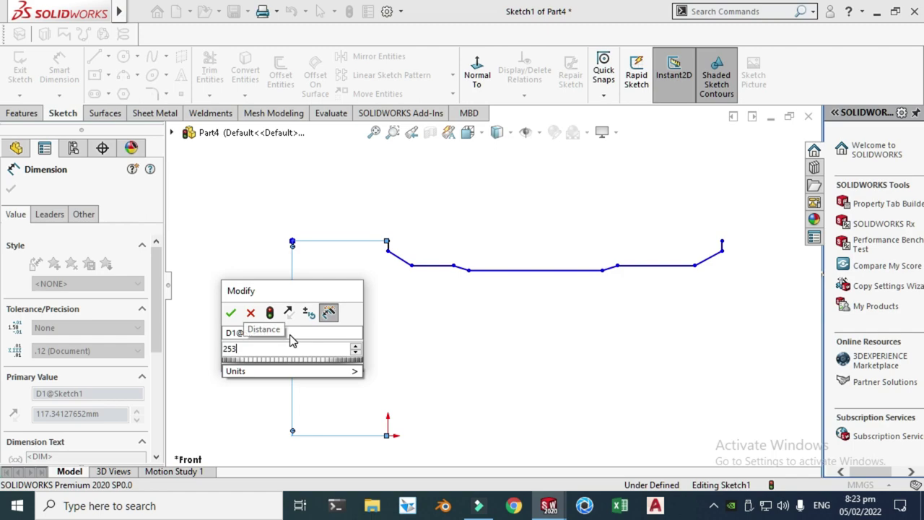
pyautogui.press('BackSpace')
pyautogui.write('4')
pyautogui.press('Return')
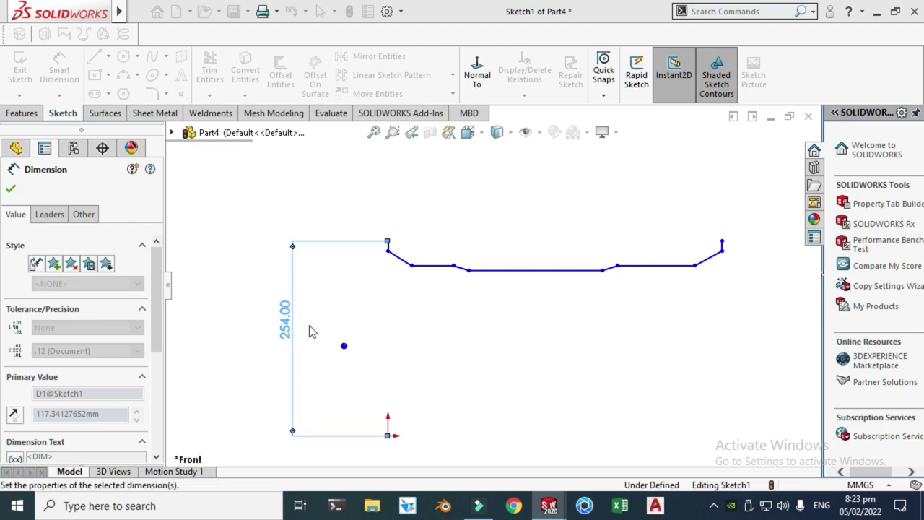
pyautogui.click(312, 332)
# - Dimension the short vertical line above the origin to a length of 5 mm
pyautogui.scroll(-5, 342, 227)
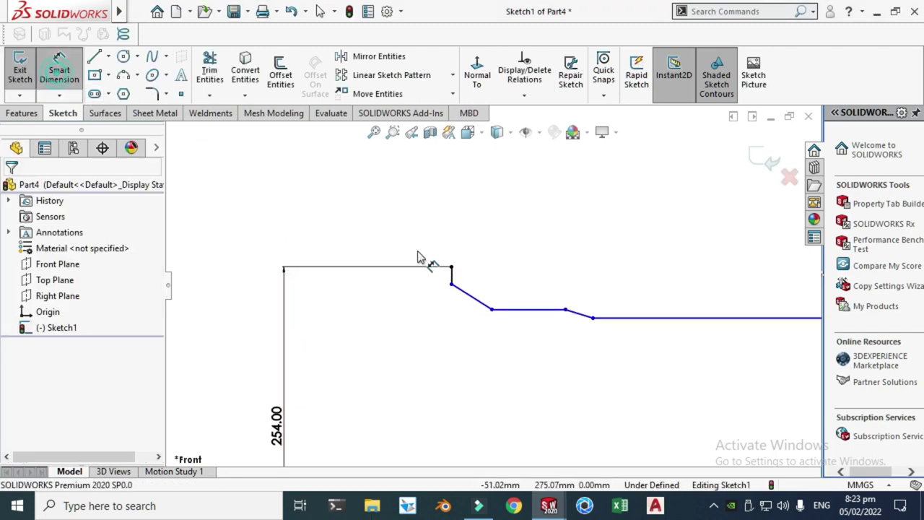
pyautogui.scroll(-2, 418, 257)
pyautogui.click(472, 294)
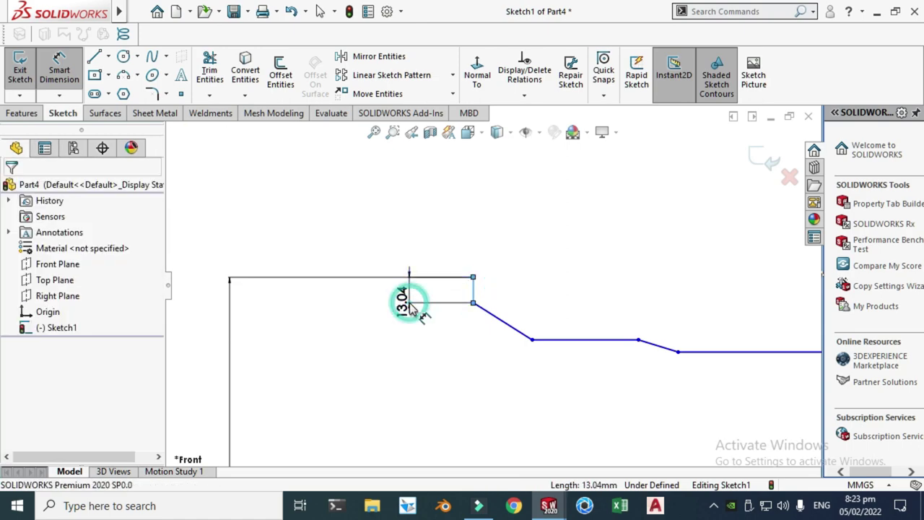
pyautogui.click(410, 307)
pyautogui.write('5')
pyautogui.press('Return')
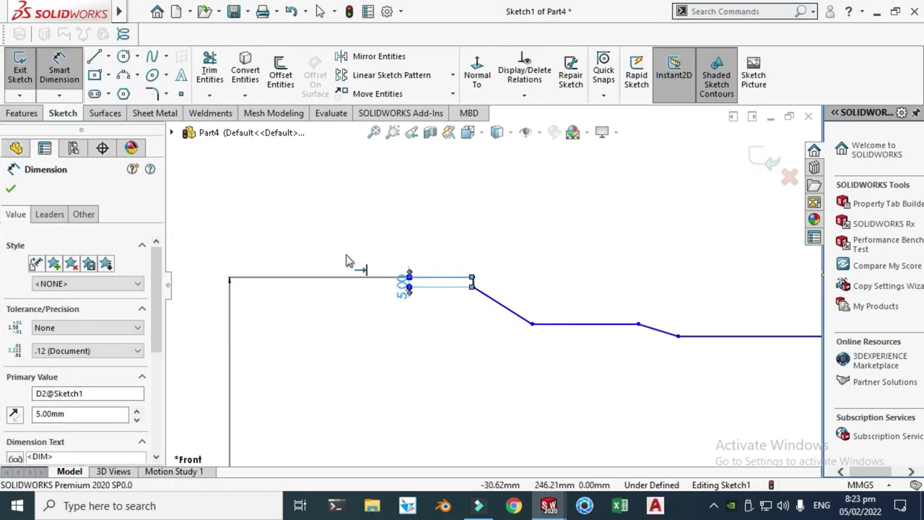
pyautogui.click(351, 263)
# - Dimension the vertical distance from the first line's upper end to the lower end of the adjoining slope as 20 mm
pyautogui.scroll(-2, 418, 253)
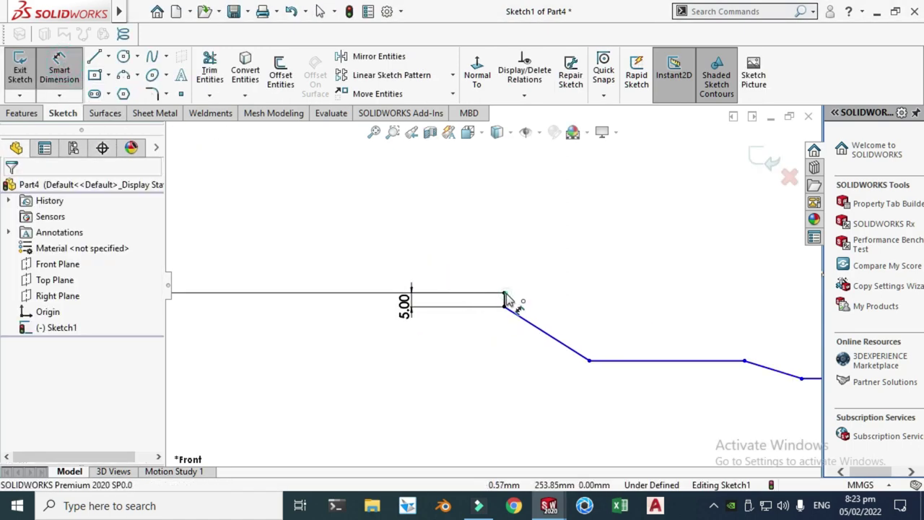
pyautogui.click(505, 294)
pyautogui.click(588, 361)
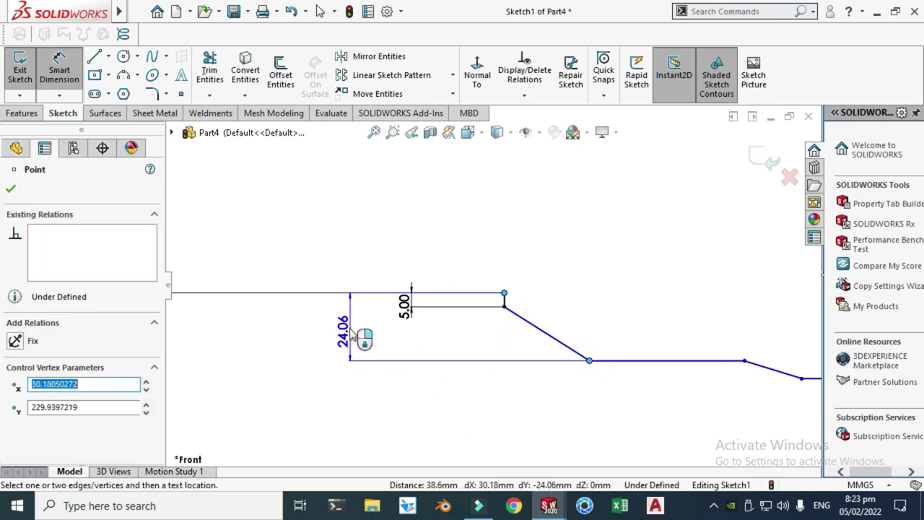
pyautogui.click(347, 321)
pyautogui.write('20')
pyautogui.press('Return')
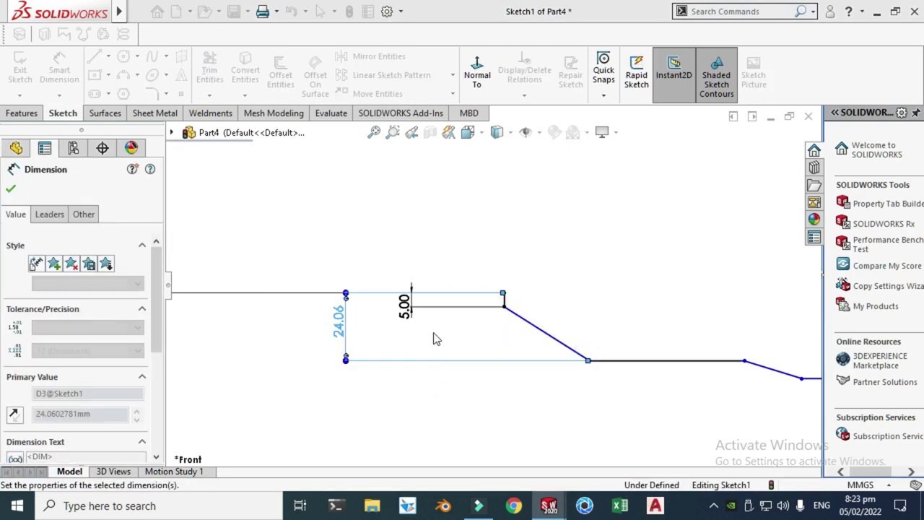
pyautogui.press('Escape')
# - Set the angle between the 5 mm vertical line and the adjoining sloped line to 60°
pyautogui.scroll(-2, 533, 303)
pyautogui.click(61, 75)
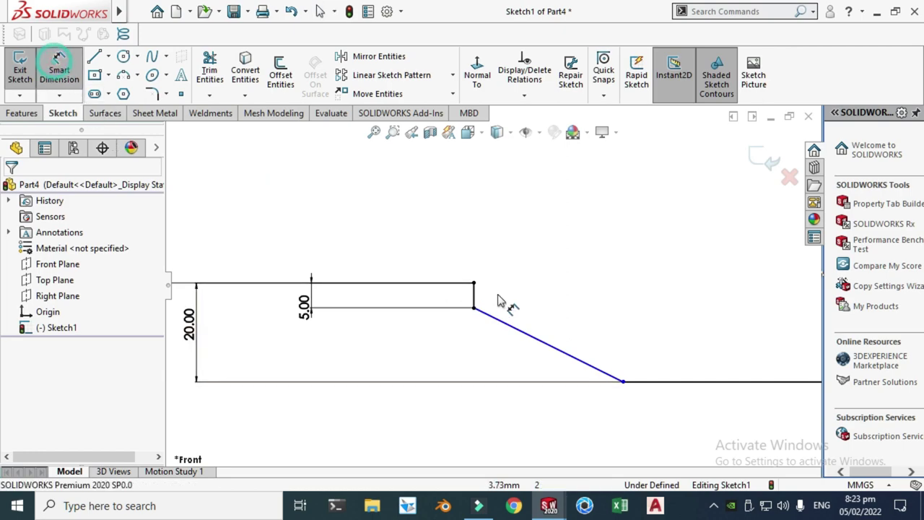
pyautogui.scroll(-2, 552, 292)
pyautogui.click(436, 302)
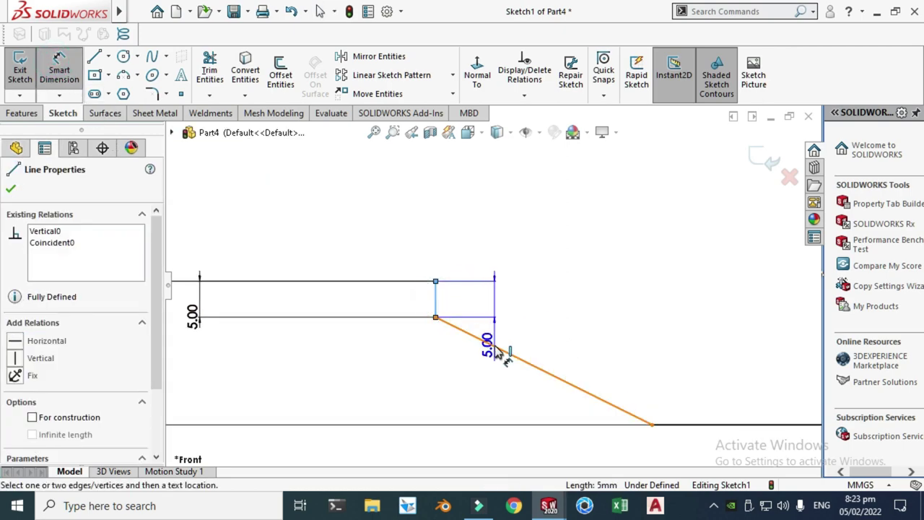
pyautogui.click(477, 337)
pyautogui.click(377, 263)
pyautogui.write('6')
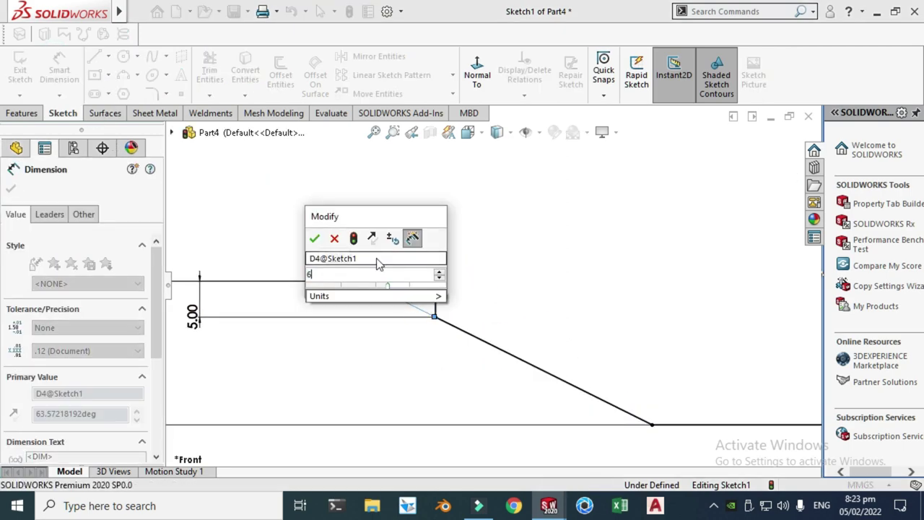
pyautogui.write('0')
pyautogui.press('Return')
pyautogui.scroll(5, 553, 341)
pyautogui.press('Escape')
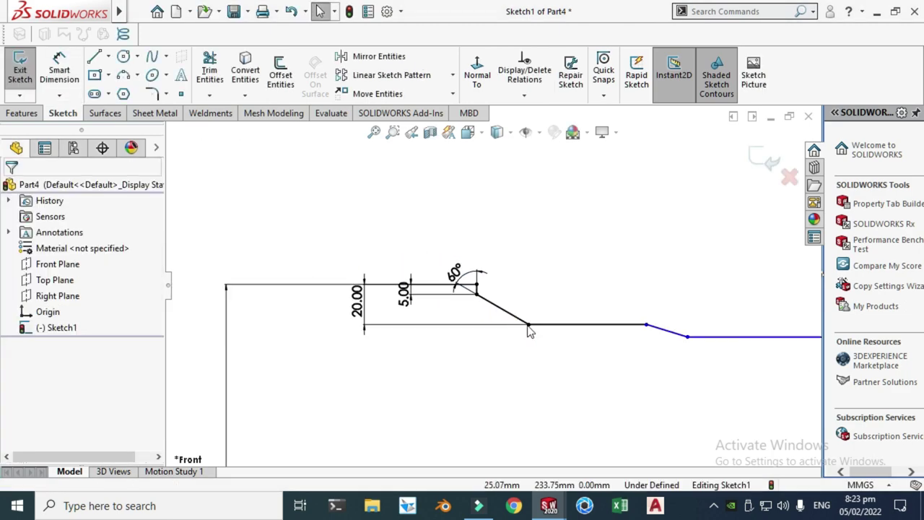
# - Dimension the horizontal line after the 60° slope to a length of 20 mm
pyautogui.click(59, 67)
pyautogui.scroll(-2, 474, 217)
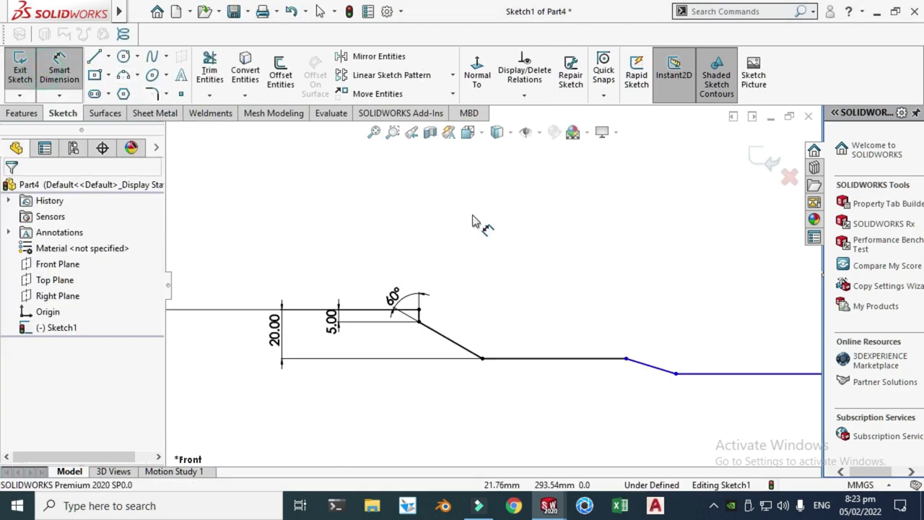
pyautogui.click(566, 360)
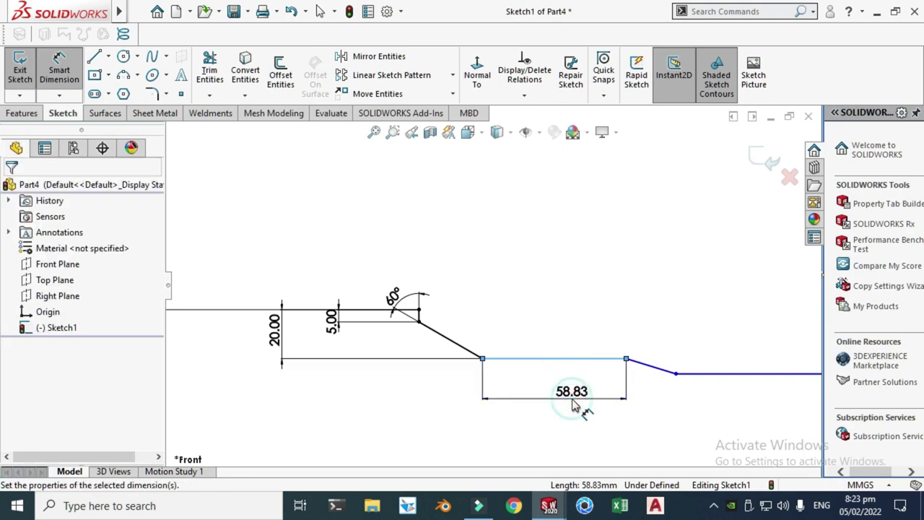
pyautogui.click(574, 398)
pyautogui.write('20')
pyautogui.press('Return')
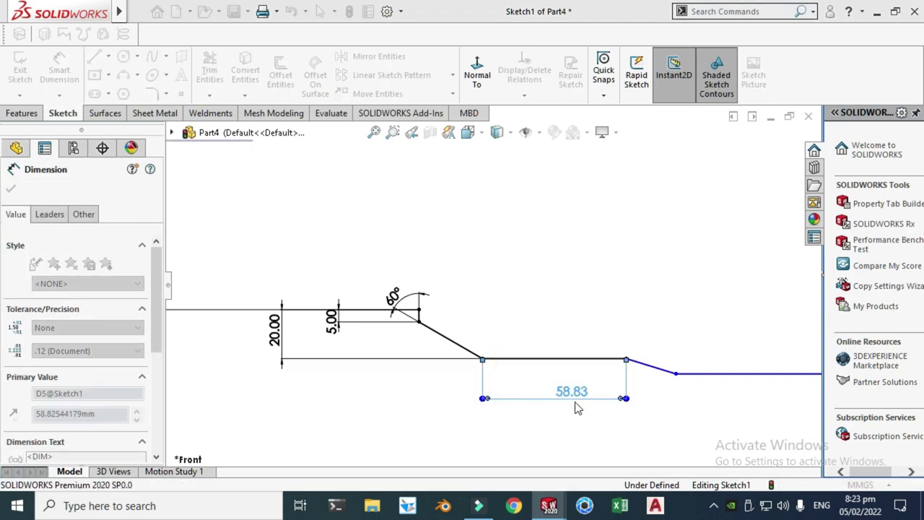
pyautogui.press('Escape')
pyautogui.scroll(2, 567, 338)
pyautogui.scroll(-3, 567, 338)
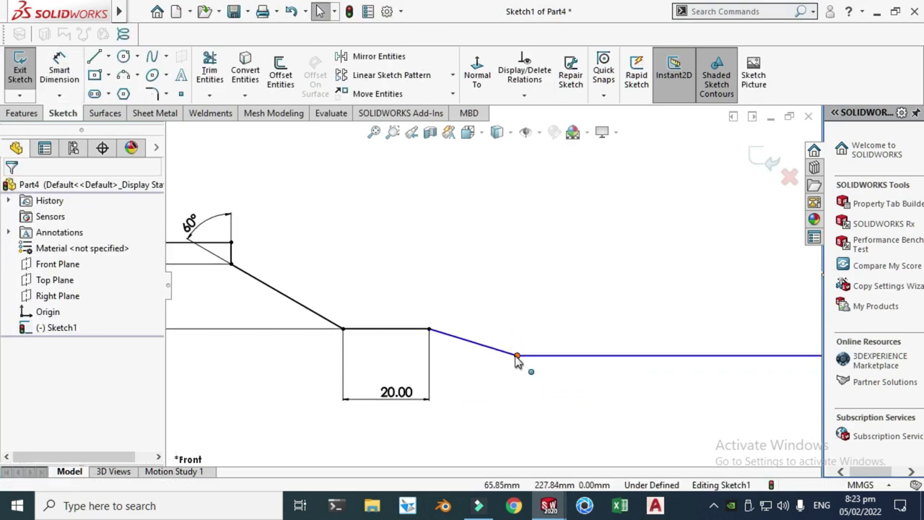
# - Shorten the slope after the 20 mm horizontal line and set its angle to the long horizontal line to 120°
pyautogui.moveTo(517, 358); pyautogui.dragTo(477, 355)
pyautogui.click(60, 72)
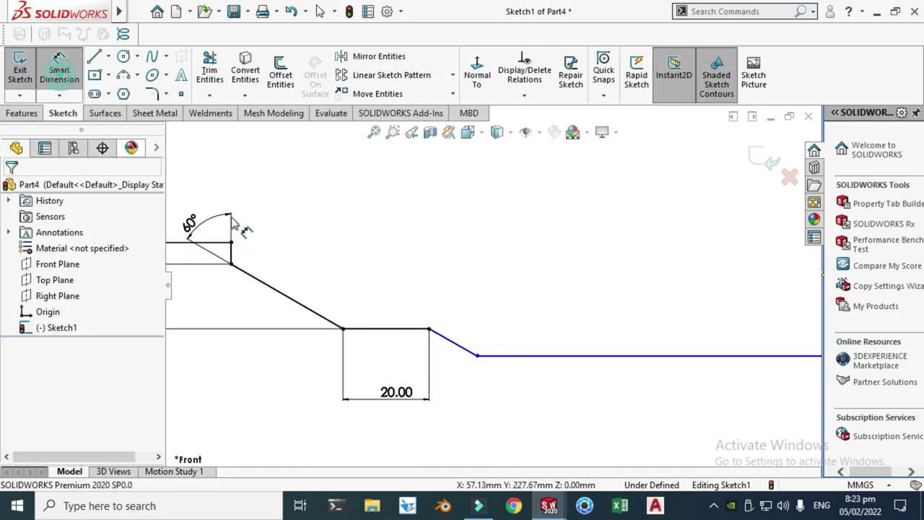
pyautogui.scroll(-3, 433, 329)
pyautogui.click(461, 344)
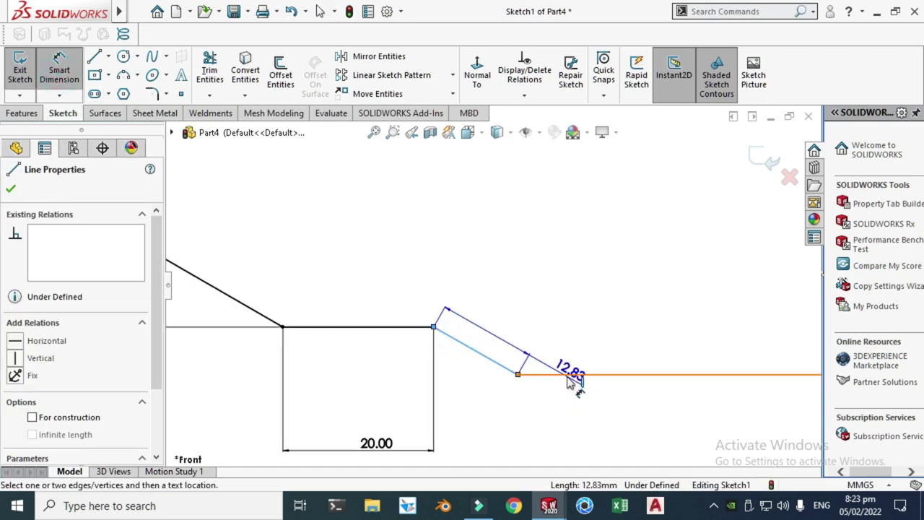
pyautogui.click(614, 374)
pyautogui.click(535, 351)
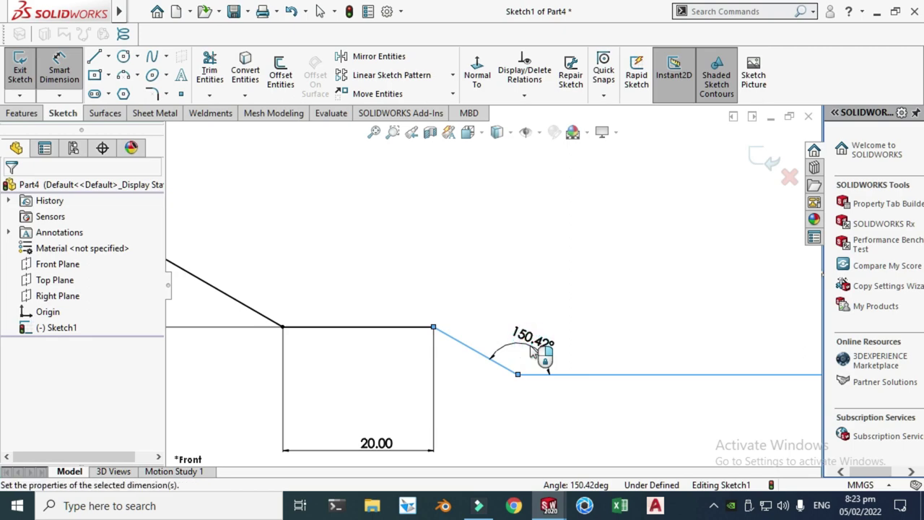
pyautogui.write('120')
pyautogui.press('Return')
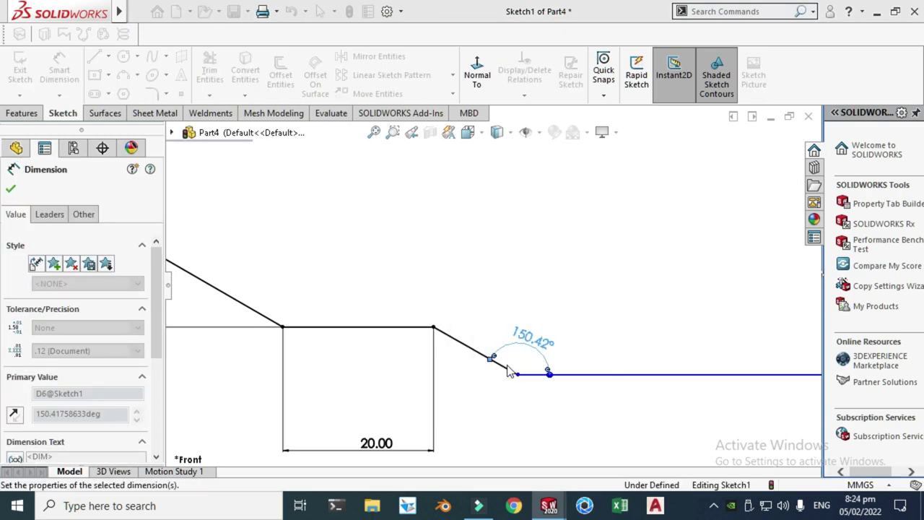
pyautogui.press('Escape')
# - Dimension the long horizontal line at the base of the rim profile to a length of 100 mm
pyautogui.scroll(7, 551, 338)
pyautogui.scroll(-2, 680, 302)
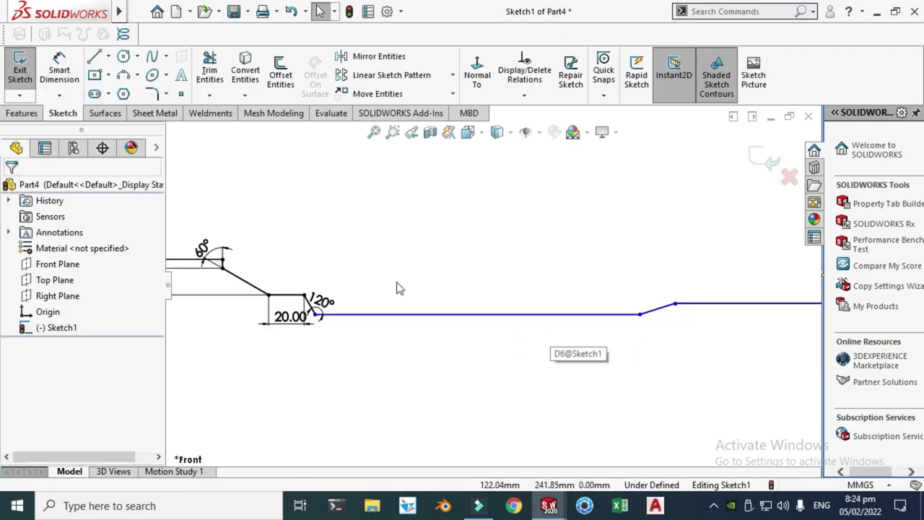
pyautogui.click(59, 70)
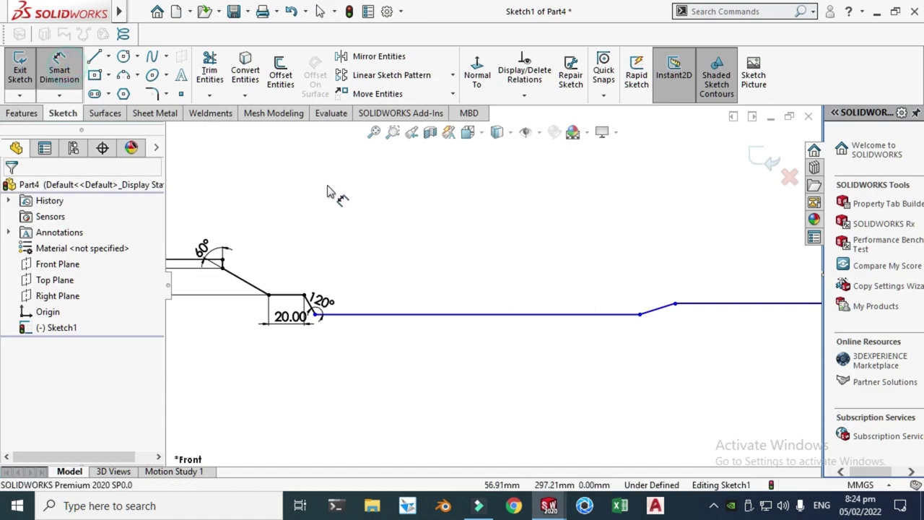
pyautogui.scroll(-1, 338, 217)
pyautogui.click(475, 348)
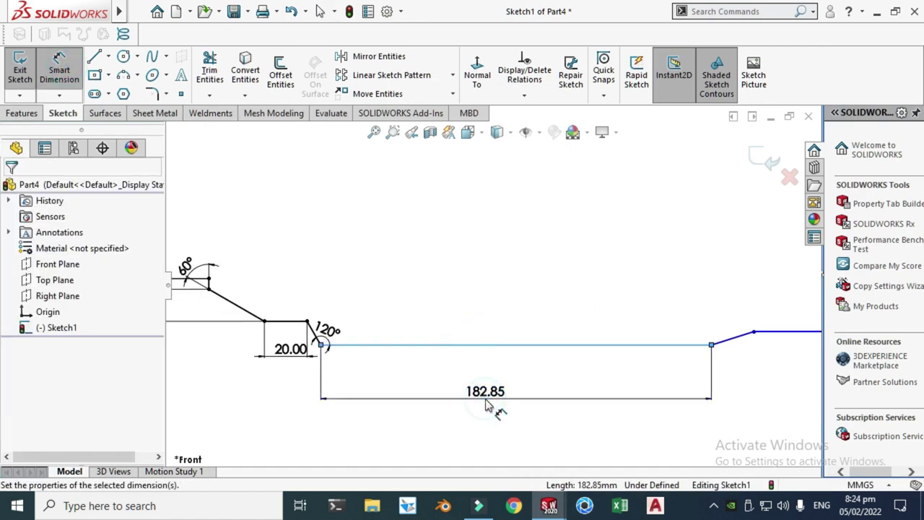
pyautogui.click(486, 405)
pyautogui.write('100')
pyautogui.press('Return')
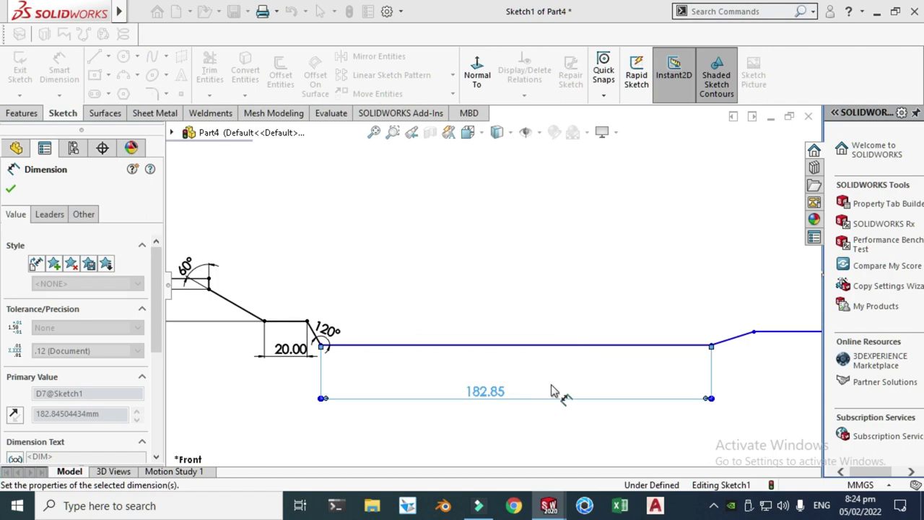
pyautogui.press('Escape')
# - Shorten the rising slope after the 100 mm line and set the angle between the two lines to 120°
pyautogui.scroll(-2, 570, 353)
pyautogui.moveTo(596, 340); pyautogui.dragTo(561, 333)
pyautogui.click(59, 70)
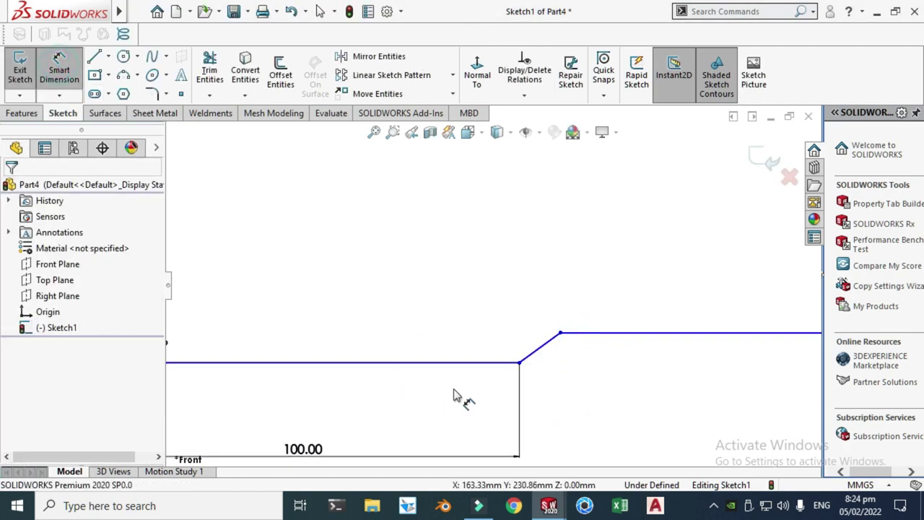
pyautogui.click(468, 362)
pyautogui.click(534, 352)
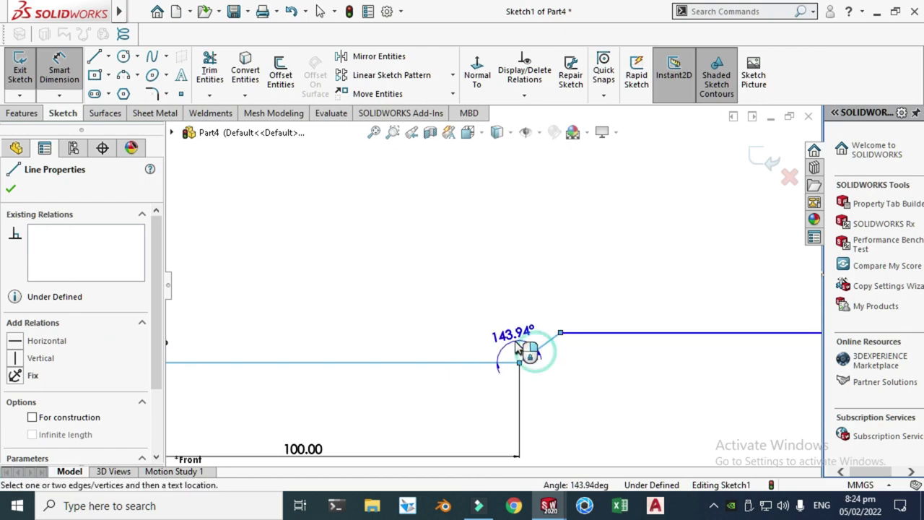
pyautogui.click(511, 355)
pyautogui.write('120')
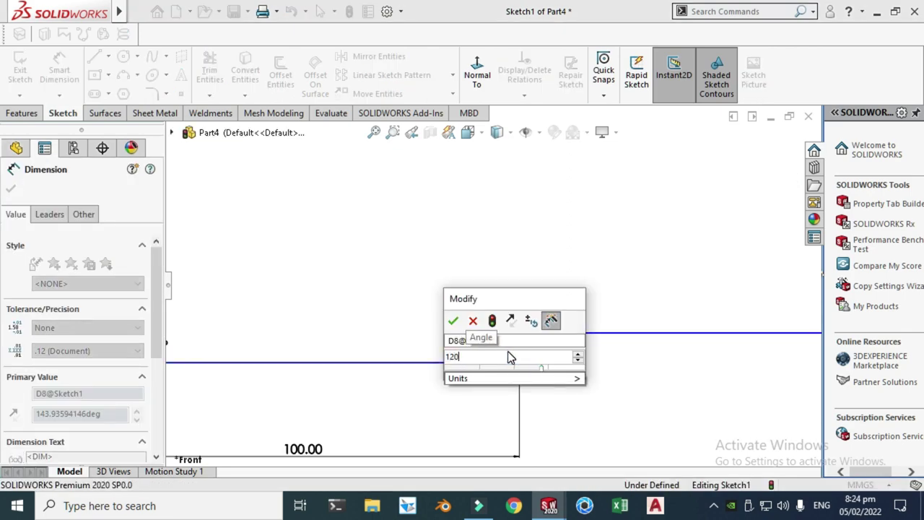
pyautogui.press('Return')
pyautogui.press('Escape')
# - Dimension the horizontal line following the second 120° slope to a length of 70 mm
pyautogui.scroll(5, 509, 303)
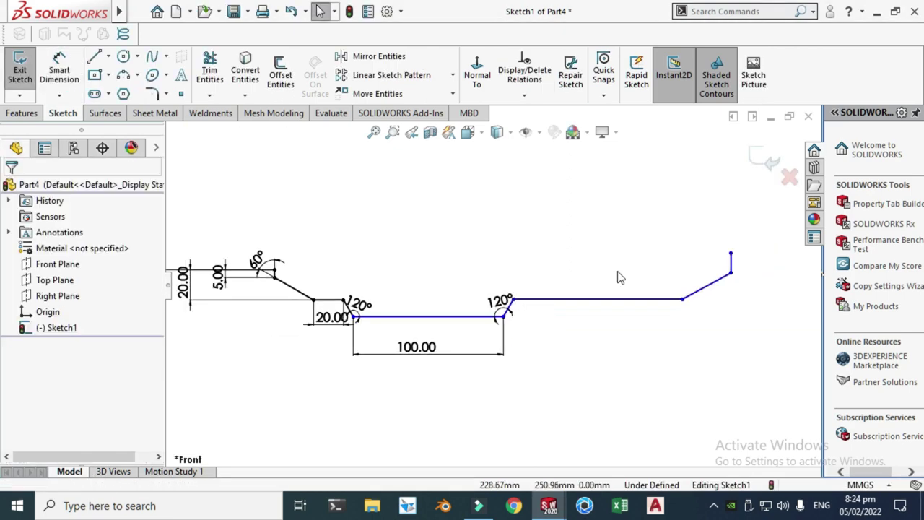
pyautogui.scroll(-2, 606, 242)
pyautogui.scroll(2, 357, 324)
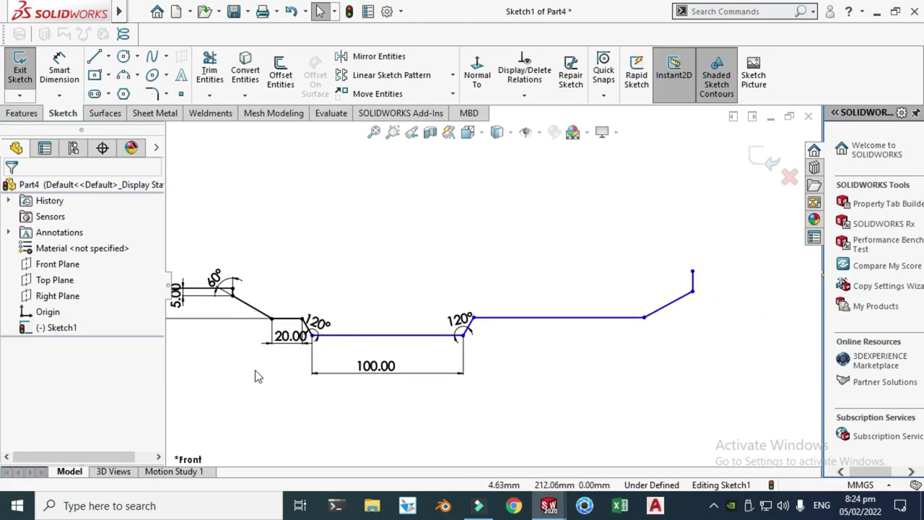
pyautogui.scroll(-2, 470, 295)
pyautogui.click(59, 72)
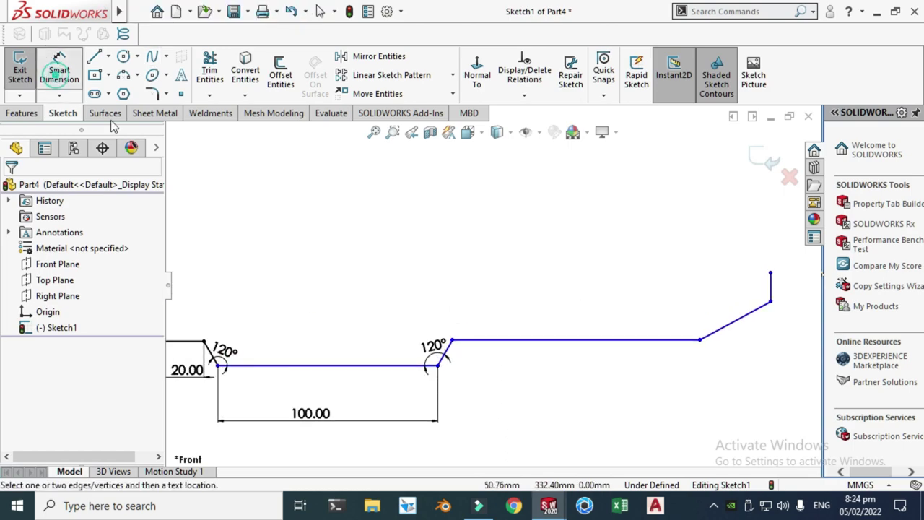
pyautogui.click(556, 349)
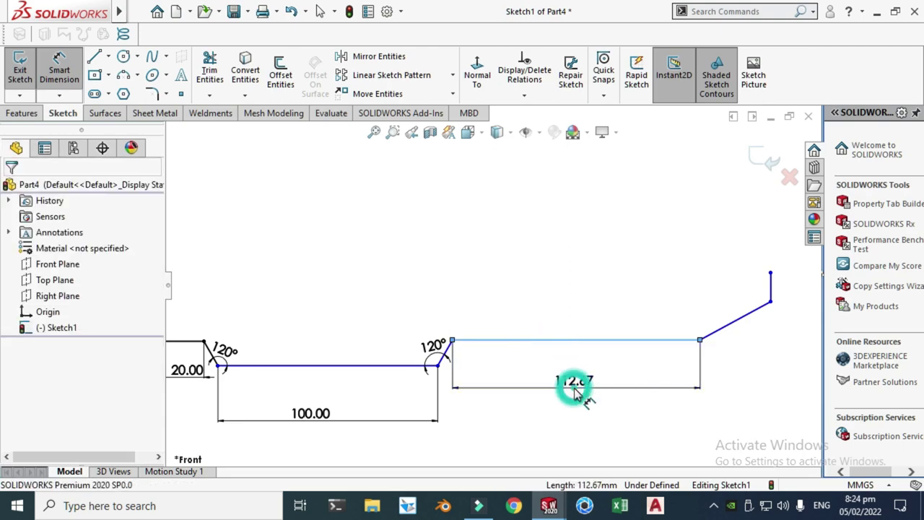
pyautogui.click(574, 385)
pyautogui.write('70')
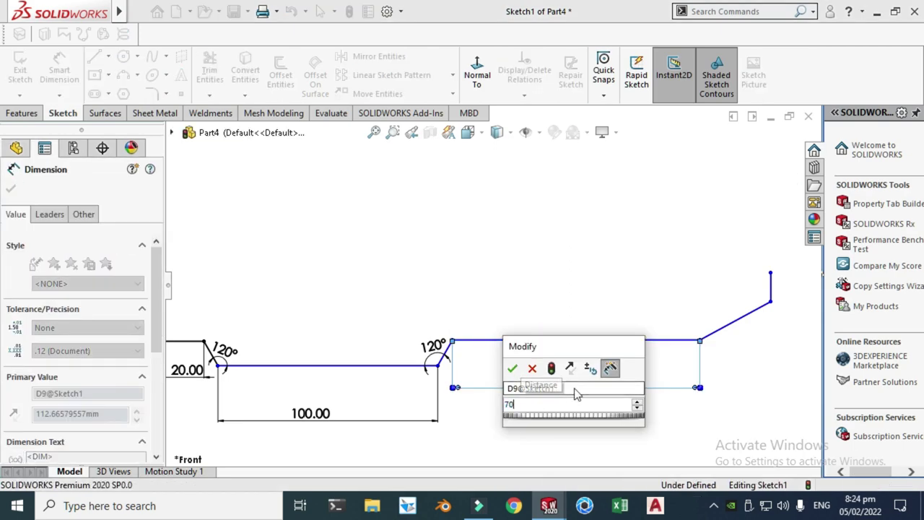
pyautogui.press('Return')
pyautogui.press('Escape')
# - Dimension the short vertical line at the far end of the profile to a length of 5 mm
pyautogui.scroll(-2, 622, 306)
pyautogui.click(60, 72)
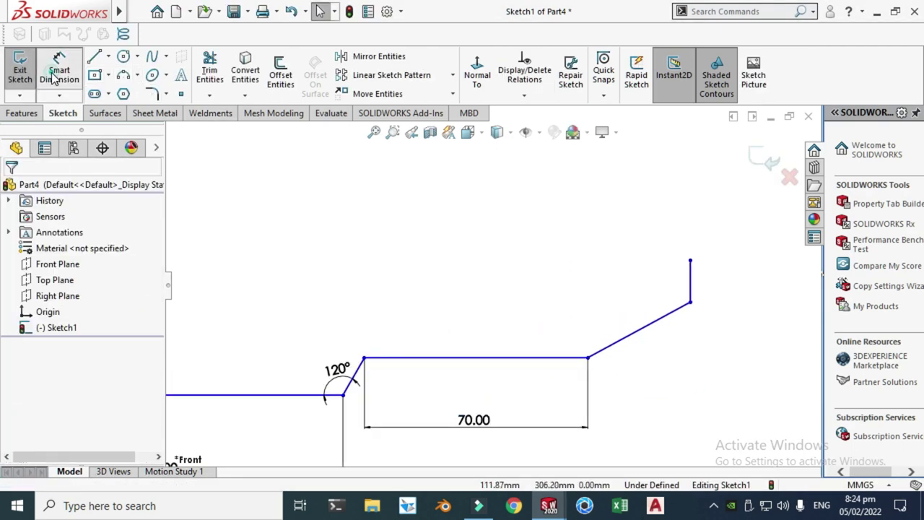
pyautogui.click(692, 285)
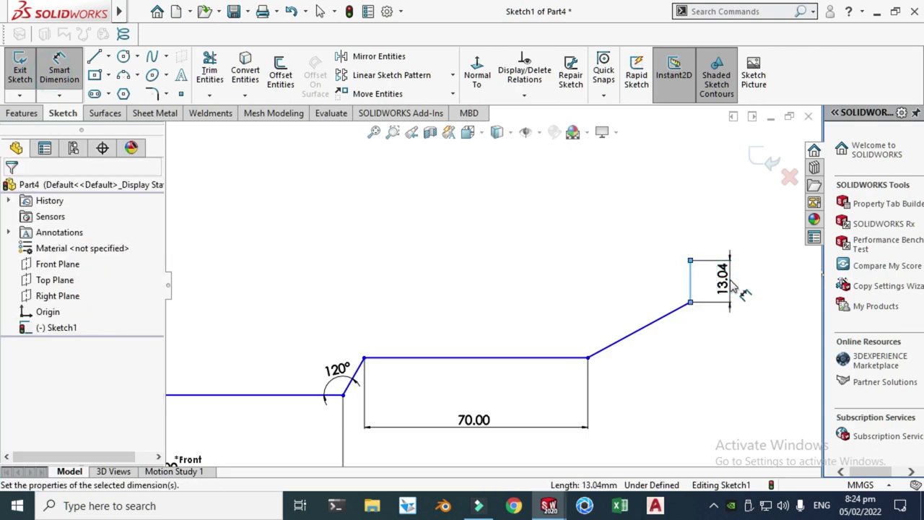
pyautogui.click(722, 283)
pyautogui.write('5')
pyautogui.press('Return')
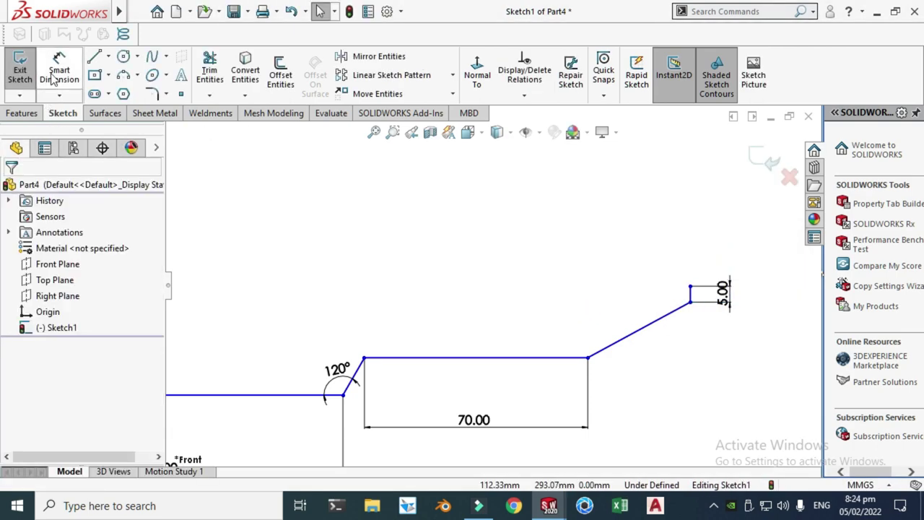
# - Dimension the vertical distance from the outer end of the 70 mm line to the upper end of the last vertical line as 20 mm
pyautogui.click(589, 359)
pyautogui.click(692, 287)
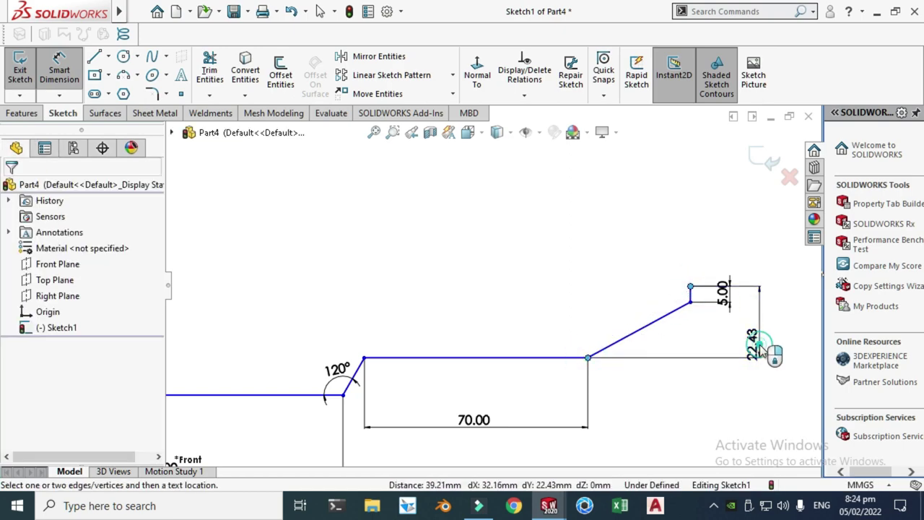
pyautogui.click(762, 345)
pyautogui.write('20')
pyautogui.press('Return')
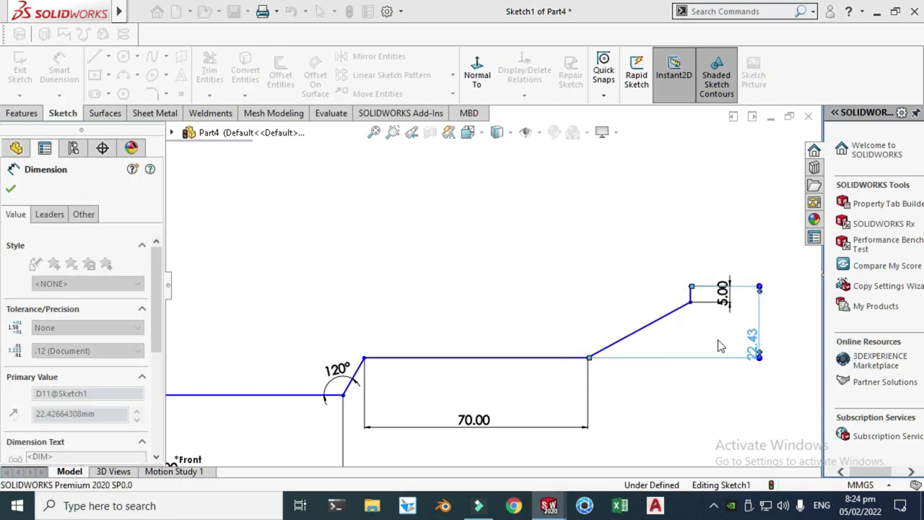
pyautogui.press('Escape')
pyautogui.click(59, 70)
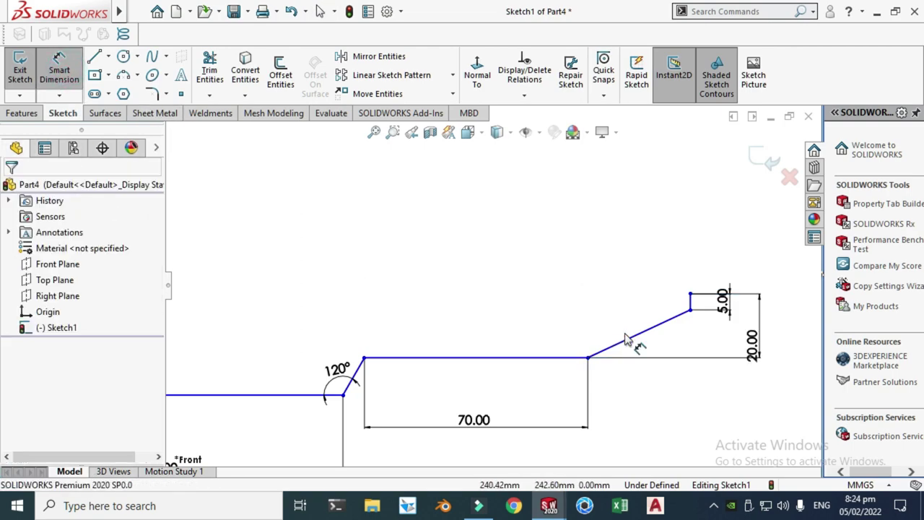
pyautogui.click(580, 358)
pyautogui.click(603, 349)
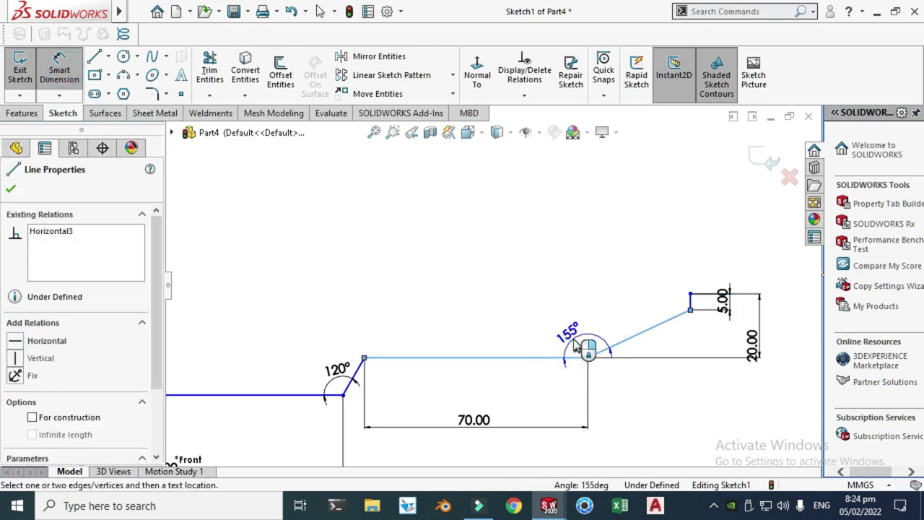
pyautogui.press('Escape')
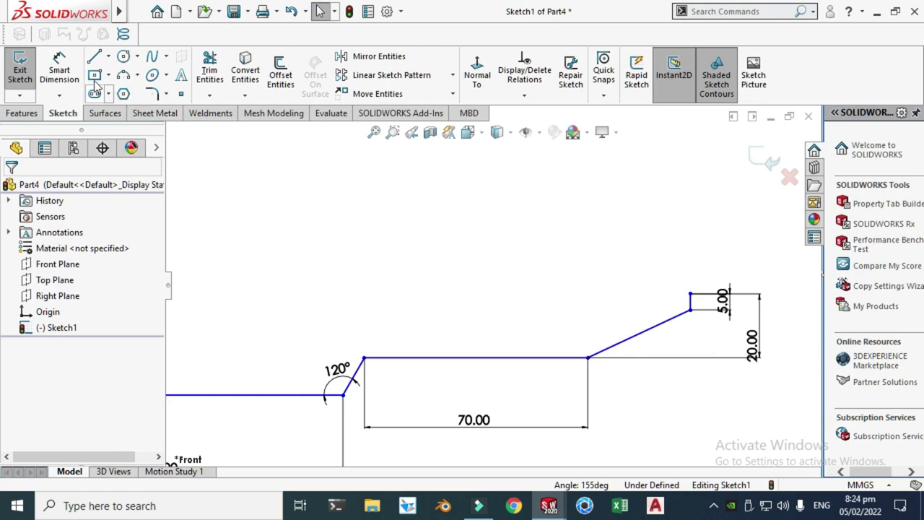
pyautogui.scroll(-2, 731, 294)
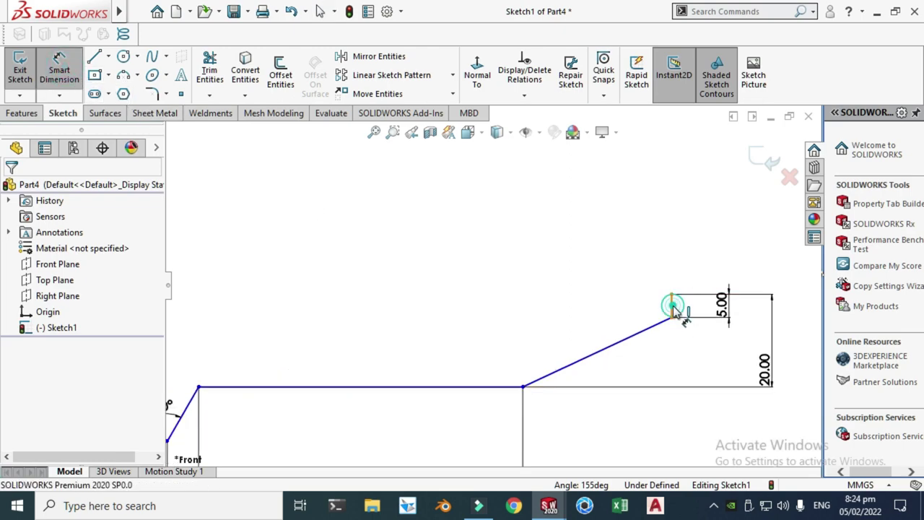
pyautogui.click(673, 305)
pyautogui.click(641, 325)
pyautogui.press('Escape')
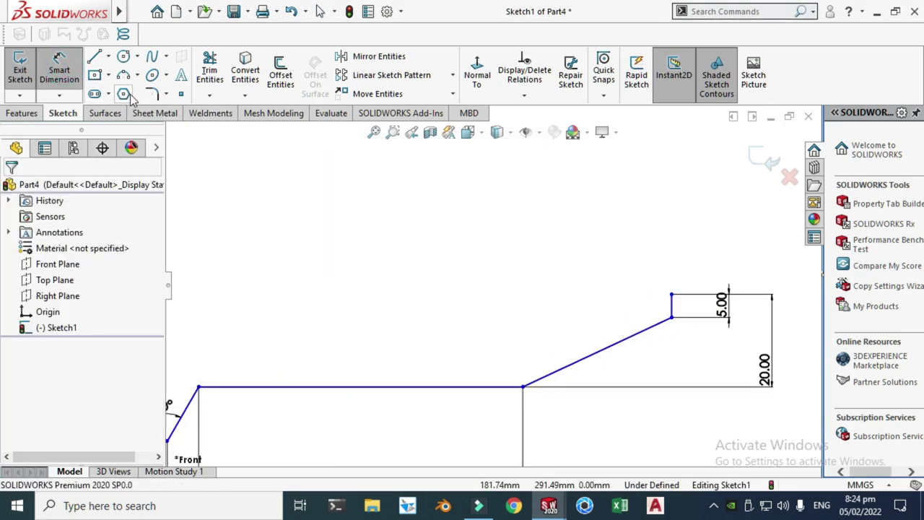
# - Set the angle between the final slope and the 5 mm vertical line at the profile's far end to 60°
pyautogui.scroll(-2, 578, 283)
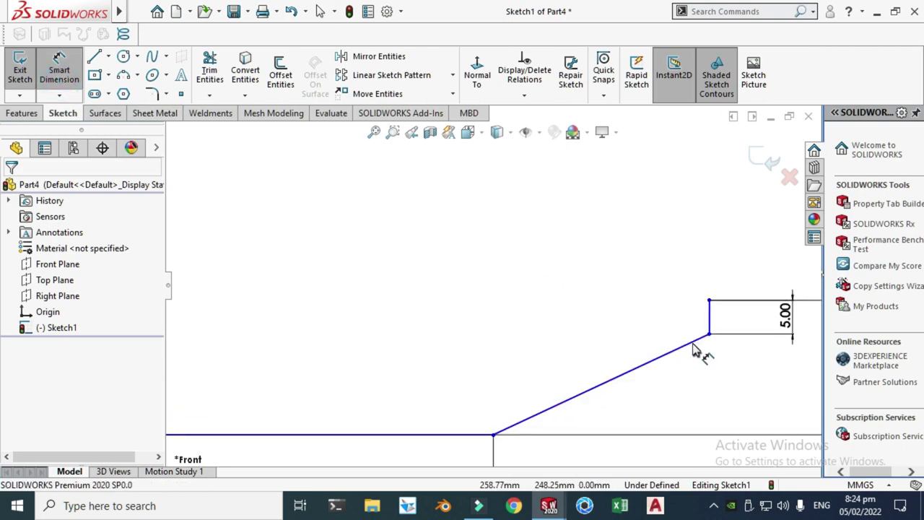
pyautogui.click(693, 348)
pyautogui.click(707, 325)
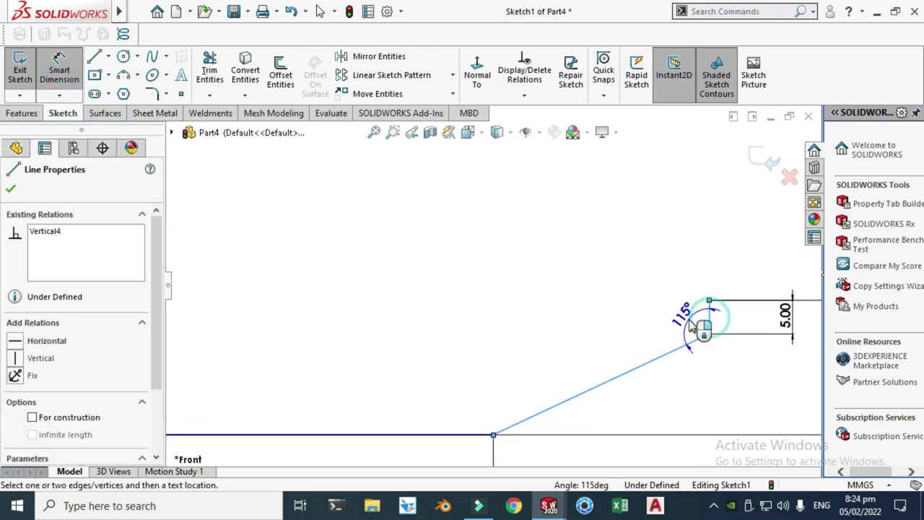
pyautogui.click(738, 269)
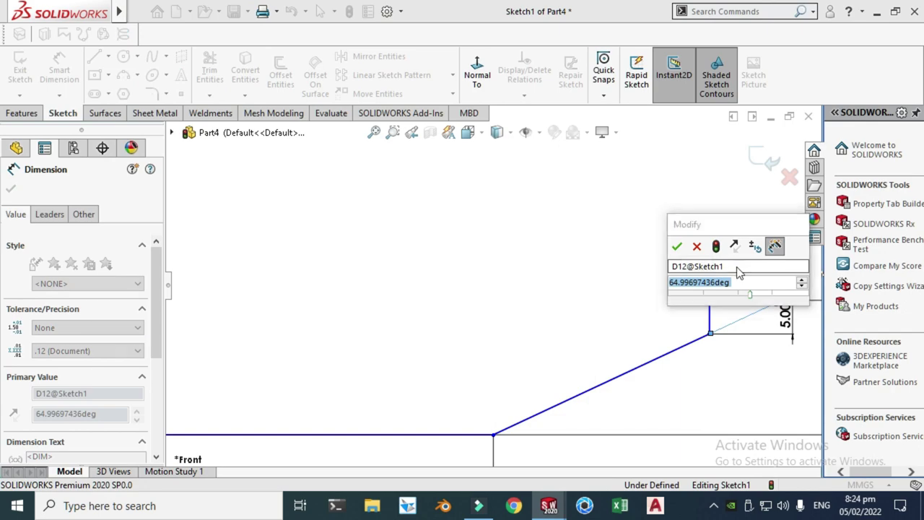
pyautogui.write('60')
pyautogui.press('Return')
pyautogui.press('Escape')
# - Examine the dimensioned rim profile end to end for segments that are still under-defined
pyautogui.scroll(2, 486, 325)
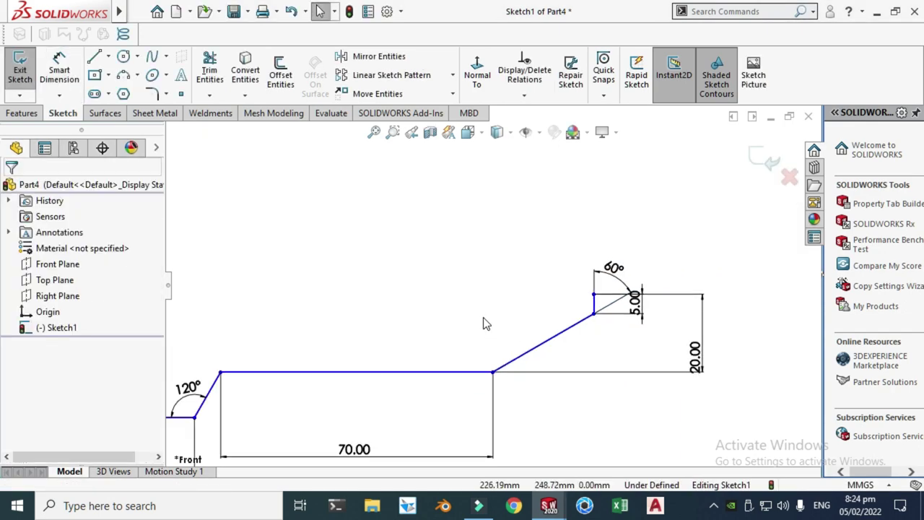
pyautogui.scroll(5, 485, 325)
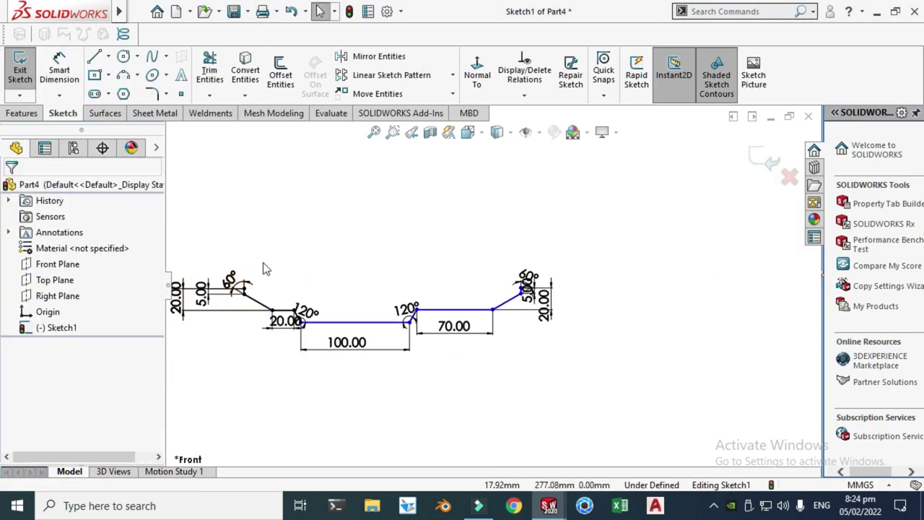
pyautogui.scroll(-2, 258, 261)
pyautogui.scroll(3, 403, 296)
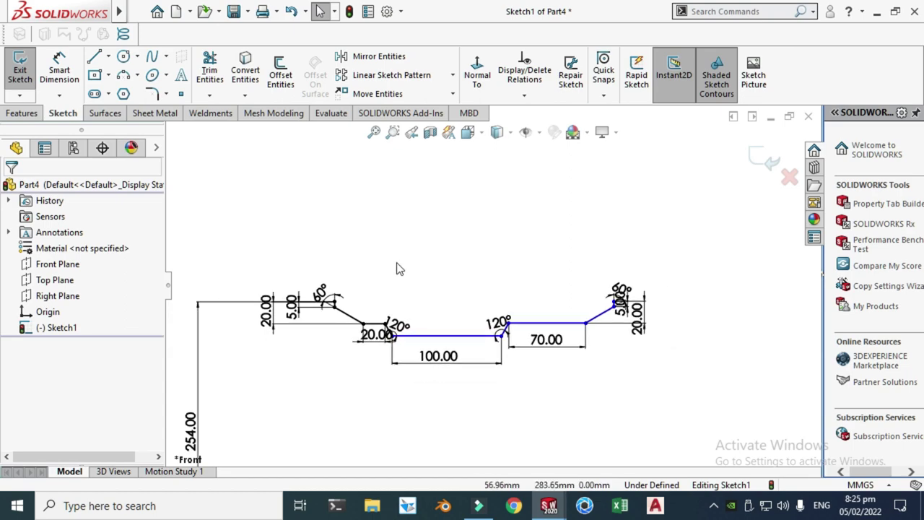
pyautogui.scroll(-2, 427, 267)
pyautogui.scroll(-1, 334, 325)
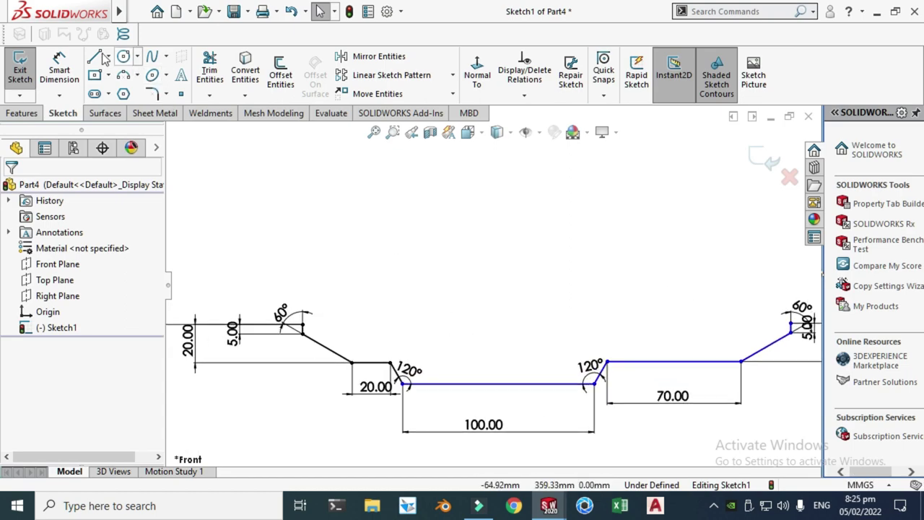
pyautogui.click(58, 70)
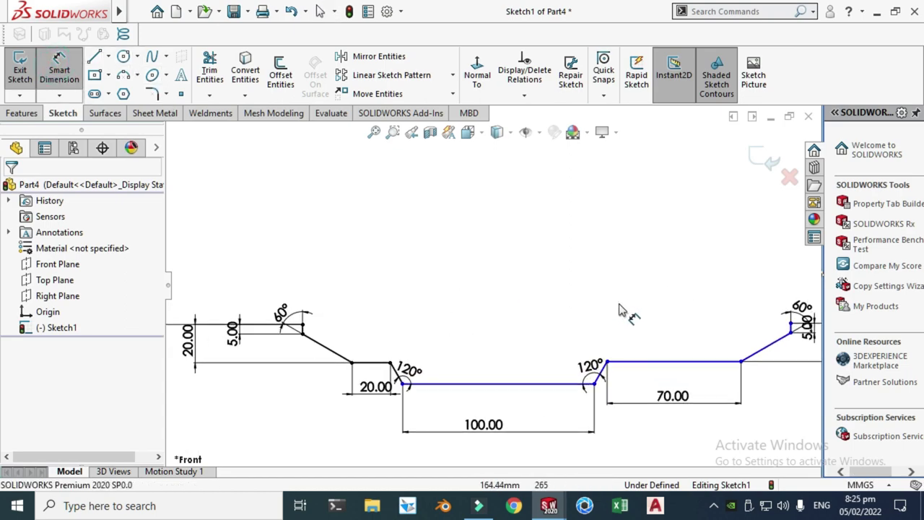
pyautogui.scroll(1, 590, 313)
pyautogui.scroll(-1, 578, 309)
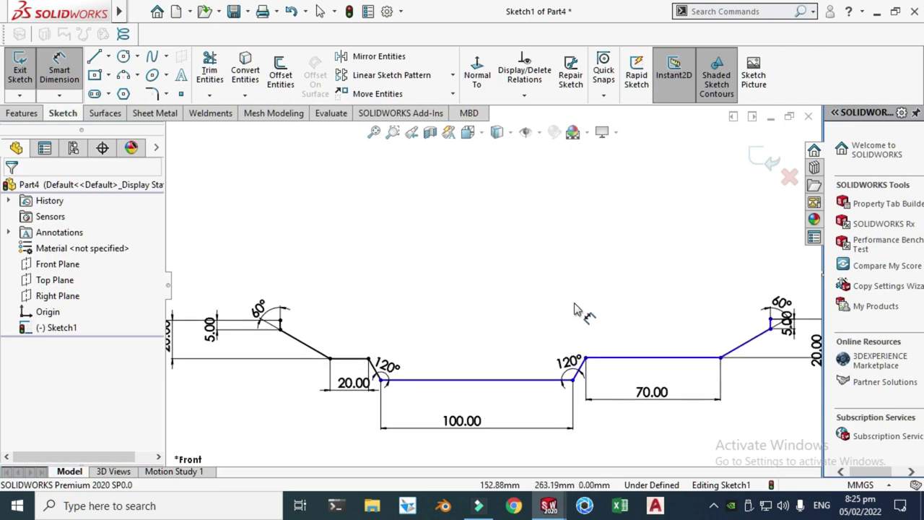
pyautogui.scroll(-2, 562, 344)
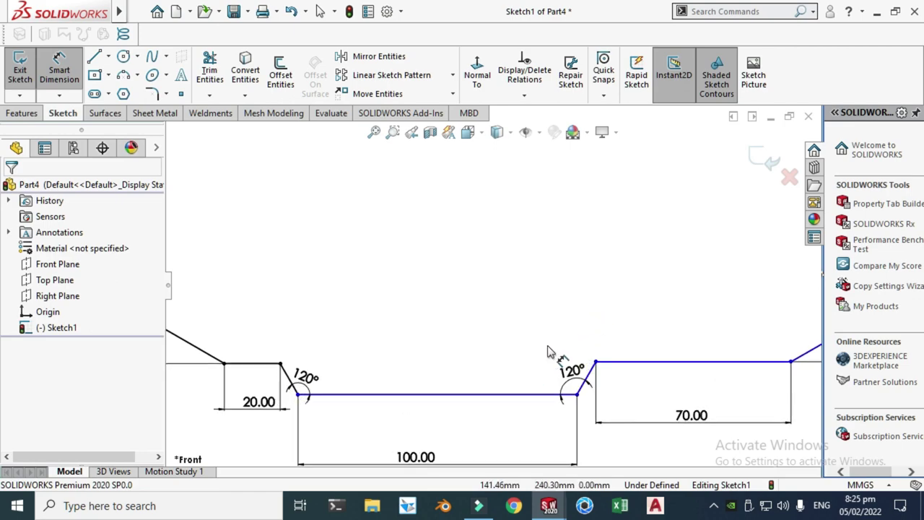
pyautogui.scroll(-1, 548, 352)
pyautogui.scroll(3, 534, 359)
pyautogui.scroll(-3, 529, 335)
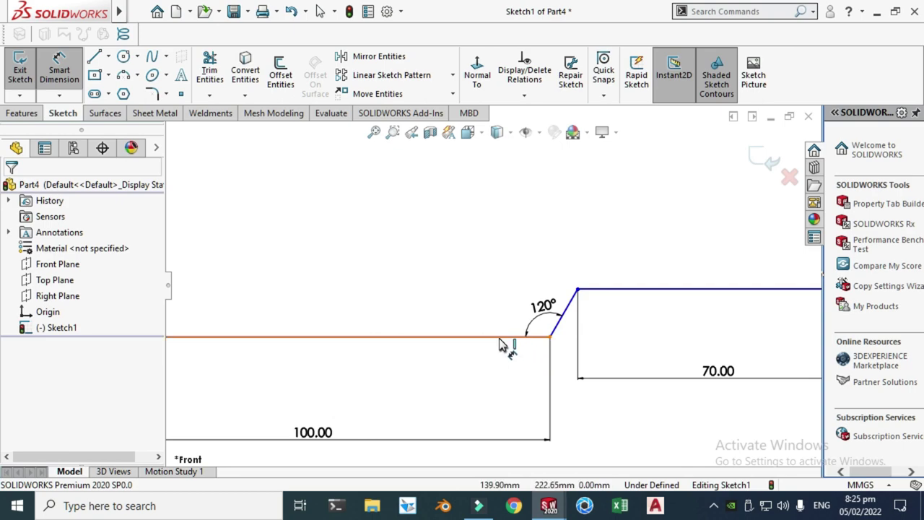
pyautogui.press('Escape')
pyautogui.scroll(4, 474, 383)
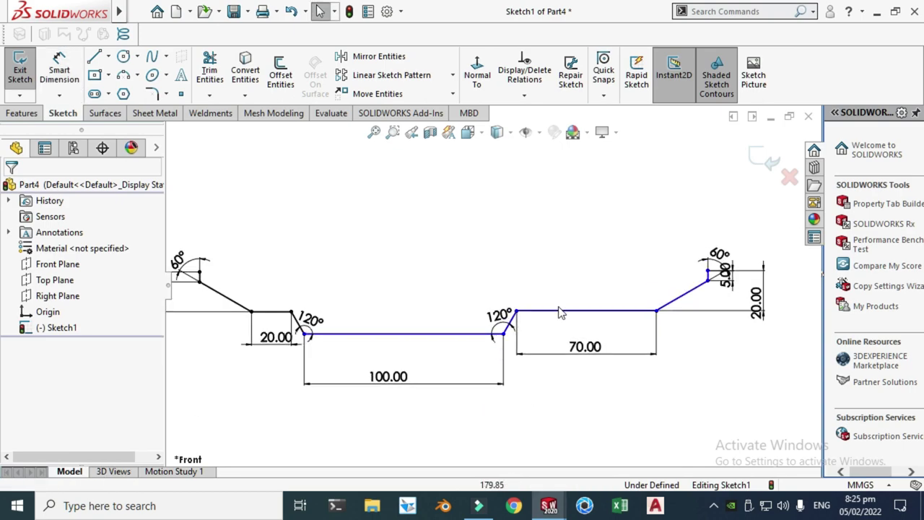
# - Test whether the 70 mm horizontal line can still move vertically, and undo the displacement
pyautogui.moveTo(562, 312); pyautogui.dragTo(543, 309)
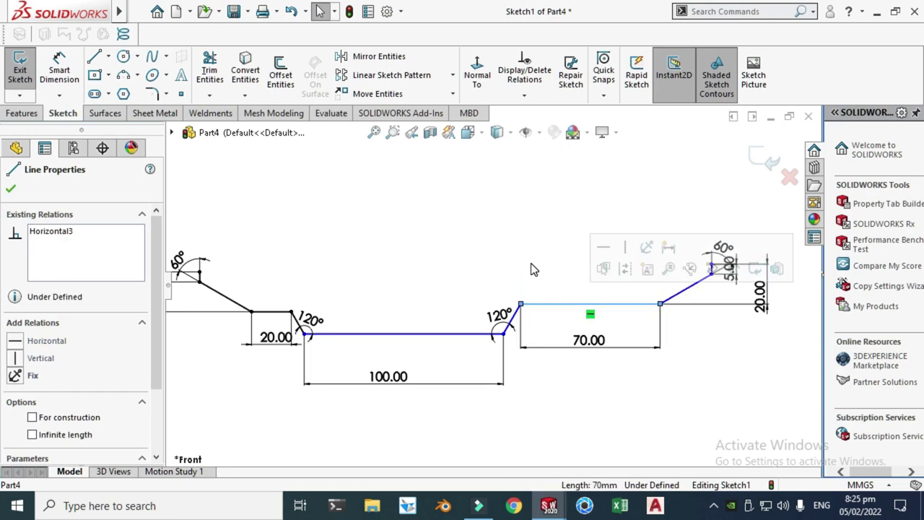
pyautogui.scroll(-2, 532, 264)
pyautogui.hotkey('ctrl', 'z')
pyautogui.scroll(2, 402, 336)
pyautogui.press('Escape')
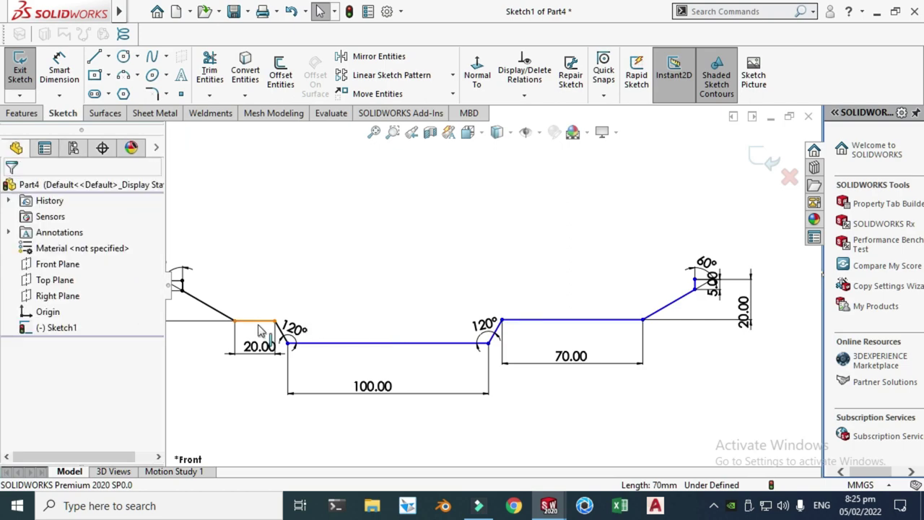
# - Make the 20 mm and 70 mm horizontal lines of the profile collinear
pyautogui.click(257, 323)
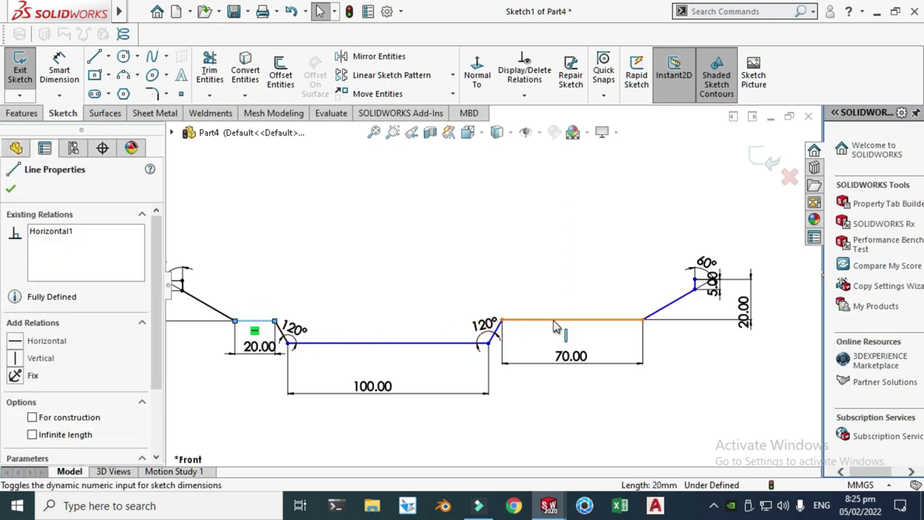
pyautogui.keyDown('ctrl'); pyautogui.click(611, 320); pyautogui.keyUp('ctrl')
pyautogui.click(638, 256)
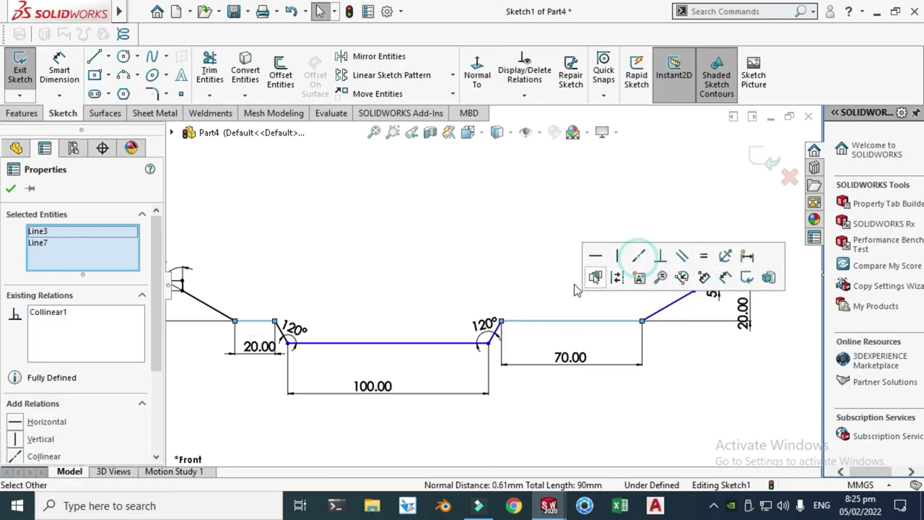
pyautogui.click(452, 282)
# - Test whether the 100 mm base line can still move, and undo the displacement
pyautogui.scroll(2, 477, 285)
pyautogui.scroll(-2, 446, 293)
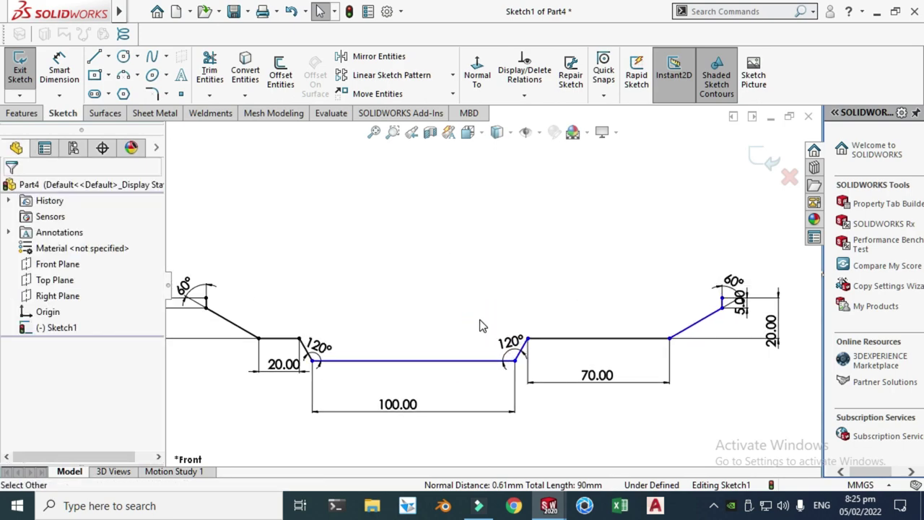
pyautogui.scroll(3, 433, 326)
pyautogui.scroll(-3, 410, 313)
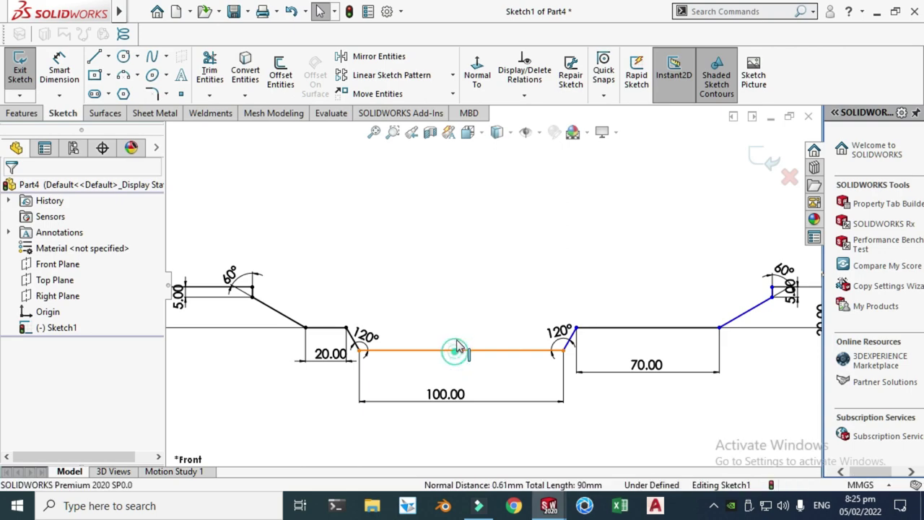
pyautogui.moveTo(457, 347)
pyautogui.mouseDown()
pyautogui.moveTo(456, 370)
pyautogui.moveTo(443, 357)
pyautogui.mouseUp()
pyautogui.hotkey('ctrl', 'z')
pyautogui.scroll(3, 492, 286)
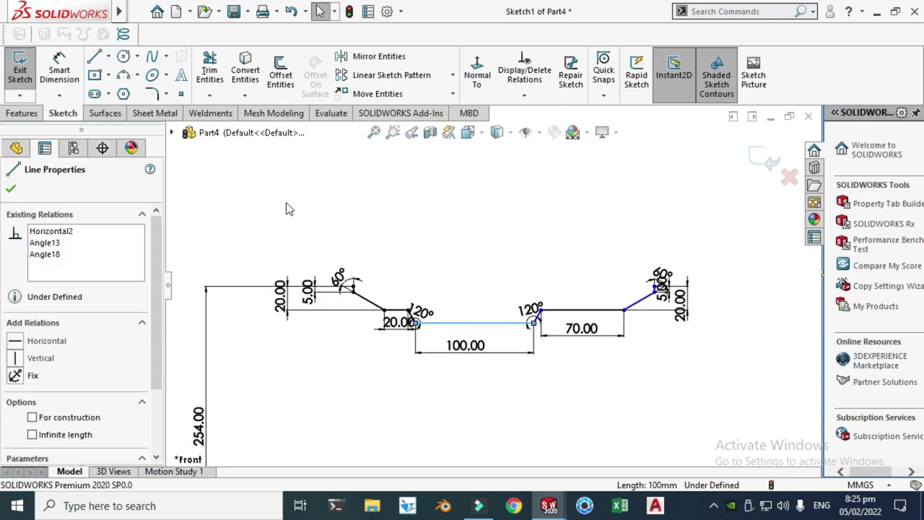
# - Dimension the overall horizontal distance between the upper endpoints of the profile's two end lines as 250 mm
pyautogui.click(72, 84)
pyautogui.scroll(-5, 372, 262)
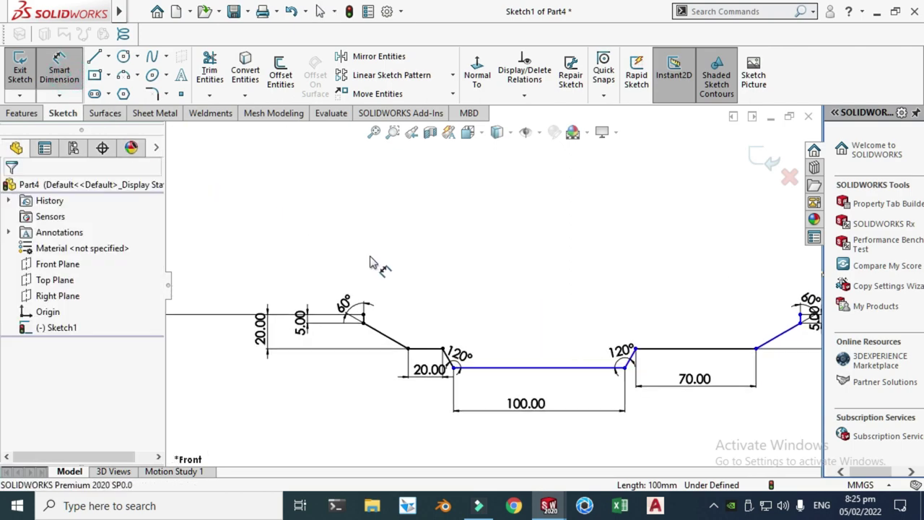
pyautogui.click(364, 324)
pyautogui.scroll(7, 476, 325)
pyautogui.scroll(-5, 635, 278)
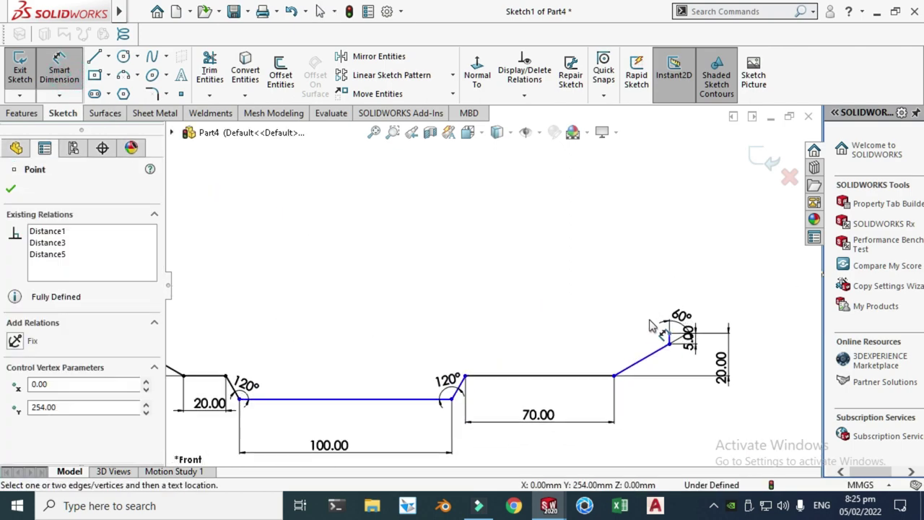
pyautogui.click(670, 340)
pyautogui.scroll(2, 650, 317)
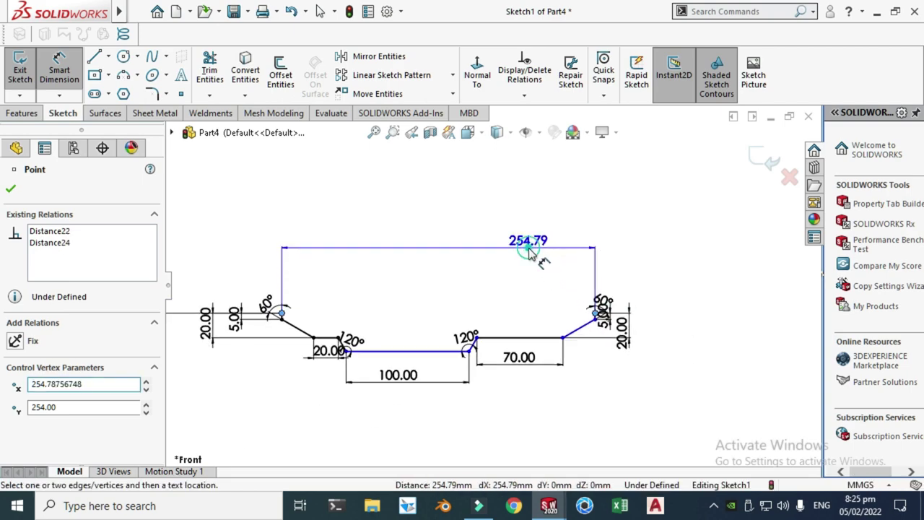
pyautogui.click(531, 253)
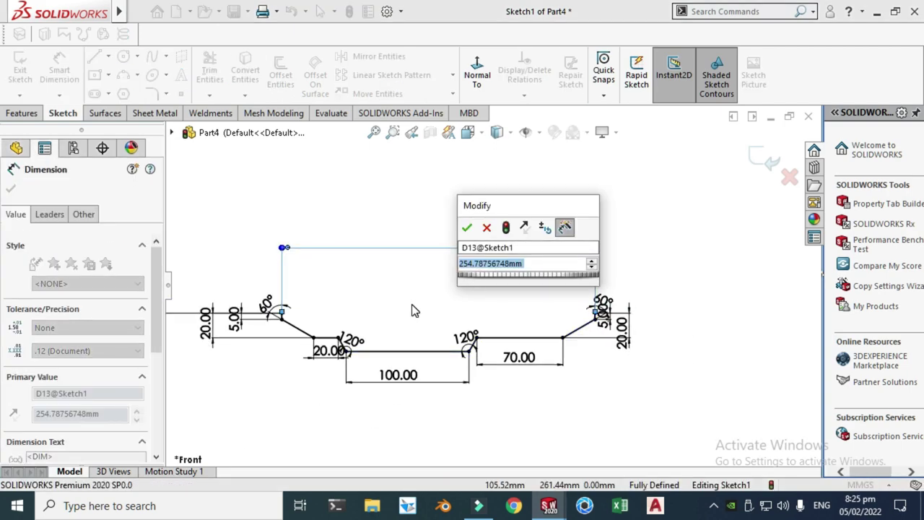
pyautogui.write('250')
pyautogui.press('Return')
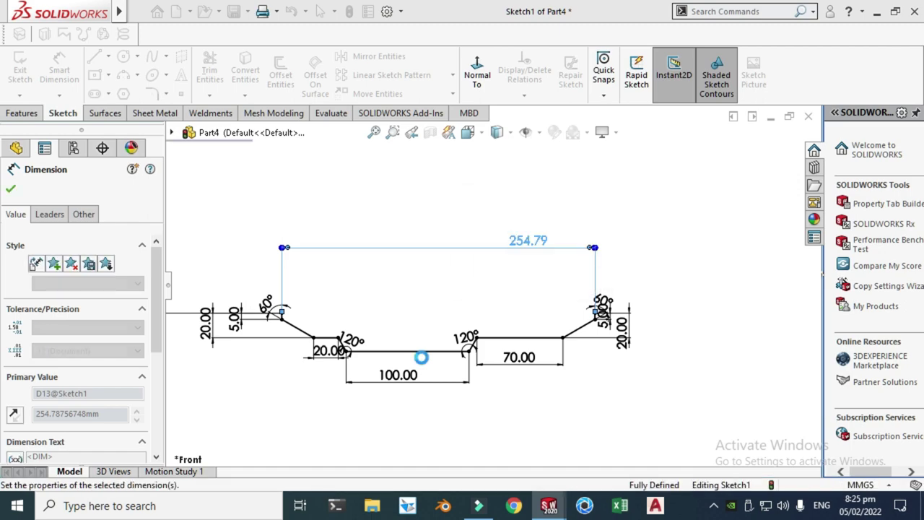
pyautogui.scroll(2, 426, 312)
pyautogui.scroll(-2, 433, 283)
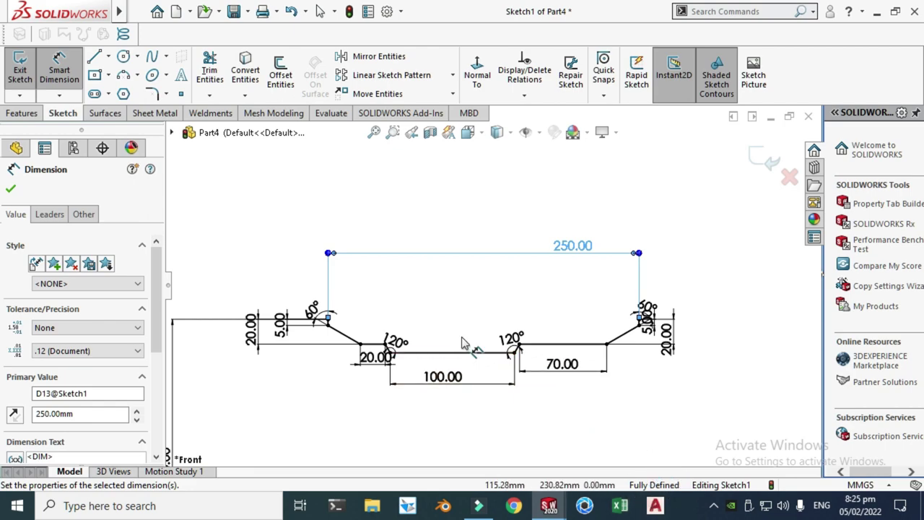
pyautogui.click(10, 191)
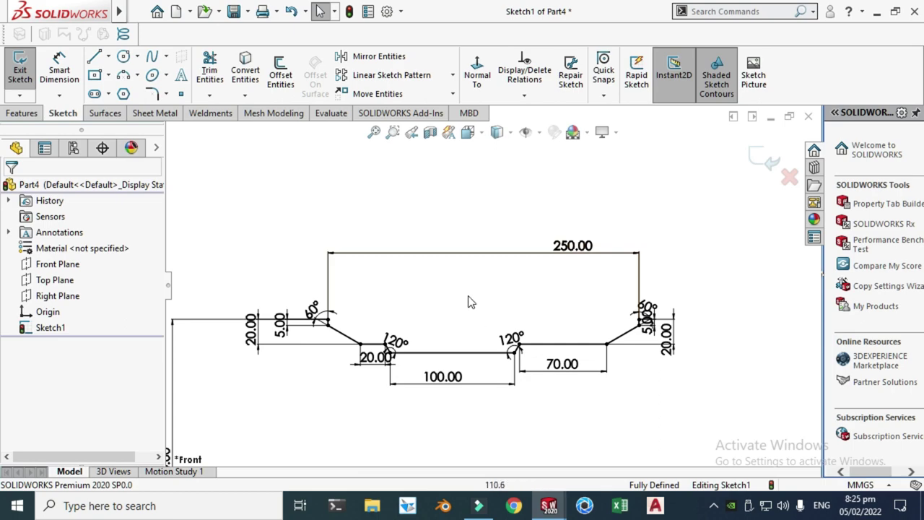
pyautogui.scroll(-1, 469, 304)
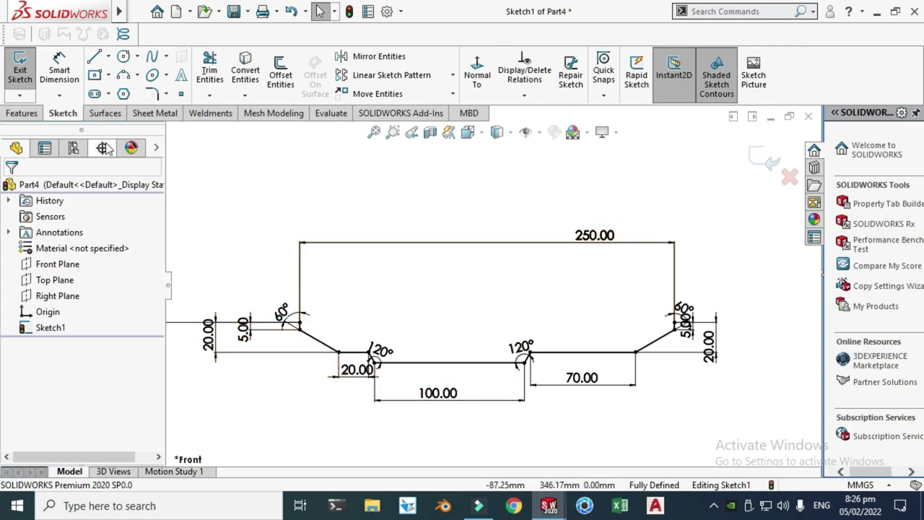
pyautogui.click(286, 81)
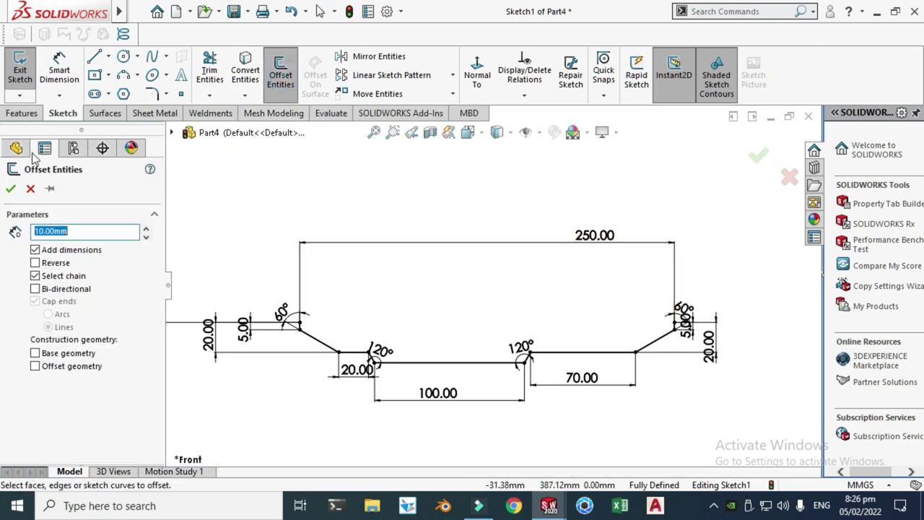
pyautogui.click(31, 190)
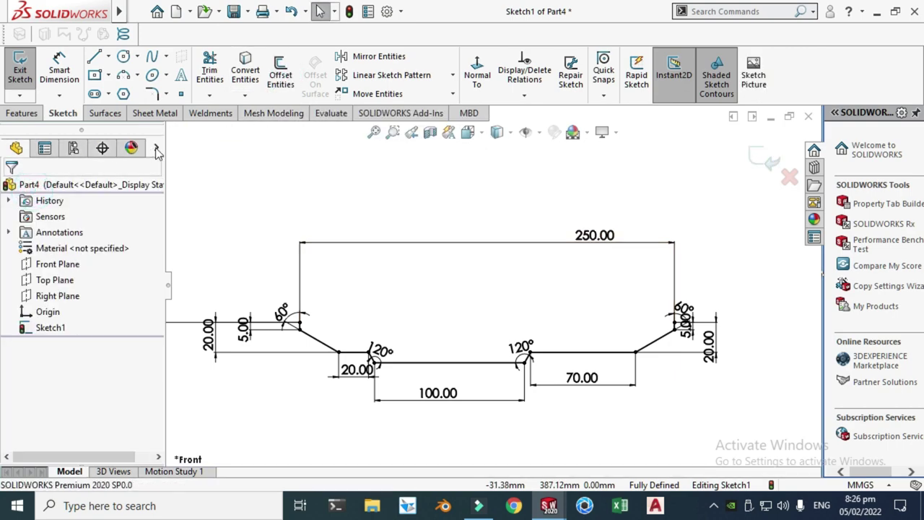
# - Apply 4 mm sketch fillets to all corners of the rim profile, keeping constrained corners
pyautogui.click(166, 94)
pyautogui.click(189, 114)
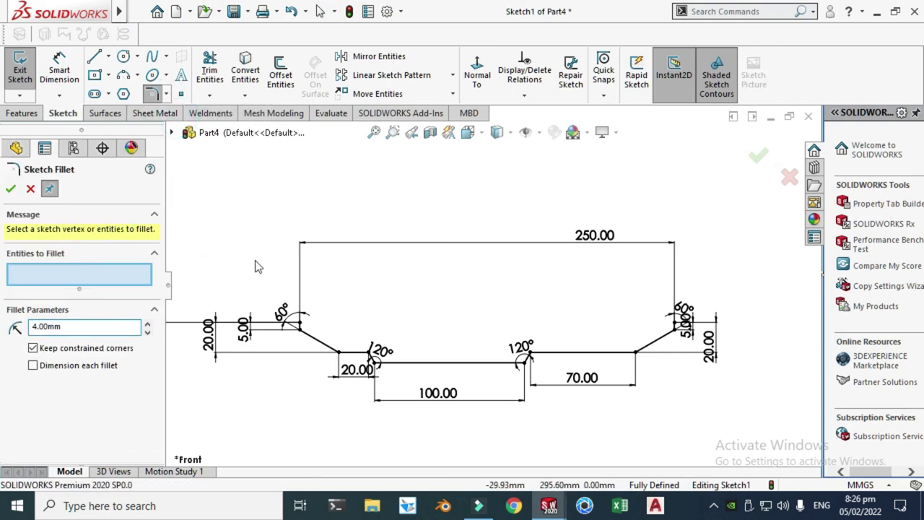
pyautogui.moveTo(230, 203)
pyautogui.mouseDown()
pyautogui.moveTo(524, 384)
pyautogui.moveTo(728, 434)
pyautogui.moveTo(760, 434)
pyautogui.moveTo(780, 452)
pyautogui.moveTo(772, 447)
pyautogui.mouseUp()
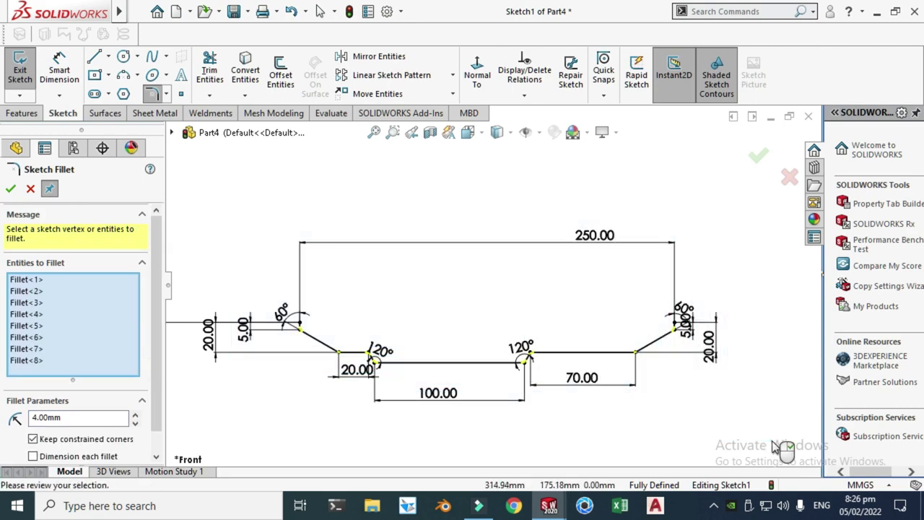
pyautogui.click(10, 188)
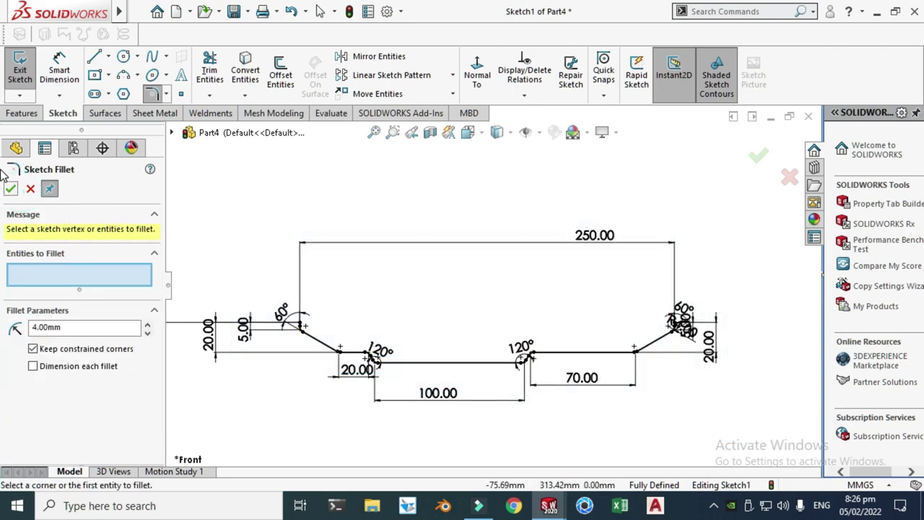
pyautogui.click(30, 190)
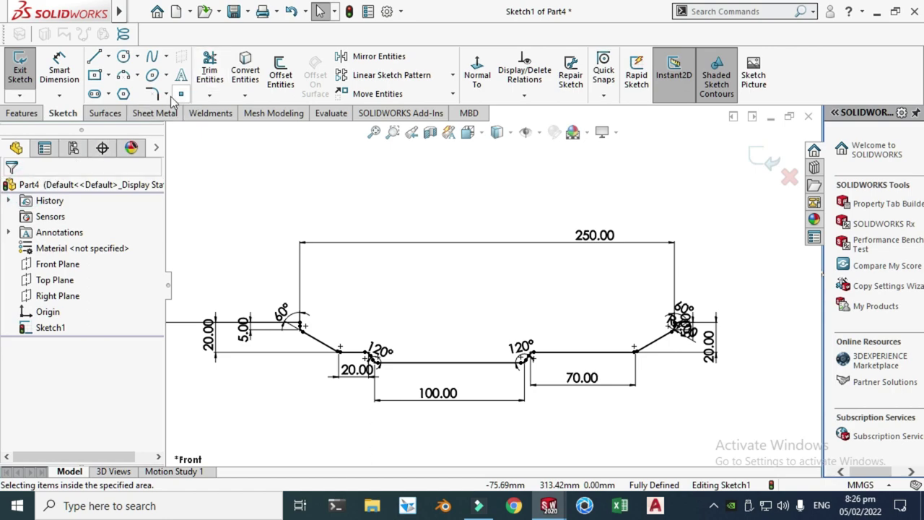
# - Offset the whole rim profile 3 mm in the reversed, outward direction, with the ends capped by lines
pyautogui.click(282, 73)
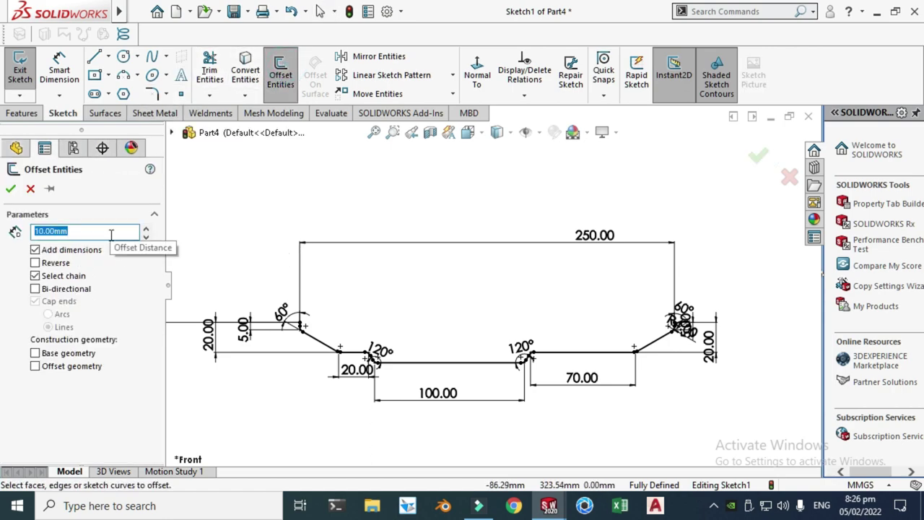
pyautogui.moveTo(241, 198)
pyautogui.mouseDown()
pyautogui.moveTo(295, 259)
pyautogui.moveTo(619, 428)
pyautogui.moveTo(781, 455)
pyautogui.mouseUp()
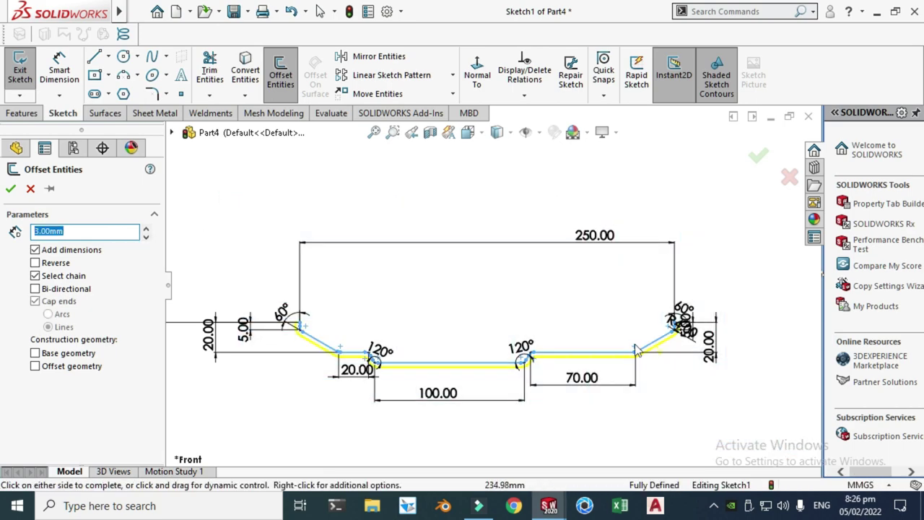
pyautogui.click(35, 263)
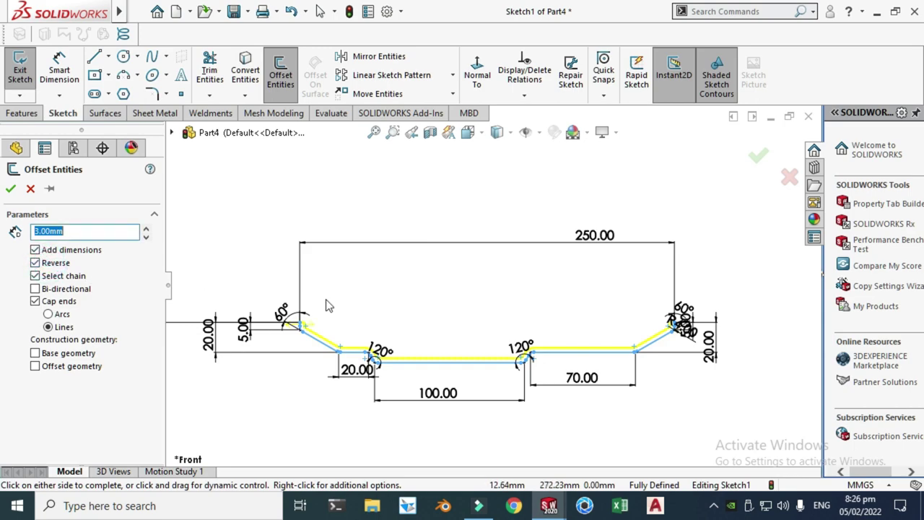
pyautogui.scroll(-5, 326, 306)
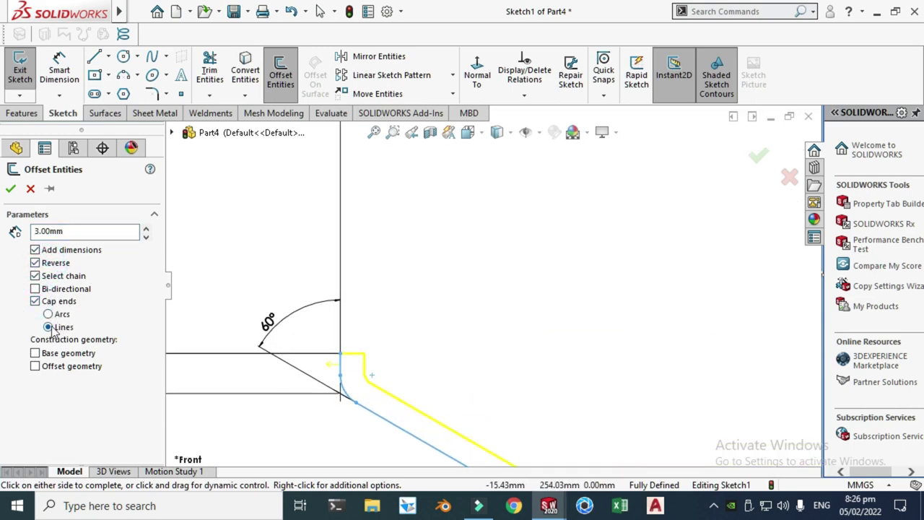
pyautogui.scroll(1, 175, 244)
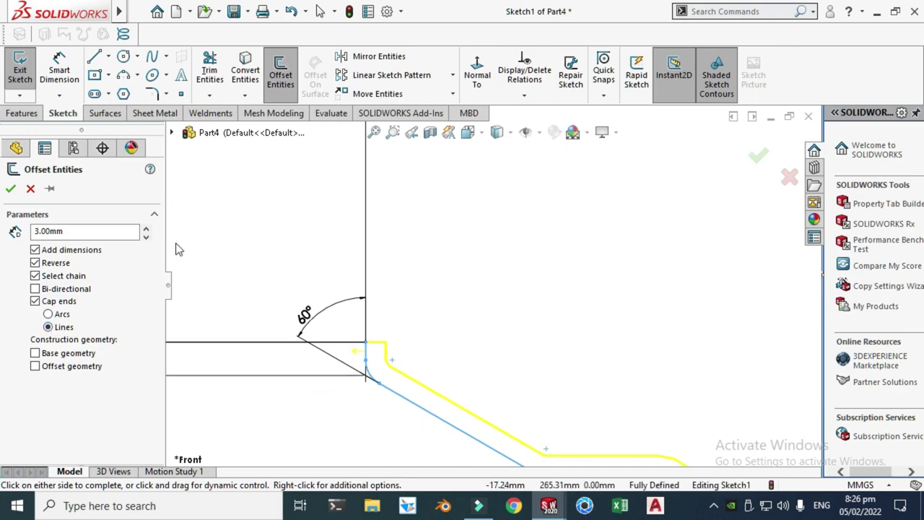
pyautogui.click(11, 189)
# - Sketch a horizontal centerline about 278 mm long from the origin, beneath the rim profile
pyautogui.scroll(5, 417, 258)
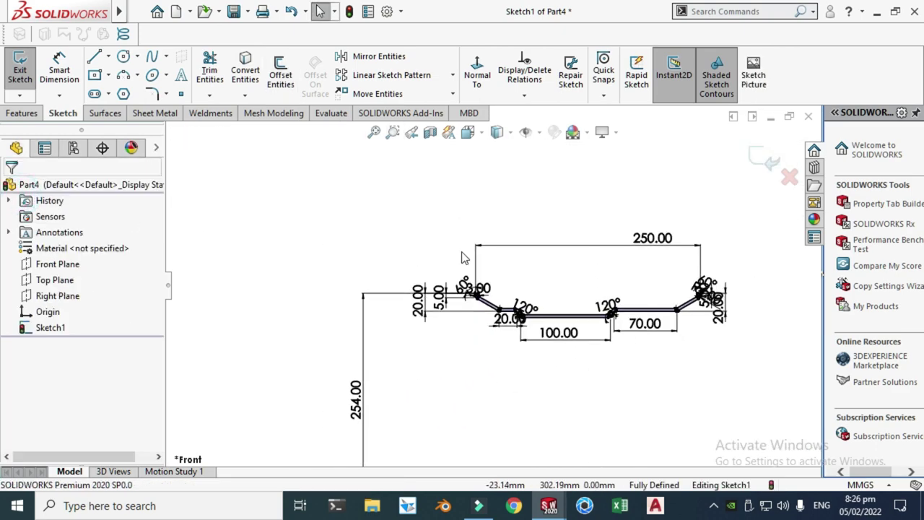
pyautogui.press('f')
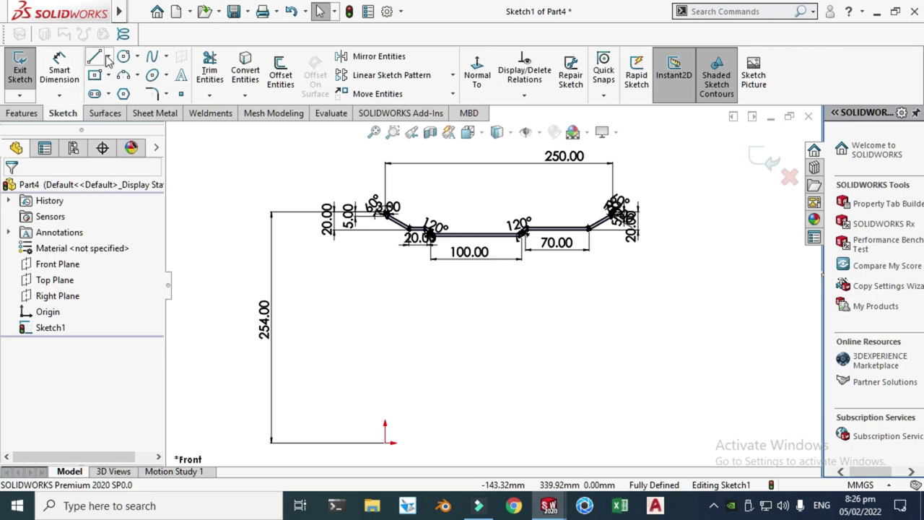
pyautogui.click(107, 57)
pyautogui.click(119, 89)
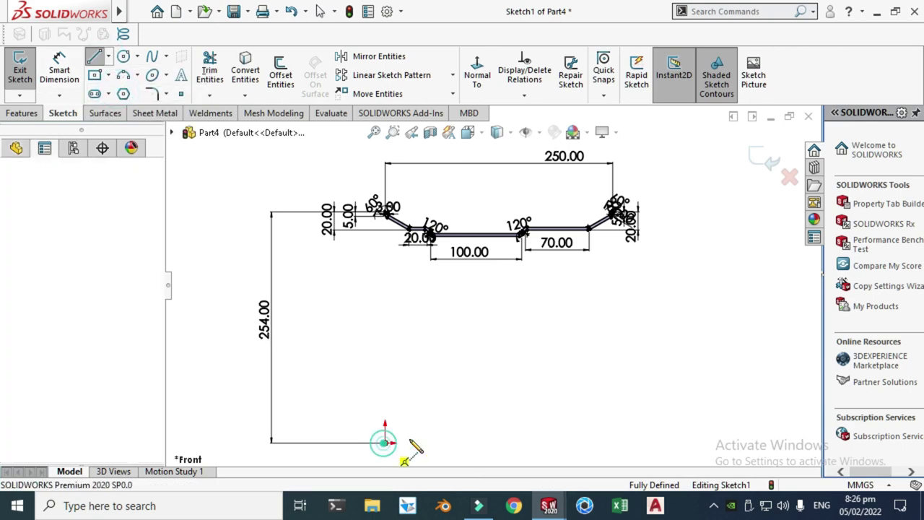
pyautogui.click(384, 443)
pyautogui.click(637, 443)
pyautogui.press('Escape')
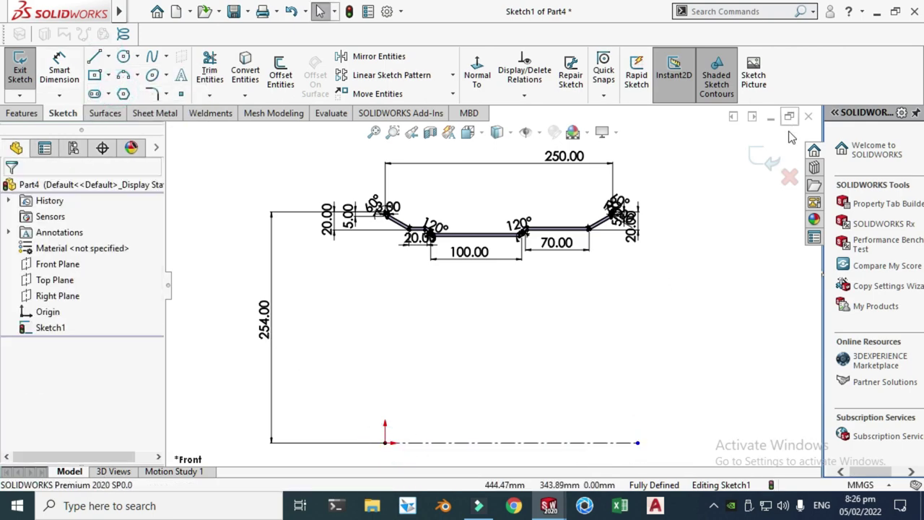
# - Finish the profile sketch and revolve it 360 degrees about the horizontal centerline
pyautogui.click(763, 157)
pyautogui.scroll(3, 582, 207)
pyautogui.rightClick(582, 206)
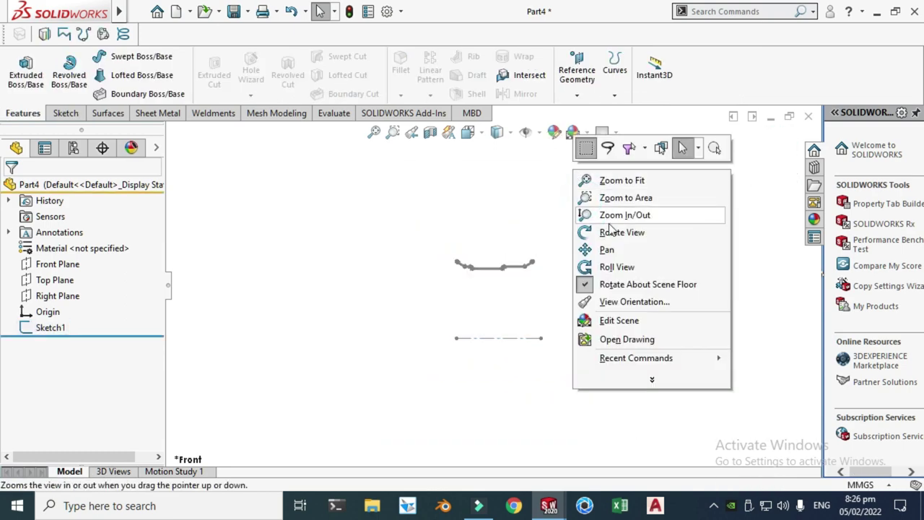
pyautogui.click(608, 232)
pyautogui.moveTo(559, 238)
pyautogui.mouseDown()
pyautogui.moveTo(557, 287)
pyautogui.moveTo(529, 288)
pyautogui.mouseUp()
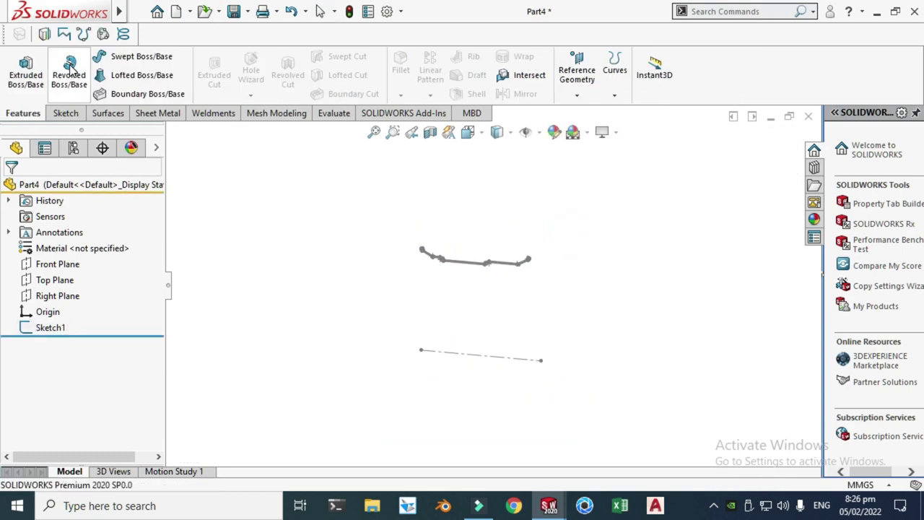
pyautogui.click(70, 66)
pyautogui.click(448, 349)
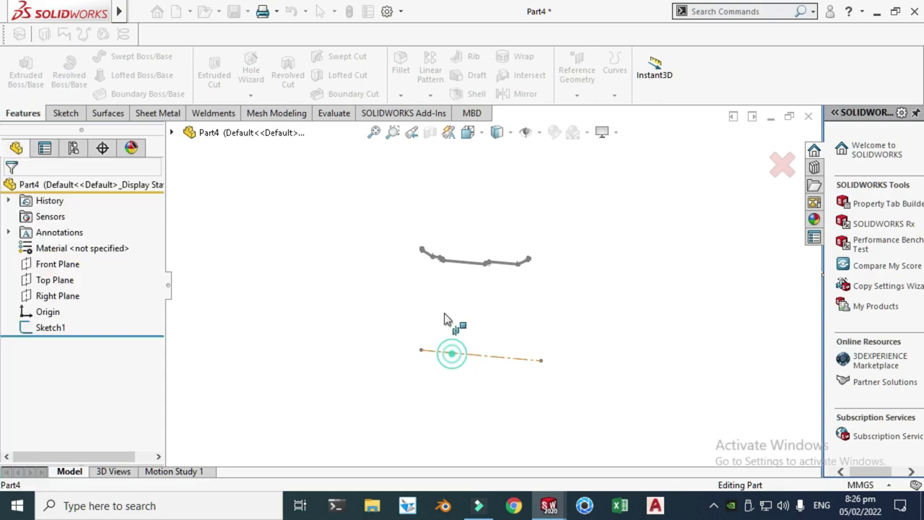
pyautogui.click(11, 189)
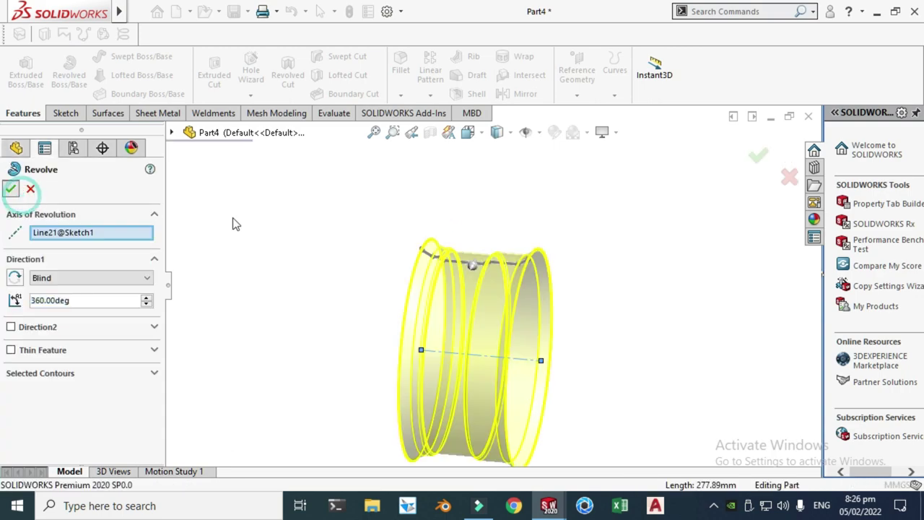
# - Examine the revolved rim body from several angles
pyautogui.rightClick(317, 195)
pyautogui.moveTo(385, 228)
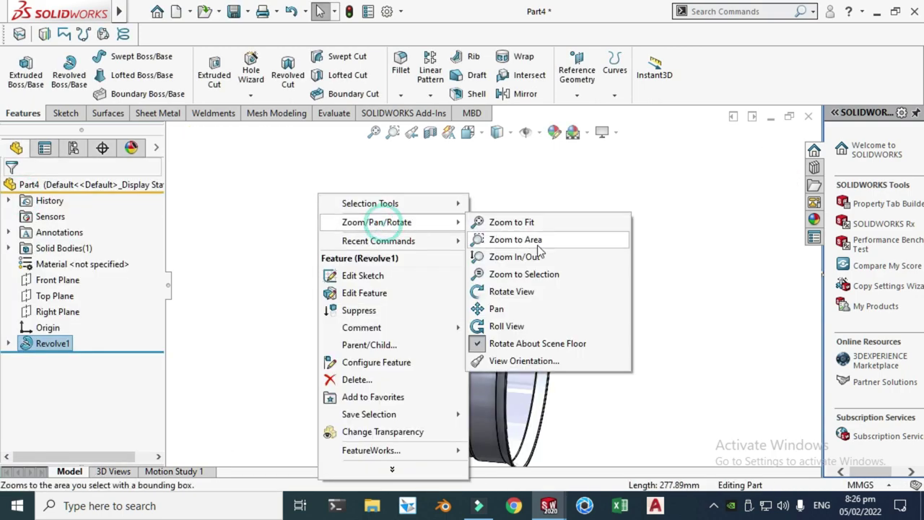
pyautogui.click(550, 296)
pyautogui.moveTo(550, 296); pyautogui.dragTo(508, 273)
pyautogui.scroll(2, 506, 273)
pyautogui.moveTo(426, 289); pyautogui.dragTo(454, 213)
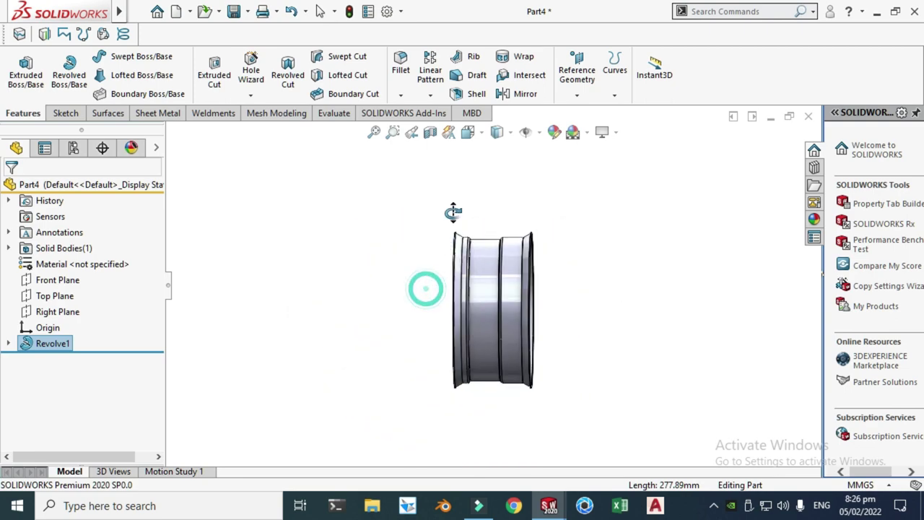
pyautogui.click(468, 132)
pyautogui.click(416, 312)
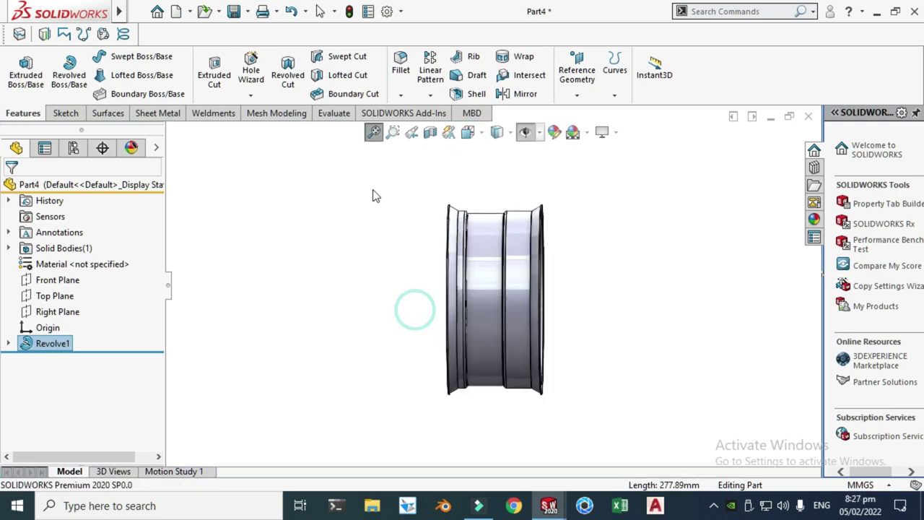
pyautogui.rightClick(410, 157)
pyautogui.moveTo(470, 181)
pyautogui.click(620, 252)
pyautogui.moveTo(412, 215); pyautogui.dragTo(446, 210)
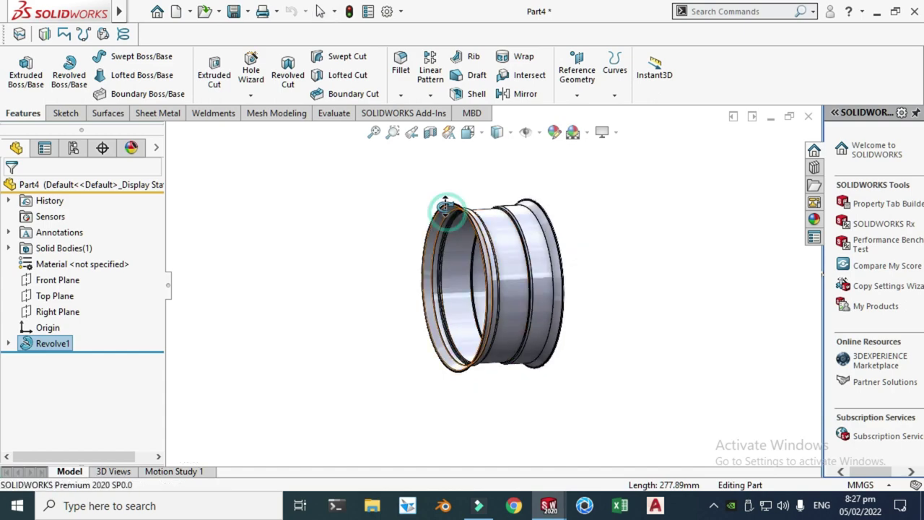
pyautogui.moveTo(459, 241); pyautogui.dragTo(440, 239)
pyautogui.press('Escape')
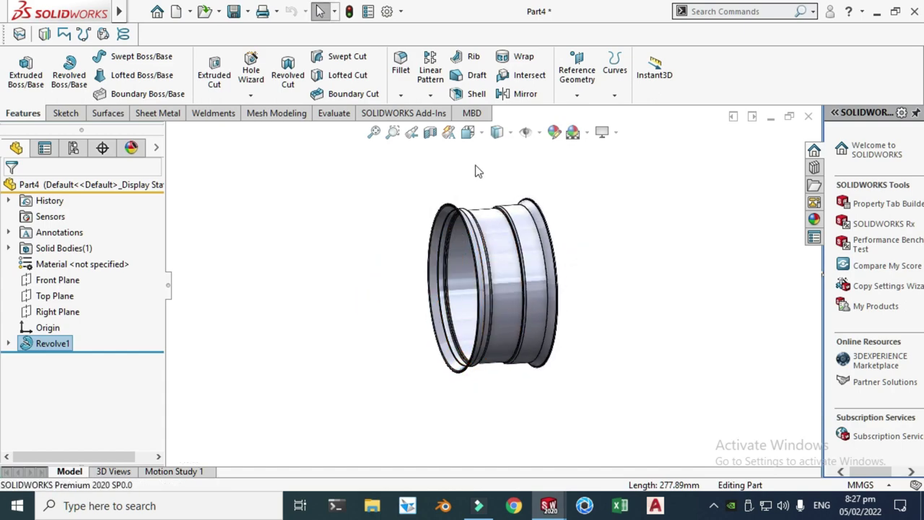
# - Orient the model to the front view and start a new sketch on the Front Plane
pyautogui.click(468, 130)
pyautogui.click(487, 304)
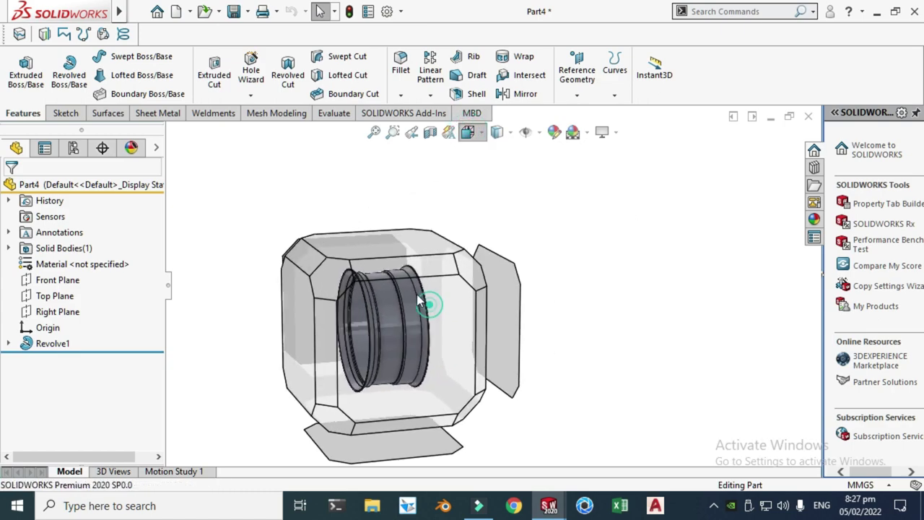
pyautogui.click(63, 113)
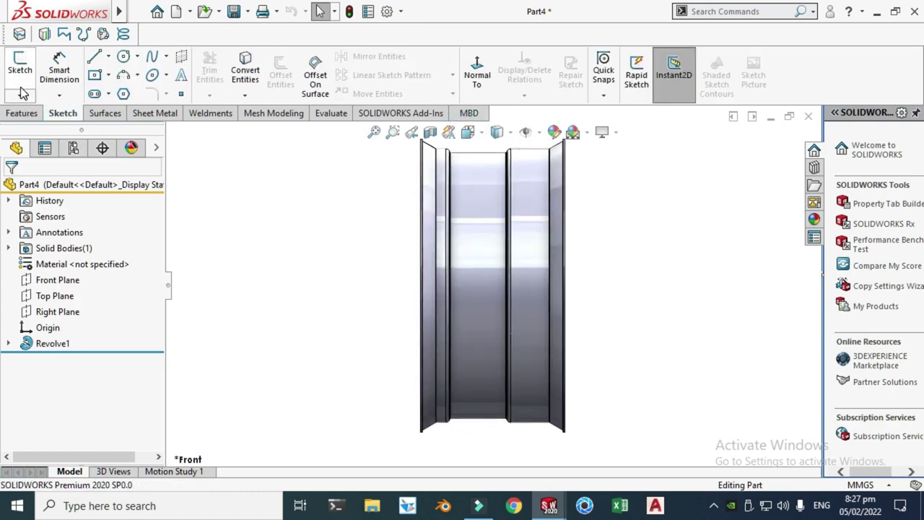
pyautogui.click(21, 94)
pyautogui.click(32, 110)
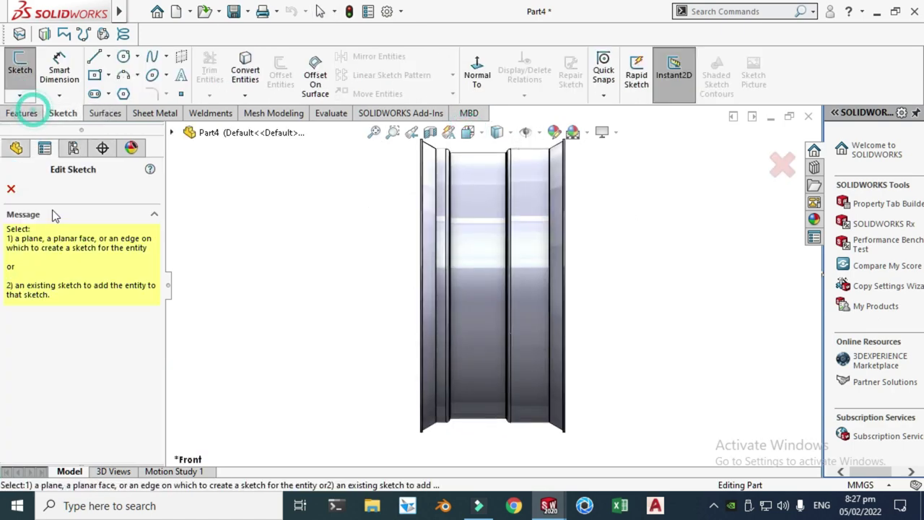
pyautogui.click(172, 133)
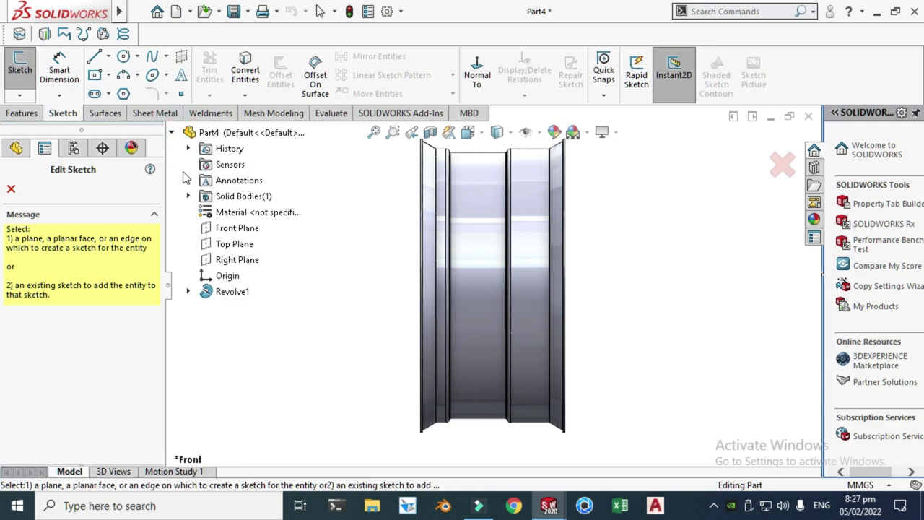
pyautogui.click(225, 232)
# - Draw a five-point Bezier style spline from the rim's upper outer corner, bulging outward and ending about 16 mm outside the origin
pyautogui.scroll(-3, 506, 202)
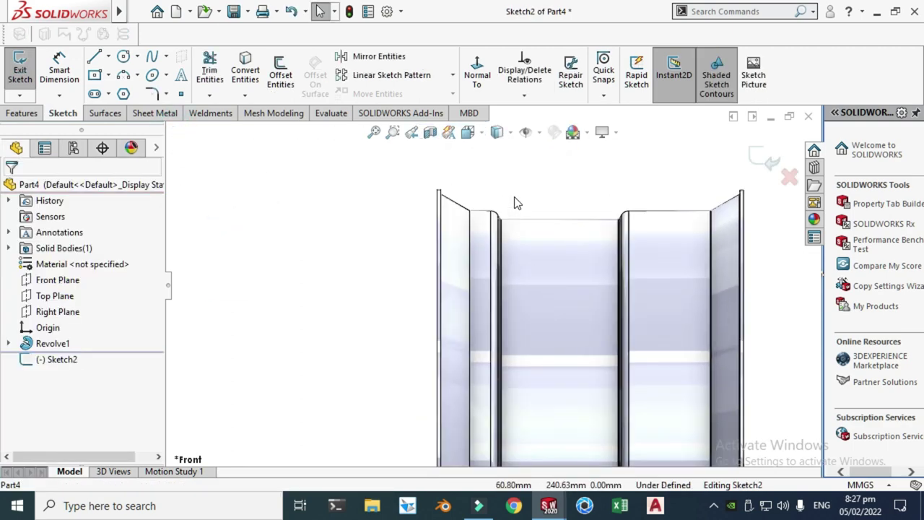
pyautogui.click(165, 56)
pyautogui.click(177, 92)
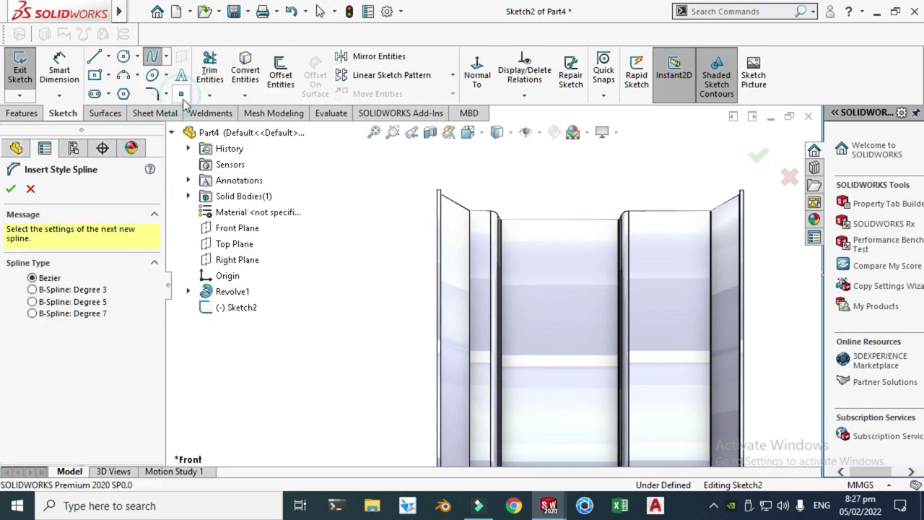
pyautogui.scroll(-3, 448, 224)
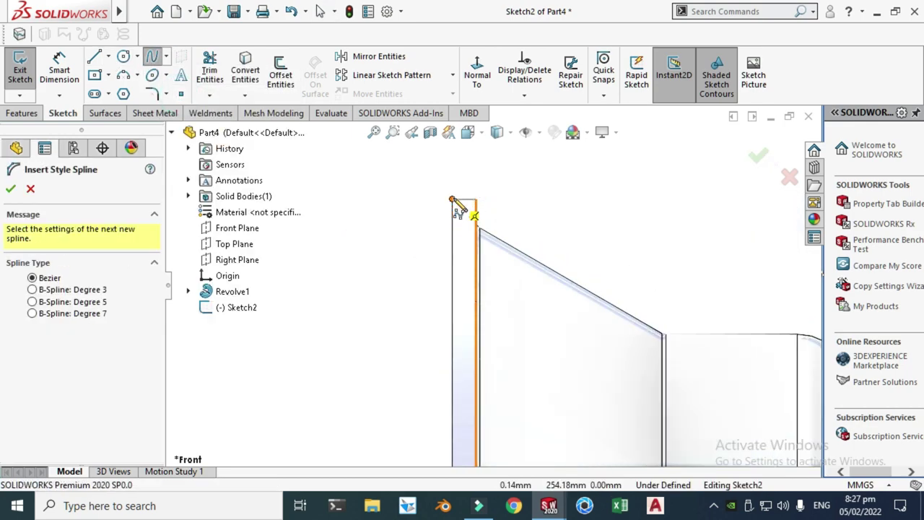
pyautogui.click(452, 199)
pyautogui.scroll(5, 452, 231)
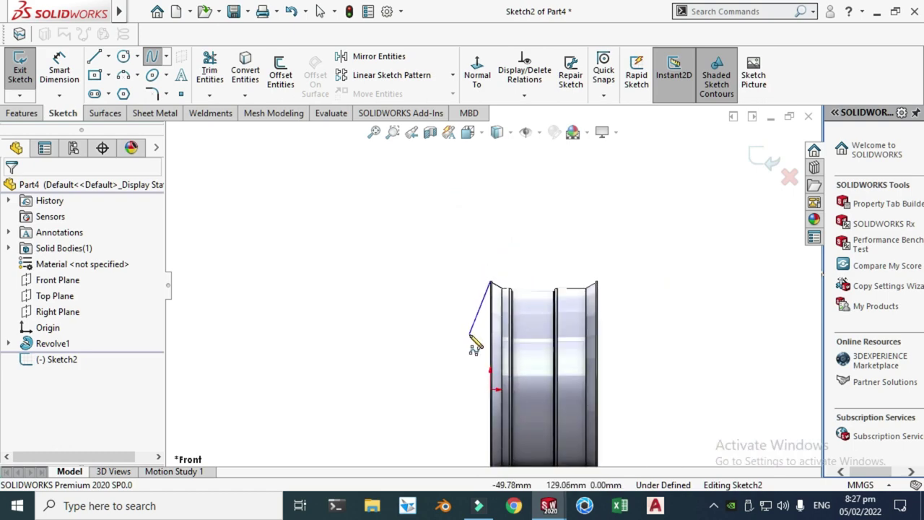
pyautogui.scroll(-2, 473, 344)
pyautogui.click(499, 317)
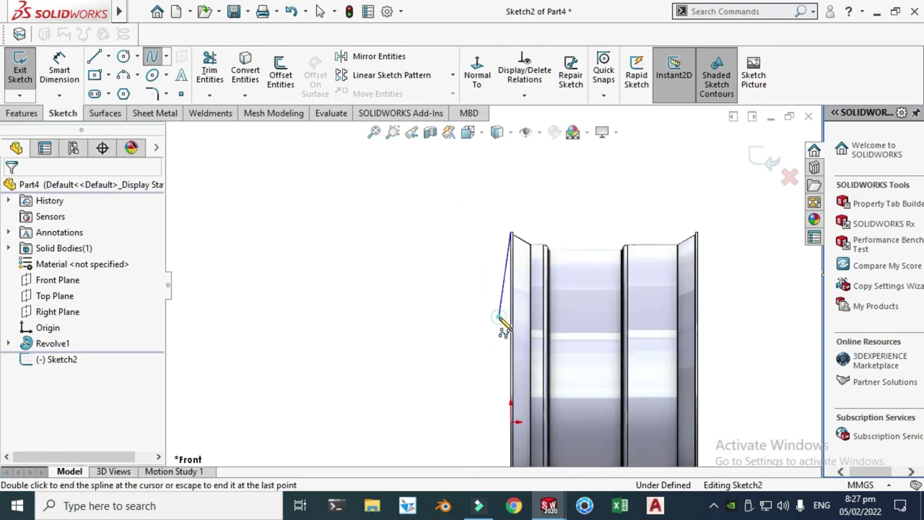
pyautogui.click(451, 349)
pyautogui.click(484, 372)
pyautogui.scroll(-3, 494, 430)
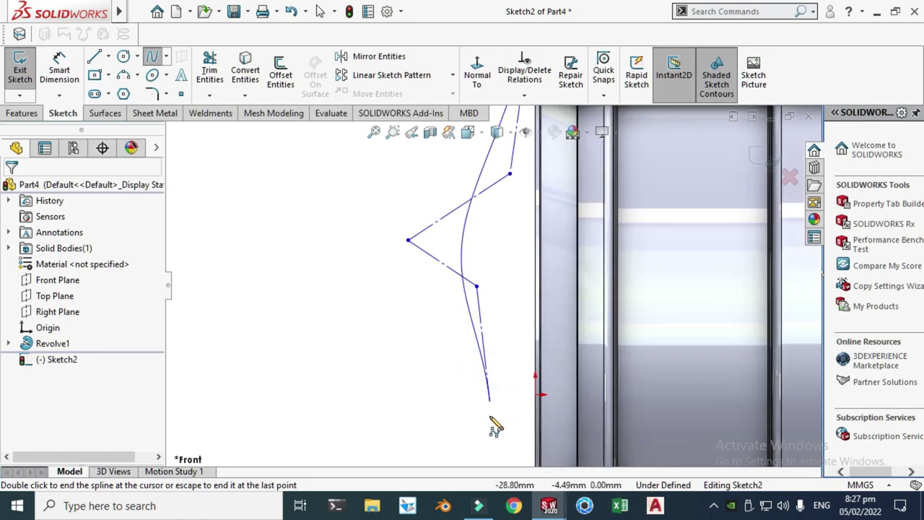
pyautogui.click(510, 393)
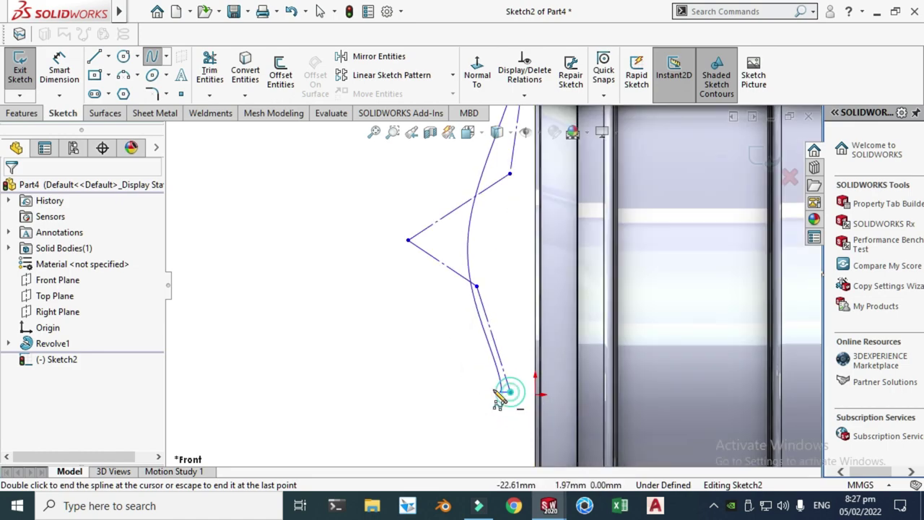
pyautogui.press('Escape')
# - Draw a horizontal line from the spline's lower endpoint across the rim, past the origin
pyautogui.scroll(5, 481, 346)
pyautogui.scroll(-3, 535, 245)
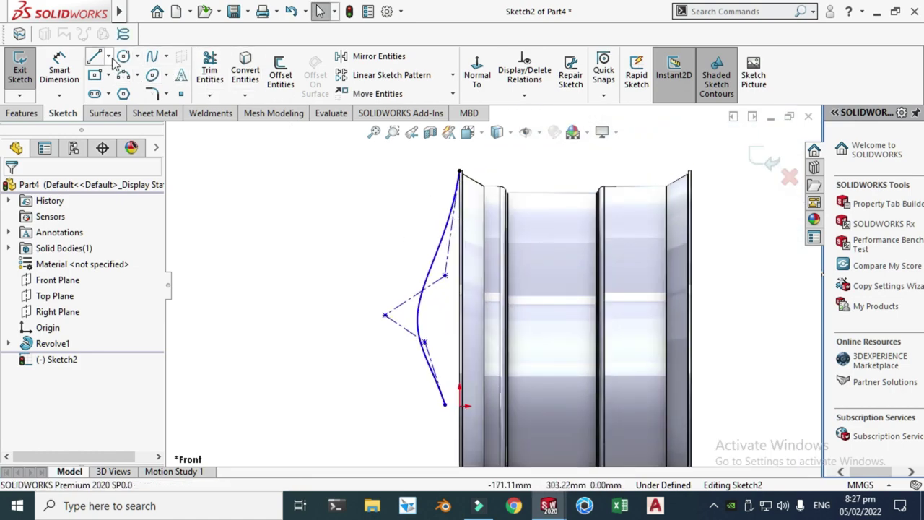
pyautogui.click(108, 57)
pyautogui.click(119, 72)
pyautogui.scroll(-3, 435, 334)
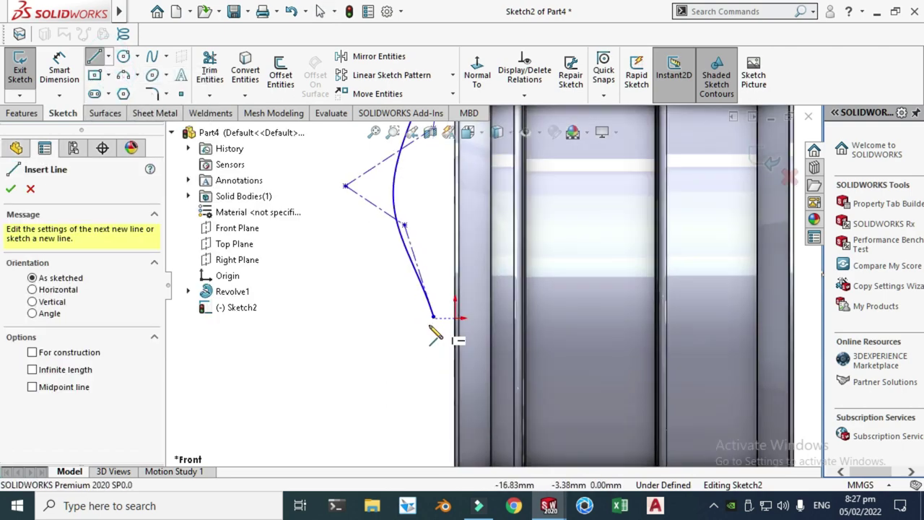
pyautogui.scroll(-2, 436, 335)
pyautogui.click(455, 297)
pyautogui.scroll(2, 503, 283)
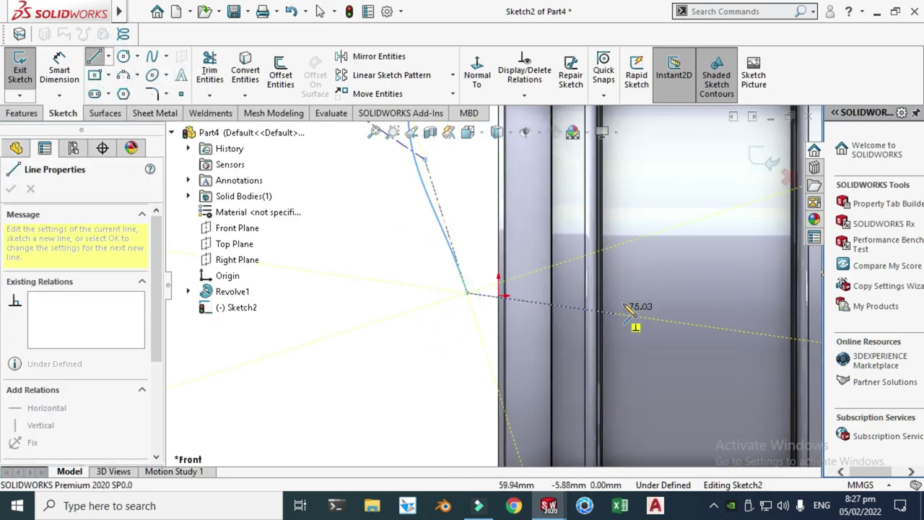
pyautogui.click(736, 294)
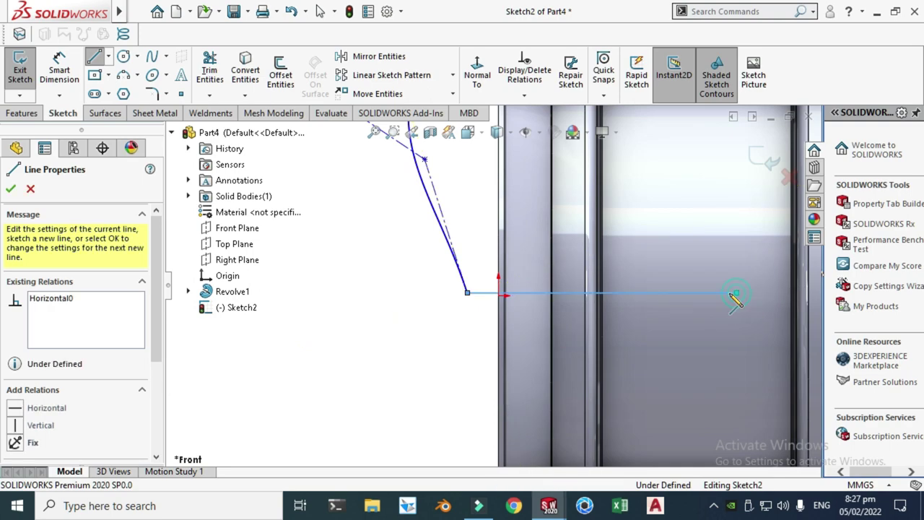
pyautogui.press('Escape')
# - Add a horizontal relation between the spline's lower endpoint and the origin
pyautogui.scroll(-4, 578, 292)
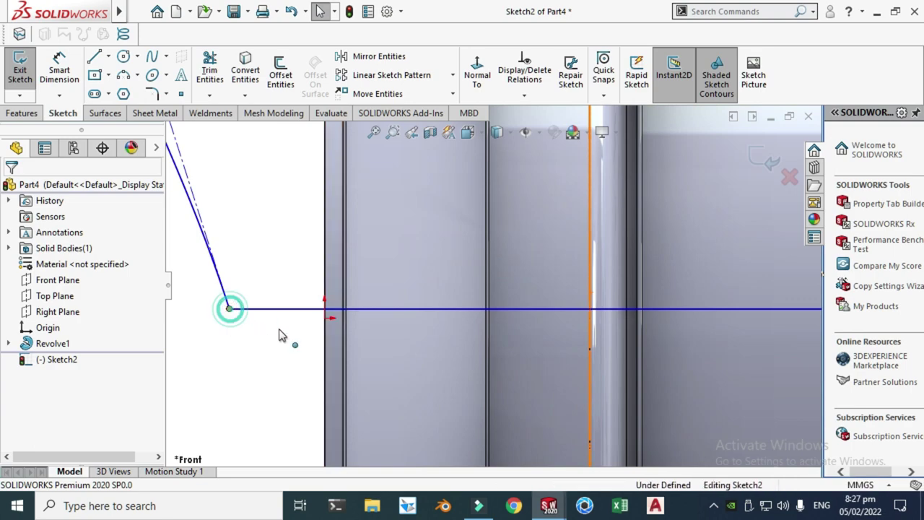
pyautogui.click(229, 309)
pyautogui.keyDown('ctrl'); pyautogui.click(325, 318); pyautogui.keyUp('ctrl')
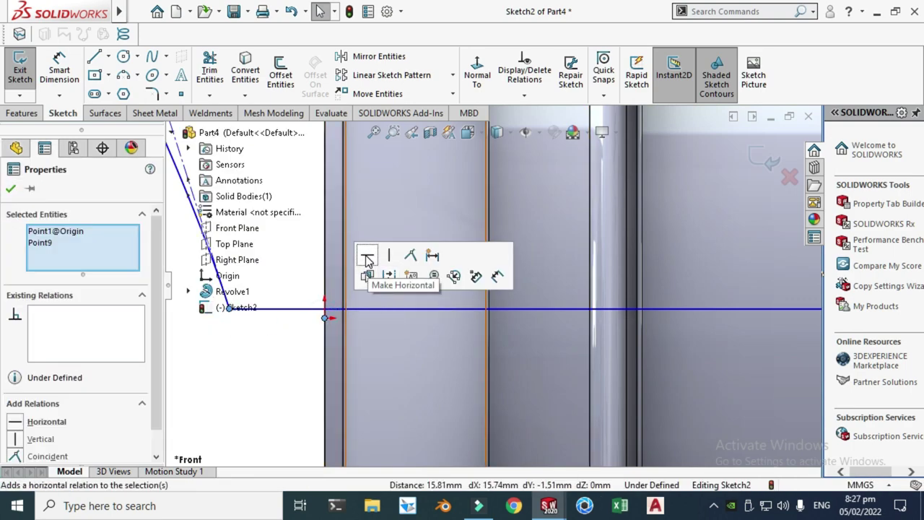
pyautogui.click(367, 255)
pyautogui.click(423, 212)
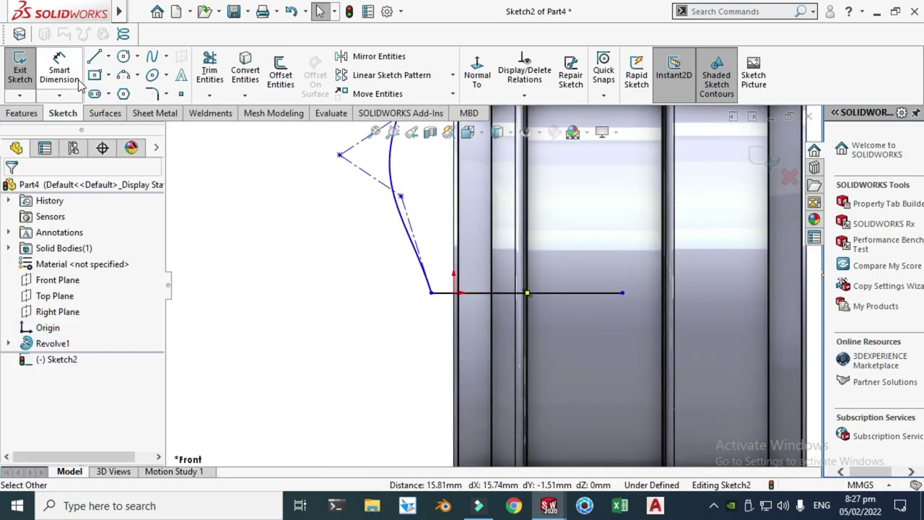
# - Dimension the horizontal line at the base of the spline to a length of 155 mm
pyautogui.click(67, 70)
pyautogui.scroll(-2, 489, 209)
pyautogui.click(598, 333)
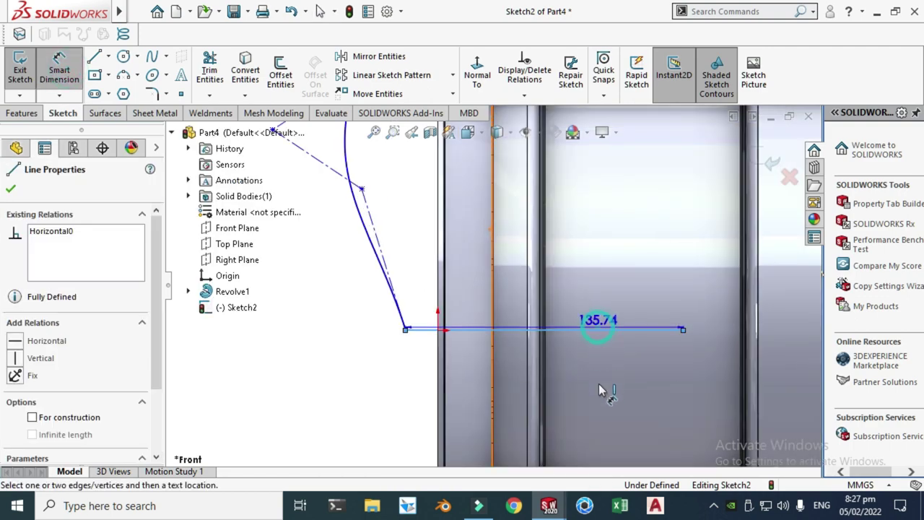
pyautogui.click(598, 383)
pyautogui.write('155')
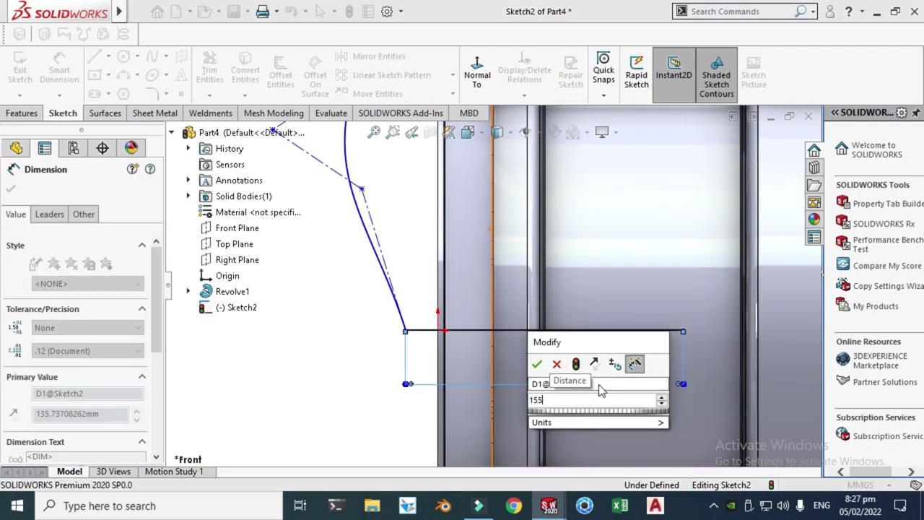
pyautogui.press('Return')
pyautogui.press('Escape')
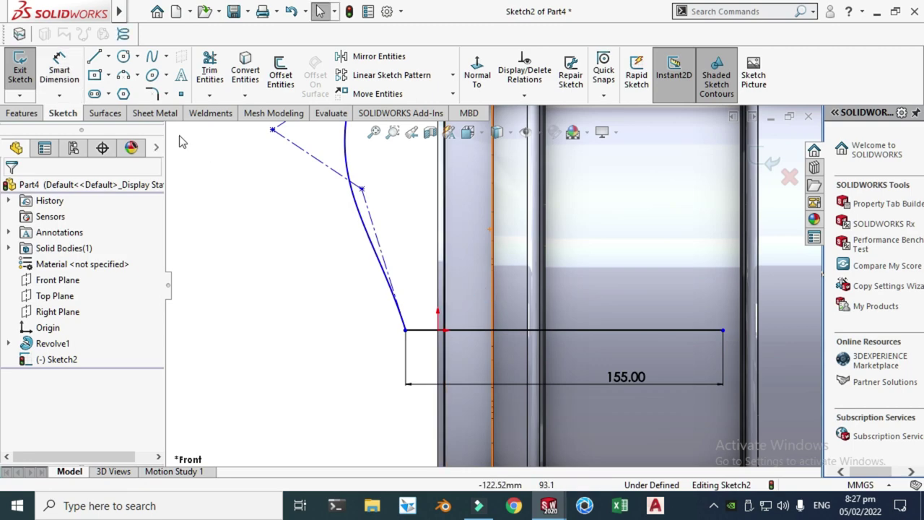
# - Dimension the horizontal distance between the spline's lower endpoint and the origin as 30 mm
pyautogui.click(50, 70)
pyautogui.click(405, 330)
pyautogui.click(438, 331)
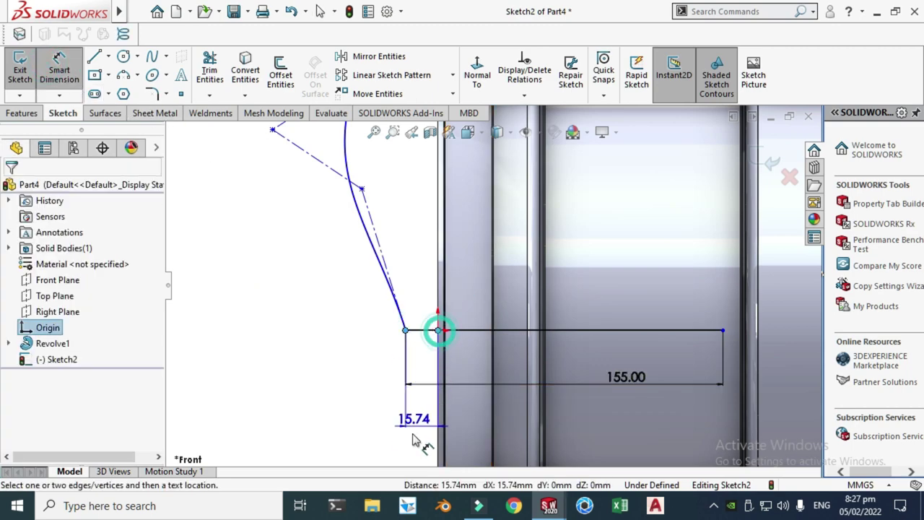
pyautogui.click(414, 438)
pyautogui.write('30')
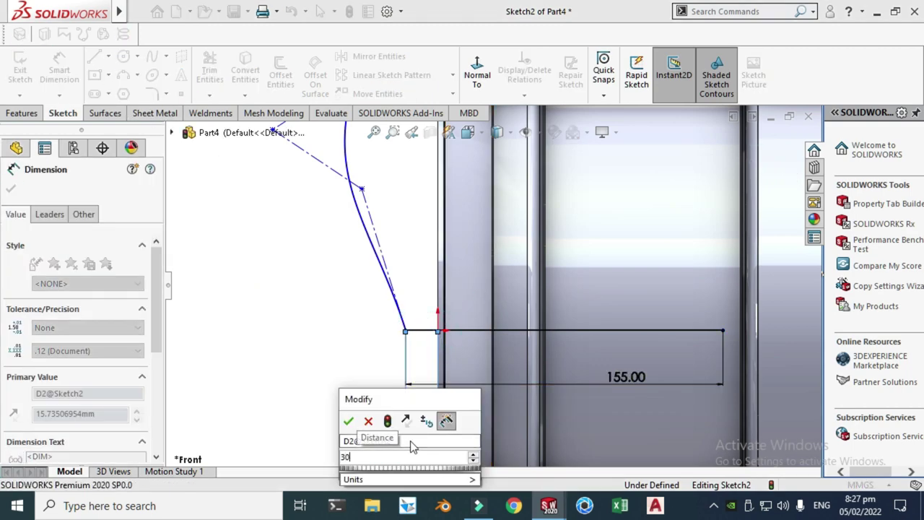
pyautogui.press('Return')
pyautogui.press('Escape')
# - Dimension the horizontal distance between the spline's lowest intermediate control vertex and the origin as 30 mm
pyautogui.press('f')
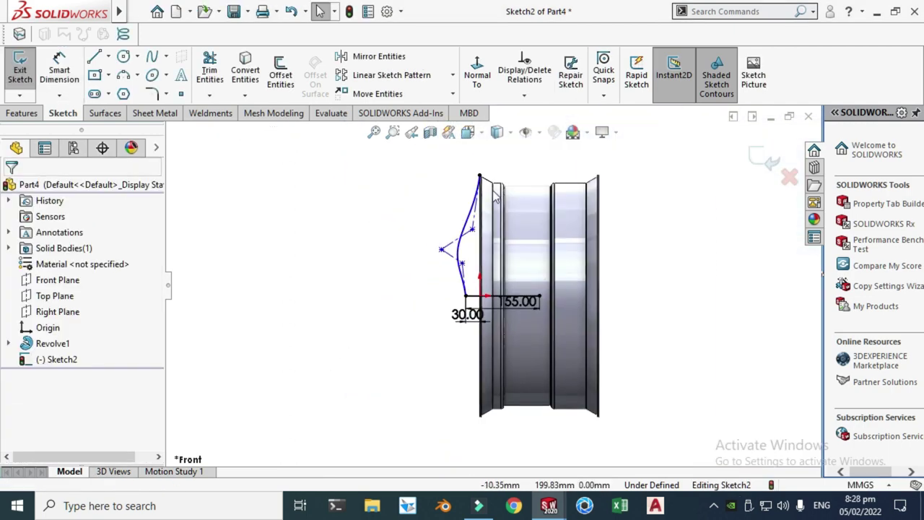
pyautogui.scroll(-4, 494, 199)
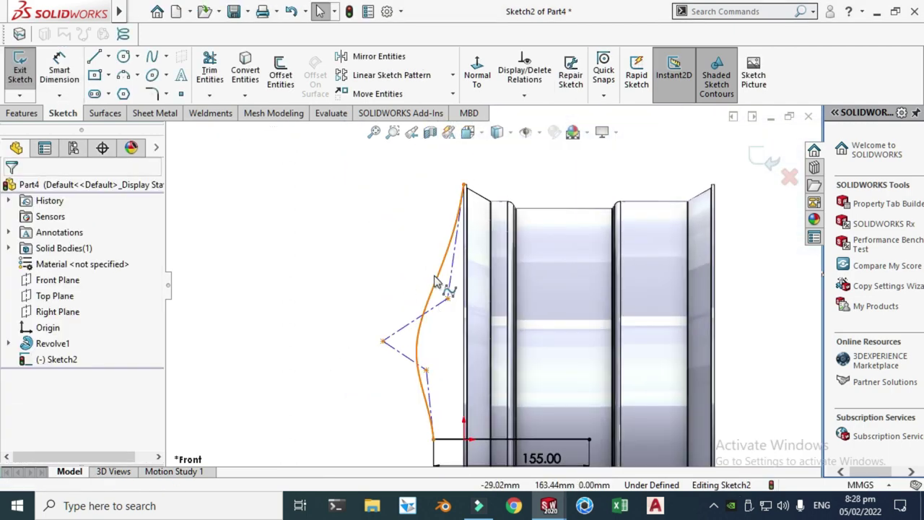
pyautogui.scroll(2, 435, 282)
pyautogui.scroll(-3, 433, 294)
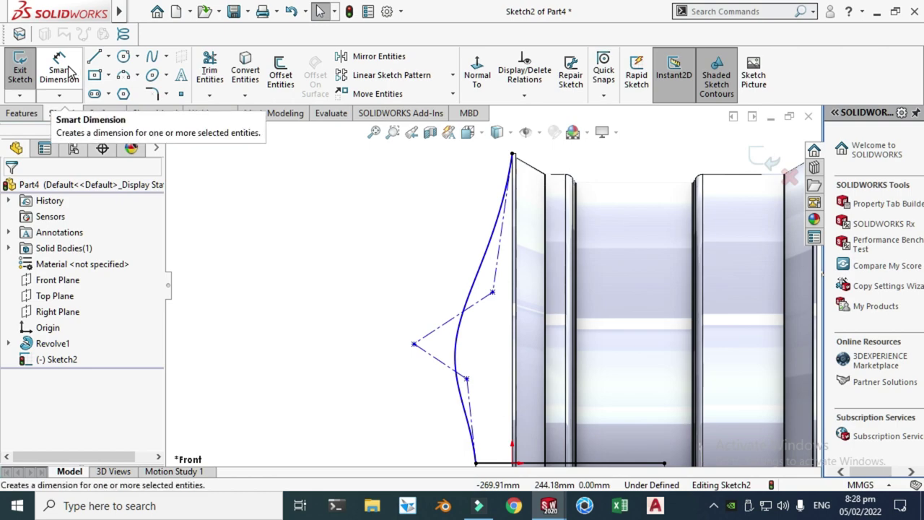
pyautogui.click(68, 70)
pyautogui.scroll(3, 392, 351)
pyautogui.scroll(-4, 442, 263)
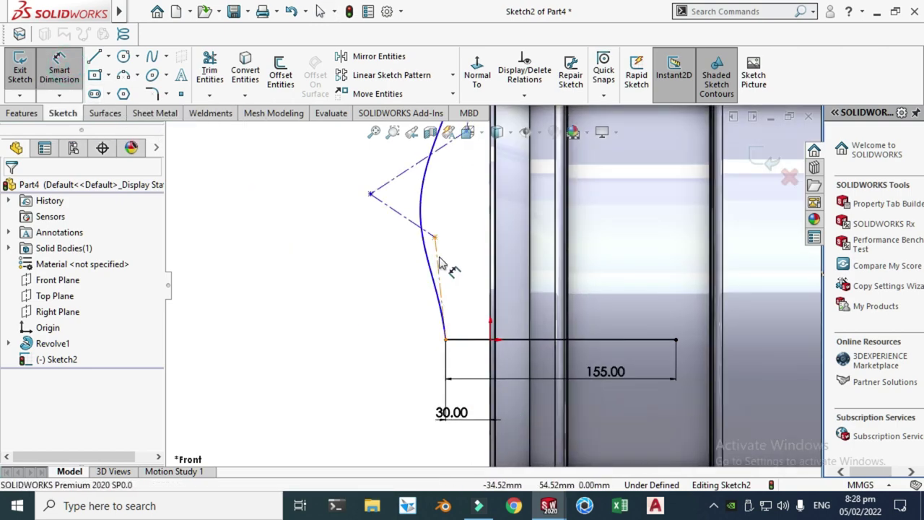
pyautogui.click(435, 238)
pyautogui.click(491, 342)
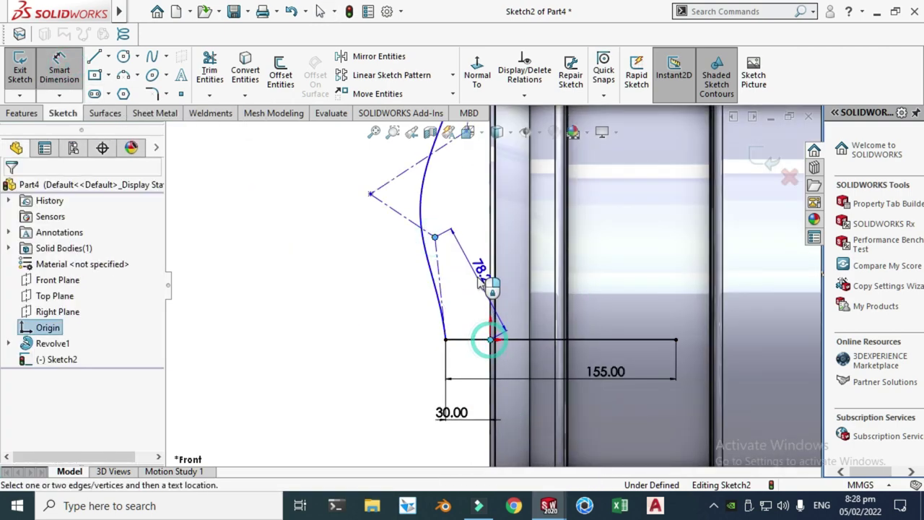
pyautogui.click(455, 215)
pyautogui.write('30')
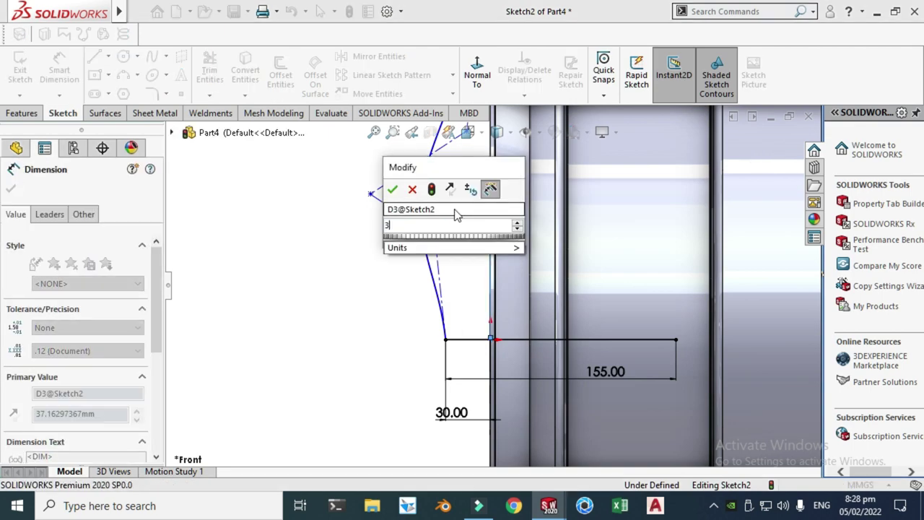
pyautogui.press('Return')
pyautogui.press('Escape')
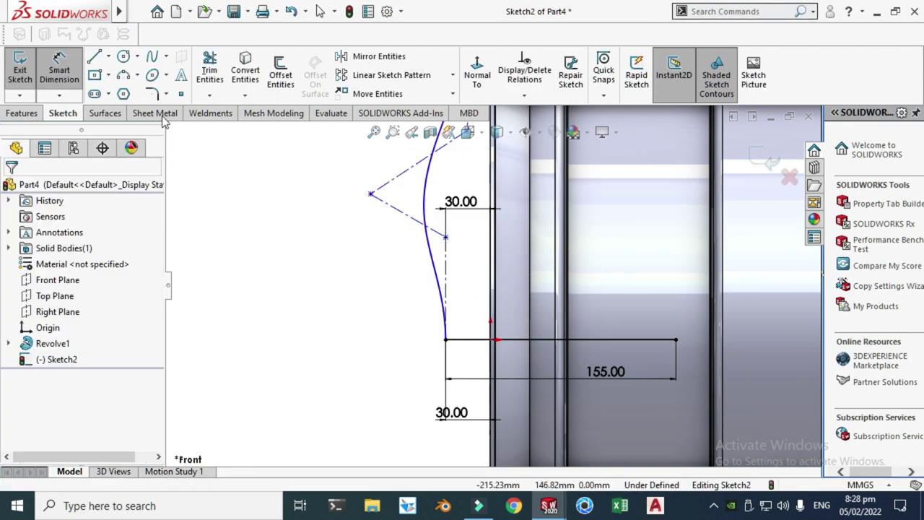
# - Dimension the vertical distance between the spline's outermost middle control vertex and the origin as 100 mm
pyautogui.click(61, 81)
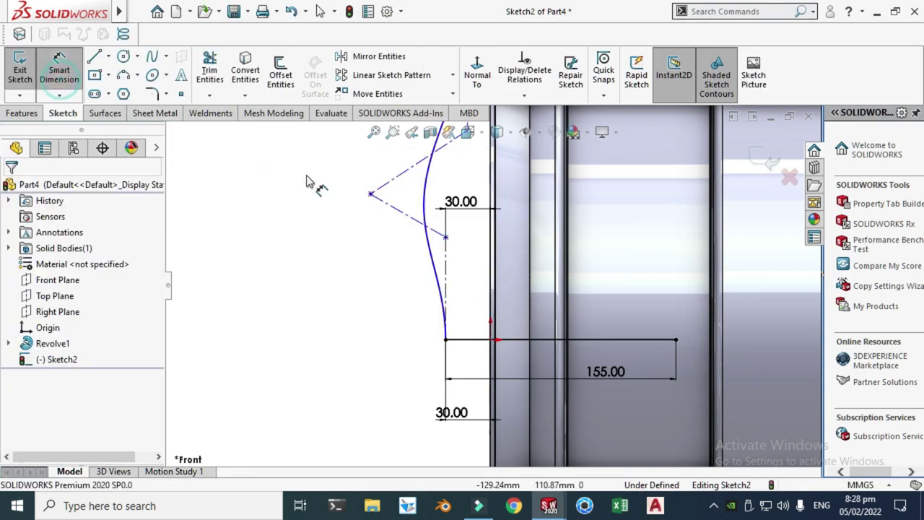
pyautogui.click(370, 194)
pyautogui.click(491, 340)
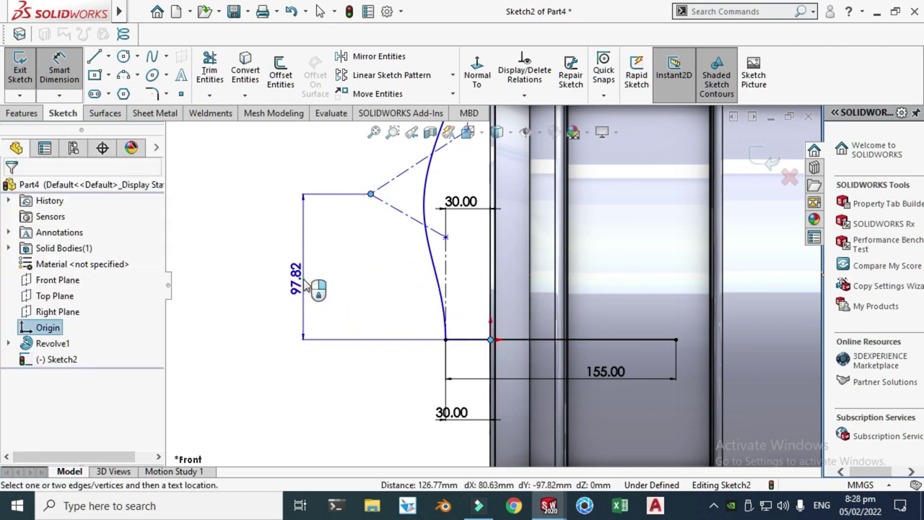
pyautogui.click(307, 284)
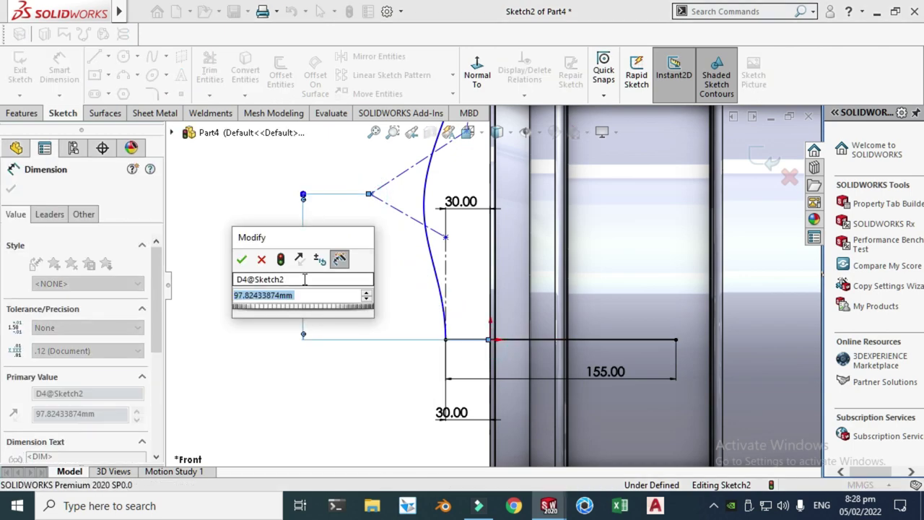
pyautogui.write('100')
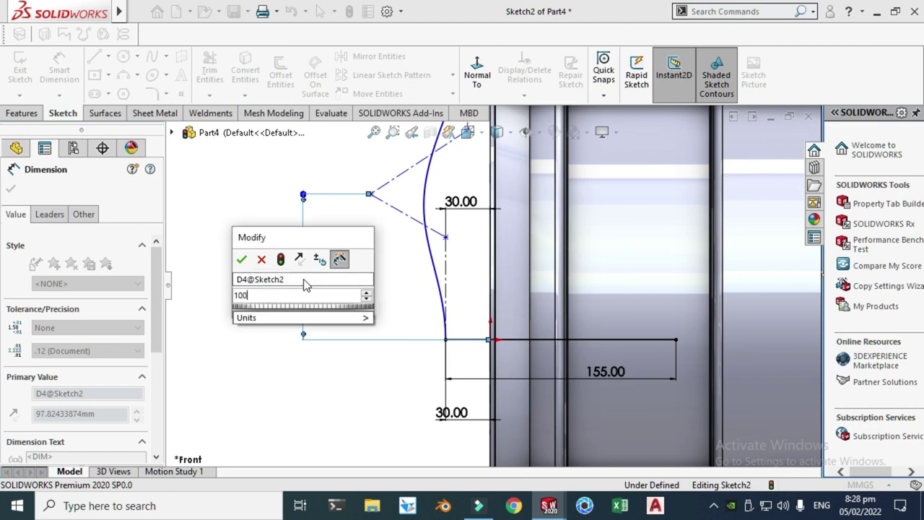
pyautogui.press('Return')
pyautogui.scroll(3, 340, 306)
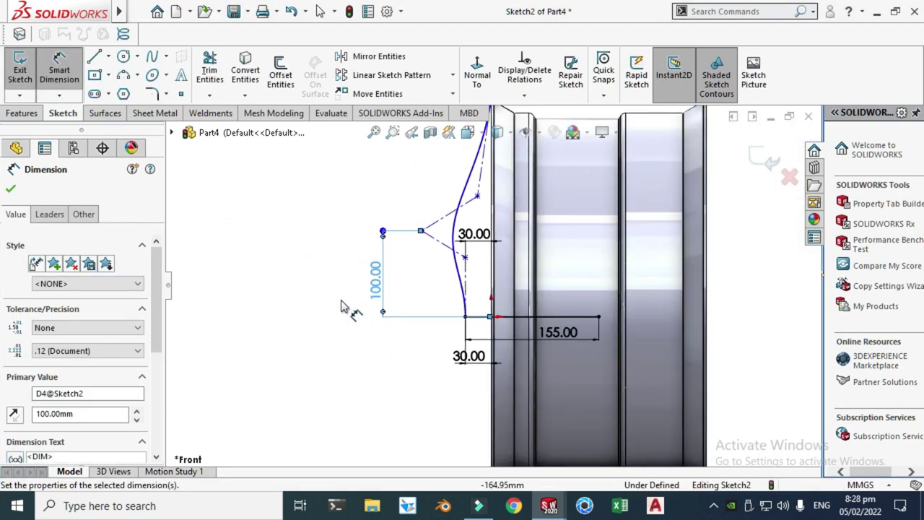
pyautogui.press('Escape')
# - Dimension the horizontal distance between the spline's outermost middle control vertex and the origin as 100 mm
pyautogui.click(59, 70)
pyautogui.scroll(-2, 390, 213)
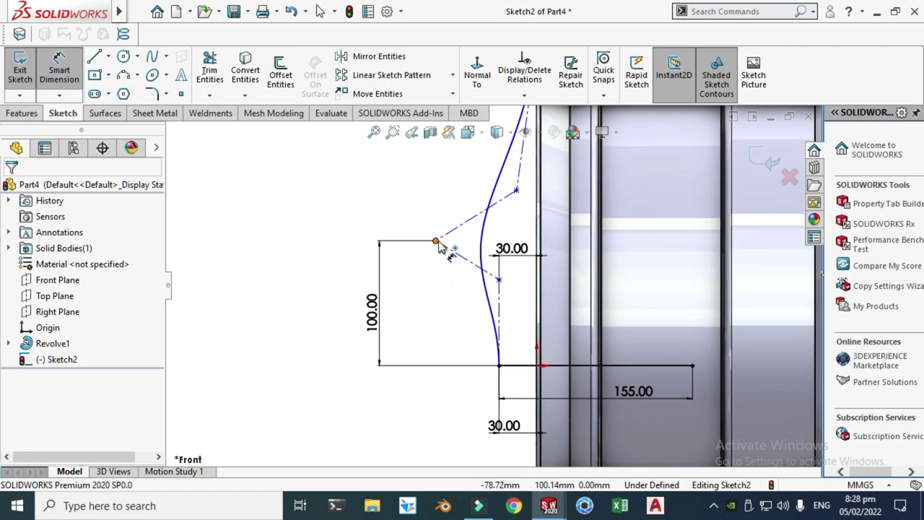
pyautogui.click(437, 241)
pyautogui.click(538, 366)
pyautogui.scroll(3, 498, 303)
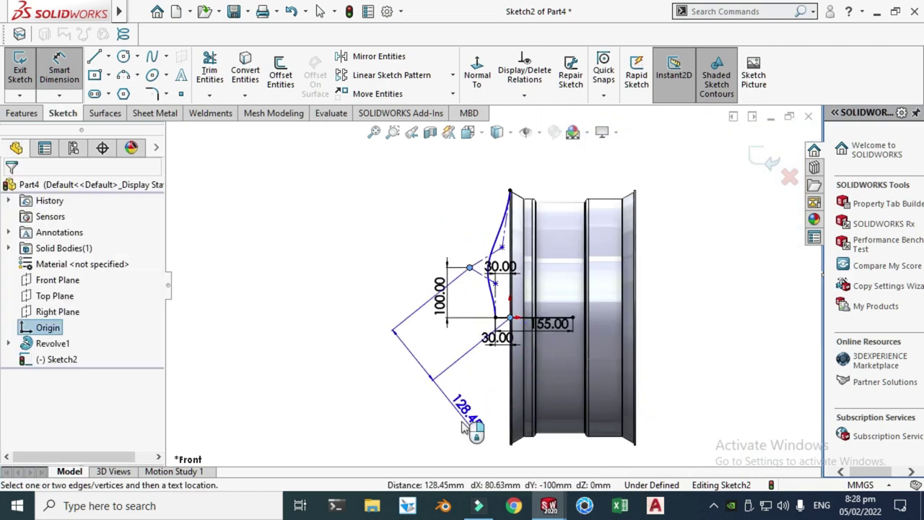
pyautogui.click(478, 440)
pyautogui.write('1')
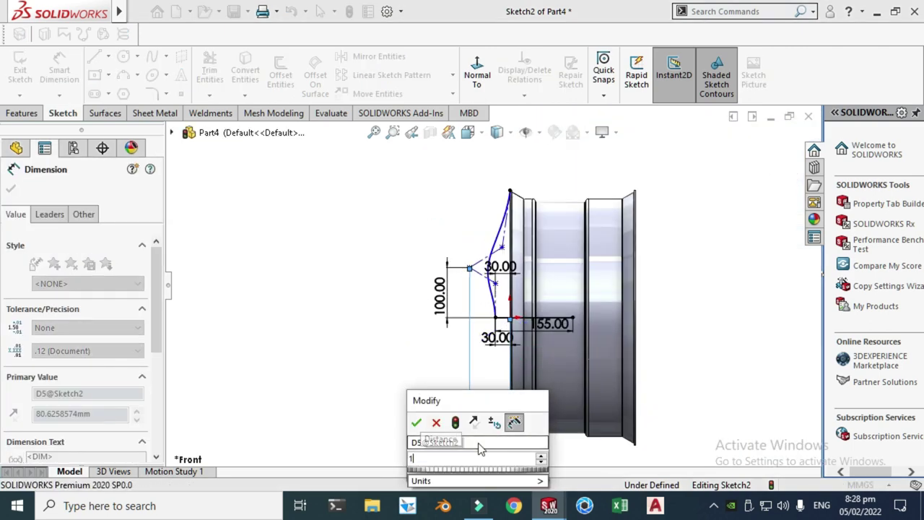
pyautogui.write('00')
pyautogui.press('Return')
pyautogui.press('Escape')
# - Dimension the vertical distance between the spline's upper endpoint and its upper intermediate control vertex as 94 mm
pyautogui.scroll(3, 511, 264)
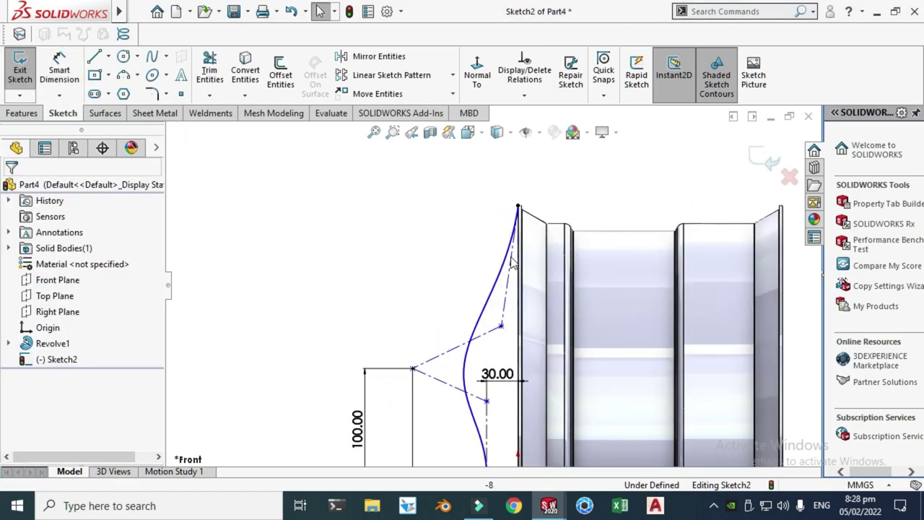
pyautogui.click(59, 70)
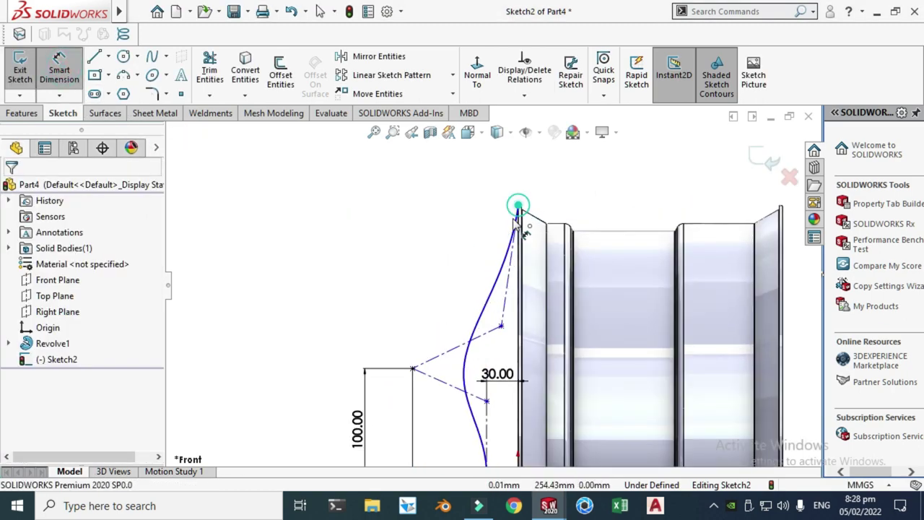
pyautogui.click(518, 206)
pyautogui.click(502, 327)
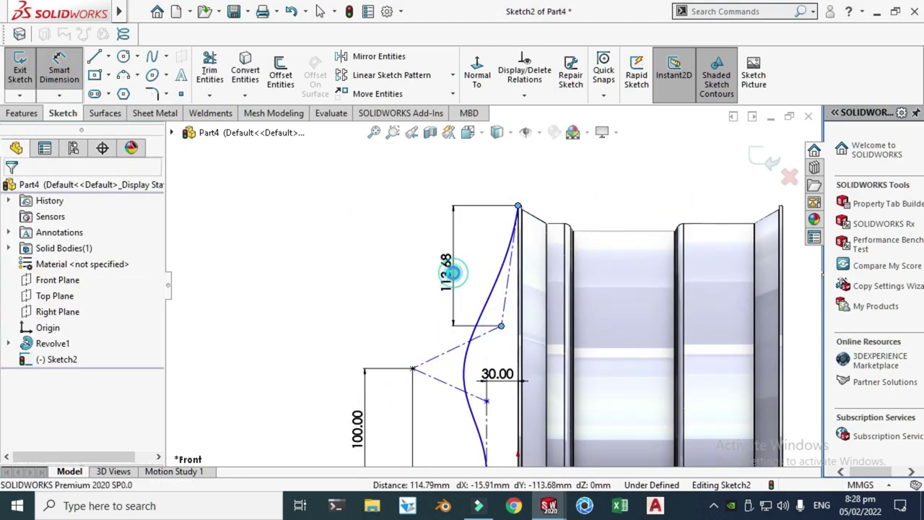
pyautogui.click(447, 273)
pyautogui.write('9')
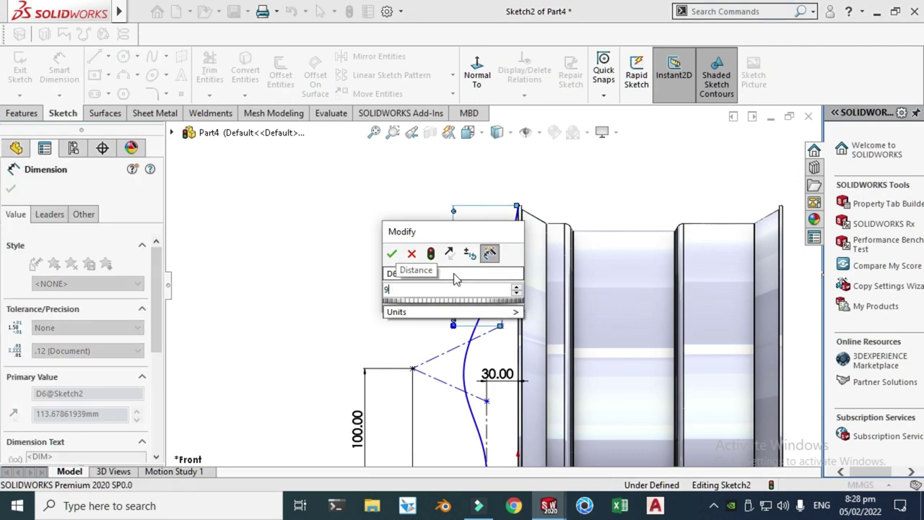
pyautogui.write('4')
pyautogui.press('Return')
pyautogui.press('Escape')
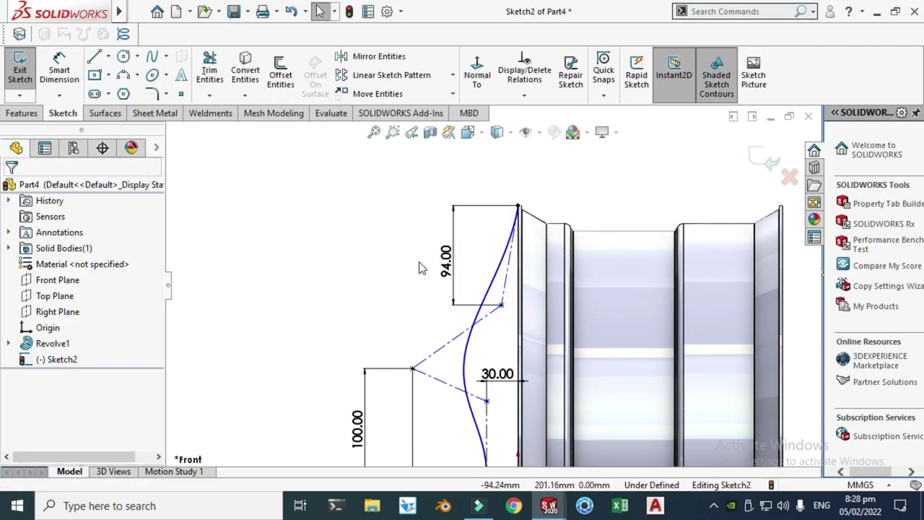
# - Dimension the horizontal distance between the spline's upper intermediate control vertex and the origin as 10 mm
pyautogui.scroll(1, 441, 305)
pyautogui.scroll(-3, 475, 336)
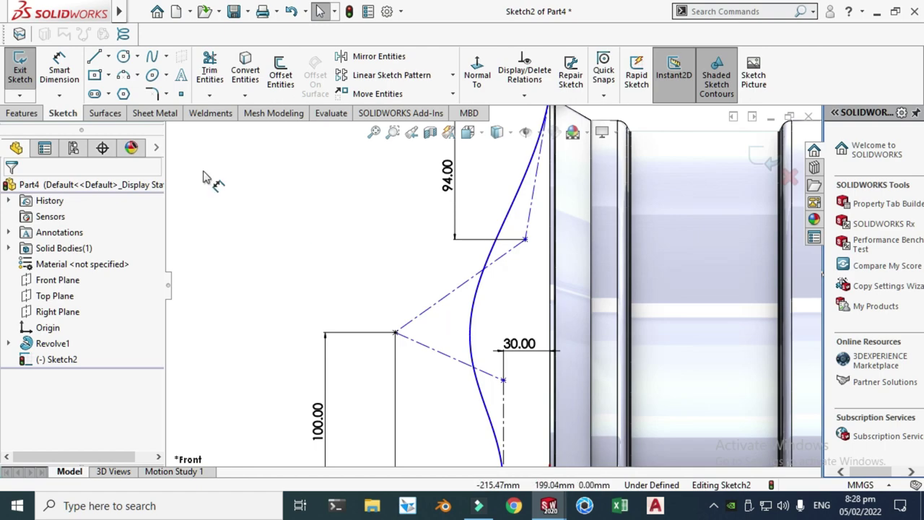
pyautogui.click(60, 78)
pyautogui.scroll(1, 499, 252)
pyautogui.scroll(-2, 526, 237)
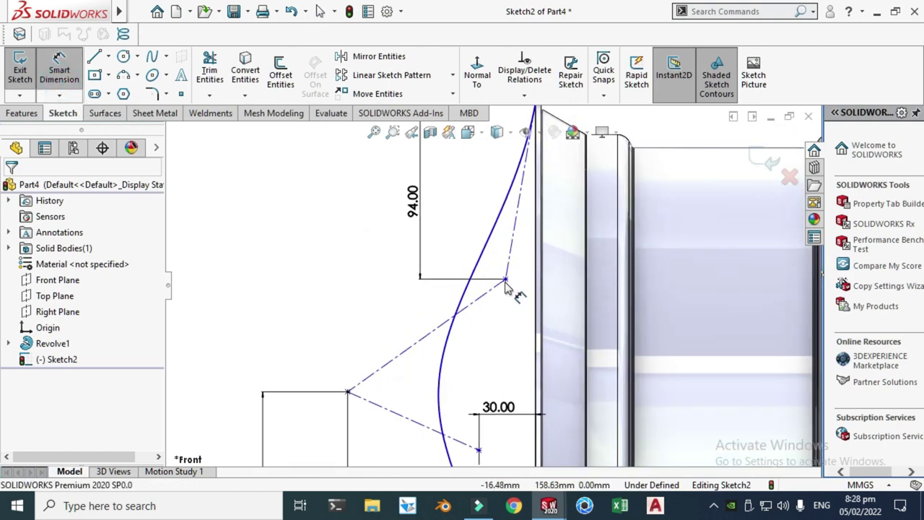
pyautogui.scroll(2, 507, 284)
pyautogui.scroll(-2, 531, 261)
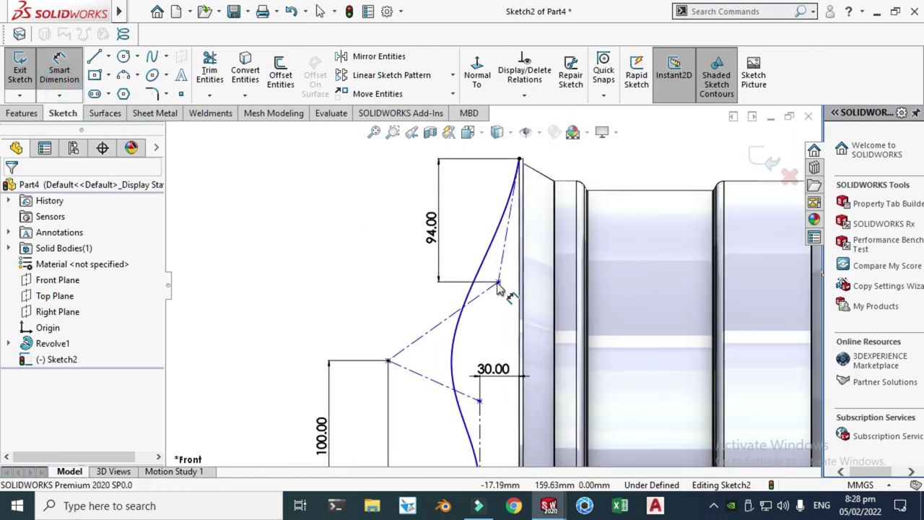
pyautogui.scroll(2, 500, 370)
pyautogui.click(505, 386)
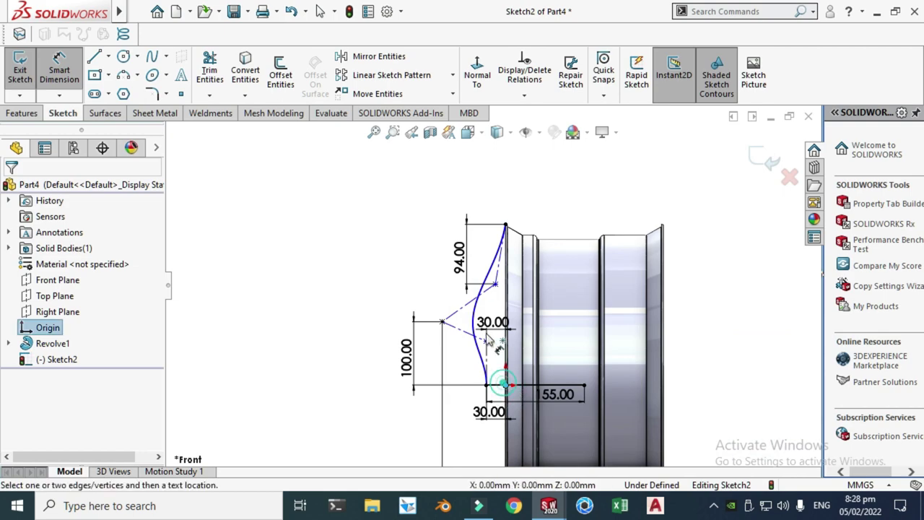
pyautogui.click(496, 286)
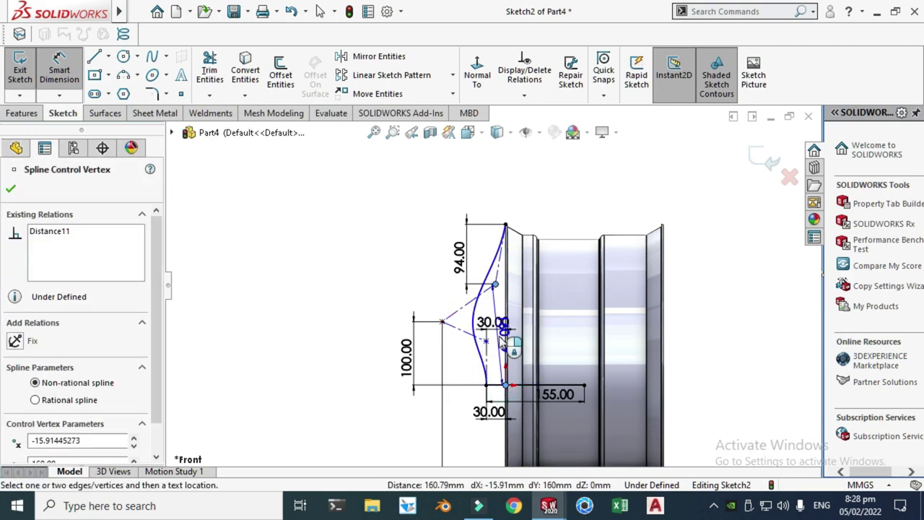
pyautogui.scroll(-3, 513, 317)
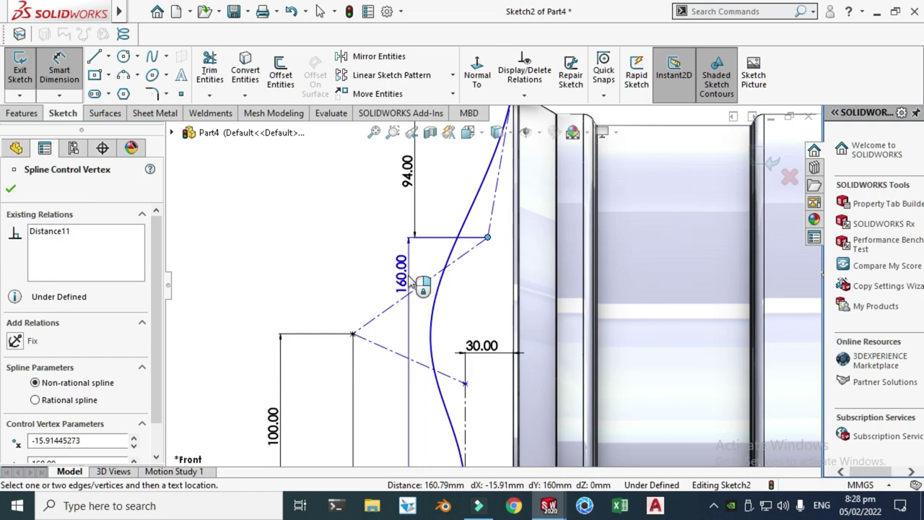
pyautogui.scroll(1, 506, 229)
pyautogui.click(507, 230)
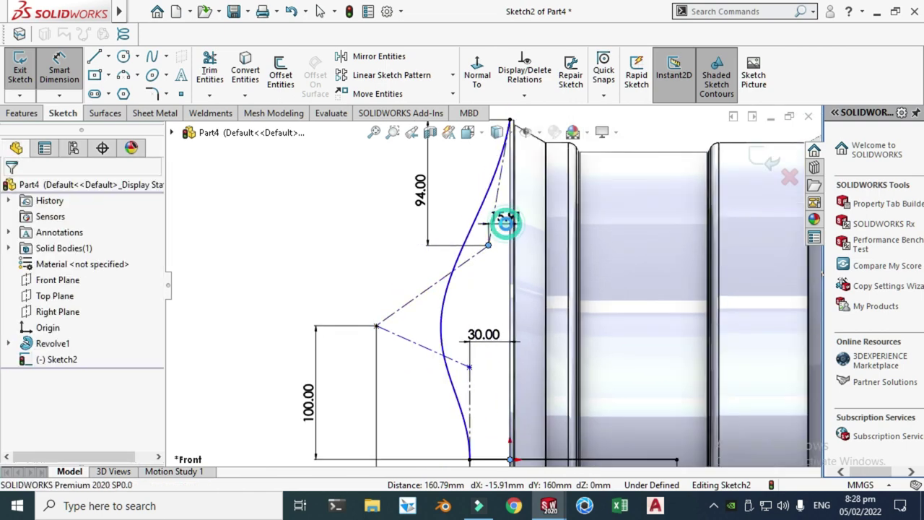
pyautogui.write('10')
pyautogui.press('Return')
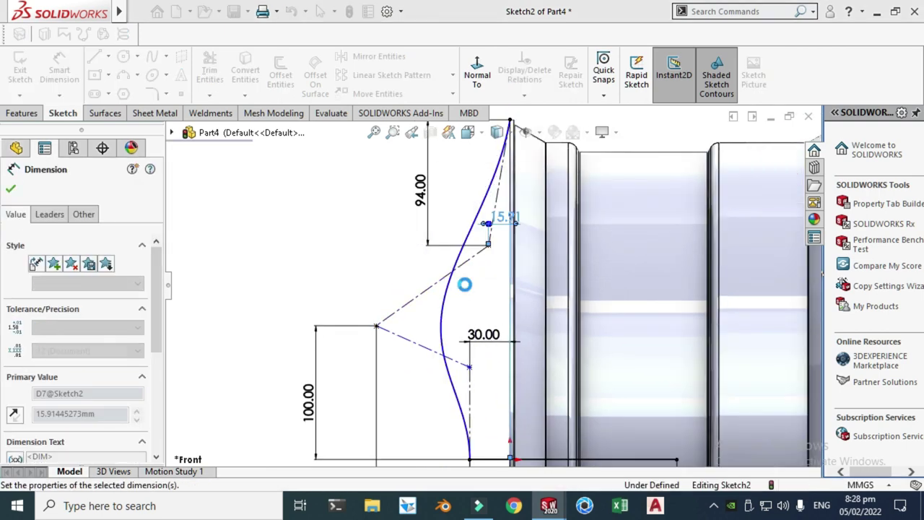
pyautogui.scroll(2, 384, 309)
pyautogui.press('Escape')
pyautogui.scroll(3, 479, 388)
pyautogui.scroll(-3, 466, 364)
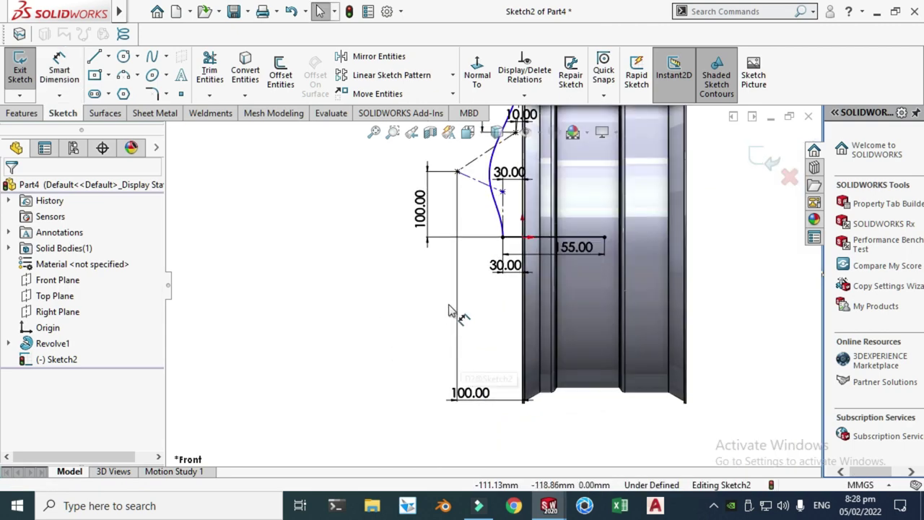
# - Dimension the vertical distance between the spline's lowest intermediate control vertex and the origin as 85 mm
pyautogui.click(61, 73)
pyautogui.scroll(-1, 453, 181)
pyautogui.scroll(-1, 455, 186)
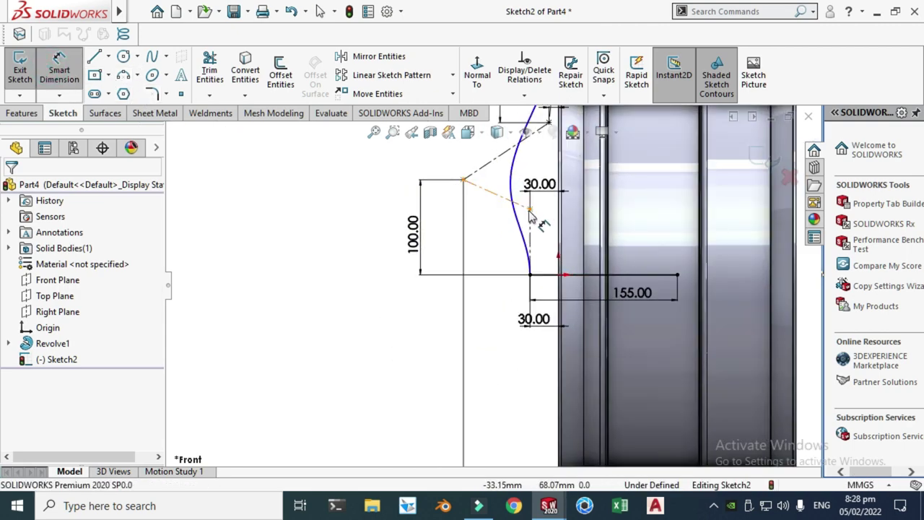
pyautogui.scroll(-2, 535, 213)
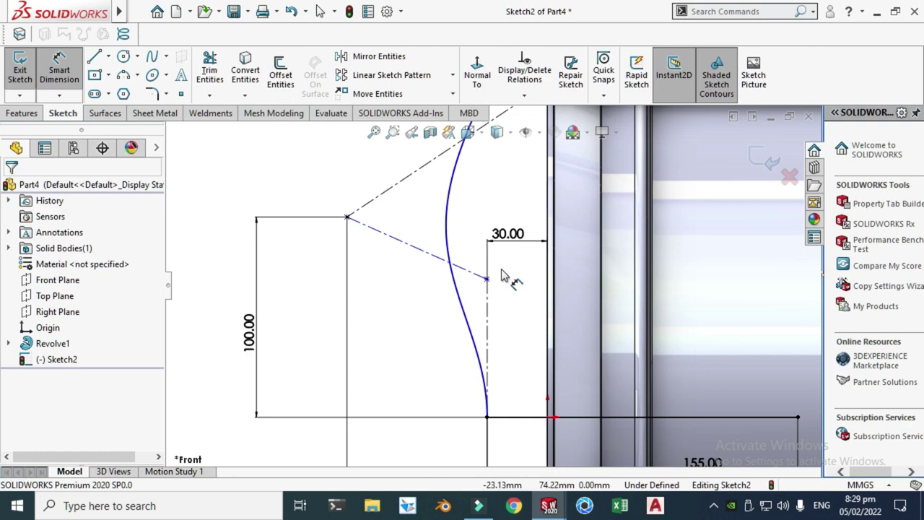
pyautogui.click(489, 279)
pyautogui.scroll(4, 492, 286)
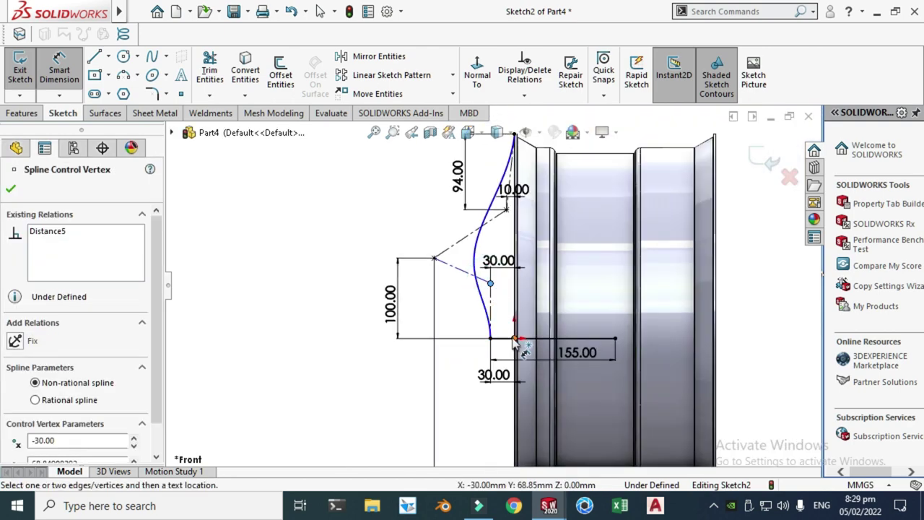
pyautogui.click(515, 343)
pyautogui.click(444, 312)
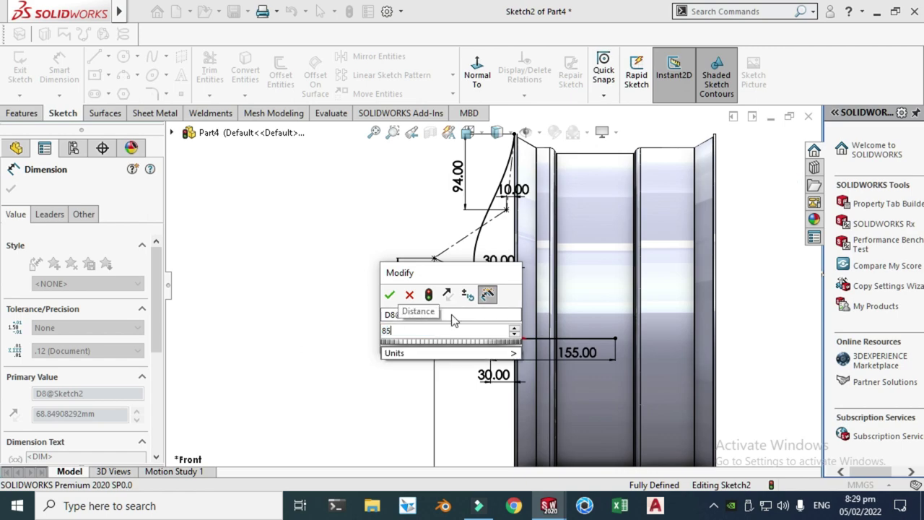
pyautogui.press('Return')
pyautogui.press('Escape')
# - Draw a vertical line about 60 mm long upward from the inner end of the 155 mm horizontal base line
pyautogui.scroll(-3, 498, 166)
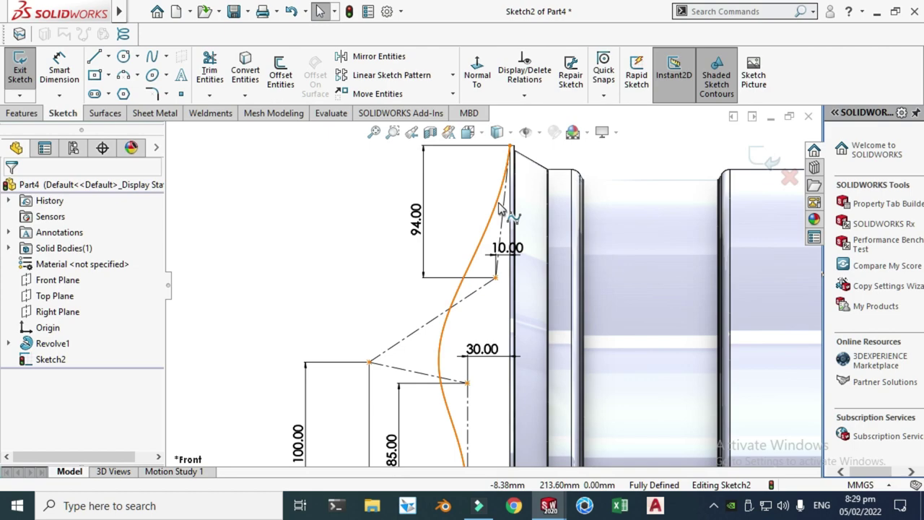
pyautogui.scroll(1, 489, 292)
pyautogui.scroll(2, 496, 287)
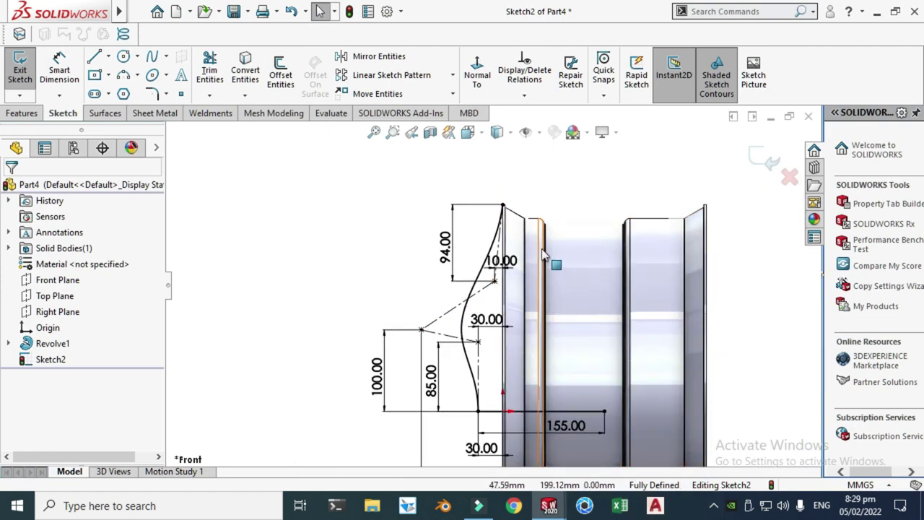
pyautogui.scroll(-3, 512, 228)
pyautogui.scroll(2, 502, 168)
pyautogui.scroll(-3, 561, 262)
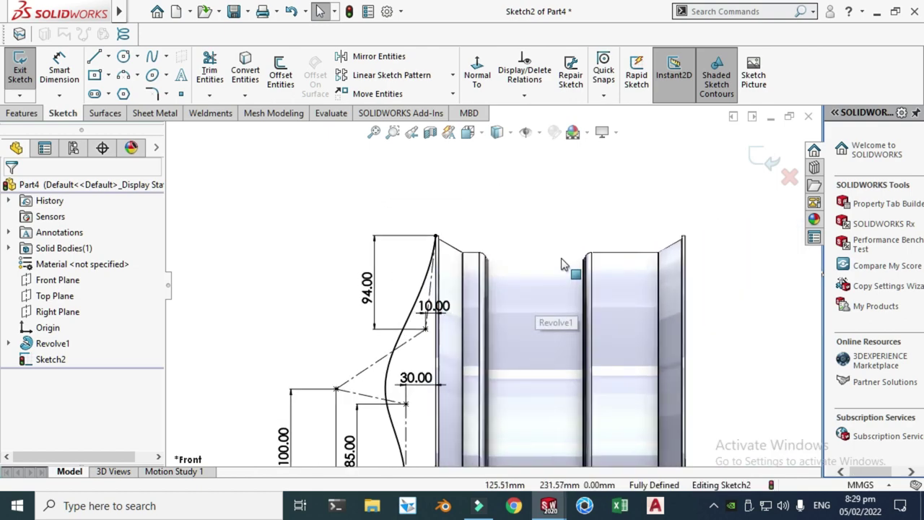
pyautogui.click(94, 64)
pyautogui.scroll(2, 490, 275)
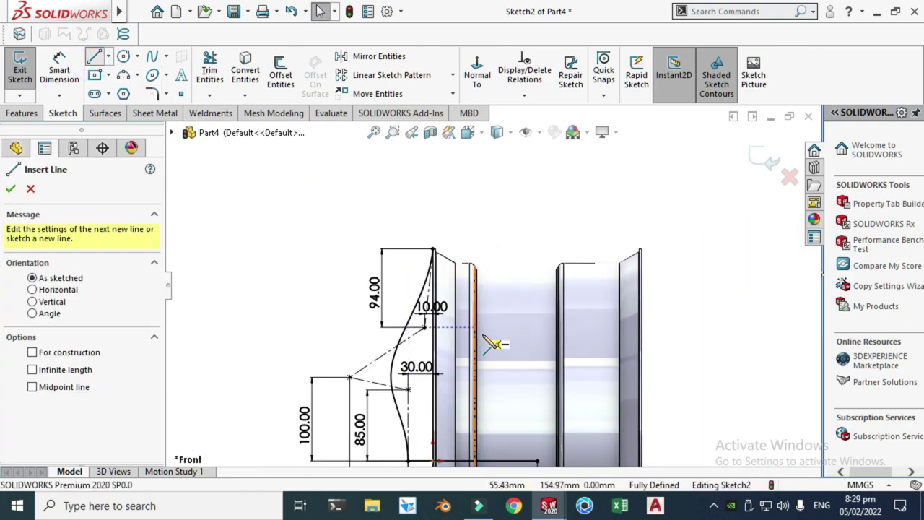
pyautogui.click(536, 429)
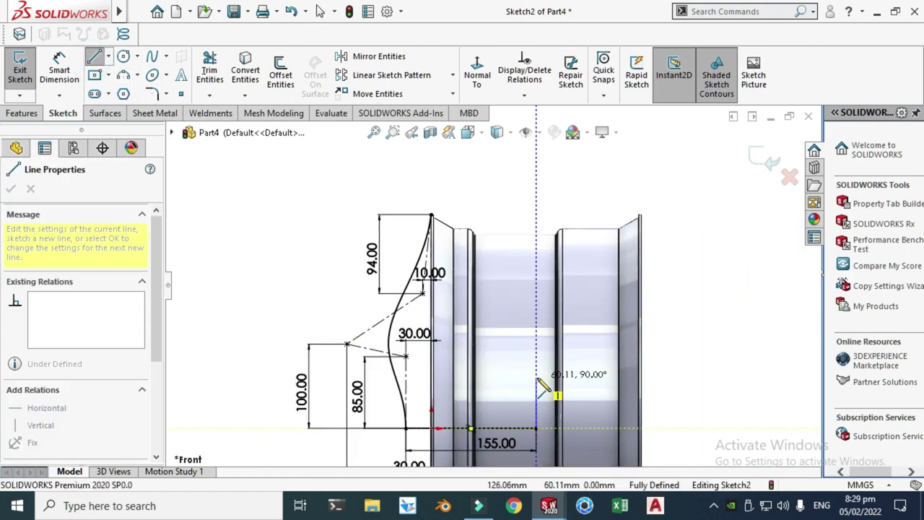
pyautogui.click(536, 378)
# - Dimension the length of the vertical line at the end of the base line as 72.5 mm
pyautogui.click(60, 69)
pyautogui.scroll(-2, 494, 390)
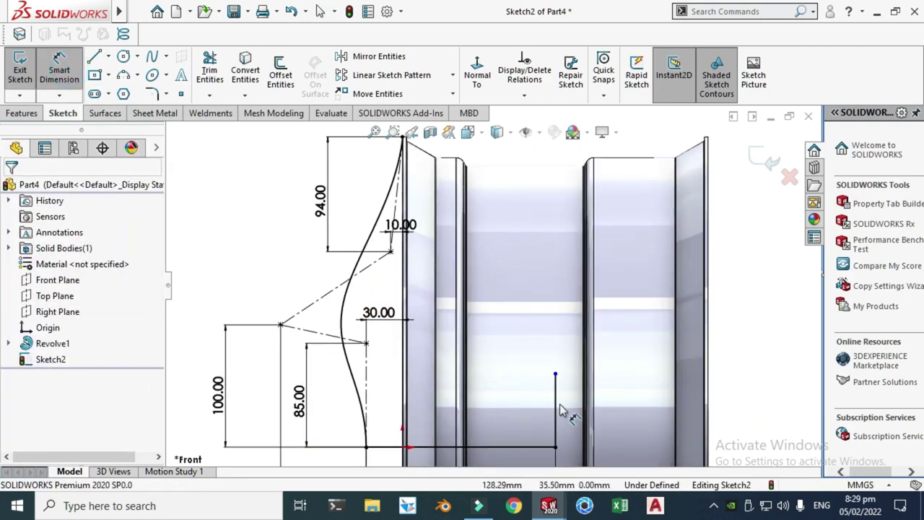
pyautogui.click(560, 415)
pyautogui.click(654, 410)
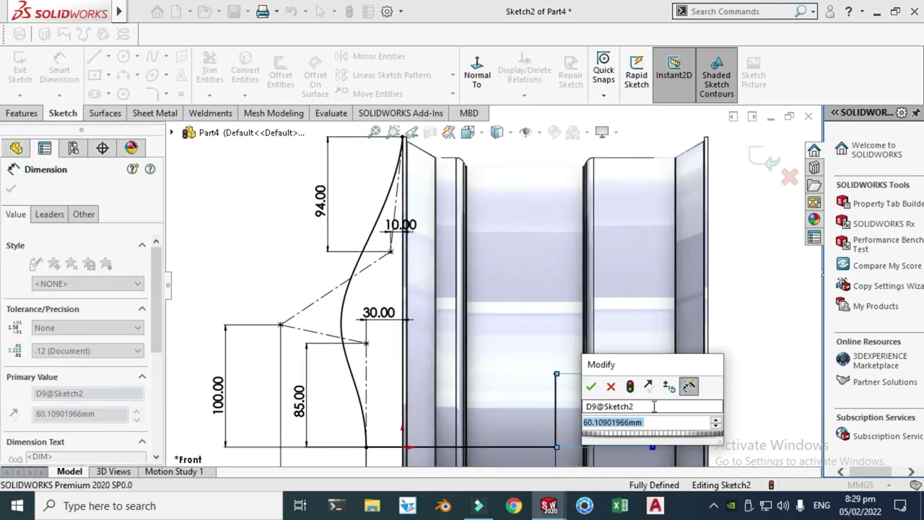
pyautogui.write('72.5')
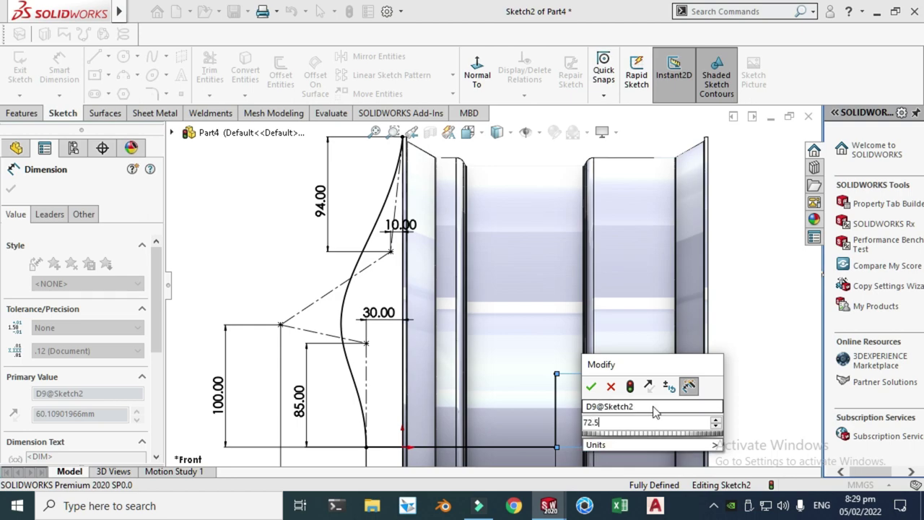
pyautogui.press('Return')
pyautogui.press('Escape')
# - Switch the display style to Hidden Lines Visible to expose the rim's inner edges near the front flange
pyautogui.scroll(-3, 444, 155)
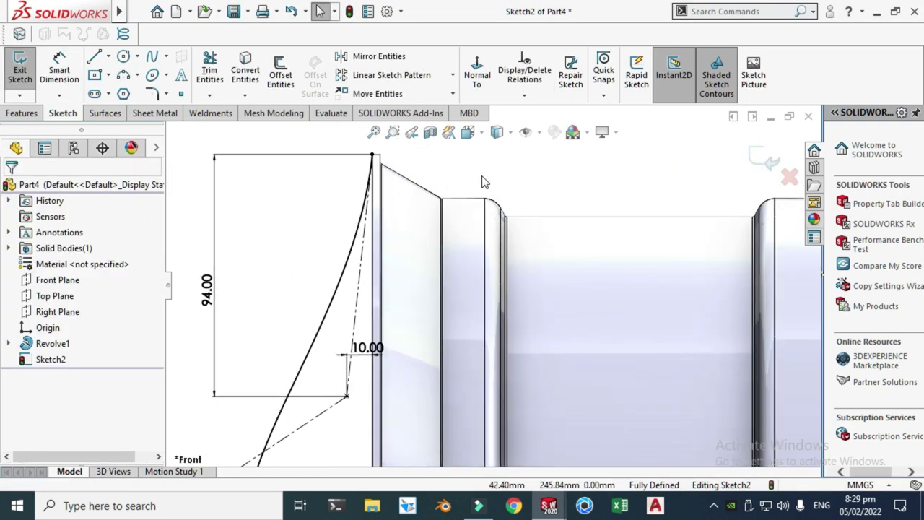
pyautogui.click(499, 132)
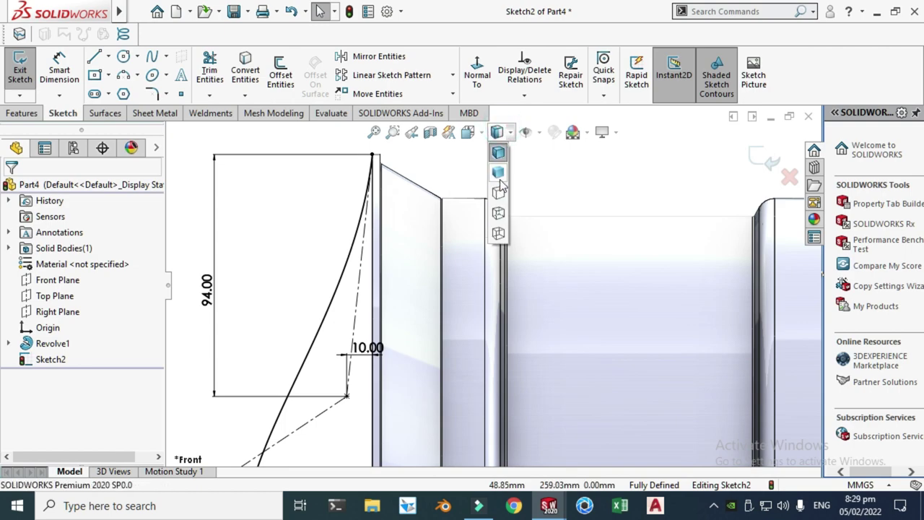
pyautogui.click(500, 216)
pyautogui.scroll(-3, 474, 161)
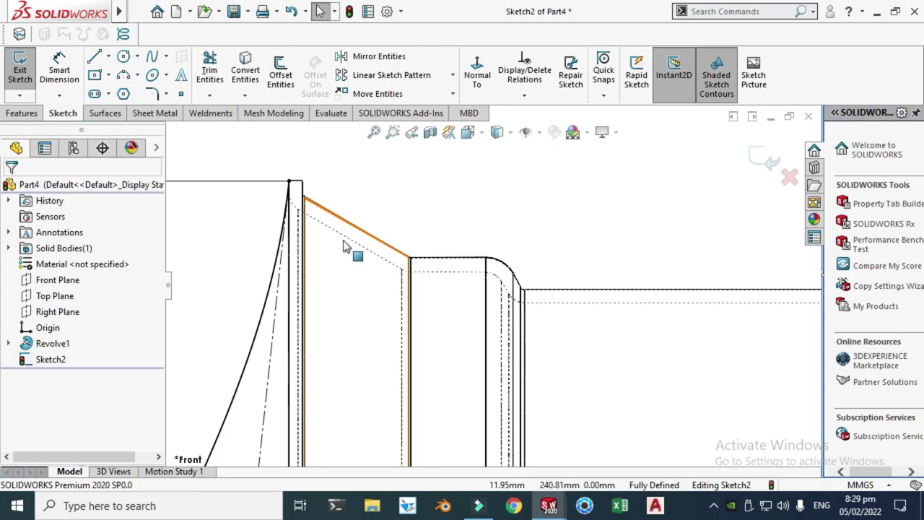
# - Convert the rim's hidden inner edges into sketch entities, from the fillet arc at the front flange through the slope and flat to the curved step
pyautogui.scroll(-5, 332, 239)
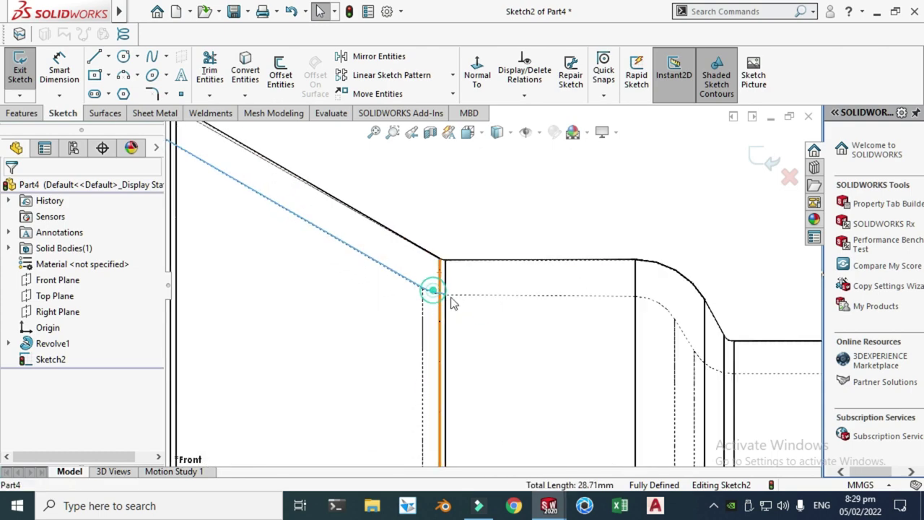
pyautogui.click(479, 296)
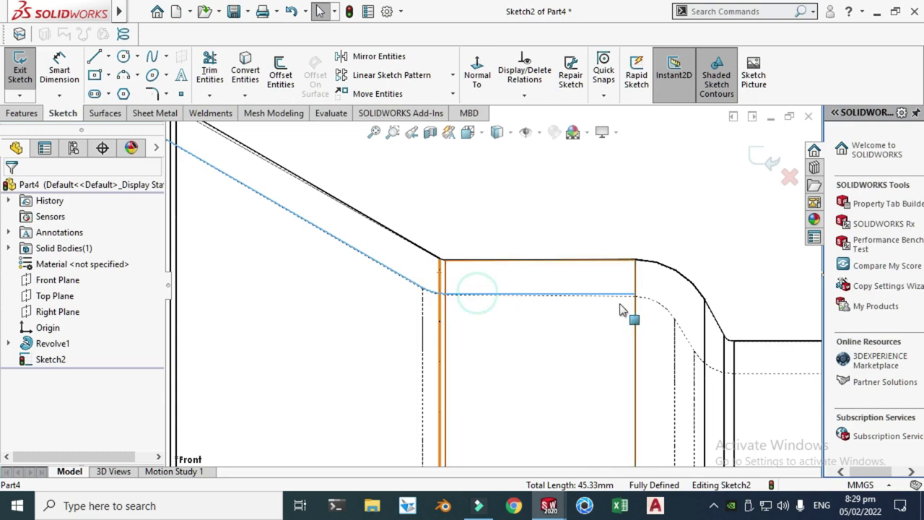
pyautogui.click(659, 307)
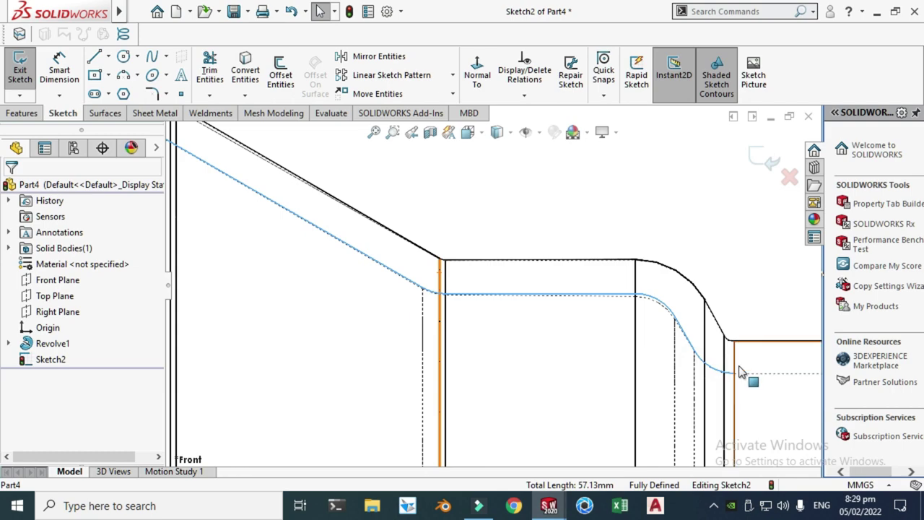
pyautogui.scroll(3, 383, 257)
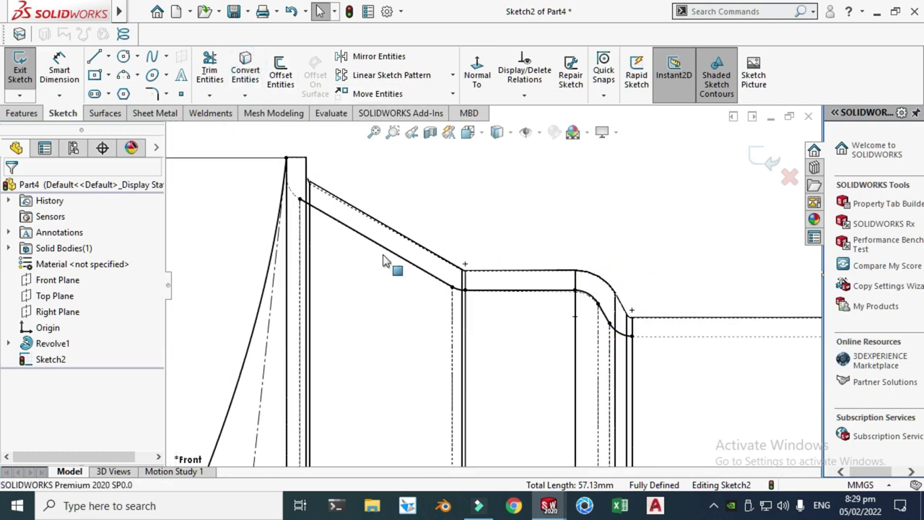
pyautogui.scroll(-4, 309, 173)
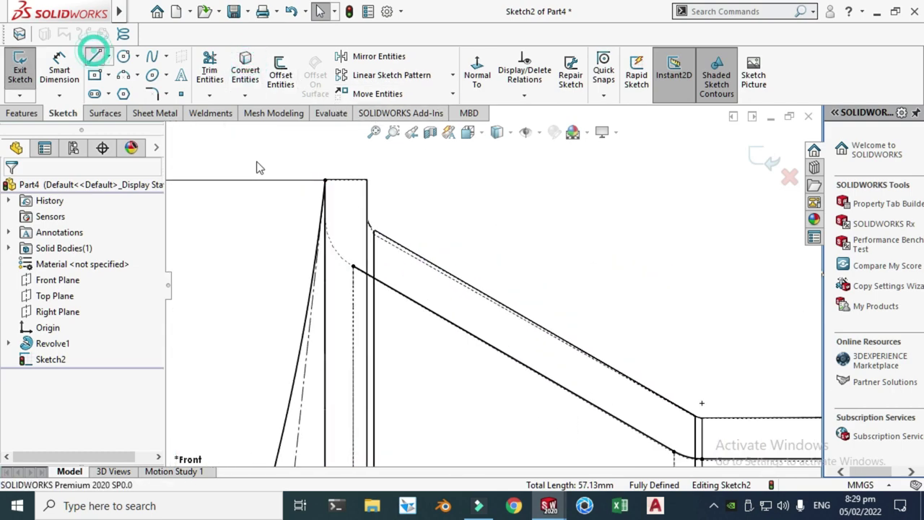
pyautogui.scroll(-5, 350, 216)
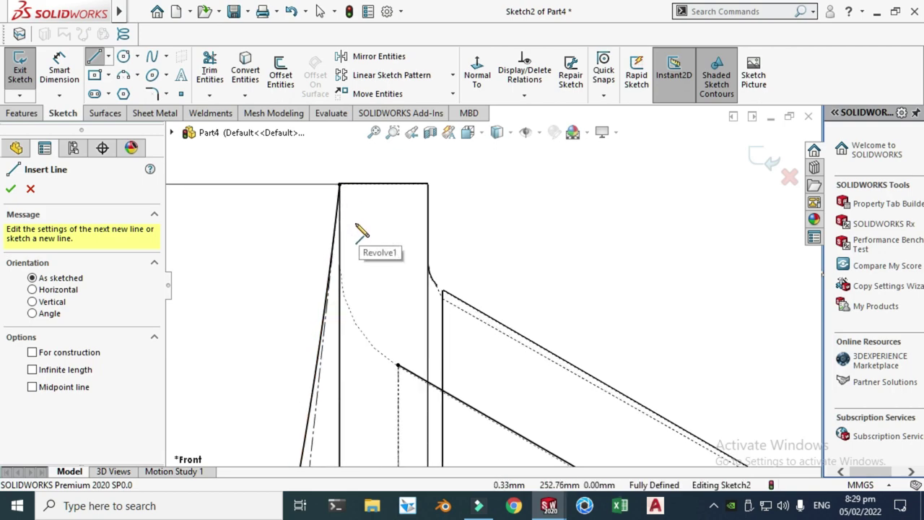
pyautogui.click(376, 371)
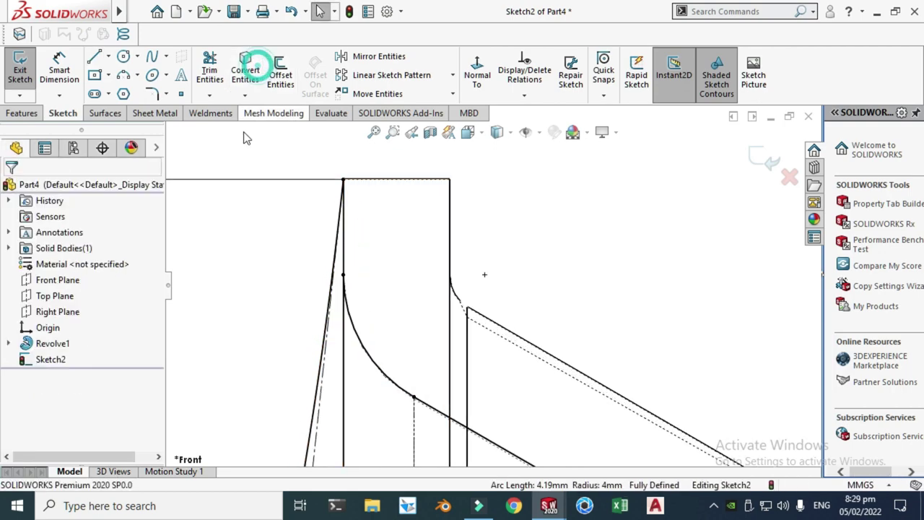
# - Draw a short vertical line joining the spline's upper endpoint to the upper end of the converted flange fillet arc
pyautogui.click(105, 60)
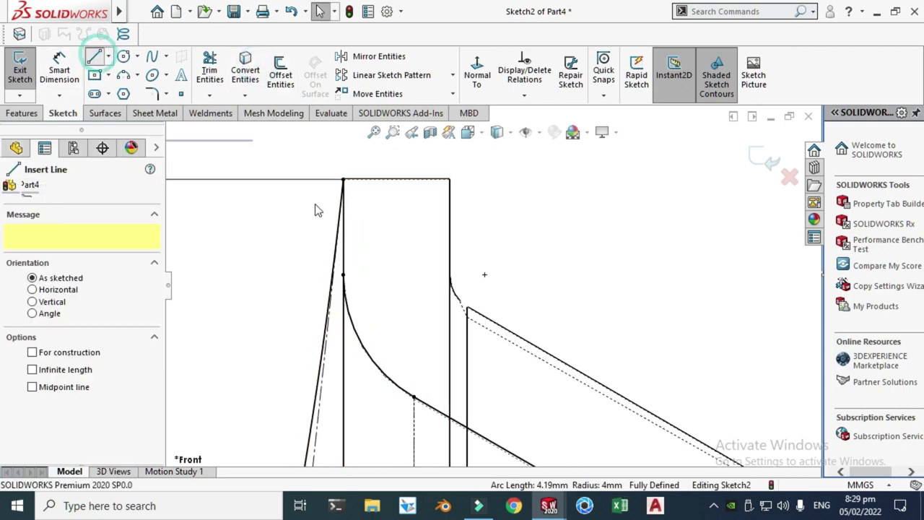
pyautogui.moveTo(343, 180); pyautogui.dragTo(342, 274)
pyautogui.press('z')
pyautogui.press('z')
pyautogui.press('z')
pyautogui.press('z')
pyautogui.press('z')
pyautogui.press('z')
pyautogui.press('z')
pyautogui.press('z')
pyautogui.press('z')
pyautogui.press('z')
pyautogui.press('Escape')
# - Switch the display style back to Shaded With Edges
pyautogui.press('z')
pyautogui.press('z')
pyautogui.press('z')
pyautogui.press('z')
pyautogui.press('z')
pyautogui.press('z')
pyautogui.press('z')
pyautogui.press('z')
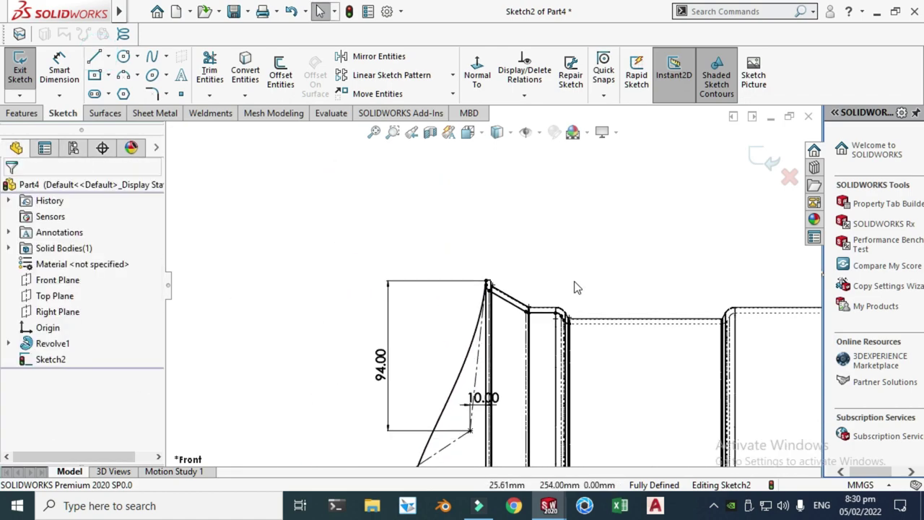
pyautogui.moveTo(497, 133)
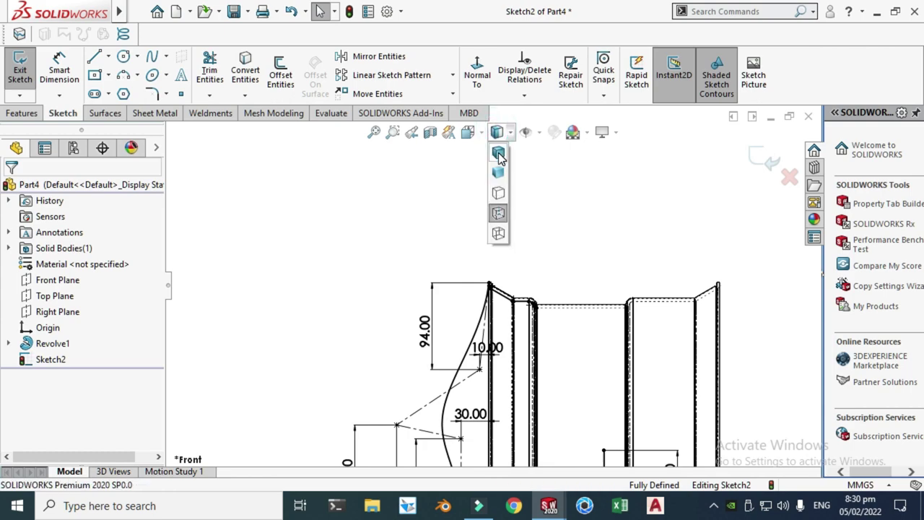
pyautogui.click(501, 154)
pyautogui.scroll(3, 520, 321)
pyautogui.scroll(-5, 521, 325)
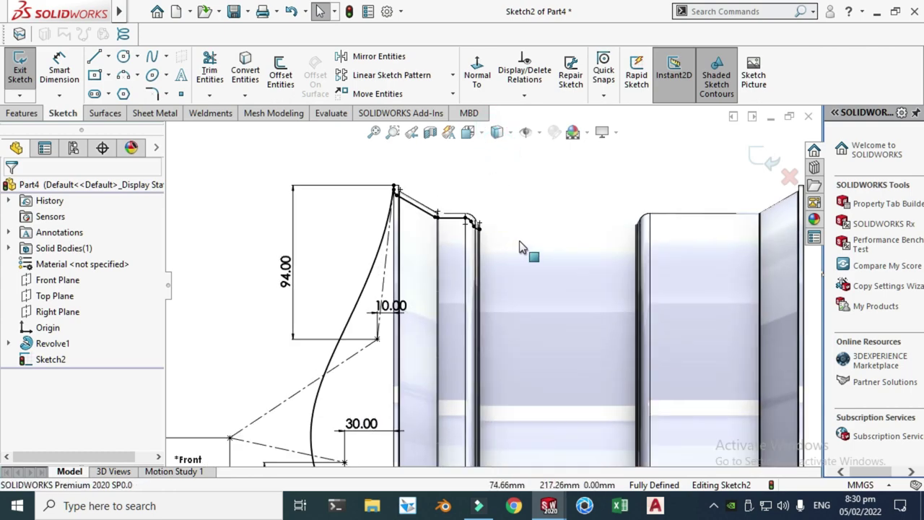
# - Draw a three-point arc of about 423 mm radius from the converted curved step's end to the upper end of the 72.5 mm vertical line
pyautogui.click(136, 76)
pyautogui.click(160, 128)
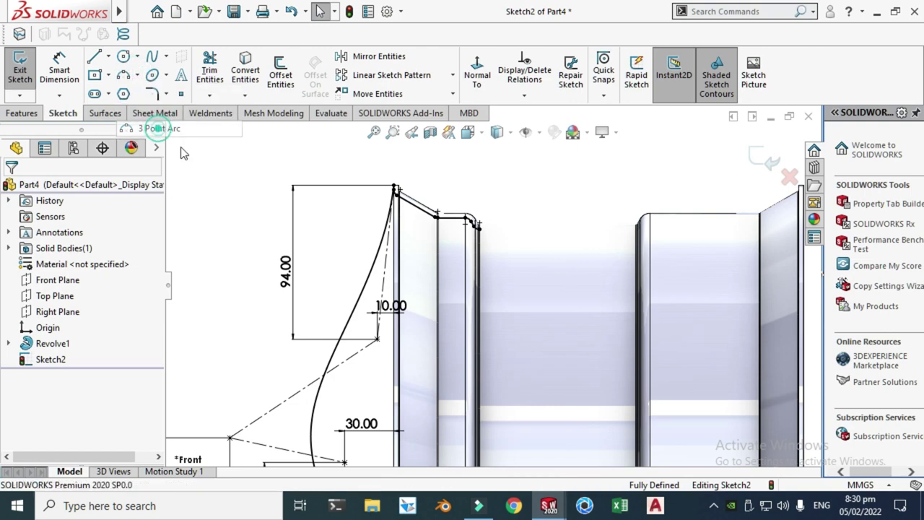
pyautogui.scroll(-5, 551, 257)
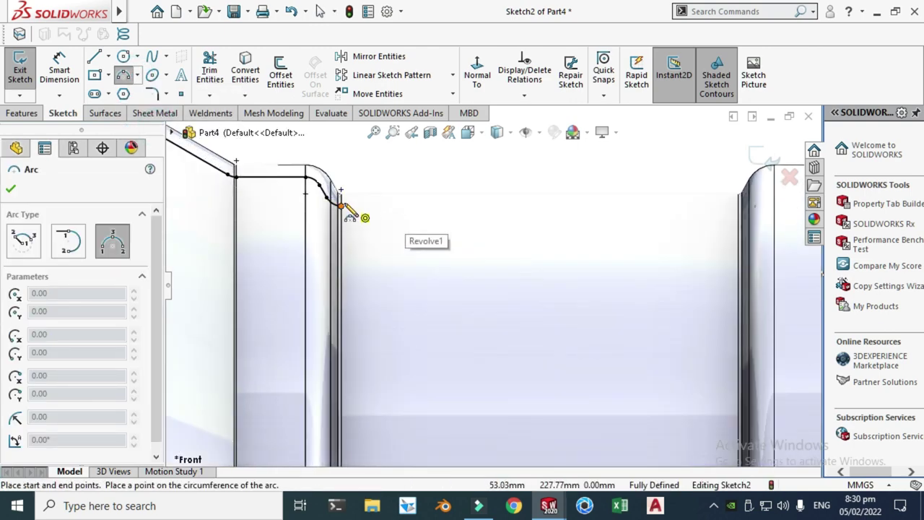
pyautogui.click(340, 205)
pyautogui.scroll(5, 382, 237)
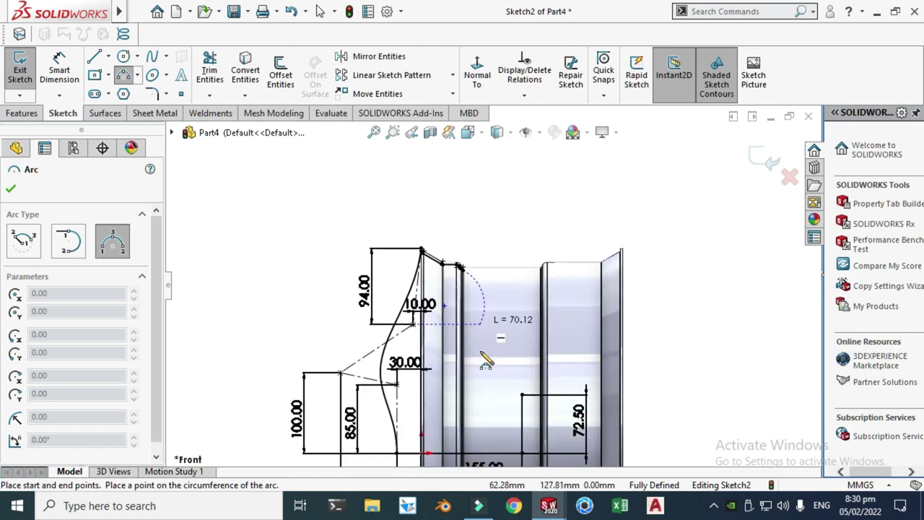
pyautogui.scroll(-3, 487, 361)
pyautogui.click(545, 409)
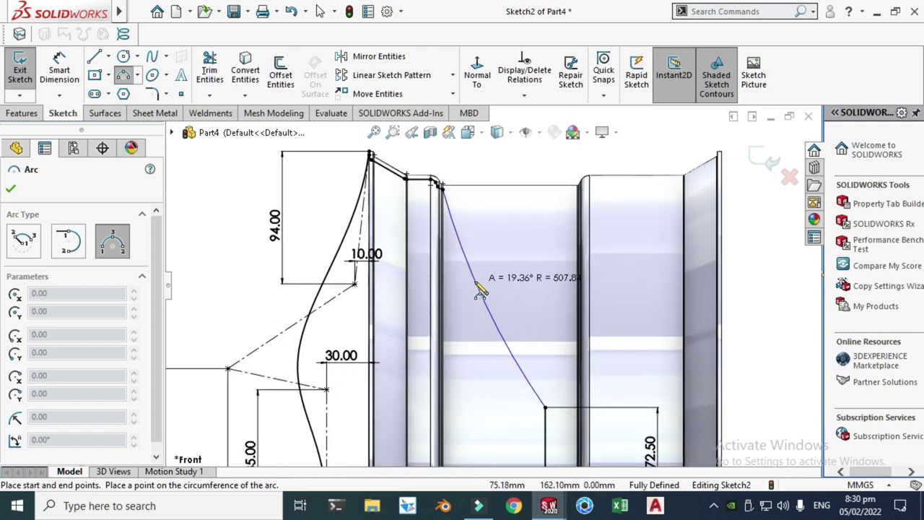
pyautogui.click(484, 279)
pyautogui.press('Escape')
# - Try to dimension the new arc with a radius of 50 mm
pyautogui.click(70, 73)
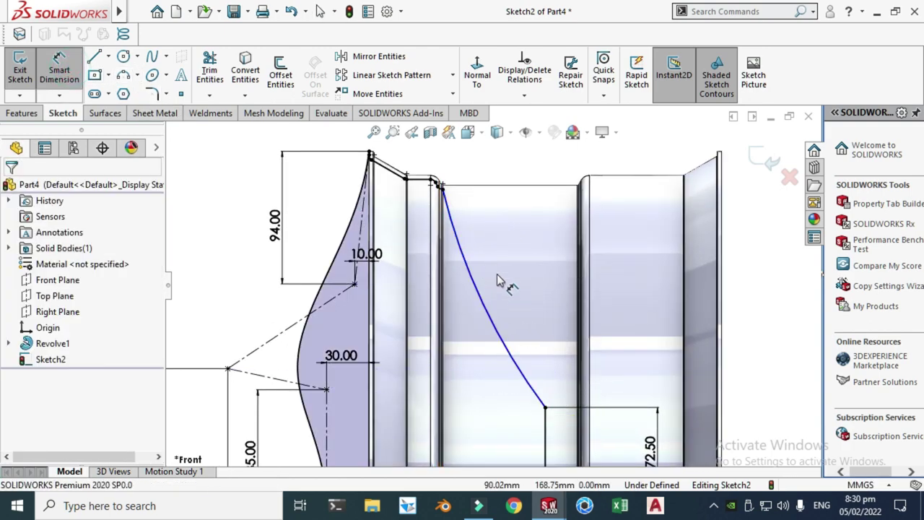
pyautogui.click(484, 299)
pyautogui.click(593, 278)
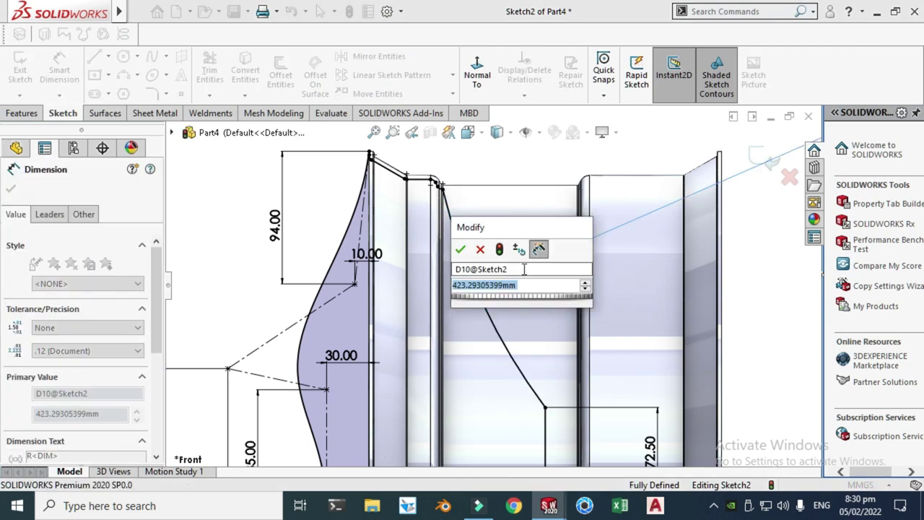
pyautogui.write('50')
pyautogui.press('Return')
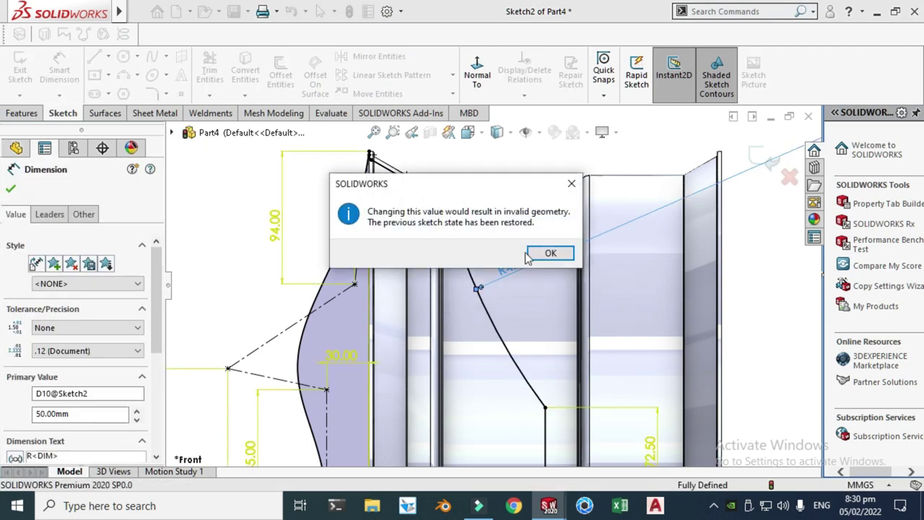
pyautogui.click(534, 252)
pyautogui.scroll(2, 530, 279)
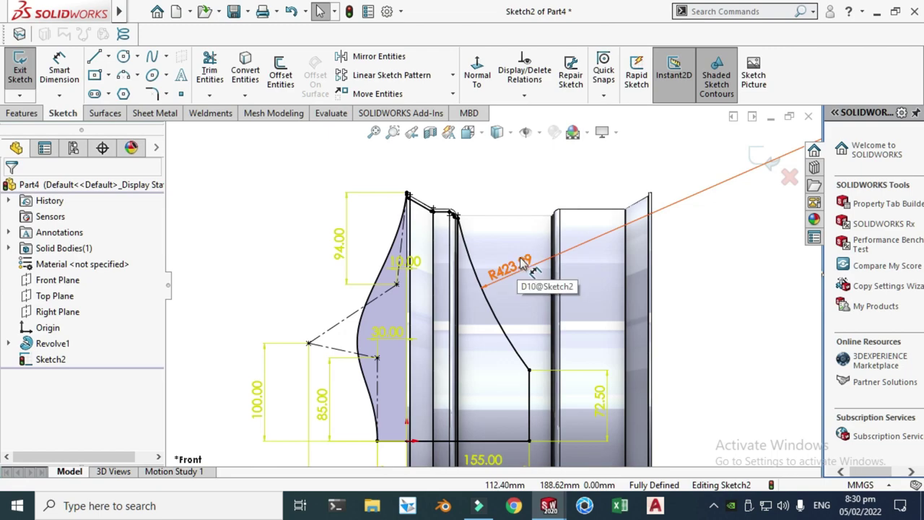
pyautogui.scroll(-3, 531, 261)
pyautogui.click(517, 284)
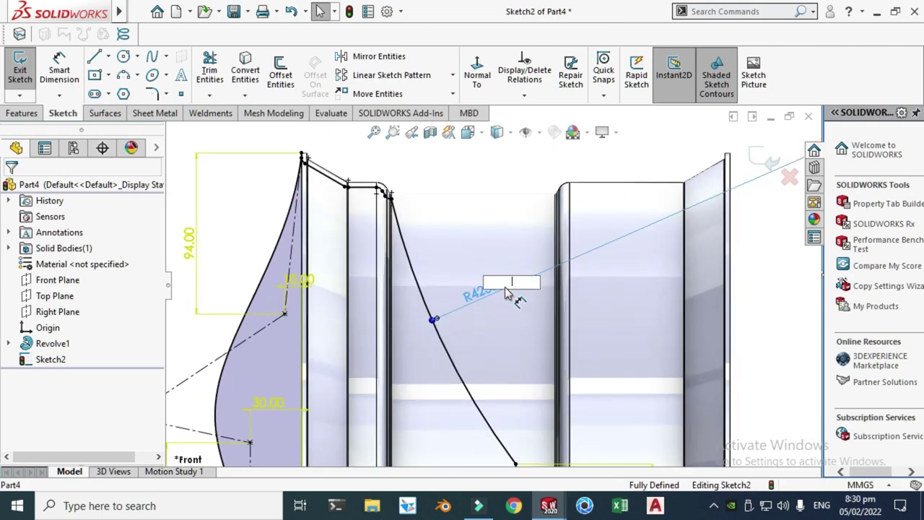
pyautogui.press('Escape')
pyautogui.click(511, 286)
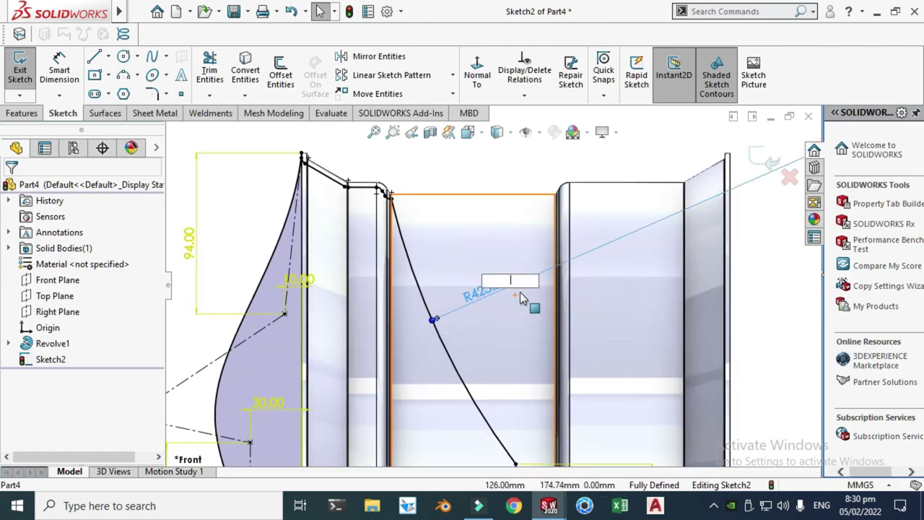
pyautogui.press('Escape')
pyautogui.scroll(4, 496, 317)
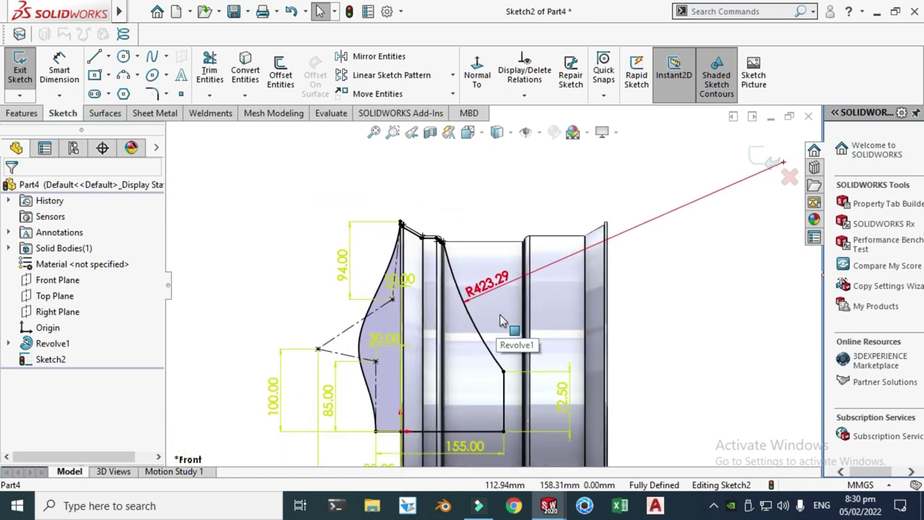
pyautogui.click(517, 283)
pyautogui.press('Escape')
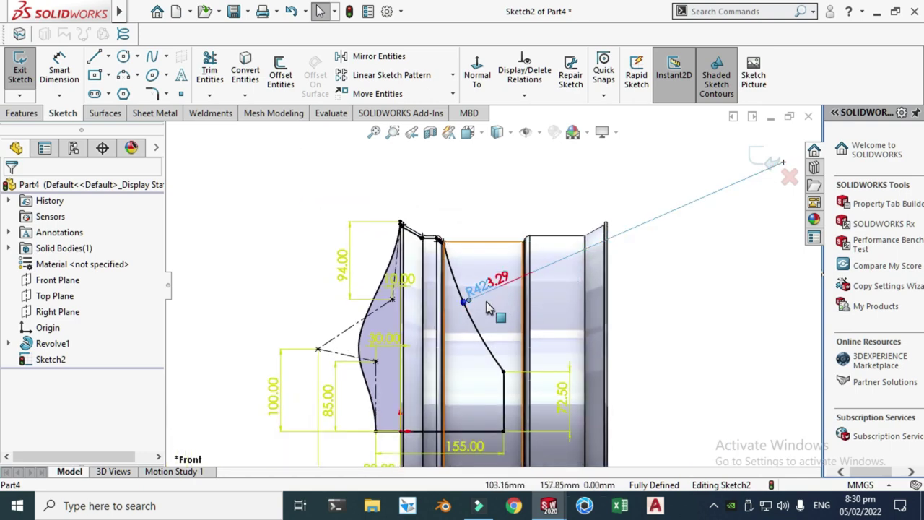
# - Delete the arc together with its radius dimension
pyautogui.click(463, 287)
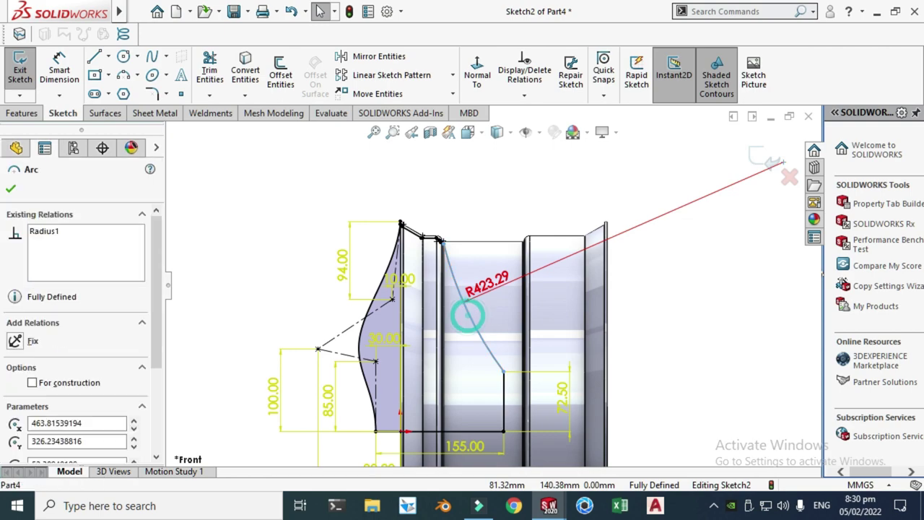
pyautogui.press('Delete')
pyautogui.press('Return')
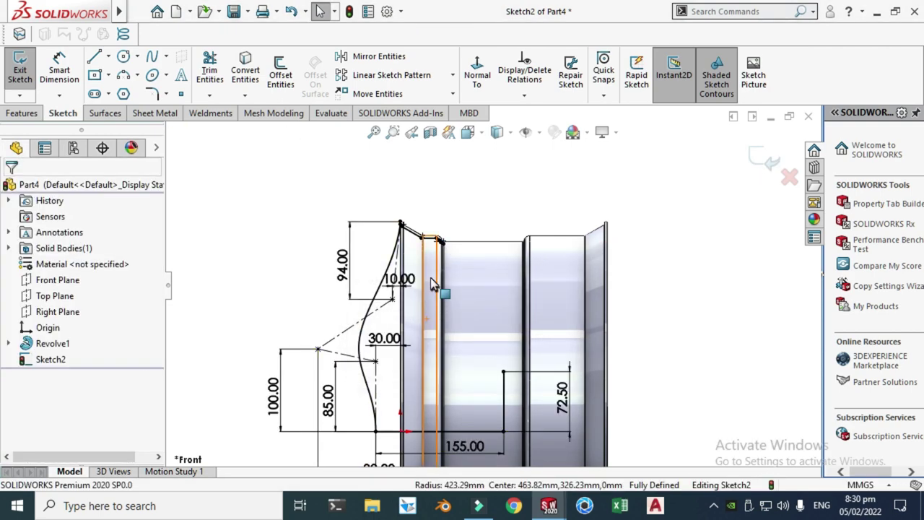
# - Draw a nearly straight three-point arc, about 1570 mm in radius, from the converted curved step's end to the 72.5 mm vertical line's upper end
pyautogui.click(137, 75)
pyautogui.click(155, 128)
pyautogui.scroll(-5, 466, 271)
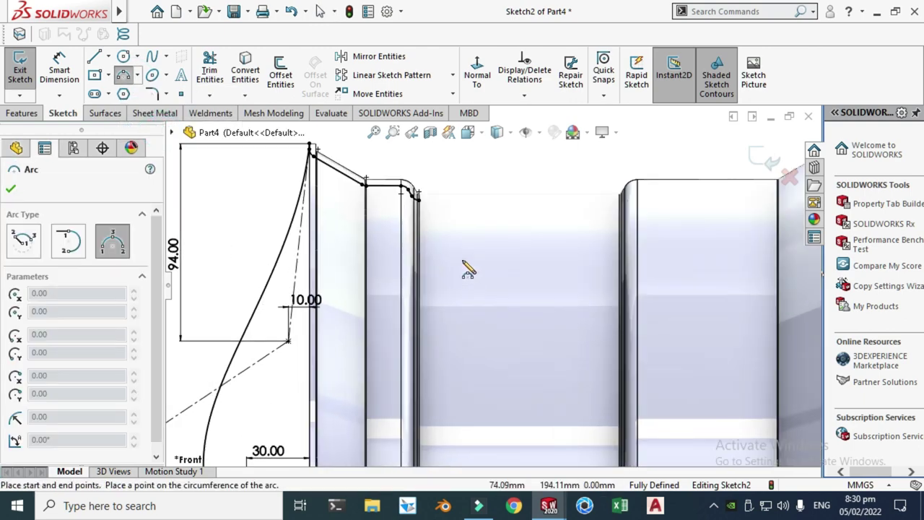
pyautogui.scroll(3, 491, 289)
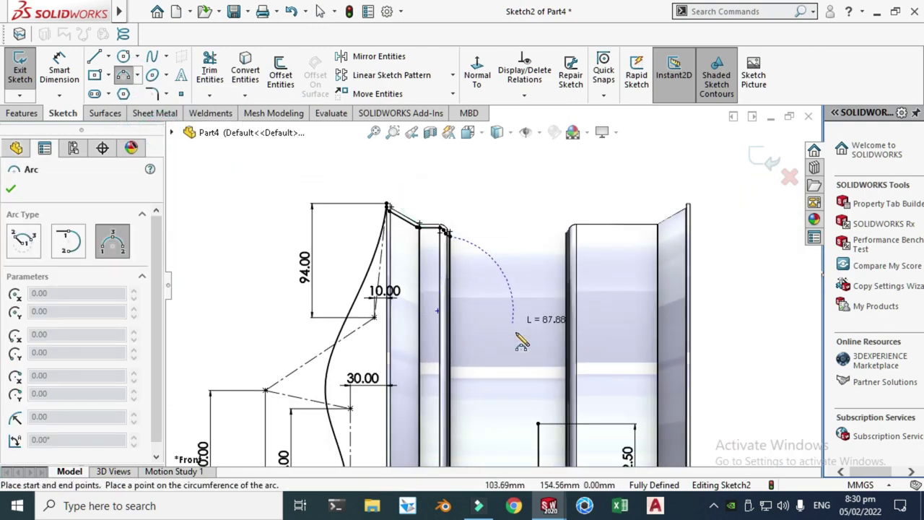
pyautogui.click(538, 423)
pyautogui.click(491, 337)
pyautogui.press('Escape')
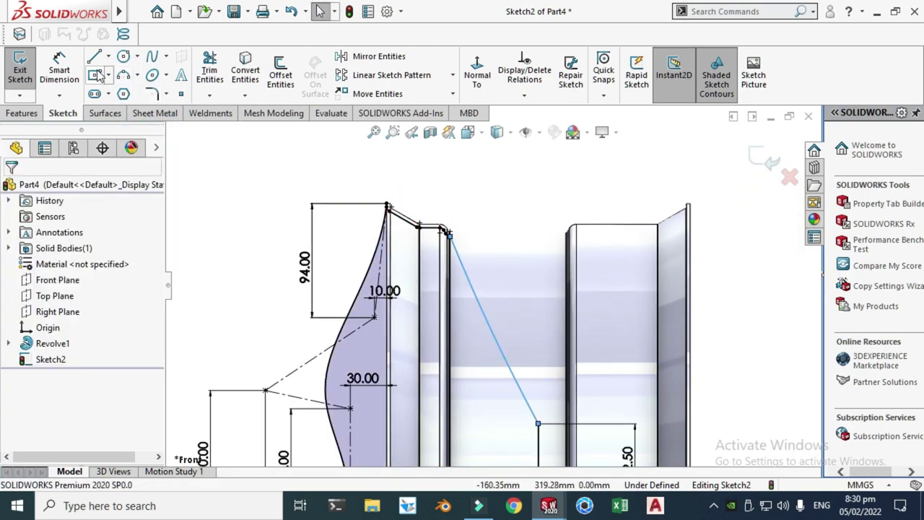
# - Dimension the closing arc with a radius of 90 mm
pyautogui.click(54, 60)
pyautogui.click(490, 336)
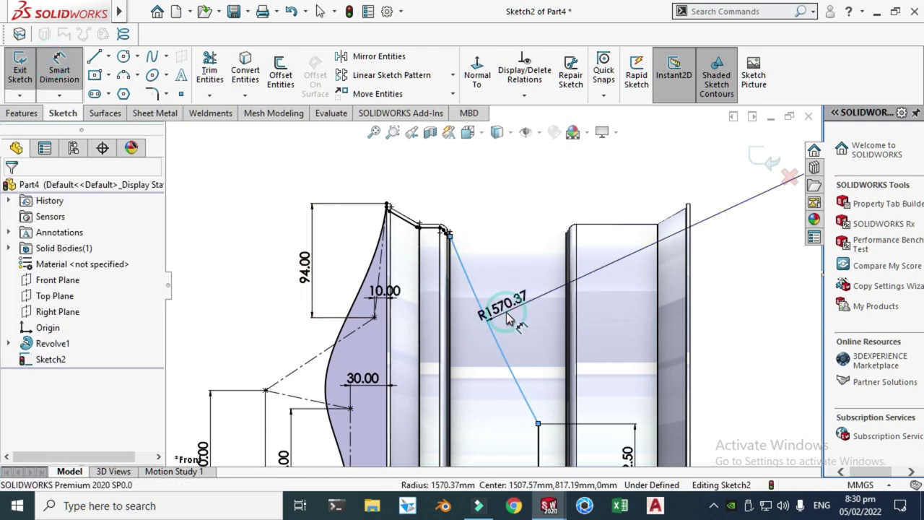
pyautogui.click(505, 318)
pyautogui.write('90')
pyautogui.press('Return')
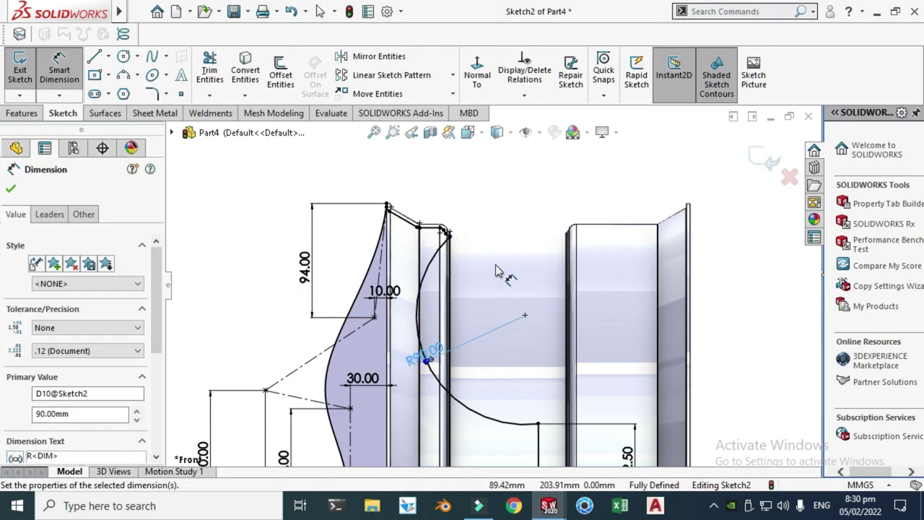
pyautogui.press('Escape')
# - Add a 10 mm sketch fillet at the corner between the R90 arc and the 72.5 mm vertical line
pyautogui.scroll(-2, 447, 304)
pyautogui.scroll(4, 506, 347)
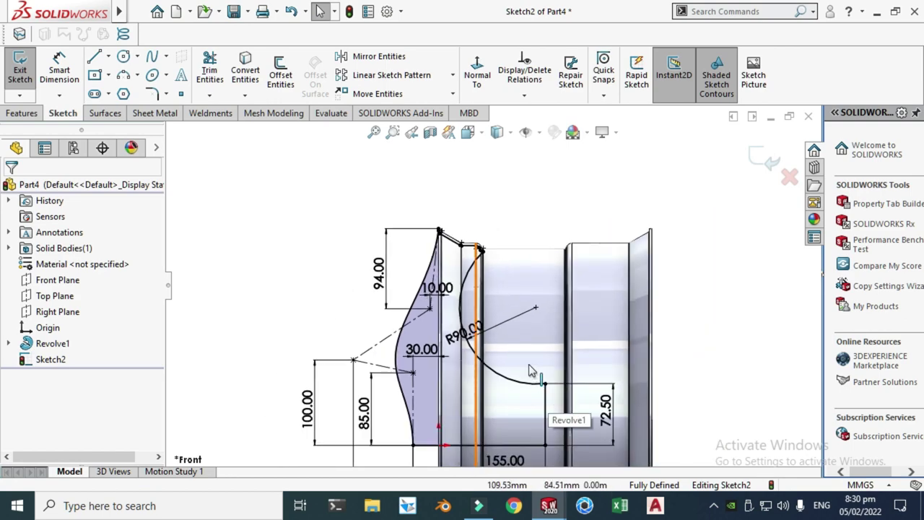
pyautogui.scroll(-3, 530, 371)
pyautogui.click(165, 94)
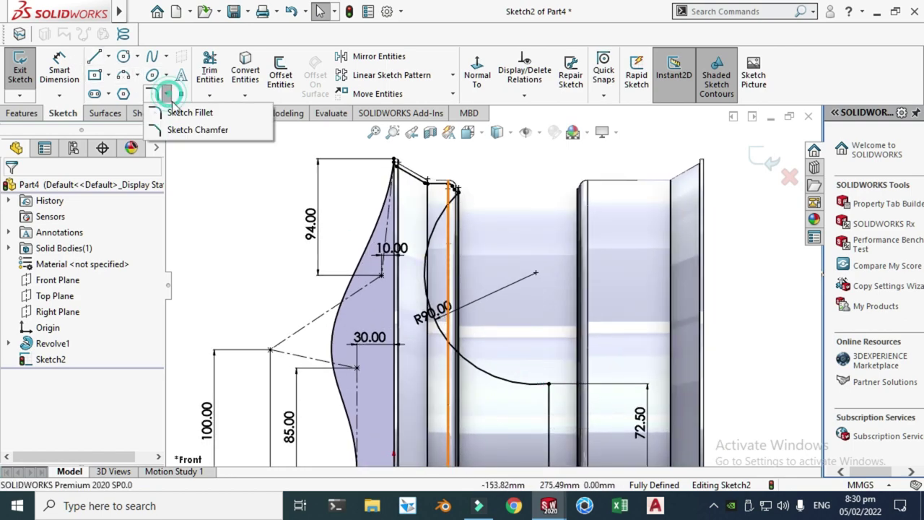
pyautogui.click(184, 113)
pyautogui.scroll(-2, 544, 389)
pyautogui.click(534, 349)
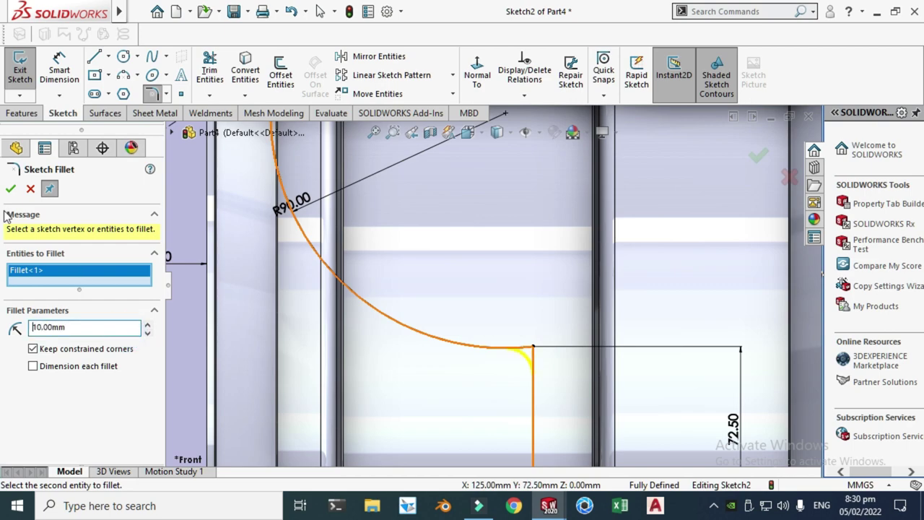
pyautogui.click(12, 188)
pyautogui.scroll(5, 478, 243)
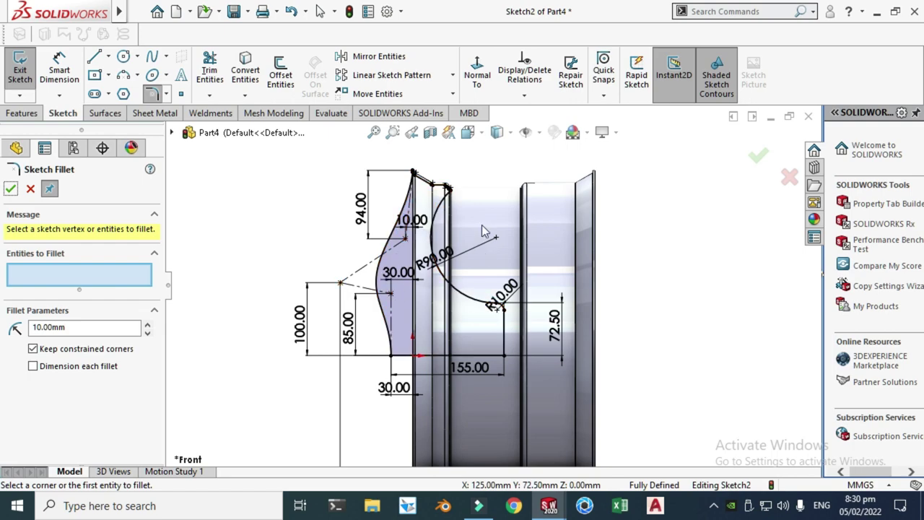
pyautogui.click(758, 155)
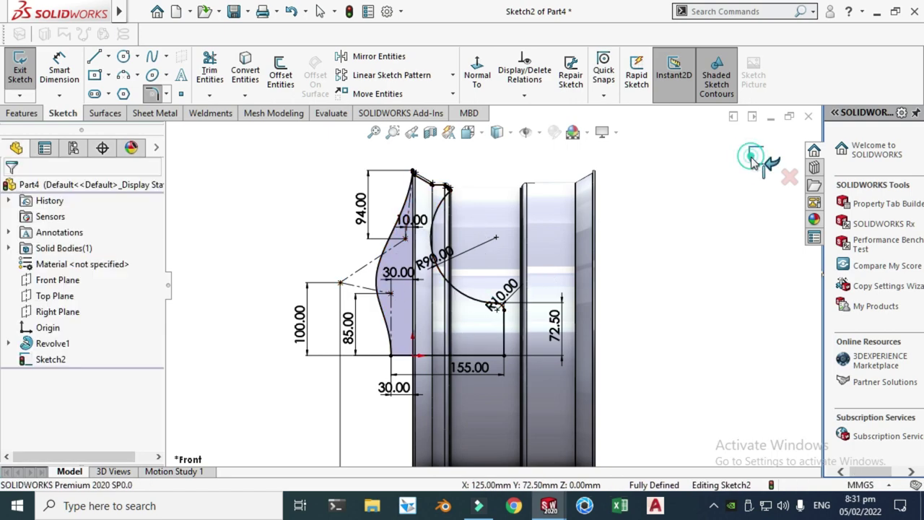
# - Exit the sketch and revolve the wheel-face profile 360 degrees about its 155 mm horizontal base line, merging the result with the rim
pyautogui.scroll(3, 637, 210)
pyautogui.click(634, 204)
pyautogui.rightClick(599, 157)
pyautogui.click(642, 222)
pyautogui.moveTo(610, 220); pyautogui.dragTo(135, 155)
pyautogui.click(23, 114)
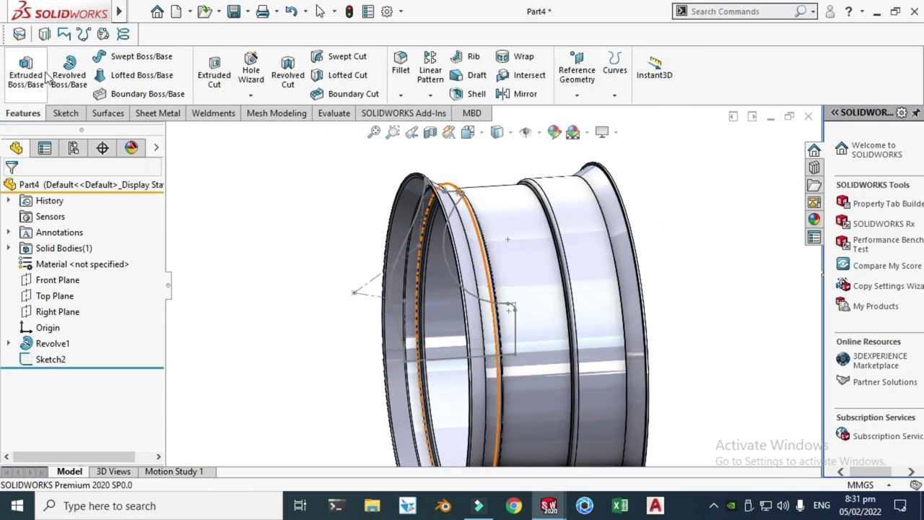
pyautogui.click(70, 67)
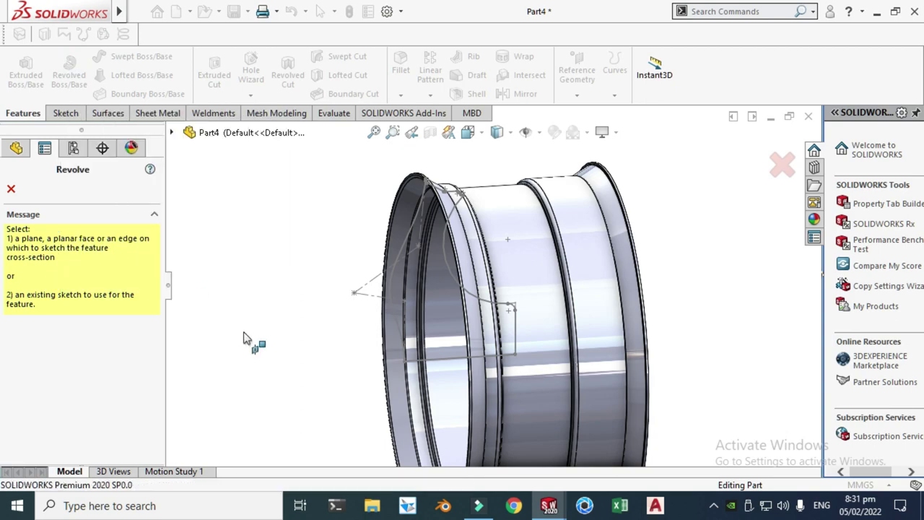
pyautogui.click(418, 365)
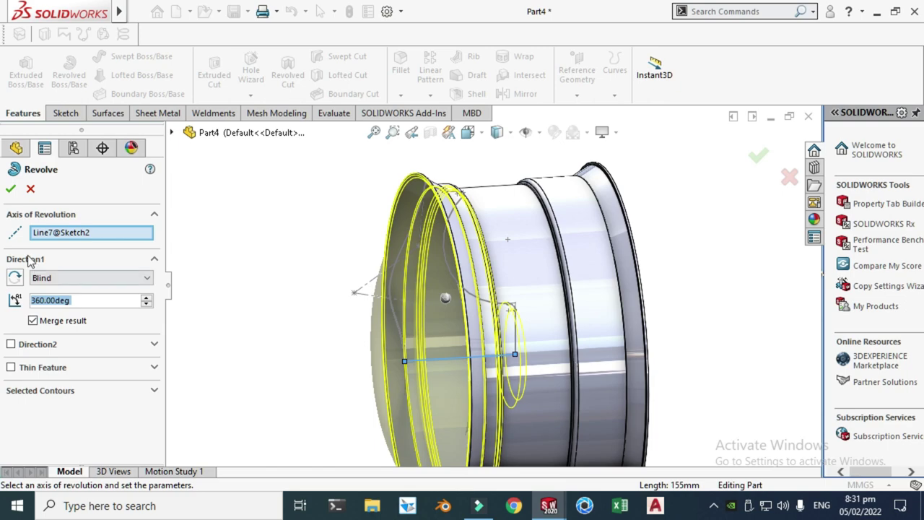
pyautogui.click(11, 189)
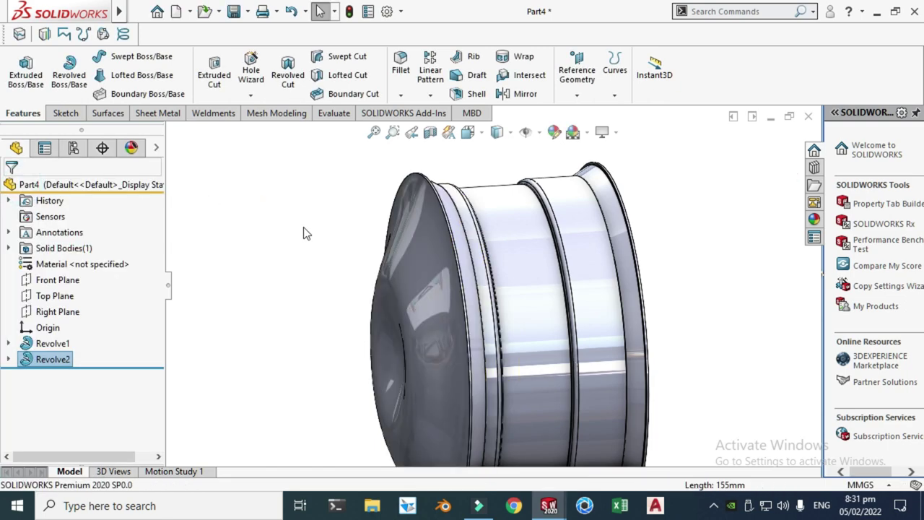
# - Start a new sketch on the flat circular face at the back of the wheel's hub
pyautogui.press('f')
pyautogui.rightClick(328, 197)
pyautogui.click(402, 258)
pyautogui.moveTo(433, 260); pyautogui.dragTo(502, 296)
pyautogui.scroll(-3, 500, 296)
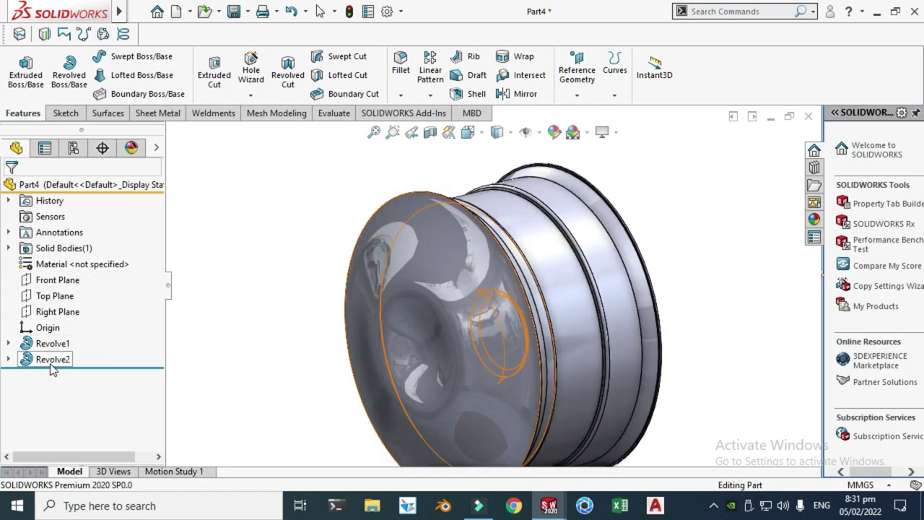
pyautogui.scroll(2, 258, 271)
pyautogui.moveTo(281, 226); pyautogui.dragTo(549, 325, button='middle')
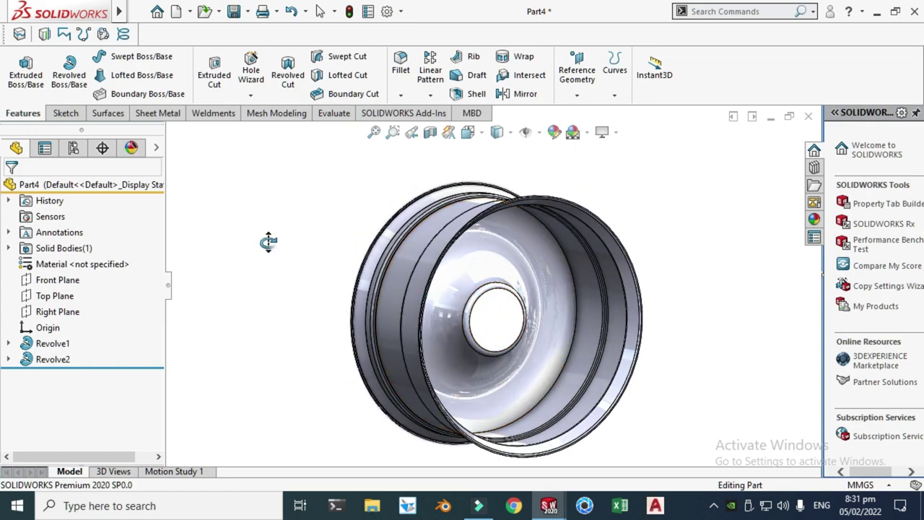
pyautogui.click(64, 113)
pyautogui.click(19, 69)
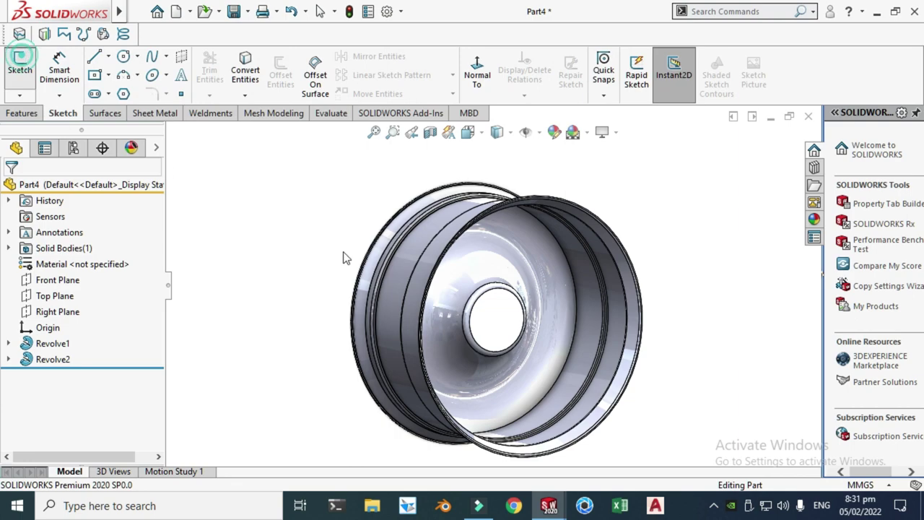
pyautogui.click(498, 318)
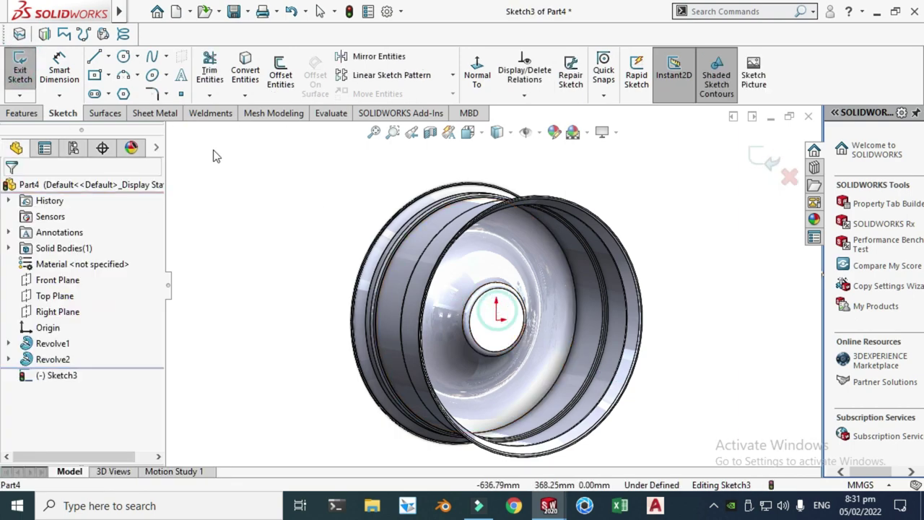
# - Draw two concentric circles centred on the origin, the inner about 25 mm in radius and the outer slightly larger than the hub
pyautogui.click(136, 57)
pyautogui.click(144, 74)
pyautogui.scroll(2, 495, 318)
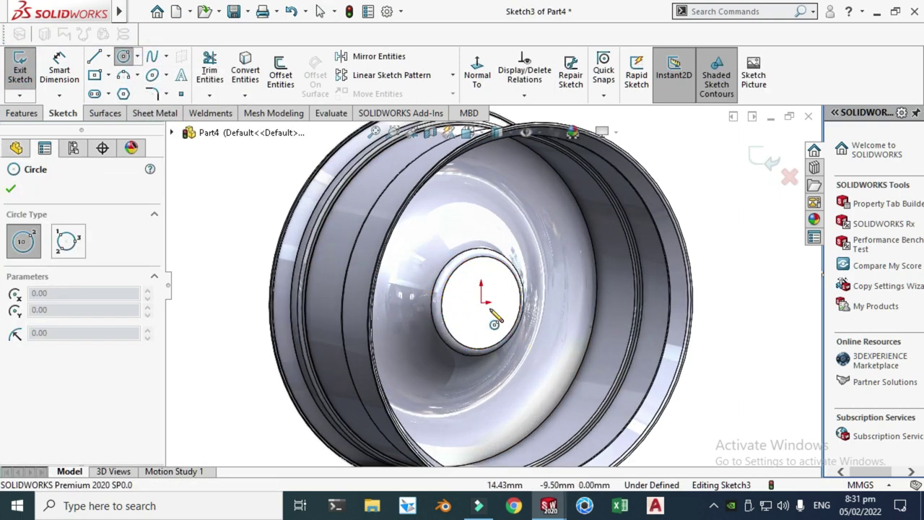
pyautogui.click(482, 304)
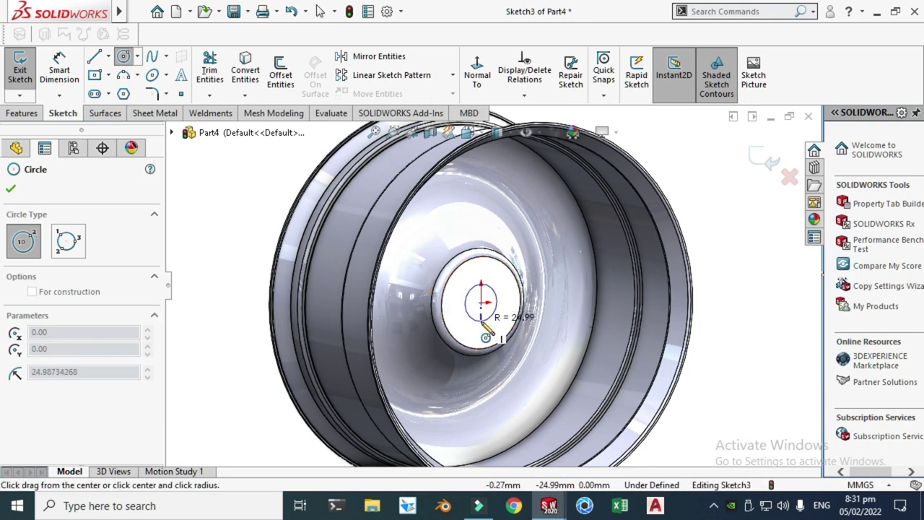
pyautogui.click(483, 345)
pyautogui.click(483, 365)
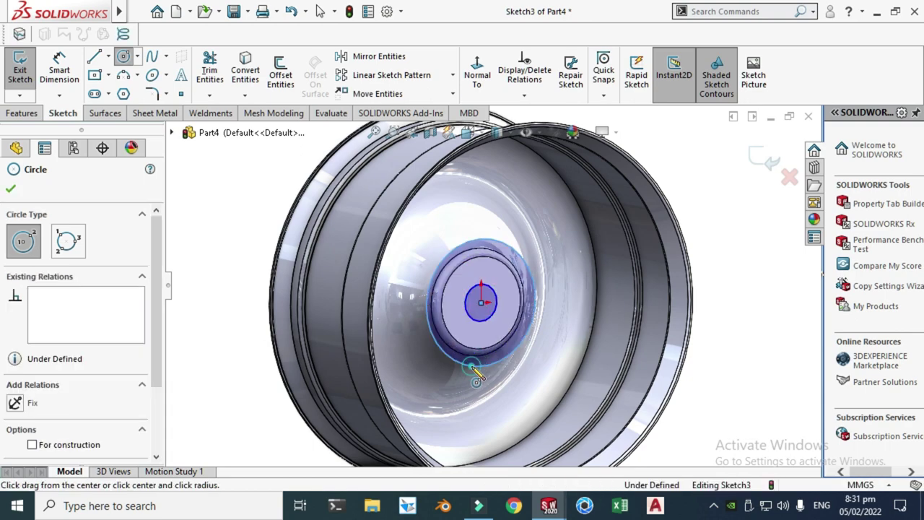
# - Dimension the two concentric hub circles, setting the outer diameter to 150 mm and the inner diameter to 75 mm
pyautogui.press('Escape')
pyautogui.click(76, 70)
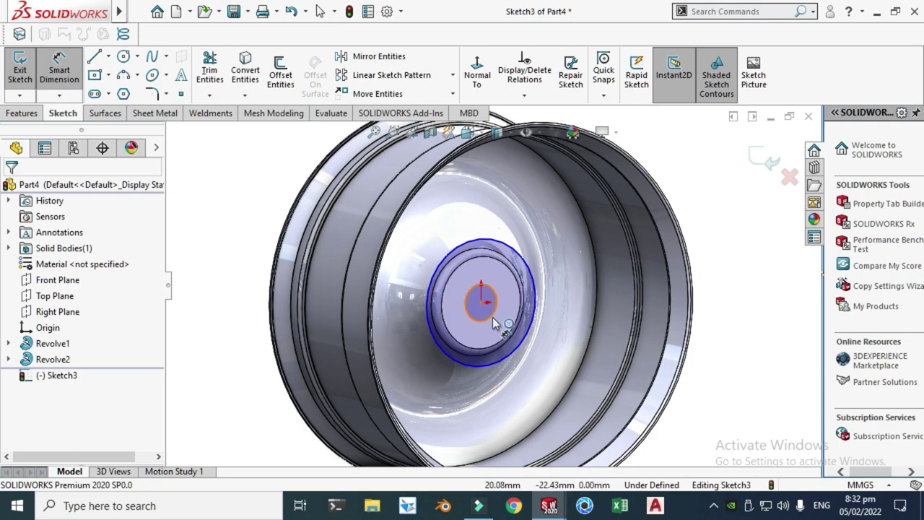
pyautogui.click(512, 354)
pyautogui.click(567, 380)
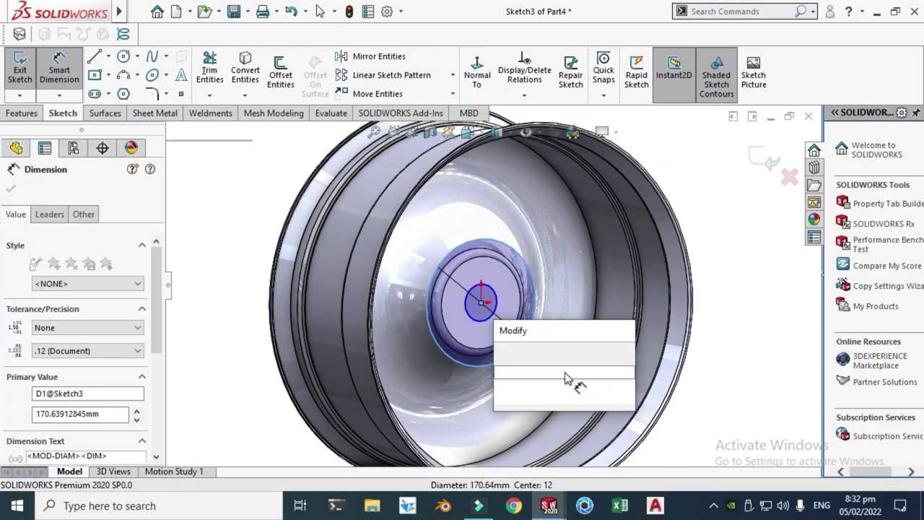
pyautogui.write('150')
pyautogui.press('Return')
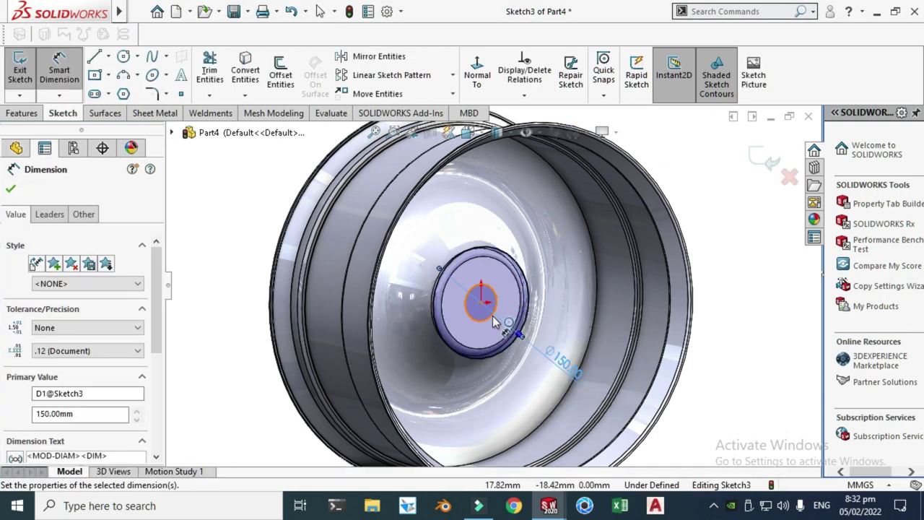
pyautogui.click(489, 317)
pyautogui.click(578, 304)
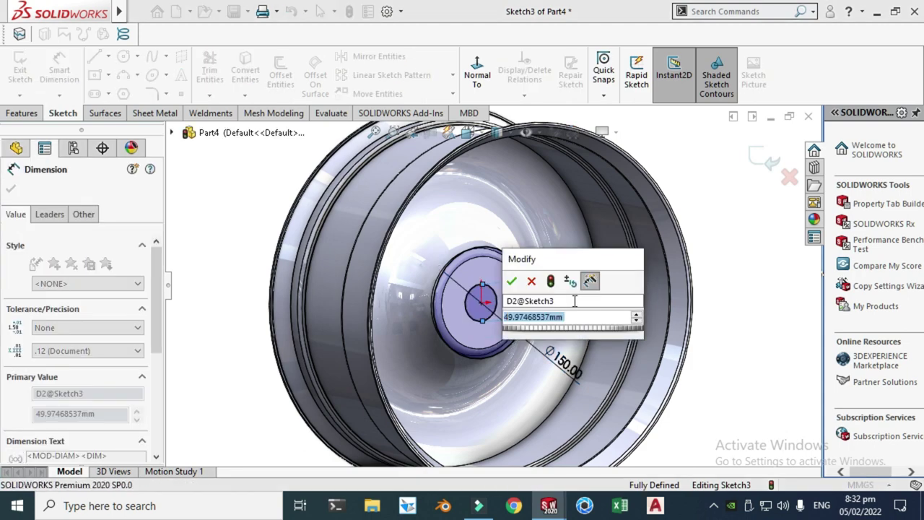
pyautogui.write('75')
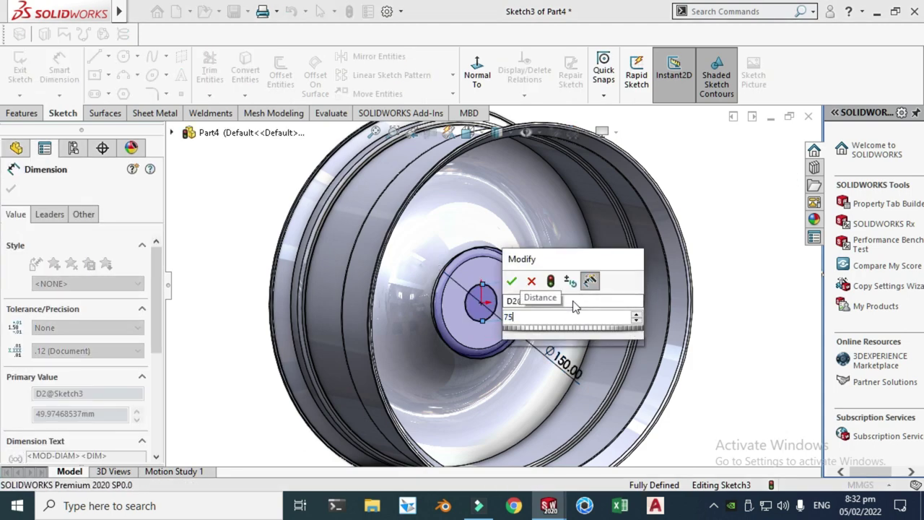
pyautogui.press('Return')
pyautogui.press('Escape')
# - Exit the sketch and make a blind extruded cut 150 mm deep from the ring between the two circles
pyautogui.moveTo(464, 287); pyautogui.dragTo(465, 217, button='middle')
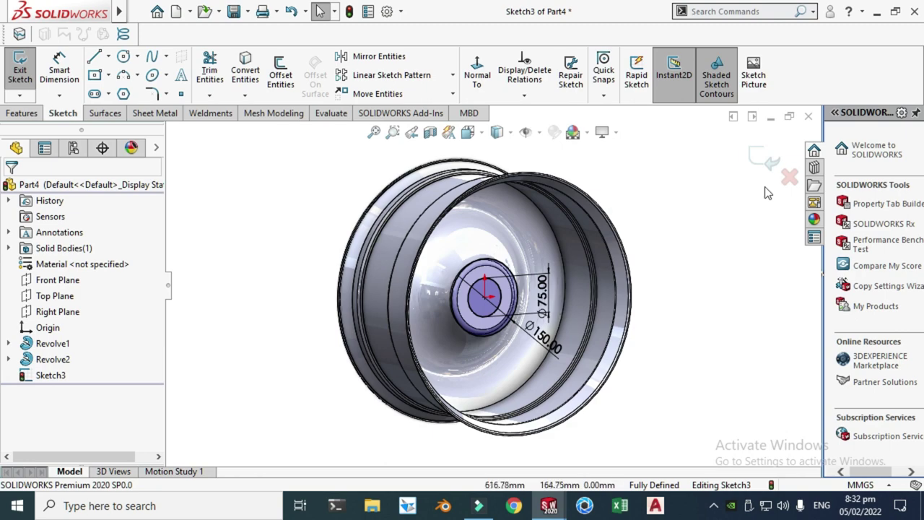
pyautogui.click(773, 156)
pyautogui.click(25, 115)
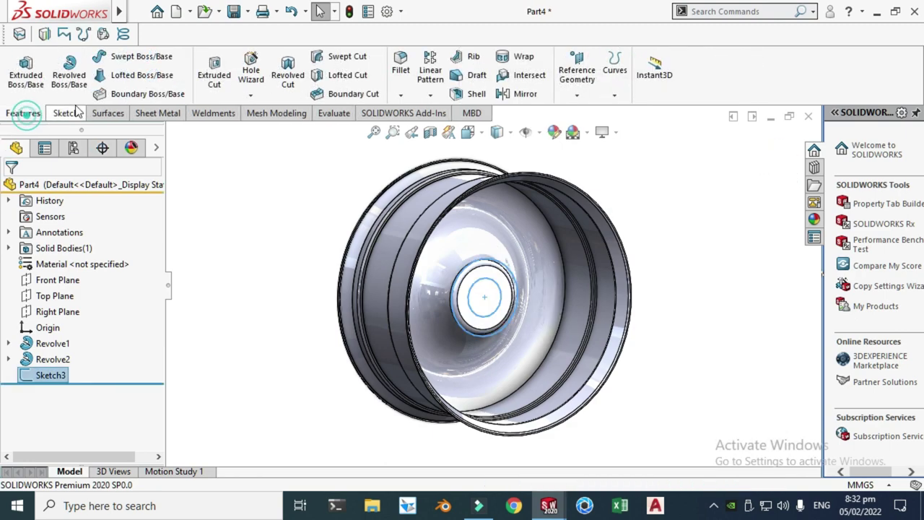
pyautogui.click(215, 72)
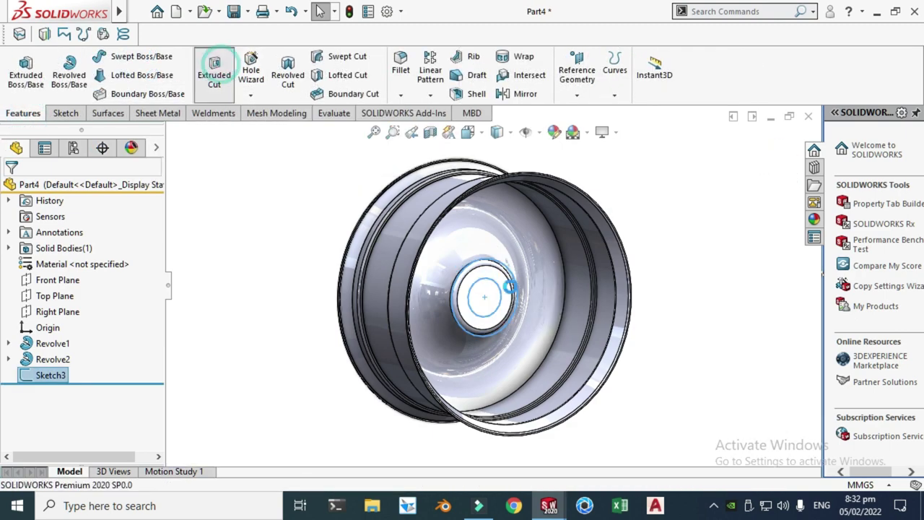
pyautogui.scroll(-2, 487, 256)
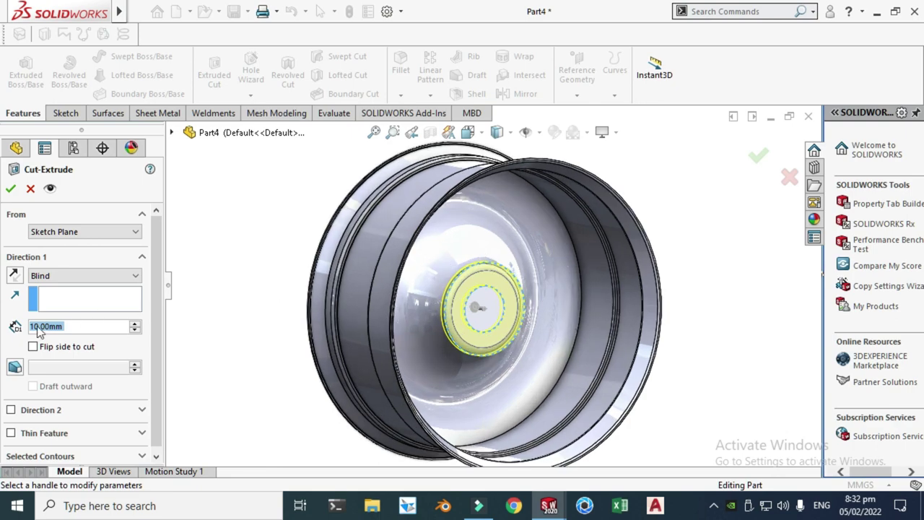
pyautogui.doubleClick(84, 326)
pyautogui.write('150')
pyautogui.press('Return')
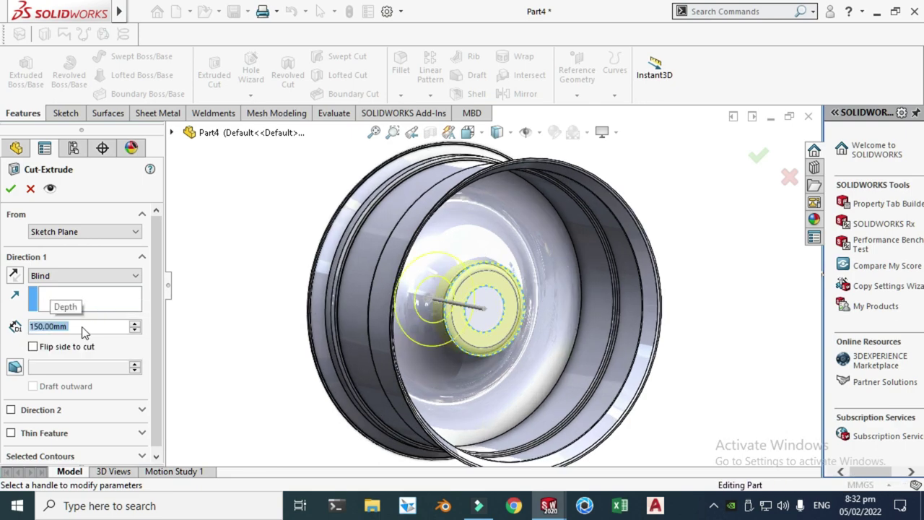
pyautogui.click(11, 189)
# - Reuse the two-circle hub sketch for another extruded cut, taking only the inner circle region as contour, with the end condition Through All
pyautogui.rightClick(278, 231)
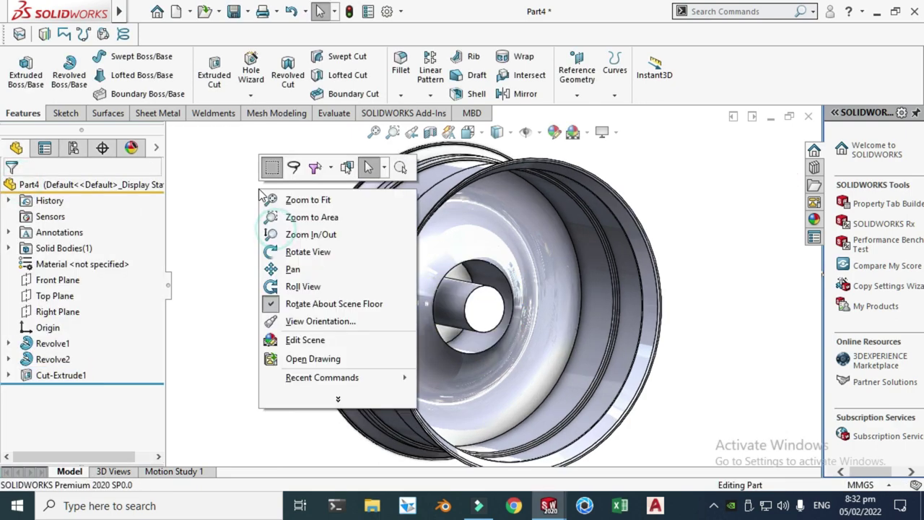
pyautogui.click(309, 252)
pyautogui.moveTo(448, 260); pyautogui.dragTo(209, 342)
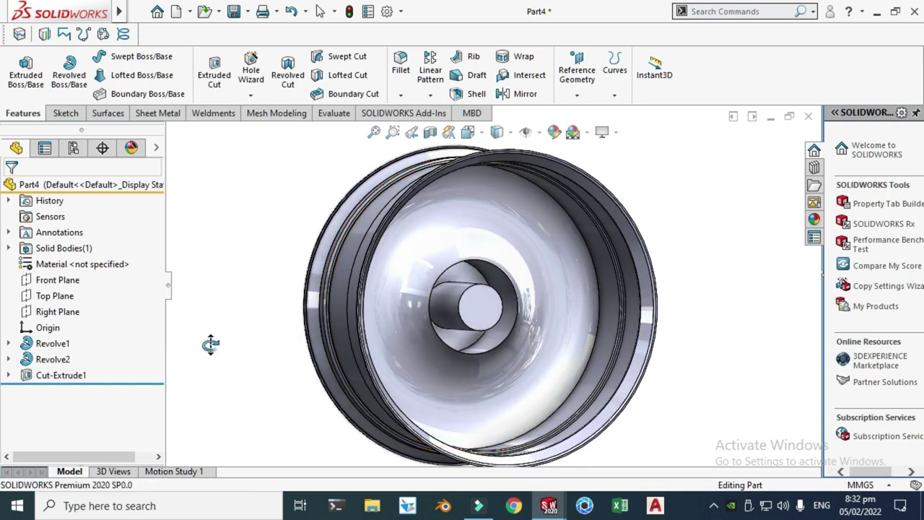
pyautogui.click(8, 375)
pyautogui.click(65, 390)
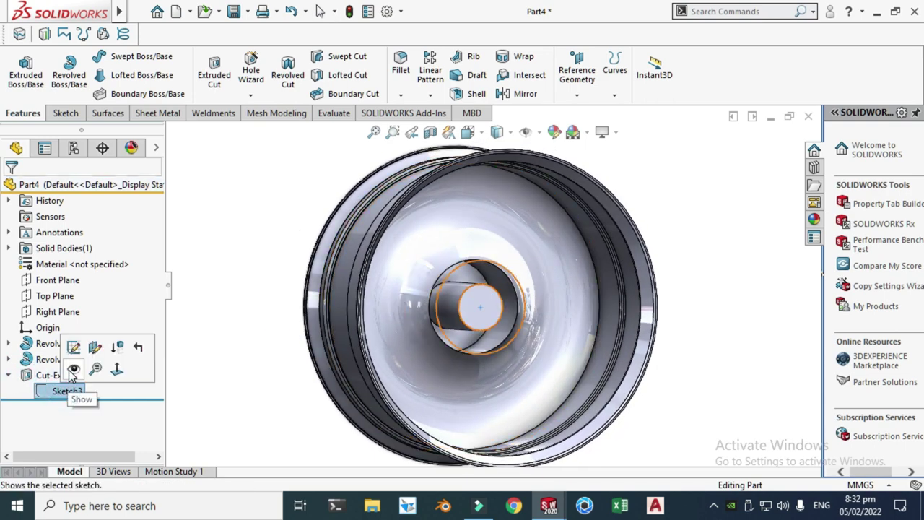
pyautogui.click(225, 77)
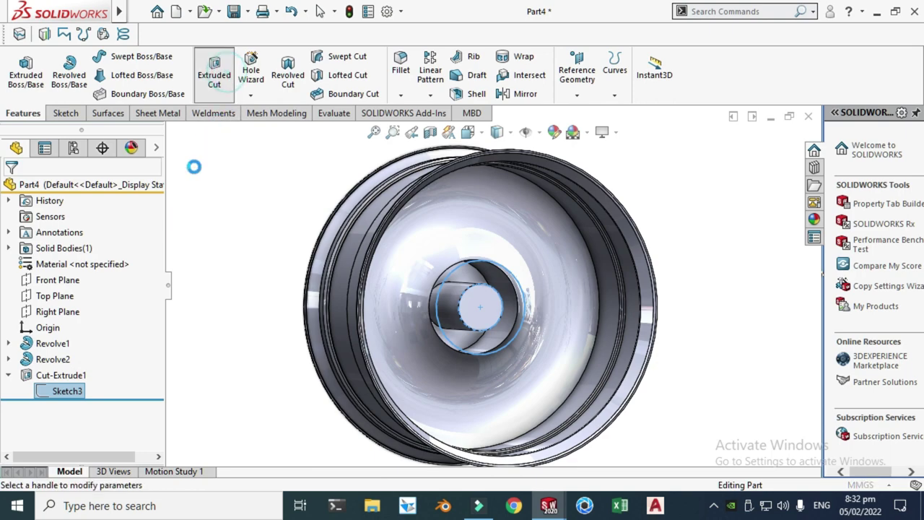
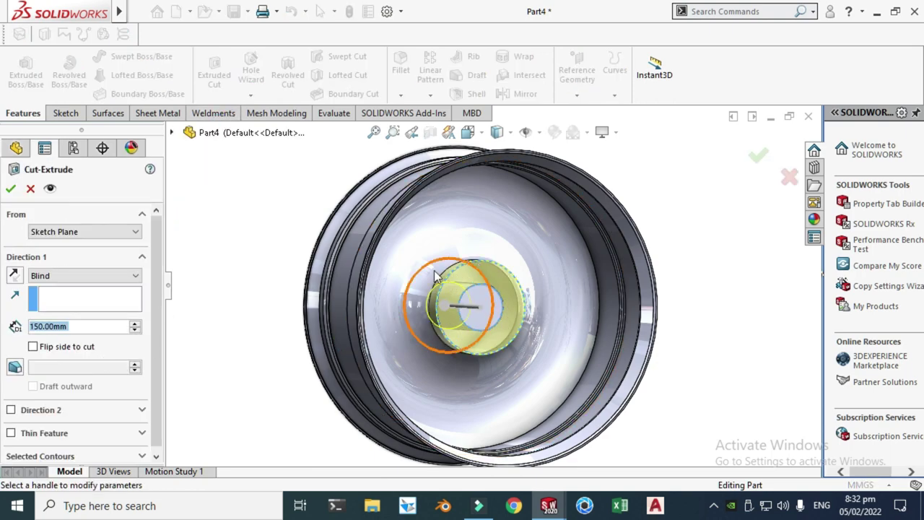
pyautogui.click(60, 455)
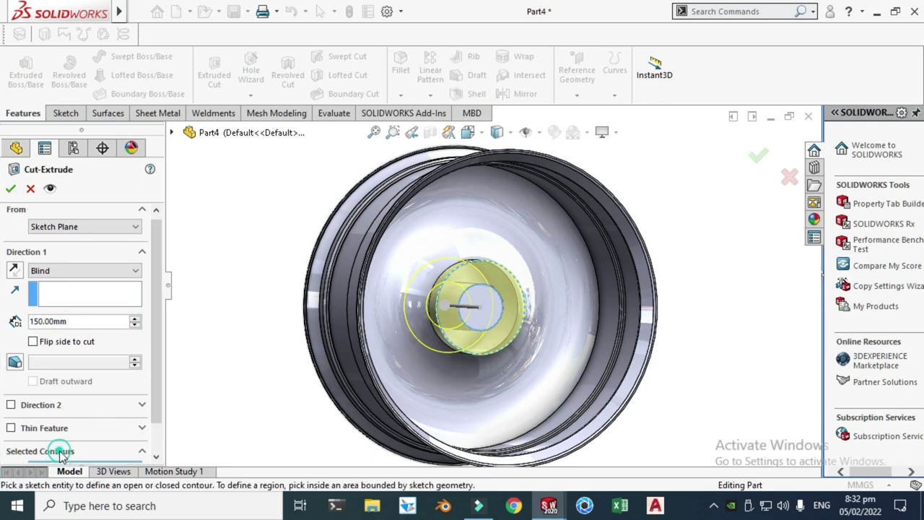
pyautogui.scroll(-1, 100, 393)
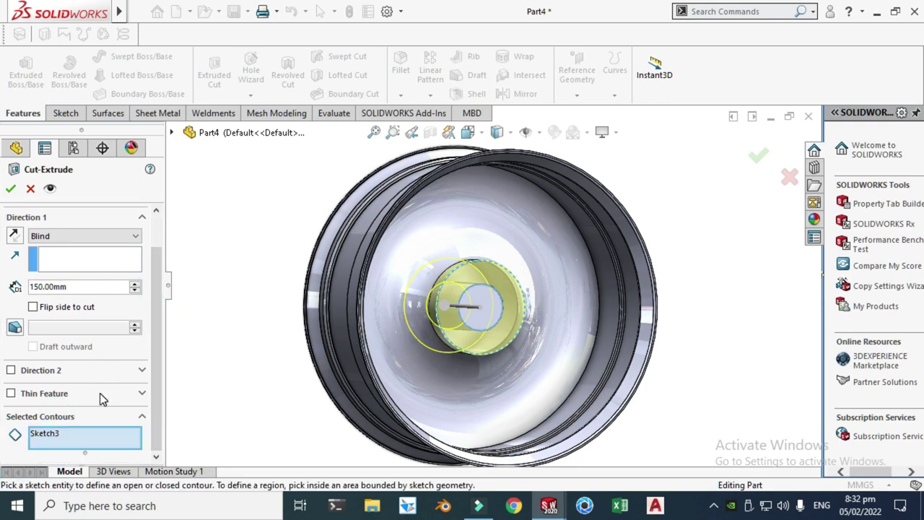
pyautogui.rightClick(86, 432)
pyautogui.click(126, 441)
pyautogui.scroll(-3, 466, 306)
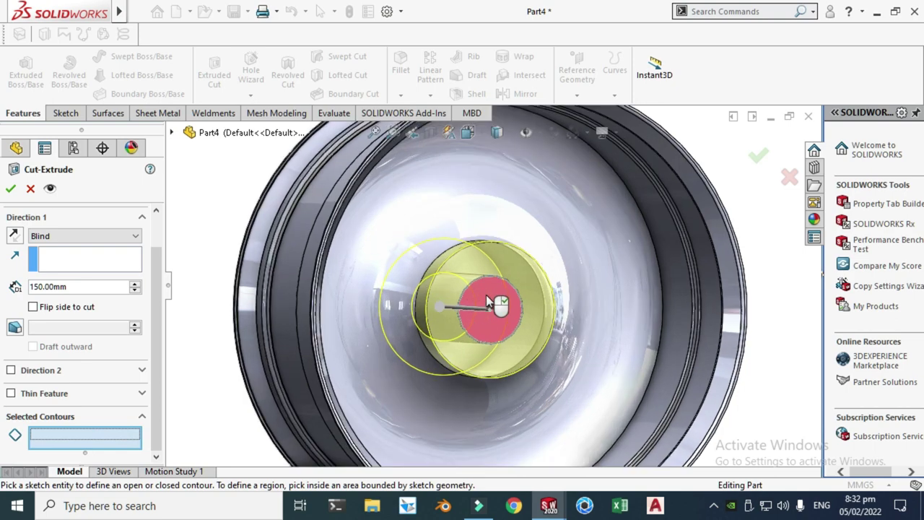
pyautogui.click(486, 295)
pyautogui.scroll(1, 144, 340)
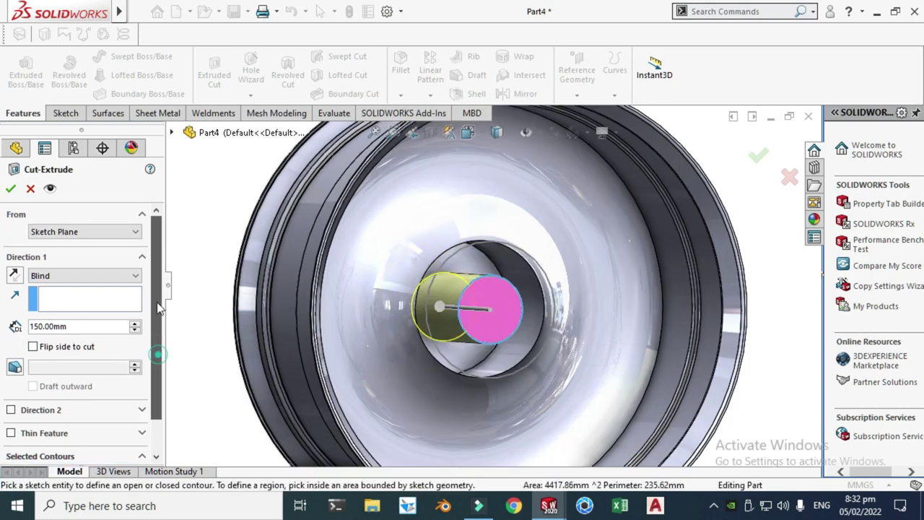
pyautogui.click(82, 275)
pyautogui.click(52, 298)
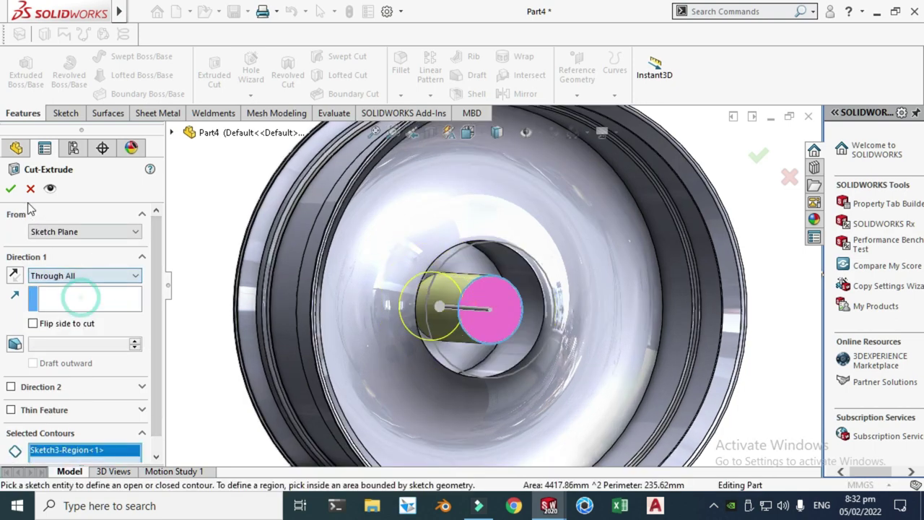
pyautogui.click(10, 188)
# - Create a reference plane offset 100 mm from the Right Plane, with the offset flipped toward the outer side of the wheel face
pyautogui.rightClick(235, 255)
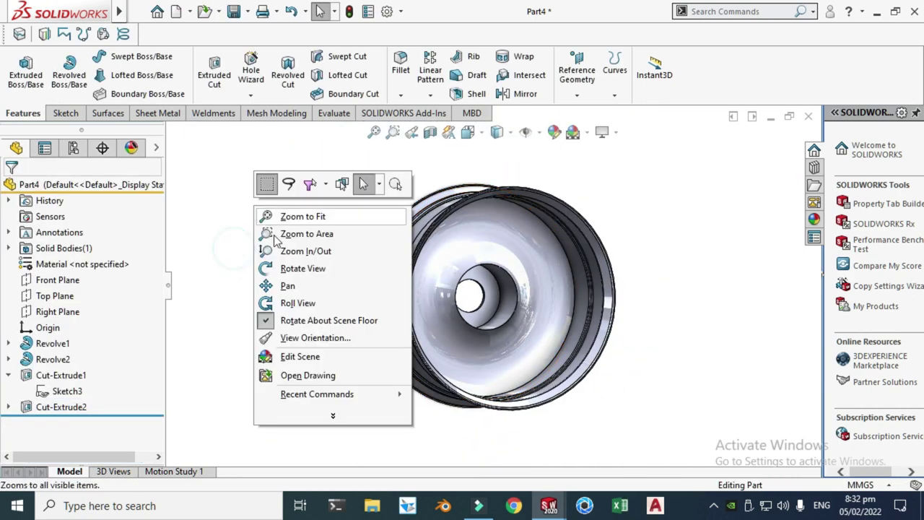
pyautogui.click(299, 266)
pyautogui.moveTo(301, 262); pyautogui.dragTo(421, 298)
pyautogui.moveTo(467, 345); pyautogui.dragTo(431, 277)
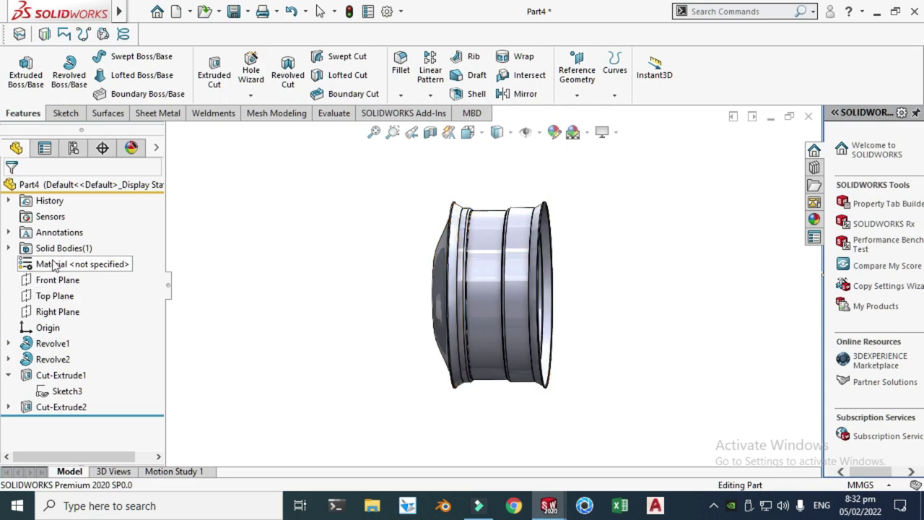
pyautogui.click(468, 132)
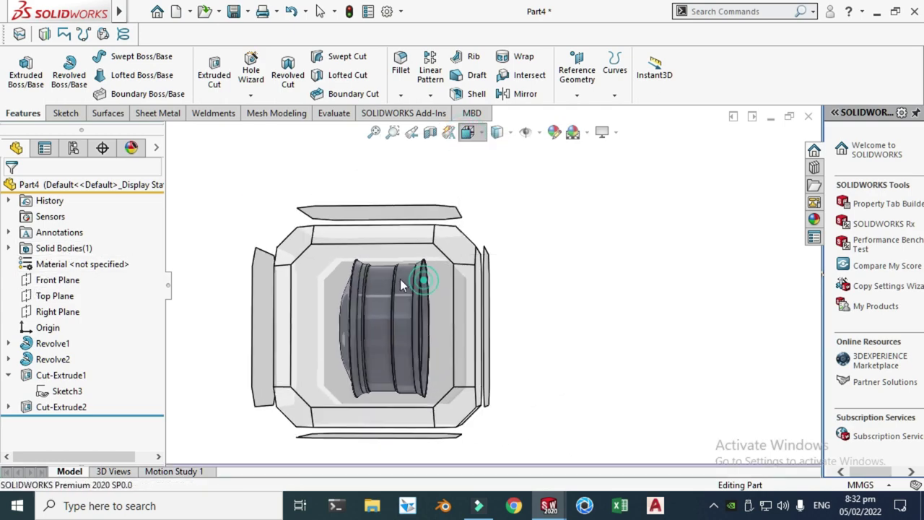
pyautogui.click(401, 279)
pyautogui.click(577, 94)
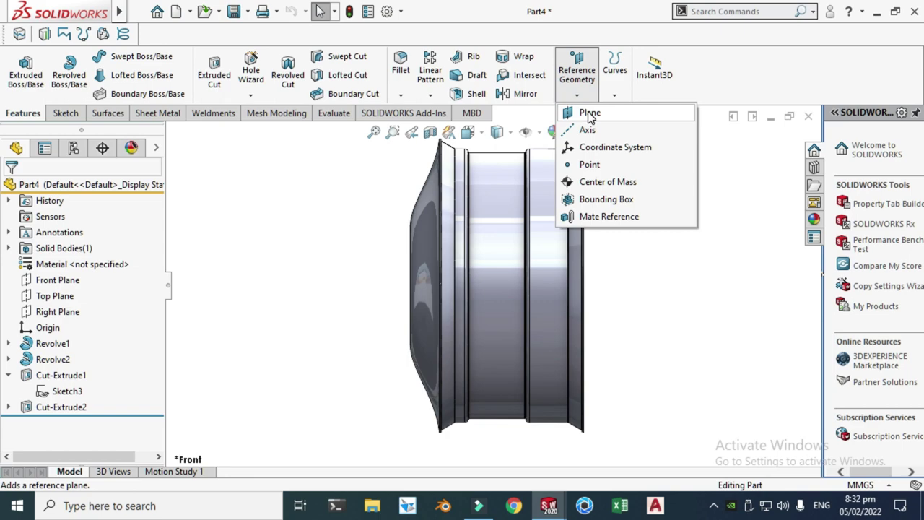
pyautogui.click(587, 110)
pyautogui.click(172, 133)
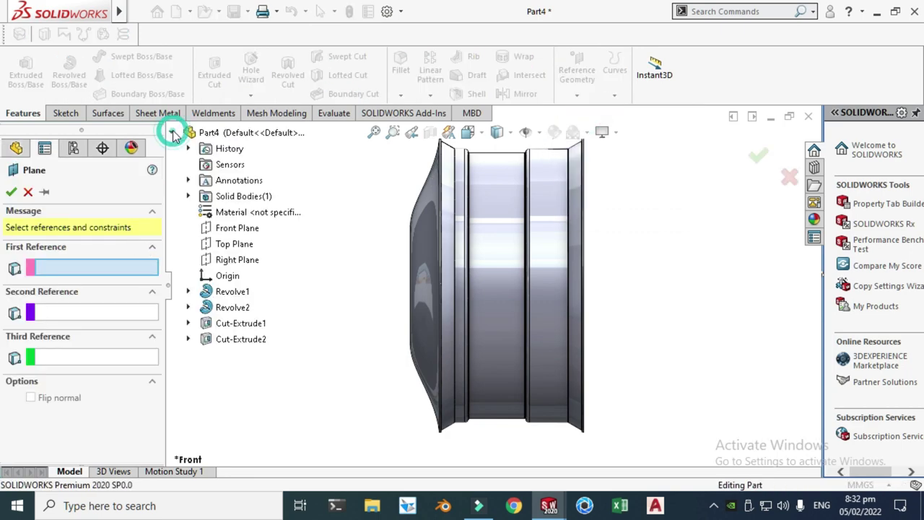
pyautogui.click(226, 262)
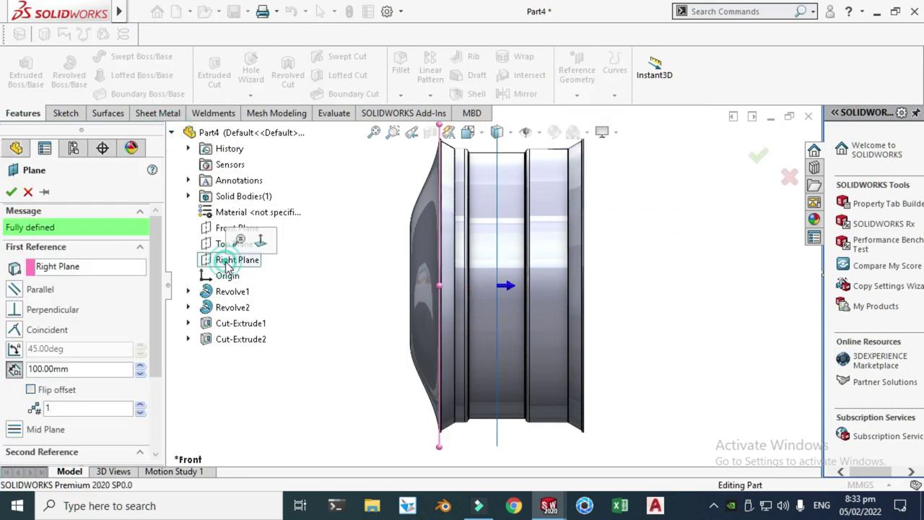
pyautogui.click(30, 389)
pyautogui.click(10, 192)
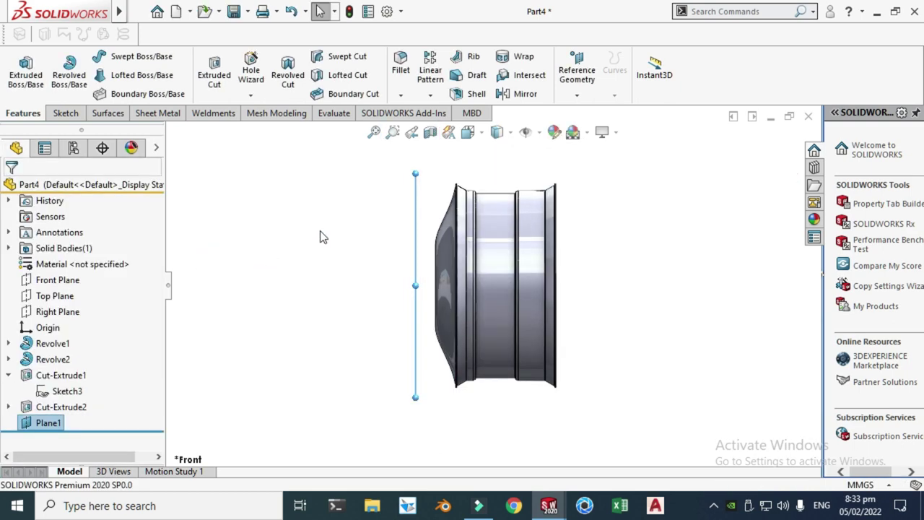
# - Start a new sketch on the offset plane in front of the wheel face
pyautogui.rightClick(344, 177)
pyautogui.click(394, 234)
pyautogui.moveTo(380, 234); pyautogui.dragTo(429, 209)
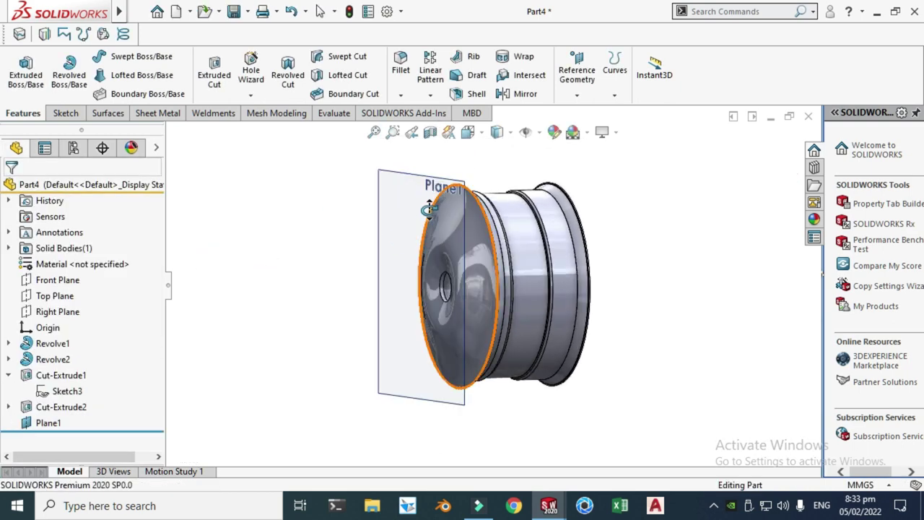
pyautogui.moveTo(420, 257); pyautogui.dragTo(394, 302)
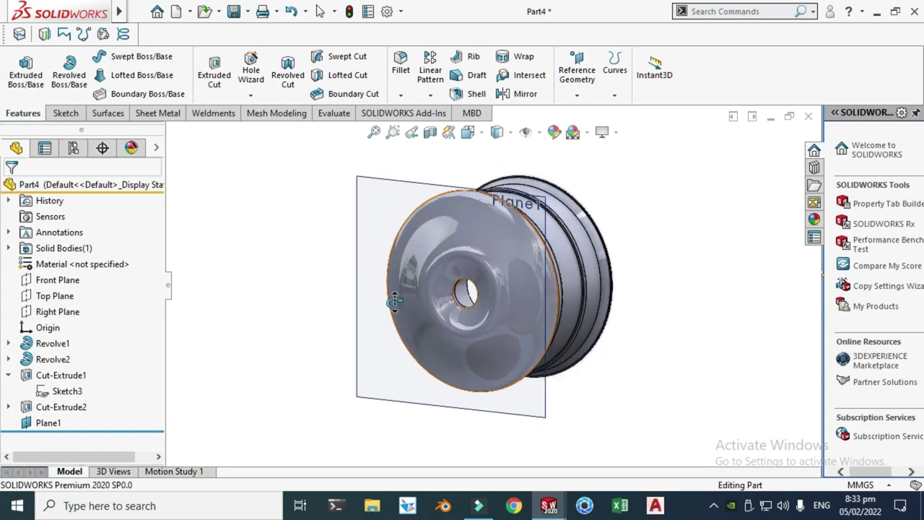
pyautogui.click(378, 200)
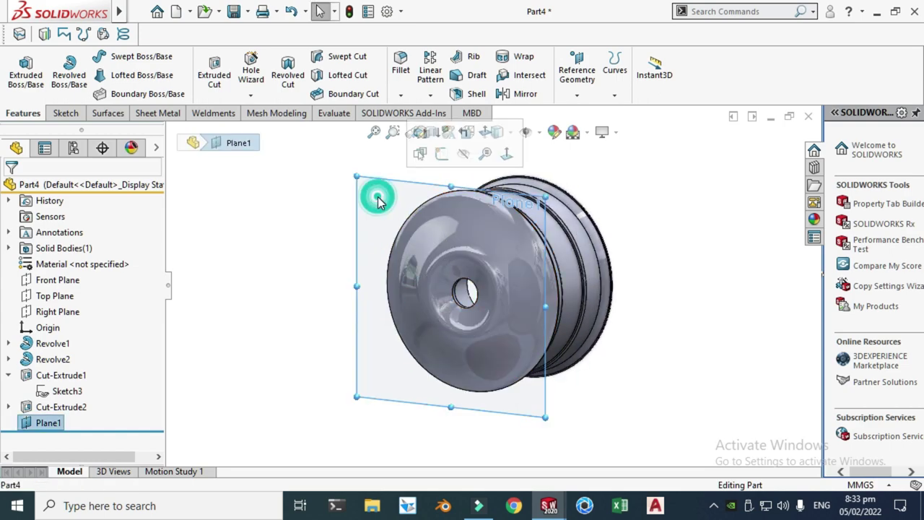
pyautogui.click(440, 155)
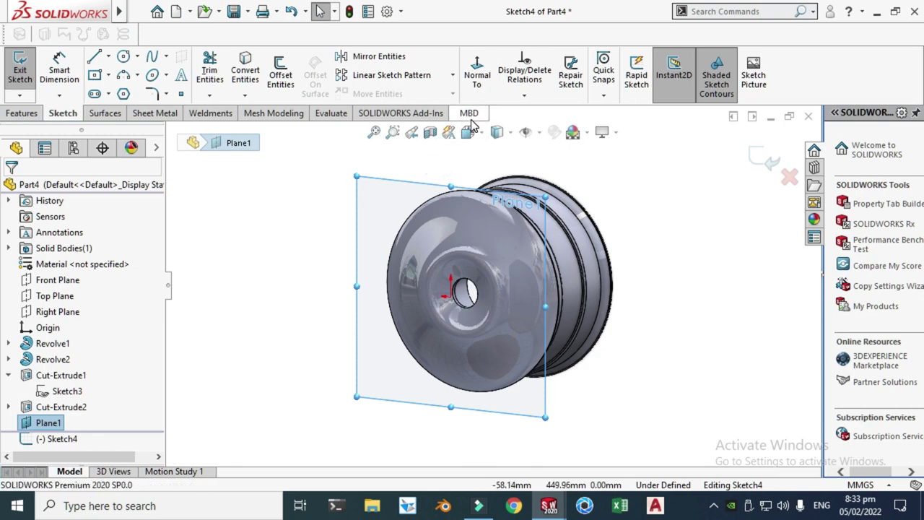
pyautogui.click(467, 133)
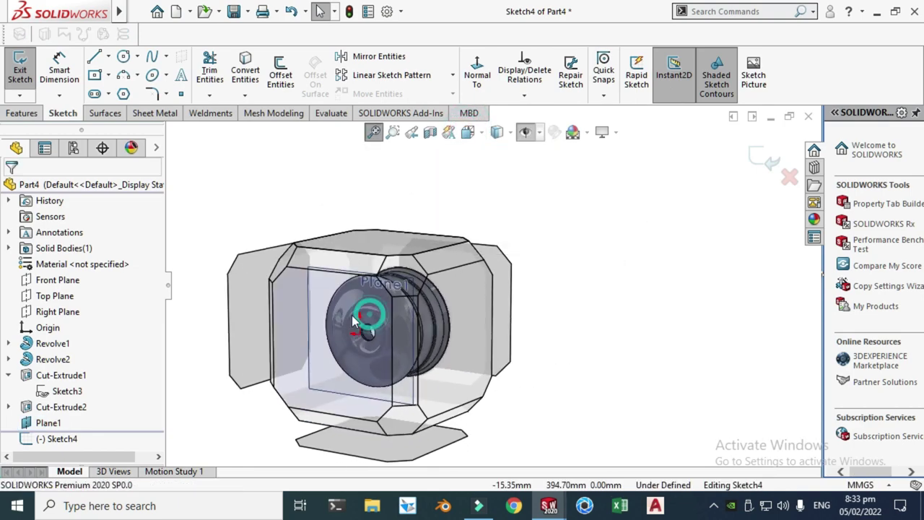
pyautogui.click(401, 257)
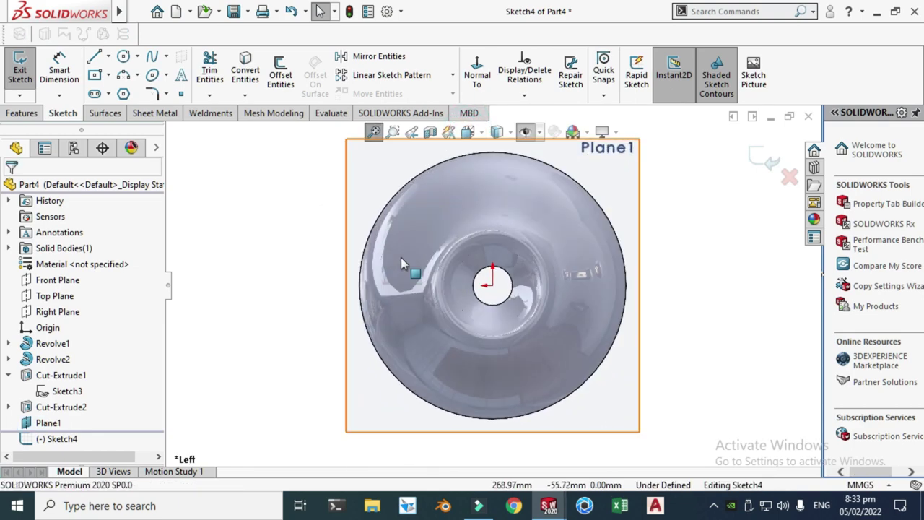
# - Sketch a circle about 193 mm in diameter centred on the origin of the hub face sketch
pyautogui.click(137, 56)
pyautogui.click(145, 75)
pyautogui.scroll(-2, 431, 233)
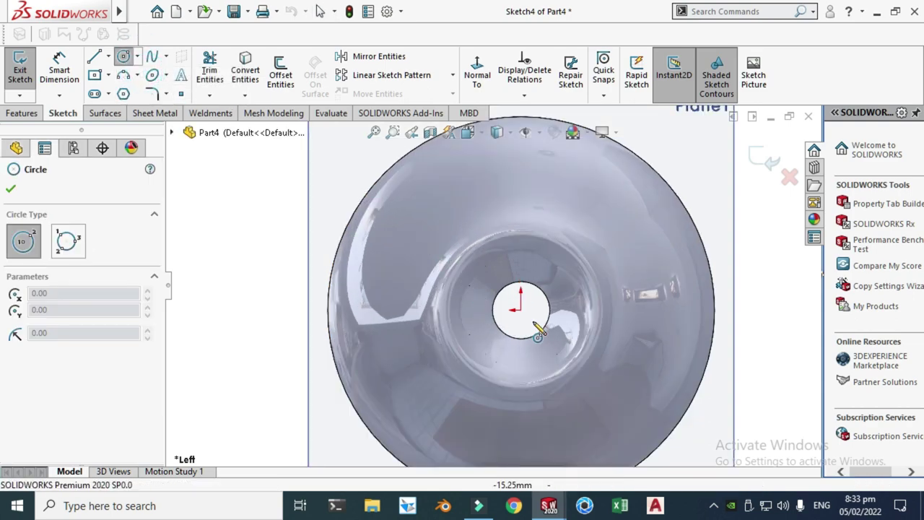
pyautogui.click(521, 309)
pyautogui.click(479, 371)
pyautogui.press('Escape')
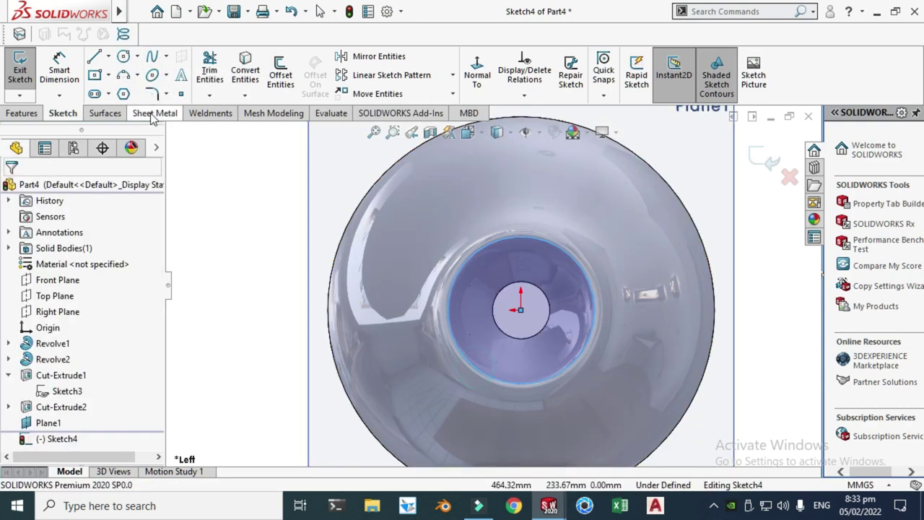
# - Dimension the circle's diameter and set it to 120 mm
pyautogui.click(59, 70)
pyautogui.click(450, 328)
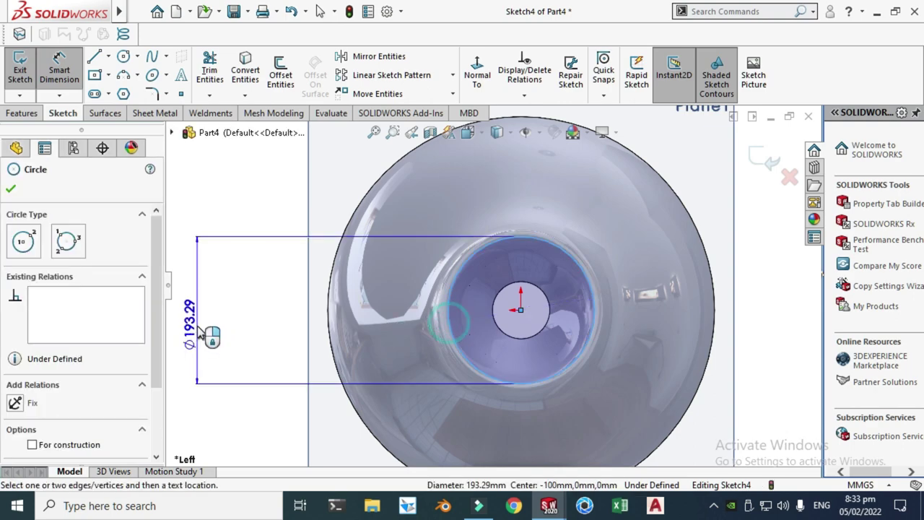
pyautogui.click(196, 268)
pyautogui.write('12')
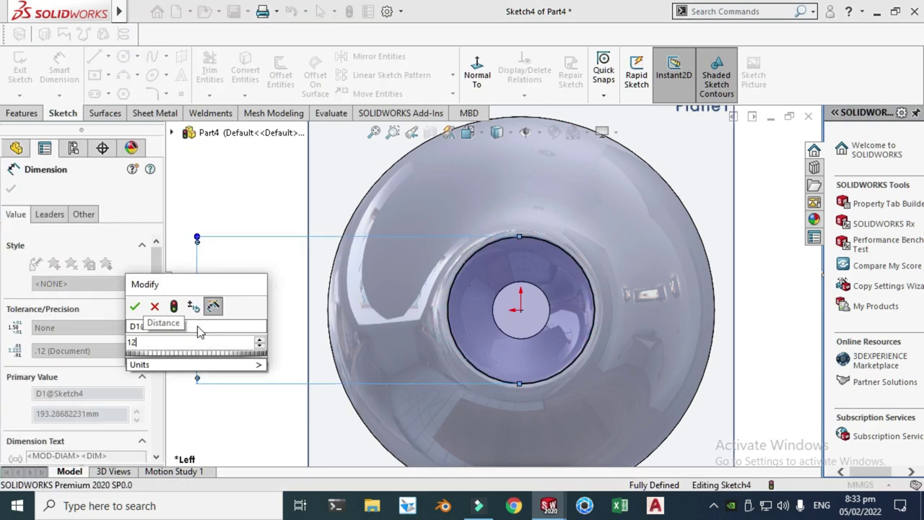
pyautogui.write('0')
pyautogui.press('Return')
pyautogui.press('Escape')
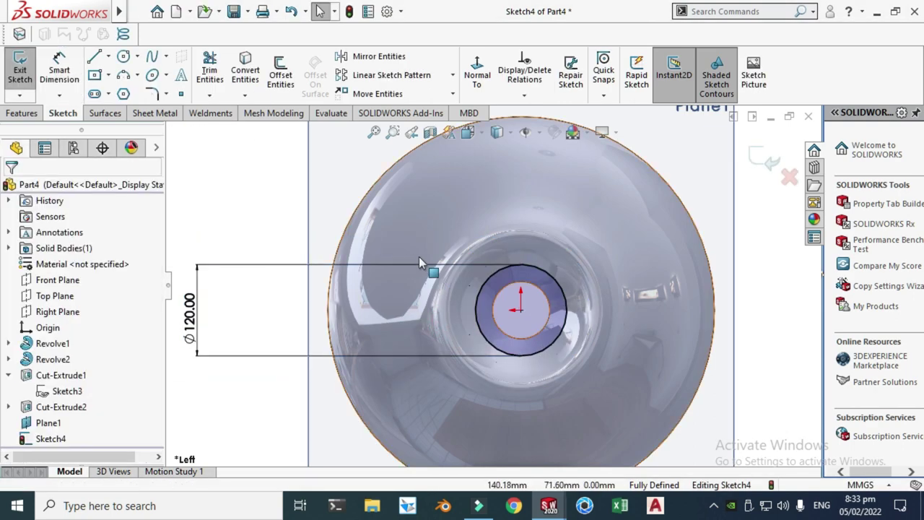
# - Convert the 120 mm circle to construction geometry
pyautogui.scroll(-3, 532, 269)
pyautogui.click(447, 319)
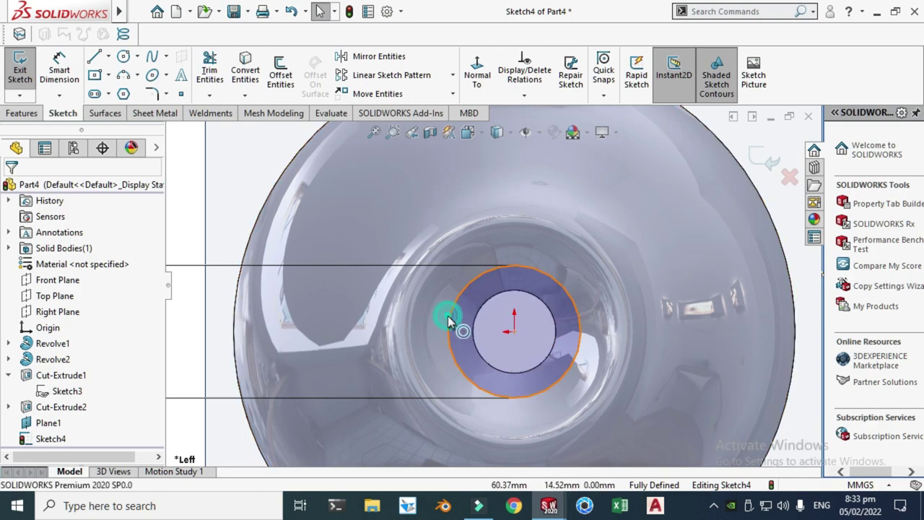
pyautogui.click(517, 271)
pyautogui.press('Escape')
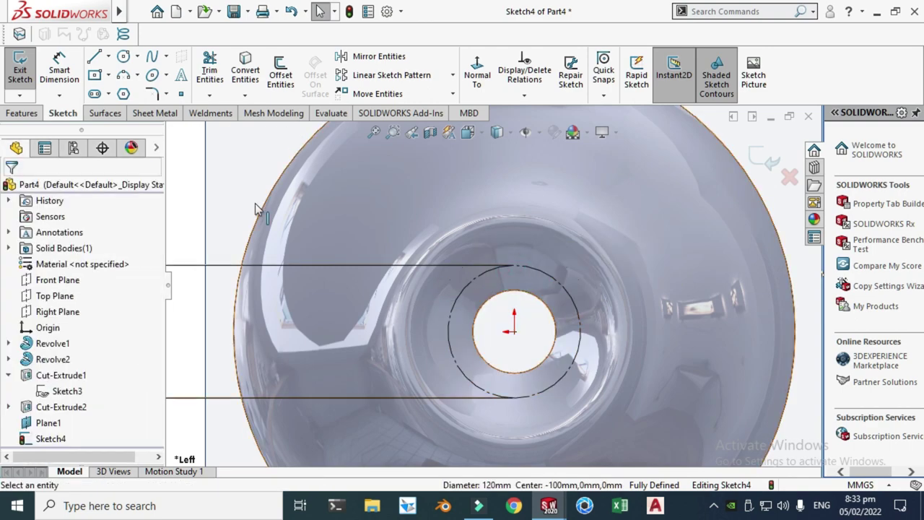
# - Sketch two concentric circles, about 15.5 mm and 32 mm in diameter, centred on the uppermost point of the construction circle
pyautogui.click(137, 56)
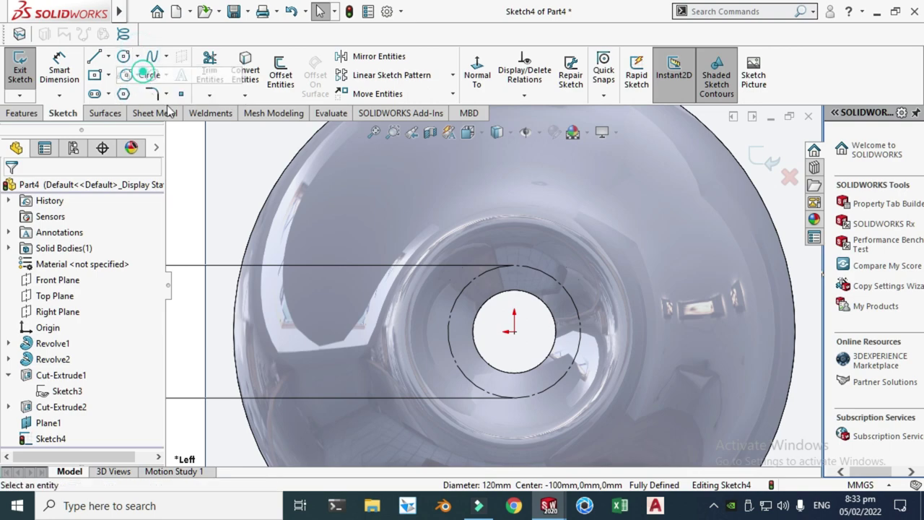
pyautogui.click(145, 75)
pyautogui.scroll(-3, 533, 268)
pyautogui.click(521, 257)
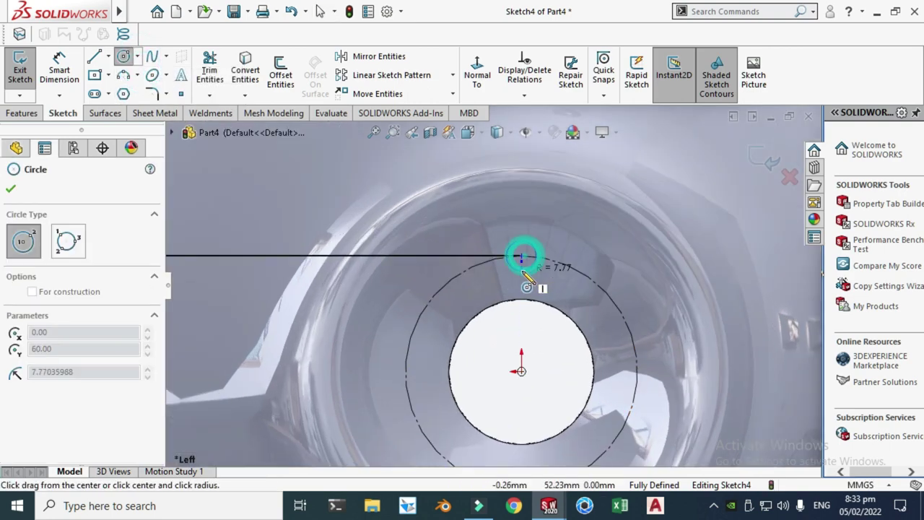
pyautogui.click(522, 255)
pyautogui.click(516, 287)
pyautogui.press('Escape')
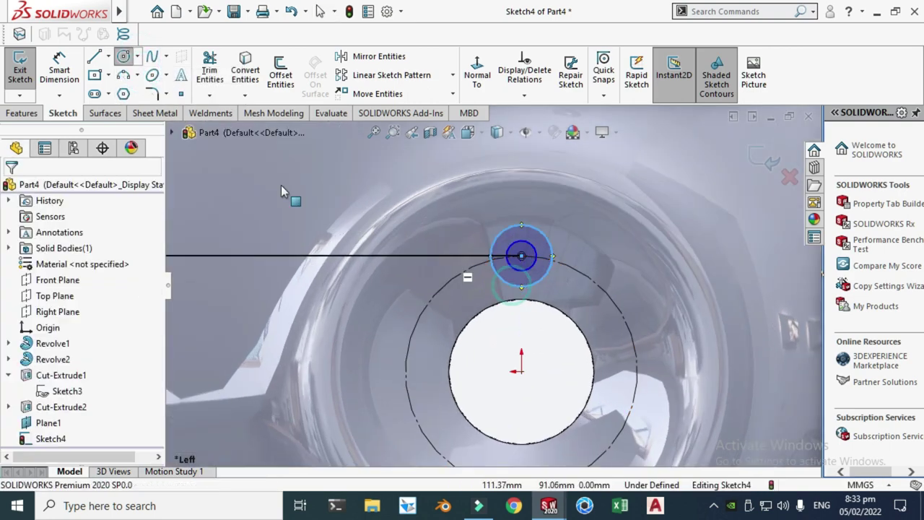
# - Dimension the outer concentric circle's diameter and set it to 24 mm
pyautogui.click(62, 59)
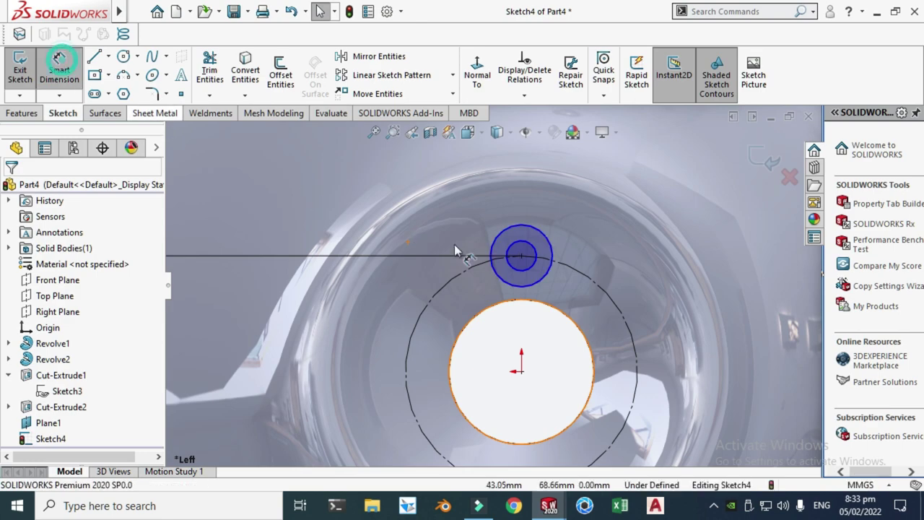
pyautogui.click(441, 291)
pyautogui.click(372, 231)
pyautogui.write('2')
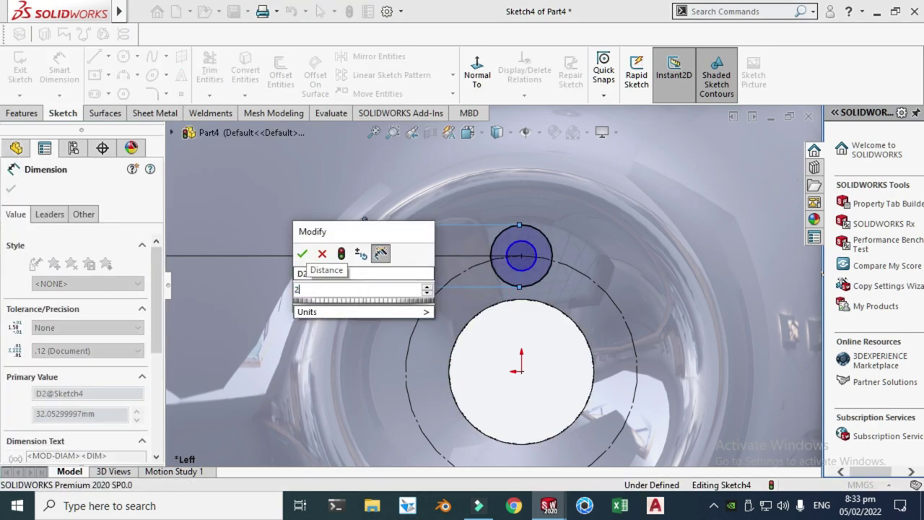
pyautogui.write('4')
pyautogui.press('Return')
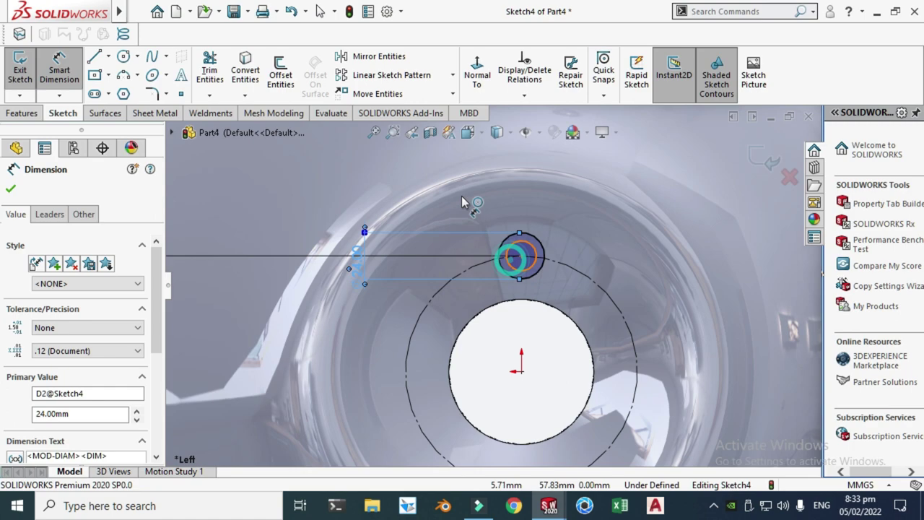
# - Dimension the inner concentric circle's diameter and set it to 12 mm
pyautogui.click(453, 190)
pyautogui.write('2')
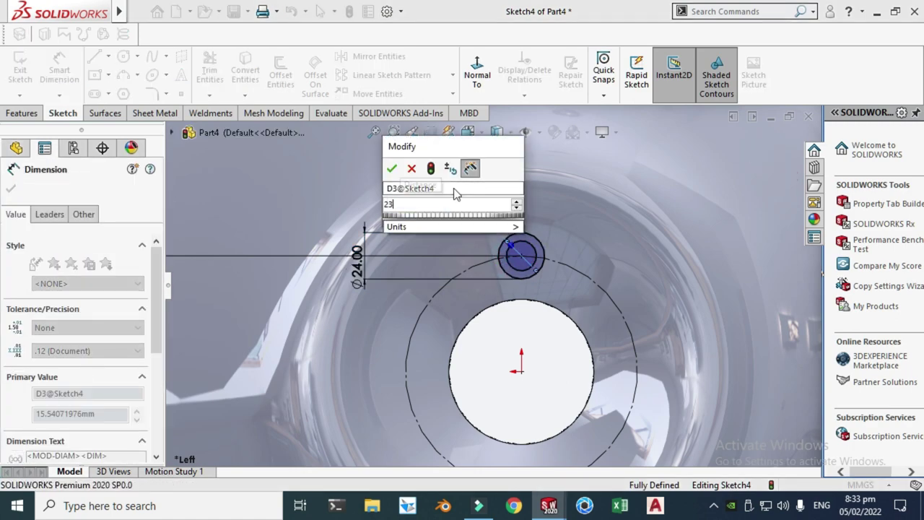
pyautogui.write('3')
pyautogui.press('BackSpace')
pyautogui.press('BackSpace')
pyautogui.write('12')
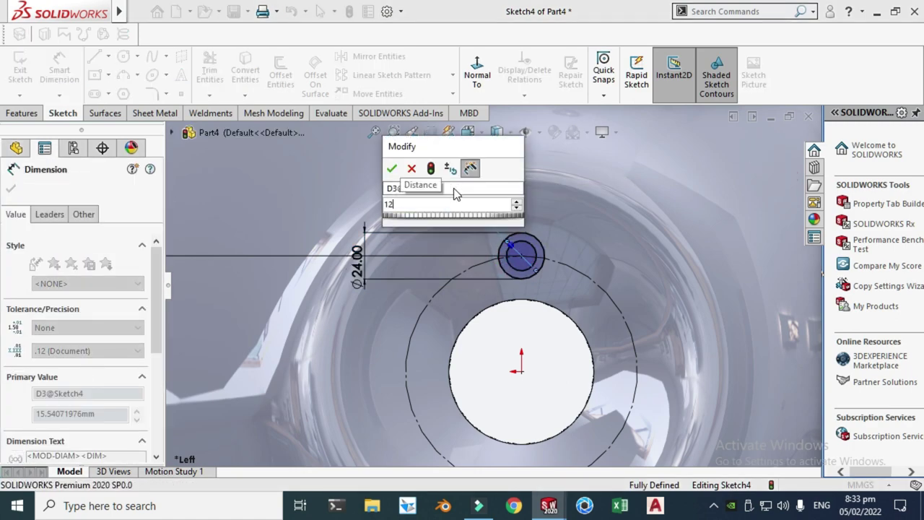
pyautogui.press('Return')
# - Exit the sketch and hide Plane1
pyautogui.scroll(5, 567, 213)
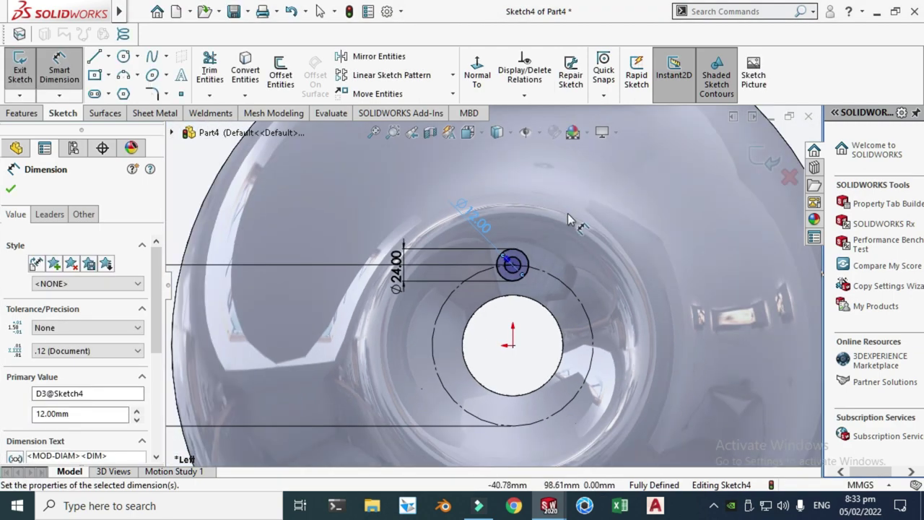
pyautogui.rightClick(717, 223)
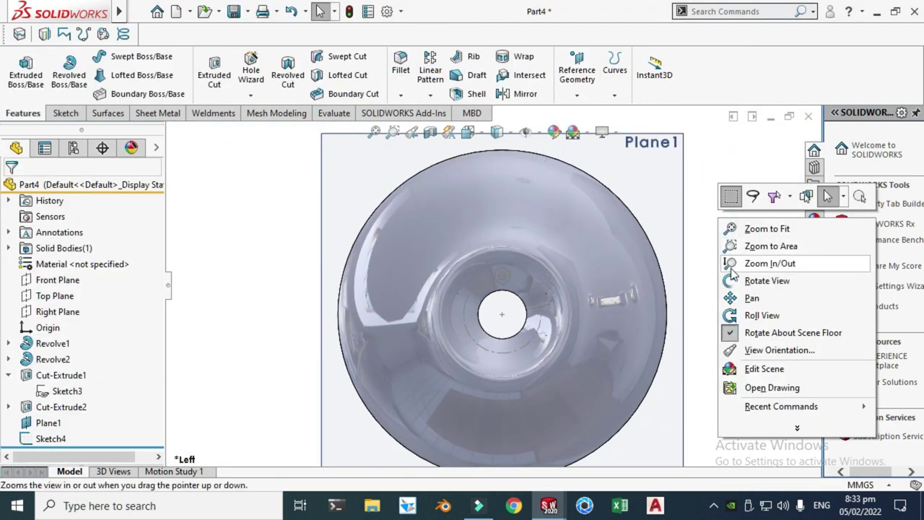
pyautogui.moveTo(721, 279); pyautogui.dragTo(673, 282, button='middle')
pyautogui.rightClick(312, 164)
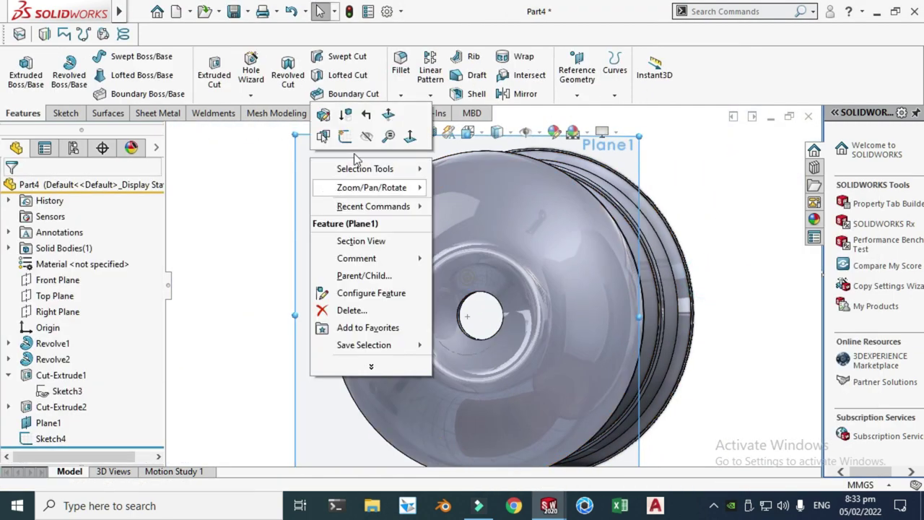
pyautogui.click(365, 135)
pyautogui.scroll(2, 302, 228)
# - Extrude-cut the 24 mm circle with a blind depth of 70 mm, reversing the direction toward the wheel body
pyautogui.rightClick(303, 223)
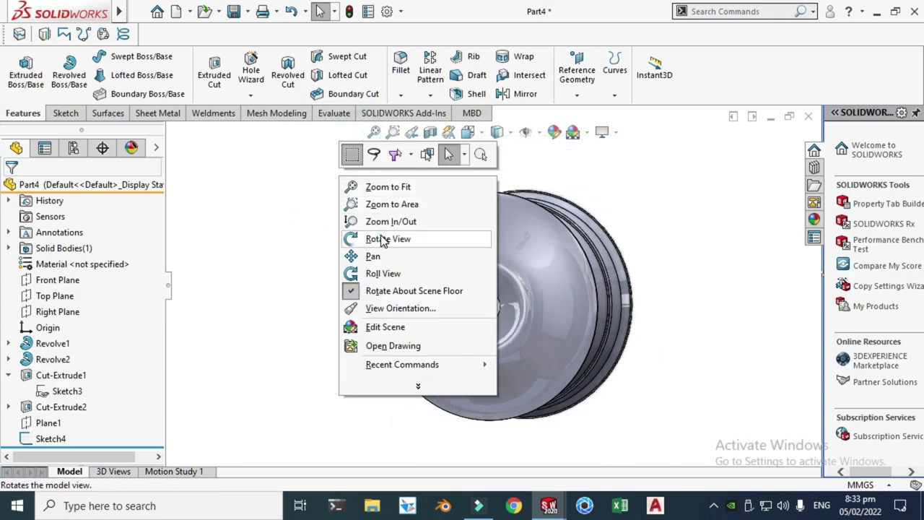
pyautogui.click(382, 240)
pyautogui.moveTo(499, 200); pyautogui.dragTo(465, 270)
pyautogui.scroll(-3, 464, 270)
pyautogui.moveTo(506, 305); pyautogui.dragTo(474, 257)
pyautogui.scroll(-2, 537, 345)
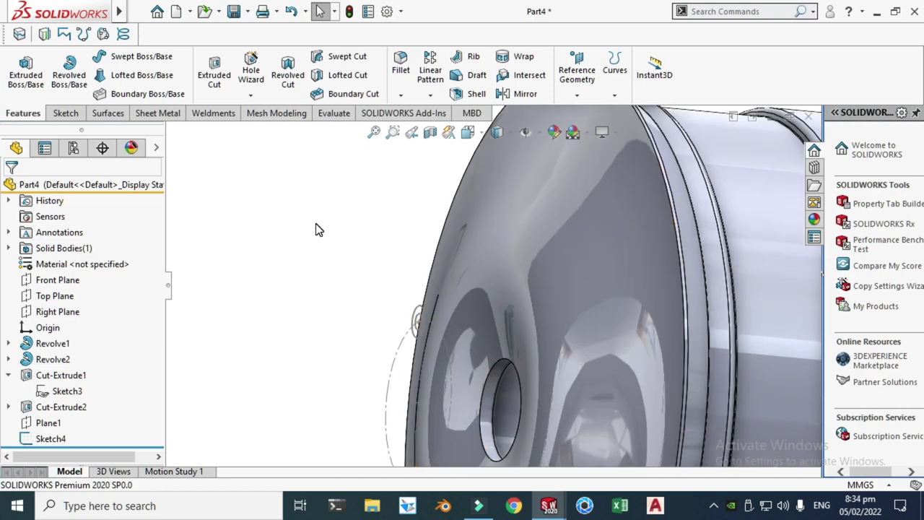
pyautogui.click(214, 75)
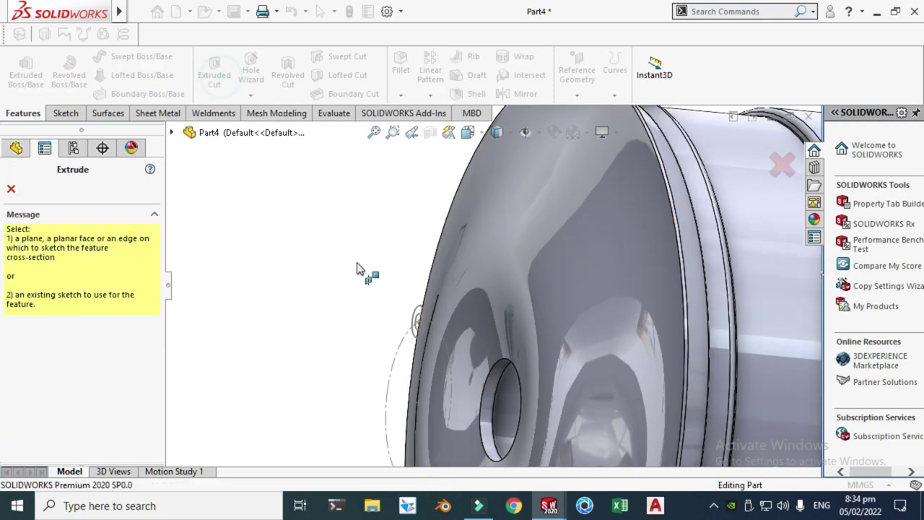
pyautogui.scroll(-1, 388, 275)
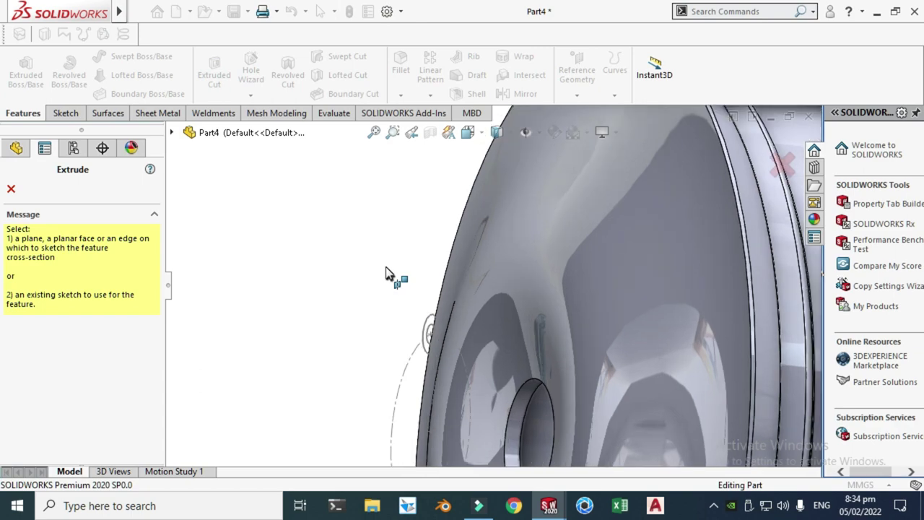
pyautogui.click(431, 335)
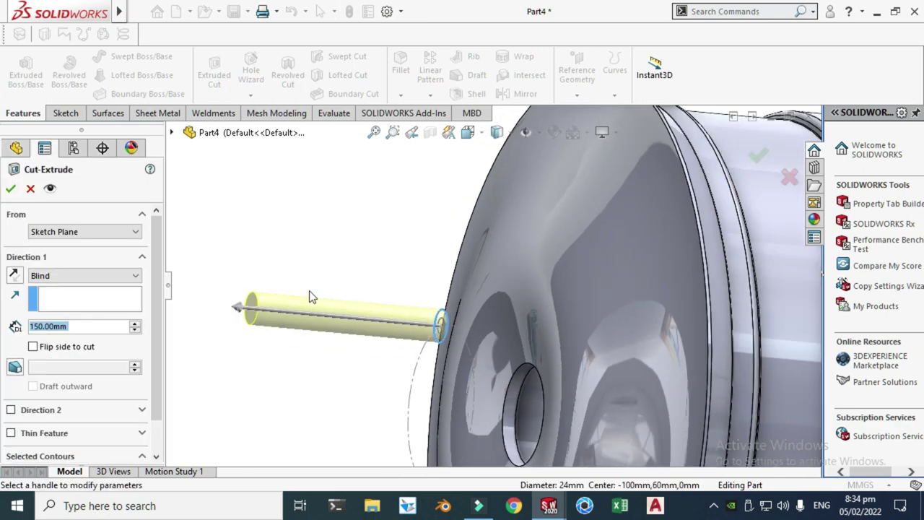
pyautogui.click(14, 275)
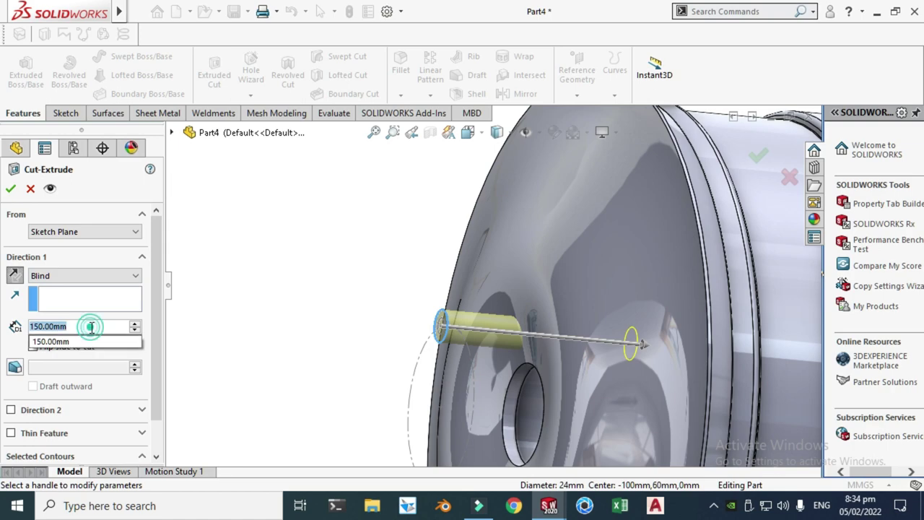
pyautogui.write('7')
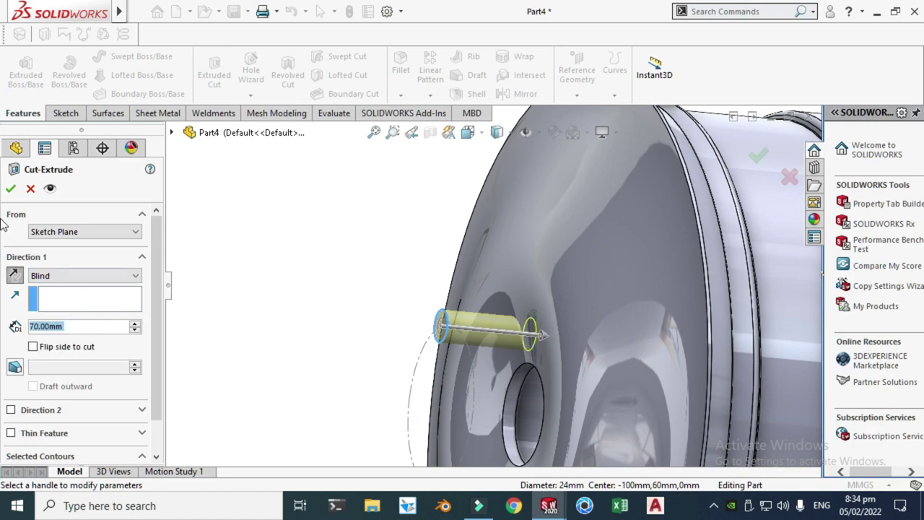
pyautogui.click(10, 189)
# - Start a second extruded cut from Sketch4 of Cut-Extrude3, reversing its direction into the wheel
pyautogui.rightClick(348, 227)
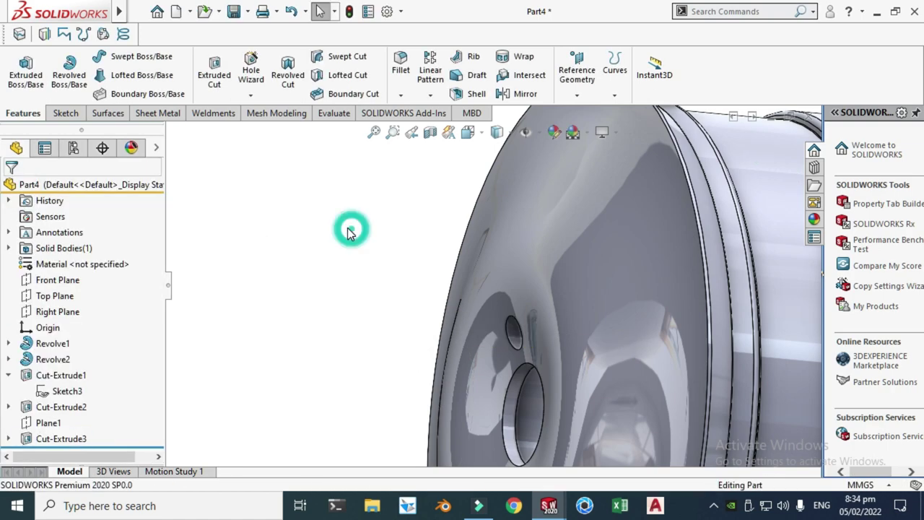
pyautogui.click(379, 285)
pyautogui.scroll(3, 394, 238)
pyautogui.moveTo(413, 262); pyautogui.dragTo(503, 311)
pyautogui.scroll(3, 443, 289)
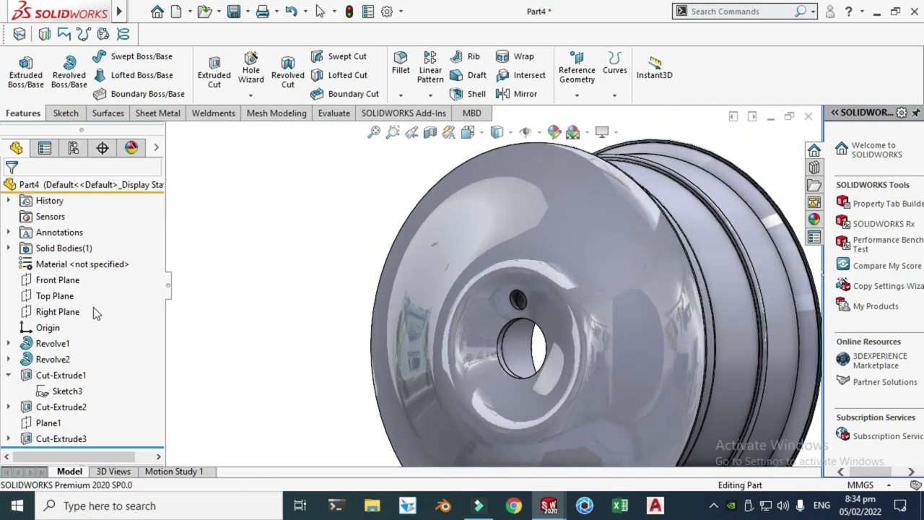
pyautogui.click(214, 72)
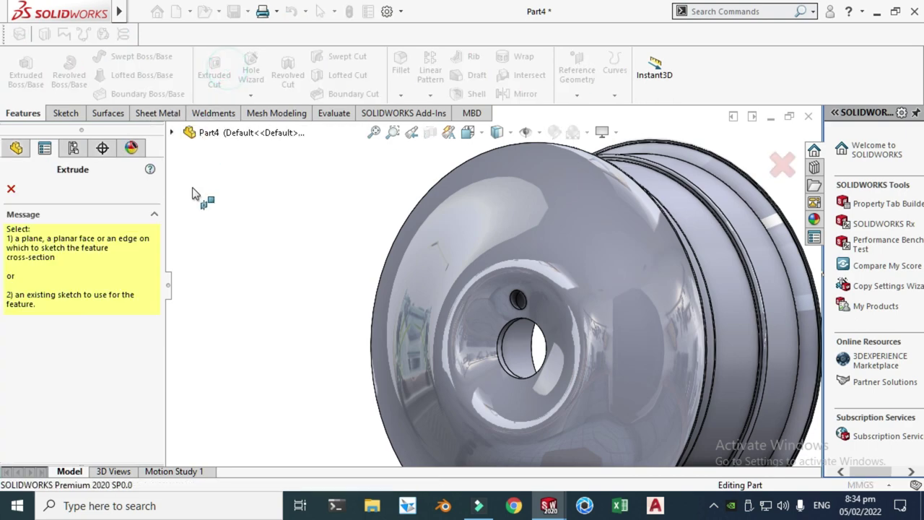
pyautogui.click(171, 132)
pyautogui.click(190, 371)
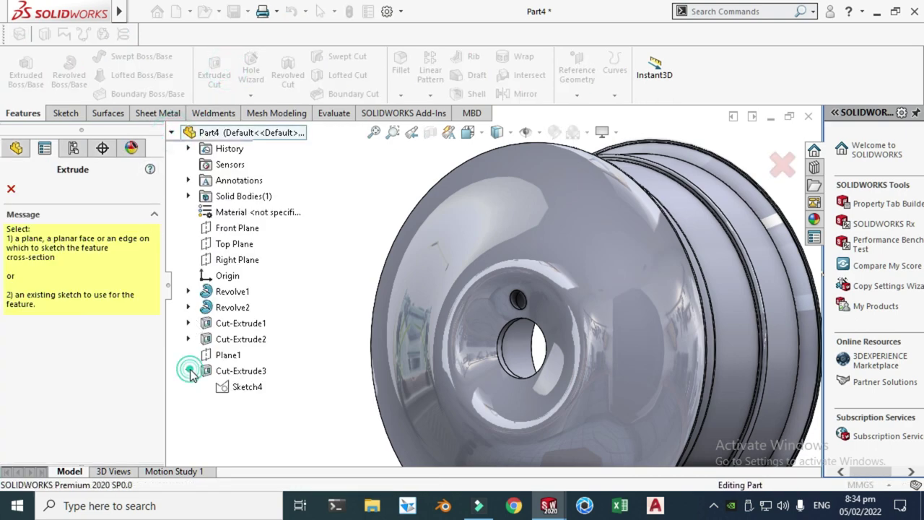
pyautogui.click(229, 388)
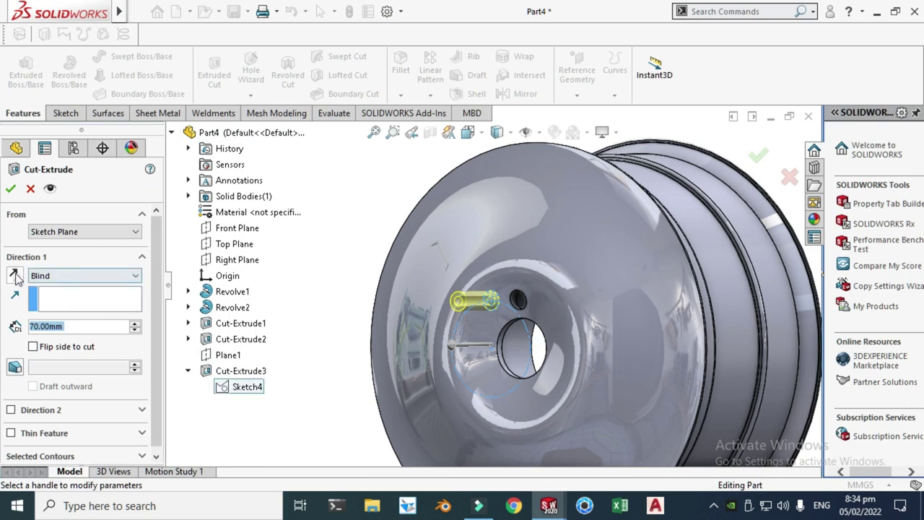
pyautogui.click(65, 453)
pyautogui.moveTo(151, 364); pyautogui.dragTo(151, 390)
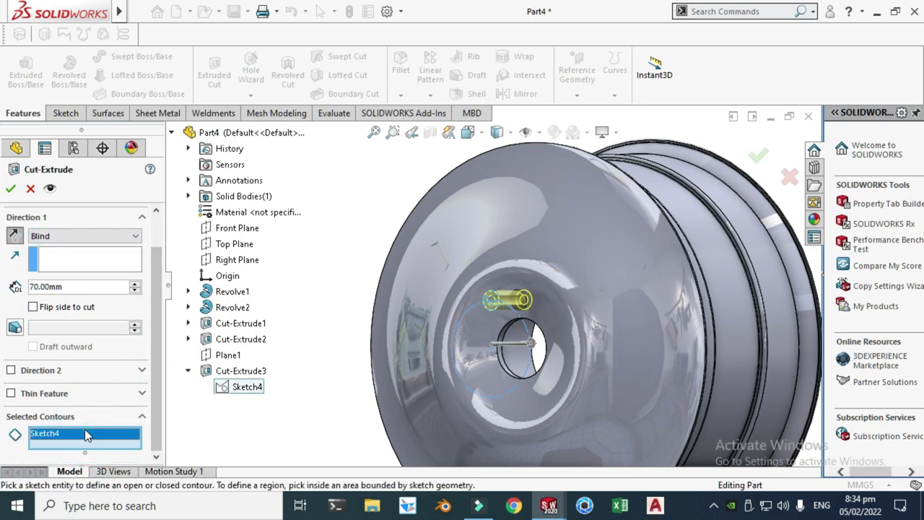
# - Replace the cut's selected contour with the inner 12 mm circle region and cut it Through All
pyautogui.rightClick(85, 430)
pyautogui.click(97, 435)
pyautogui.scroll(-5, 522, 284)
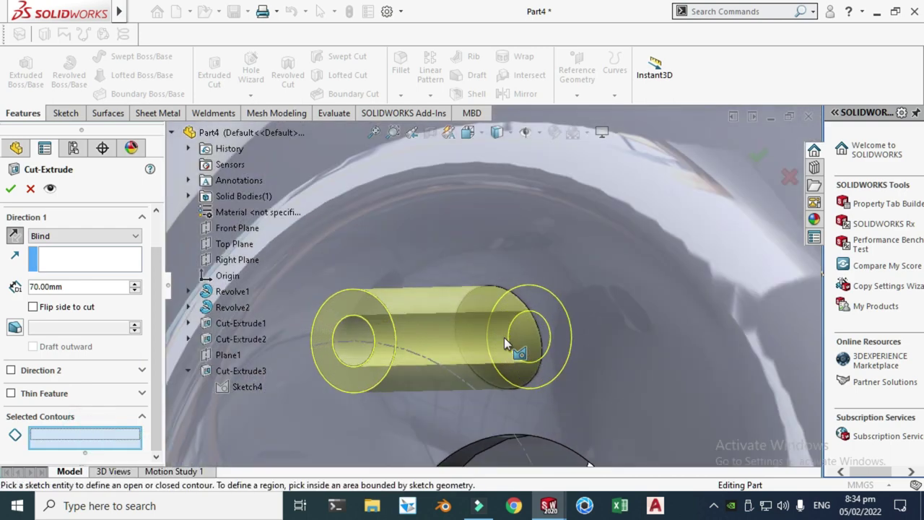
pyautogui.click(347, 330)
pyautogui.scroll(3, 346, 330)
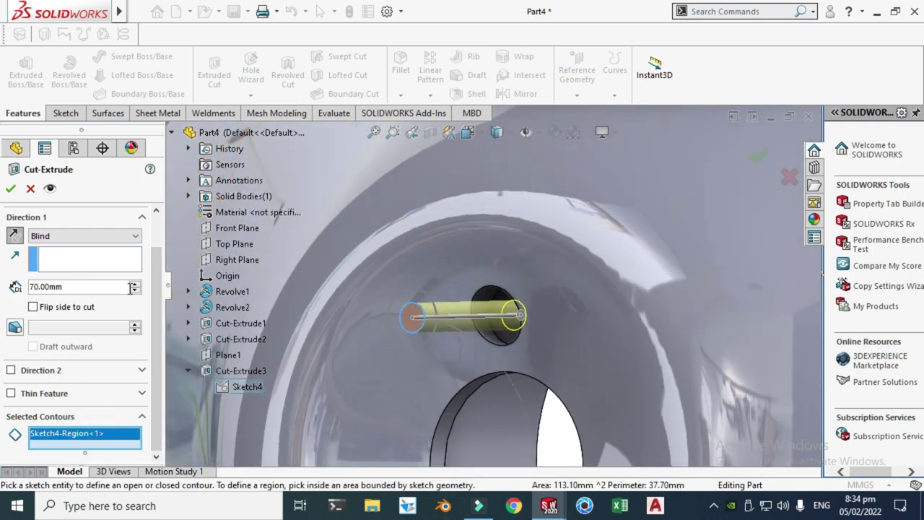
pyautogui.click(102, 236)
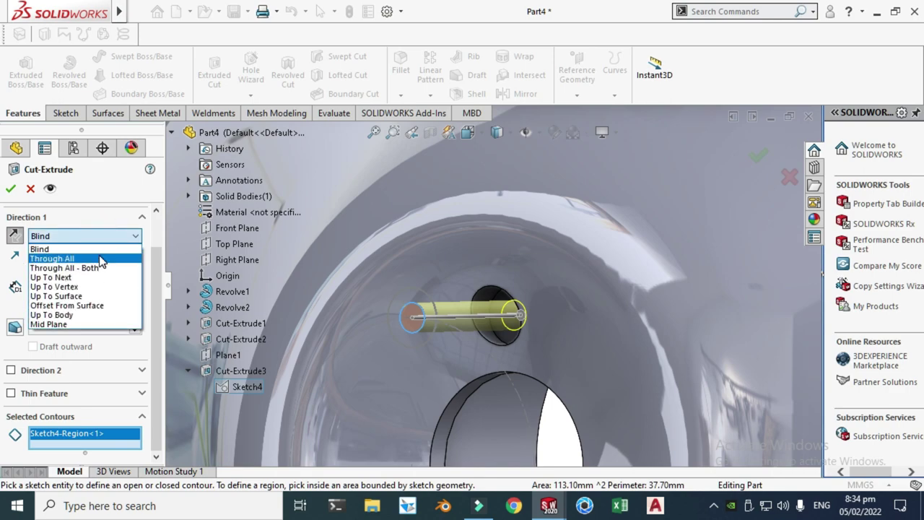
pyautogui.click(100, 259)
pyautogui.click(11, 188)
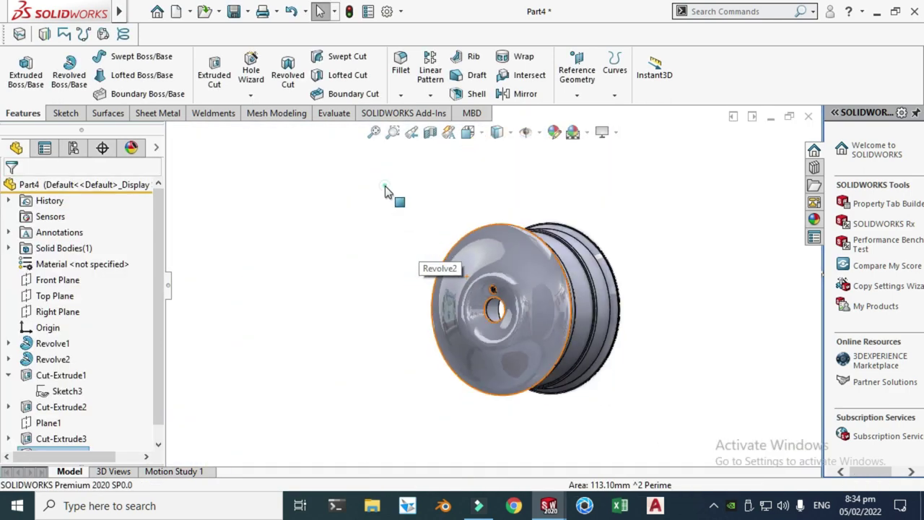
# - Start a circular pattern using the circular edge of the central hub bore as its axis
pyautogui.rightClick(385, 192)
pyautogui.click(435, 241)
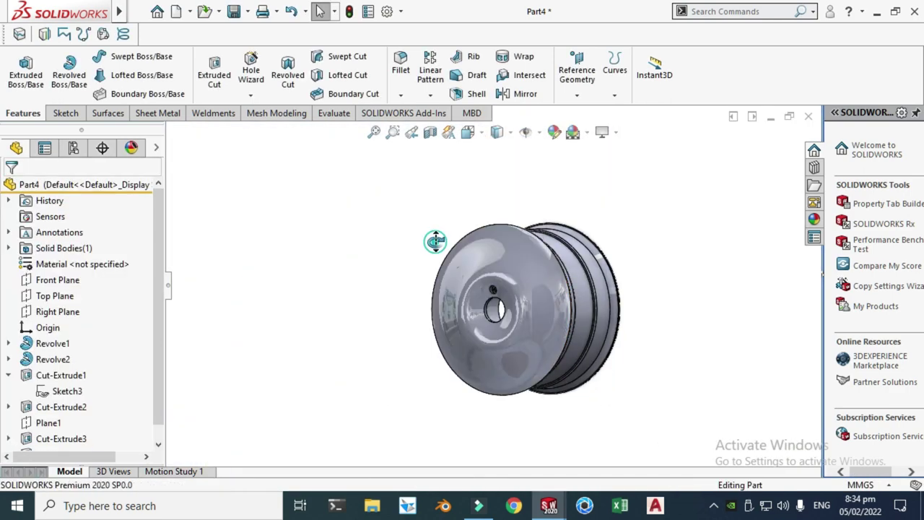
pyautogui.moveTo(435, 241); pyautogui.dragTo(505, 284)
pyautogui.scroll(-3, 510, 307)
pyautogui.scroll(-2, 504, 275)
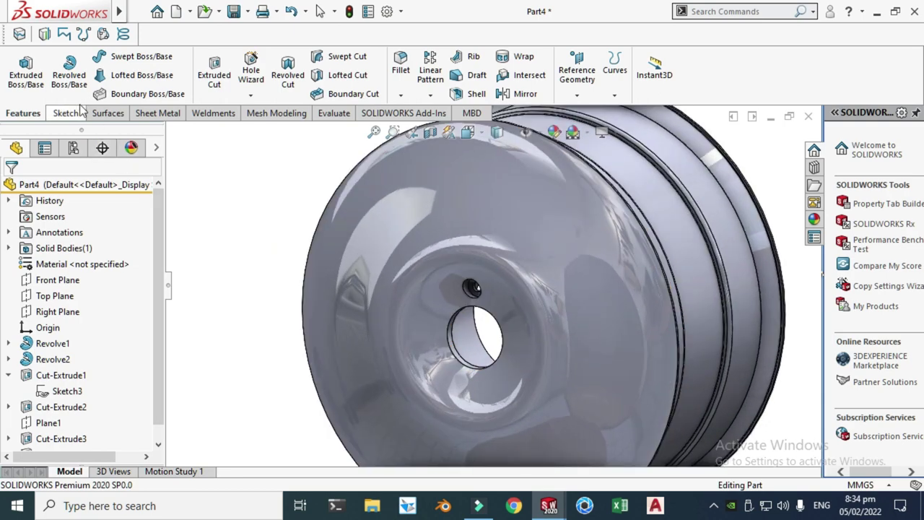
pyautogui.click(432, 98)
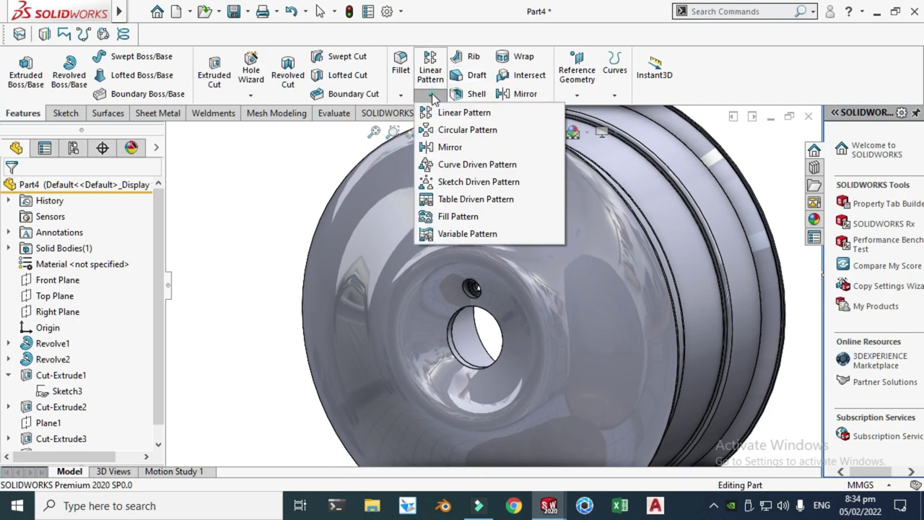
pyautogui.click(463, 132)
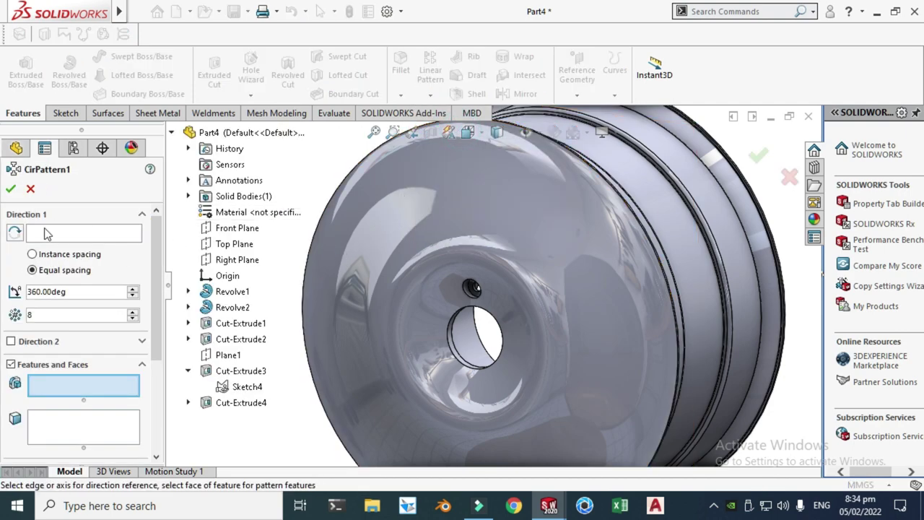
pyautogui.click(47, 233)
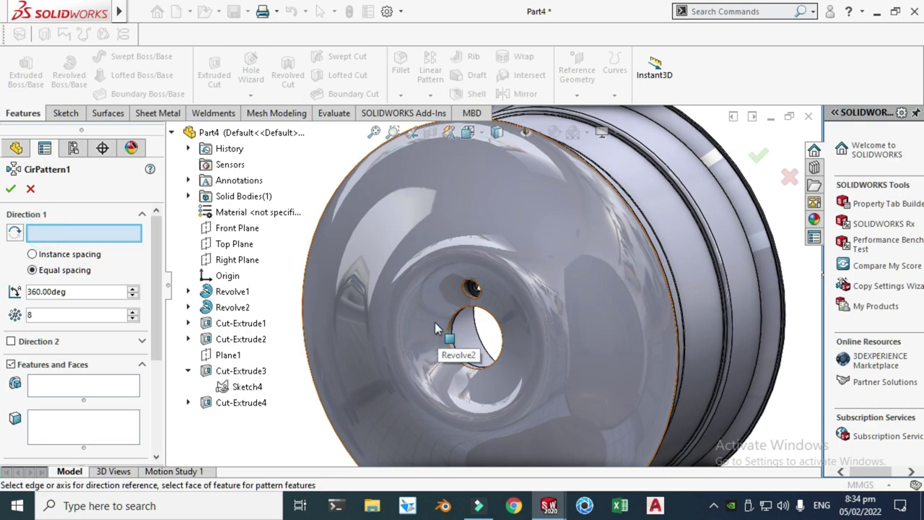
pyautogui.click(446, 339)
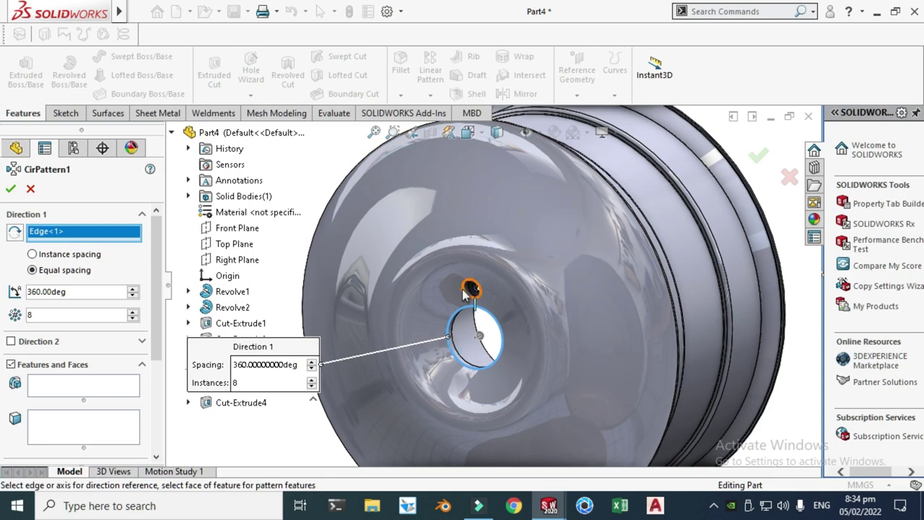
# - Pattern Cut-Extrude3 and Cut-Extrude4 as 8 equally spaced instances over 360 degrees around the hub bore
pyautogui.scroll(-3, 459, 296)
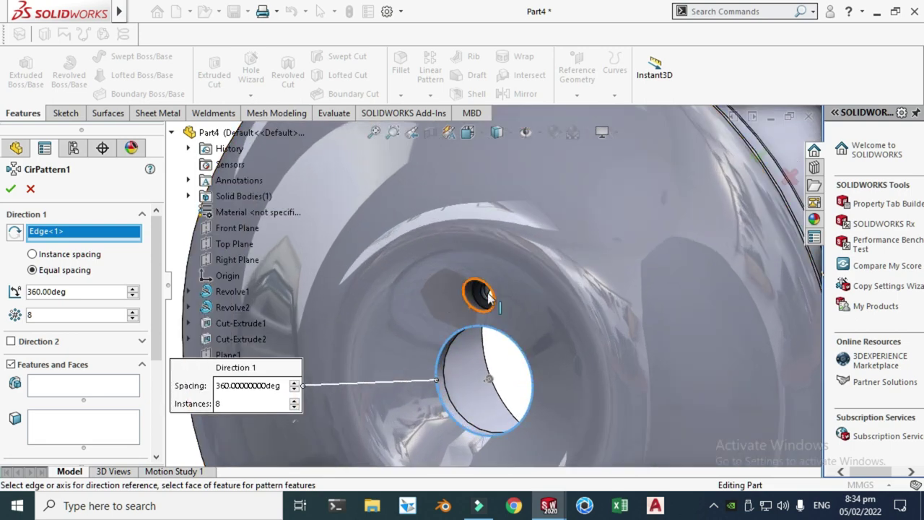
pyautogui.scroll(3, 466, 284)
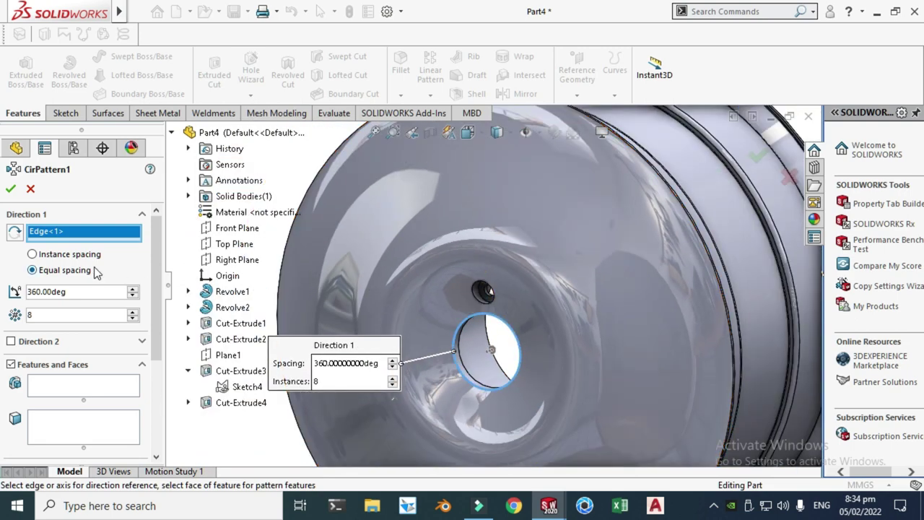
pyautogui.scroll(-5, 412, 324)
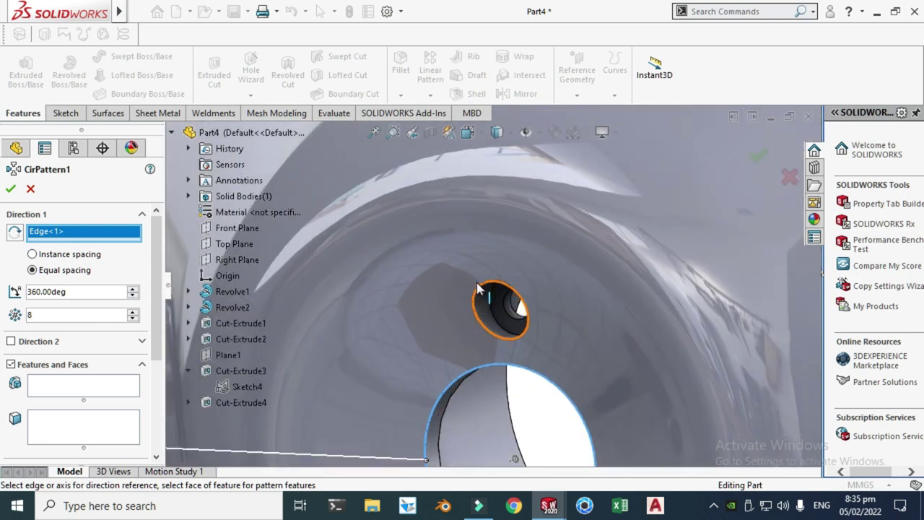
pyautogui.scroll(3, 486, 316)
pyautogui.click(241, 370)
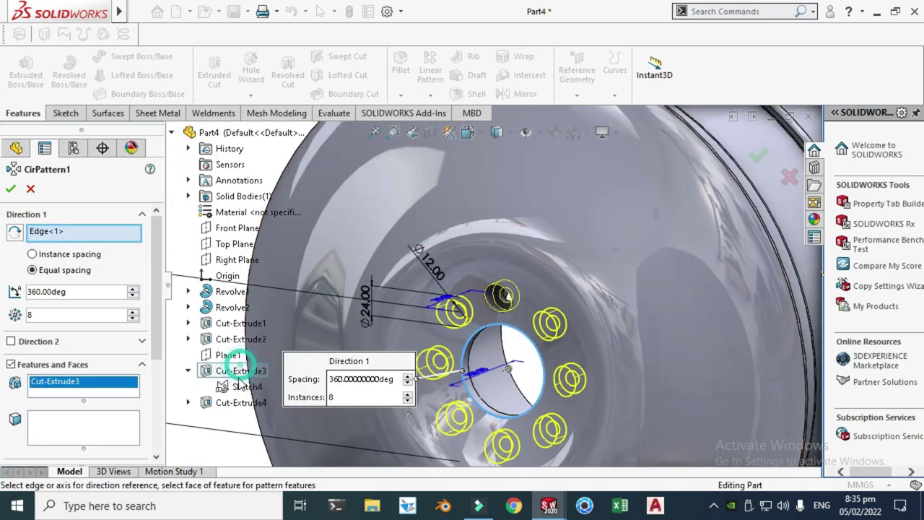
pyautogui.click(240, 403)
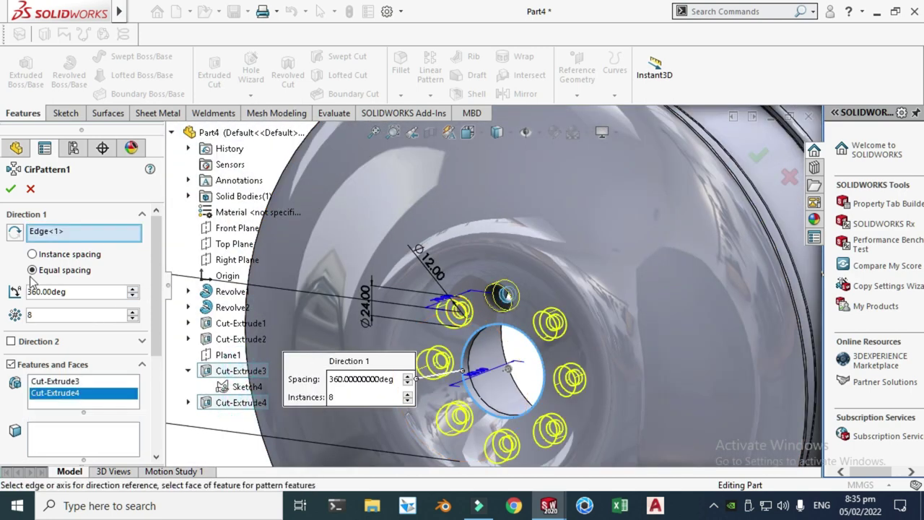
pyautogui.click(10, 189)
# - Edit the bolt hole circular pattern and set its number of instances to 5
pyautogui.scroll(5, 416, 250)
pyautogui.rightClick(344, 248)
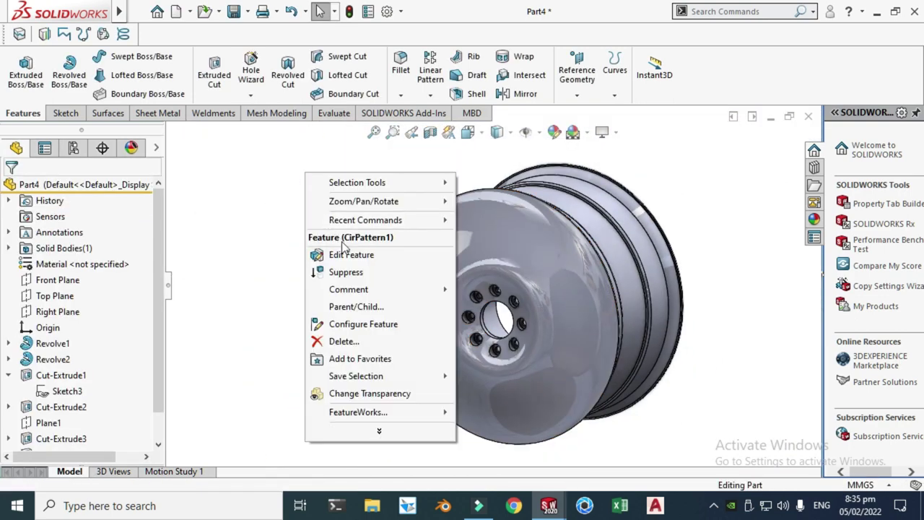
pyautogui.moveTo(390, 205)
pyautogui.click(481, 272)
pyautogui.moveTo(471, 280); pyautogui.dragTo(476, 302)
pyautogui.scroll(-3, 475, 302)
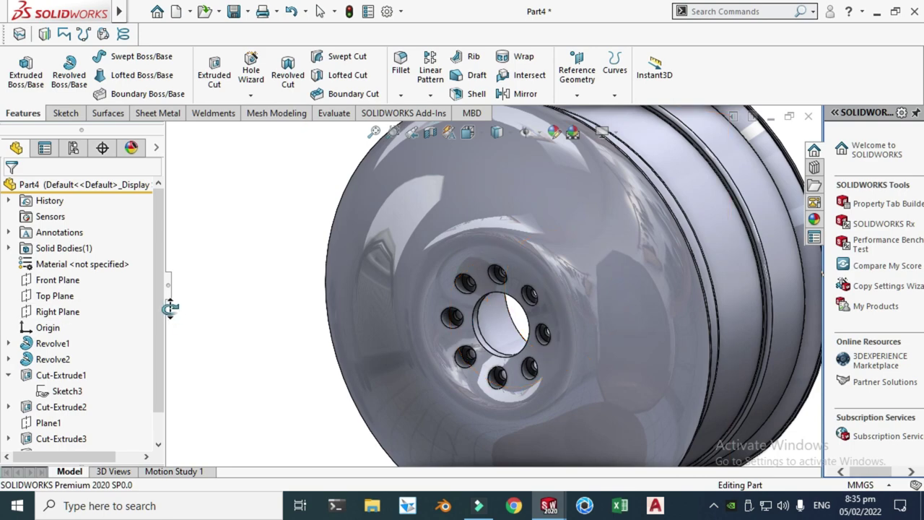
pyautogui.scroll(-2, 170, 309)
pyautogui.rightClick(56, 438)
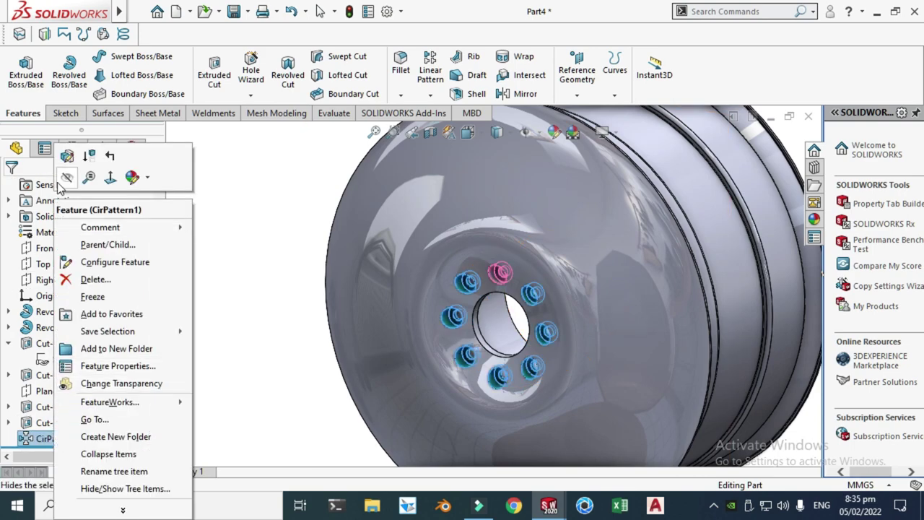
pyautogui.click(66, 156)
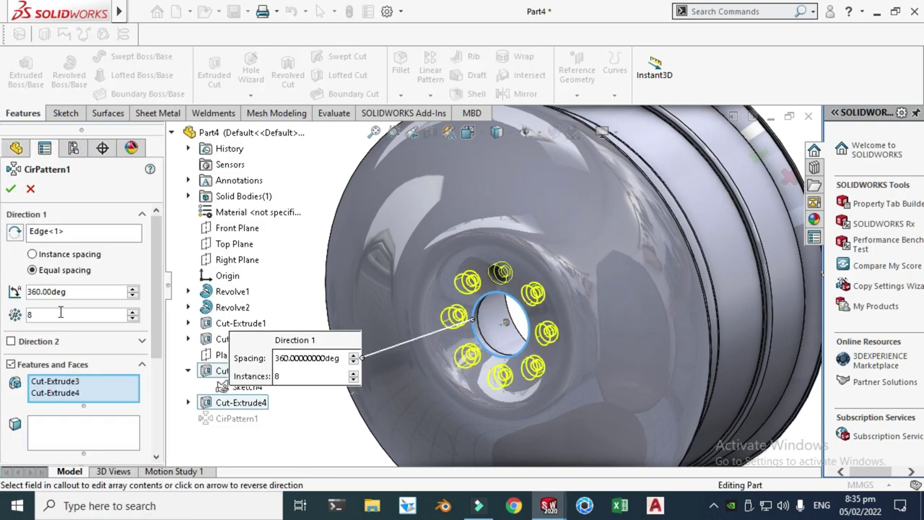
pyautogui.press('Return')
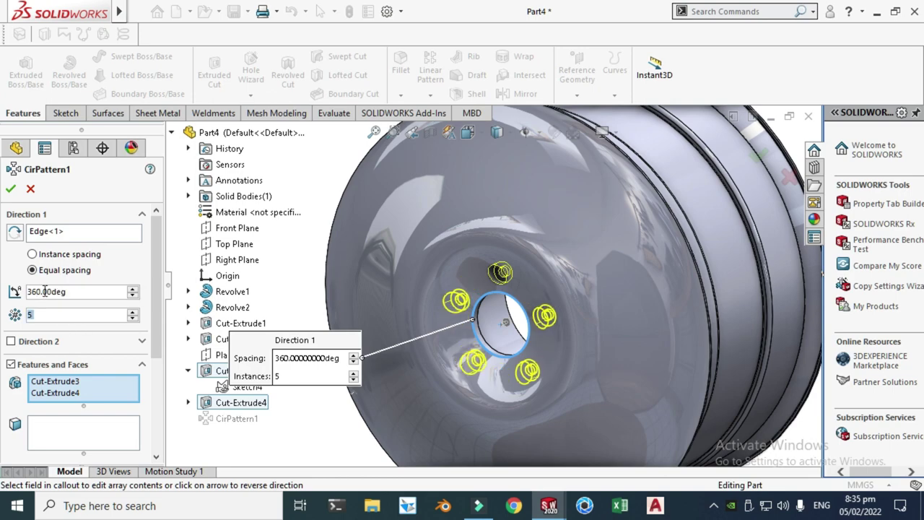
pyautogui.click(11, 190)
# - Open a new sketch on Plane1 and view it square-on from the wheel's outer face
pyautogui.scroll(4, 379, 262)
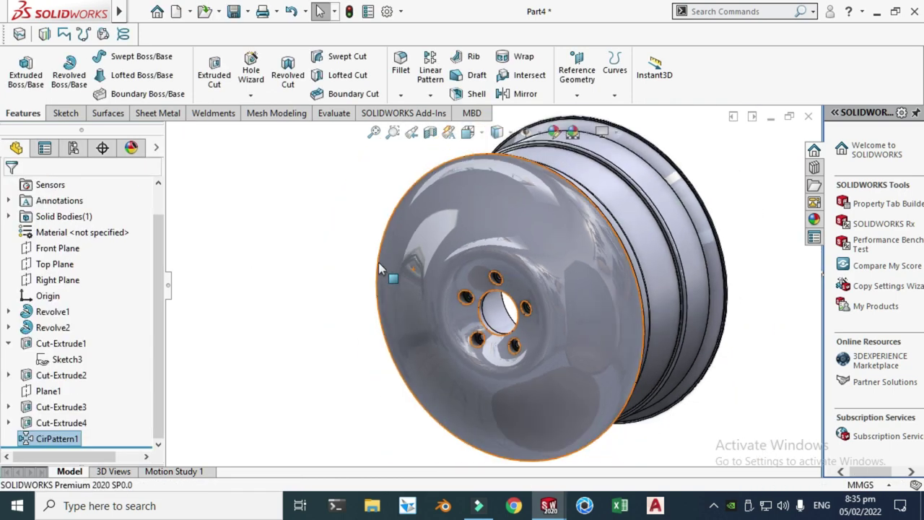
pyautogui.rightClick(347, 211)
pyautogui.click(401, 247)
pyautogui.moveTo(401, 248); pyautogui.dragTo(475, 221)
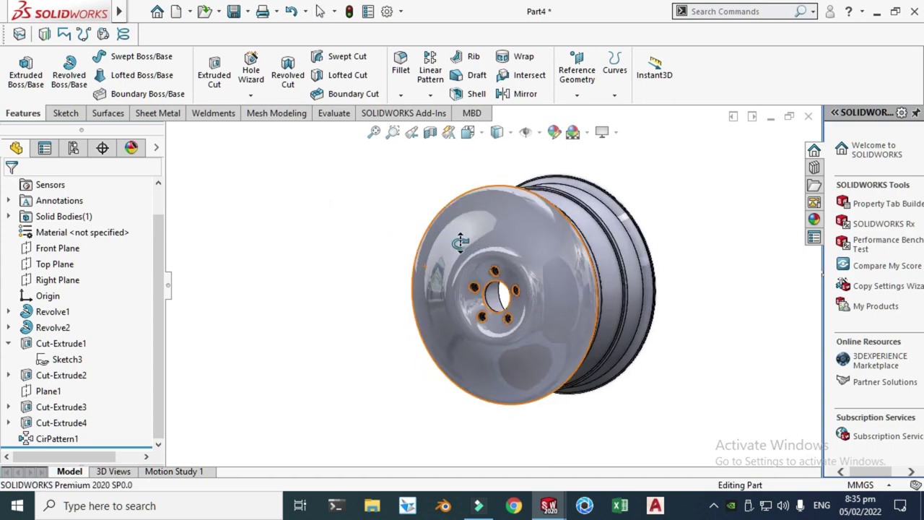
pyautogui.moveTo(447, 307); pyautogui.dragTo(404, 281)
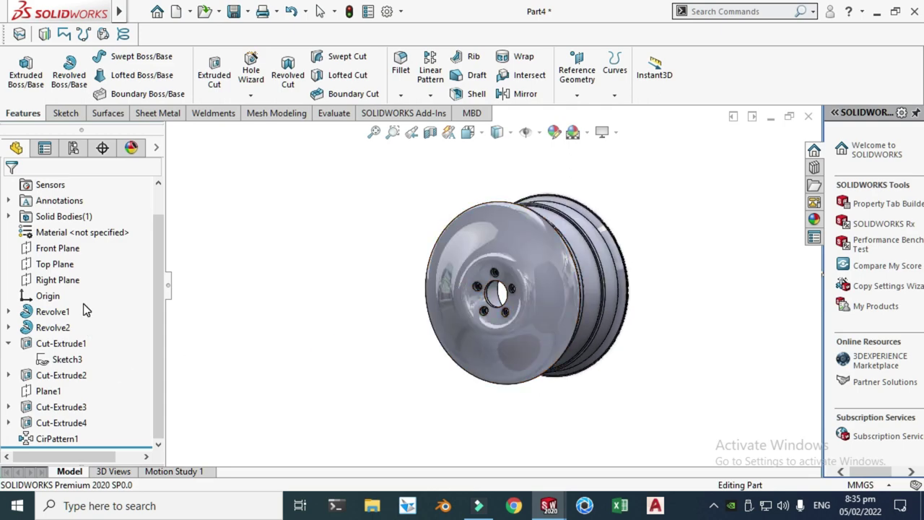
pyautogui.press('Escape')
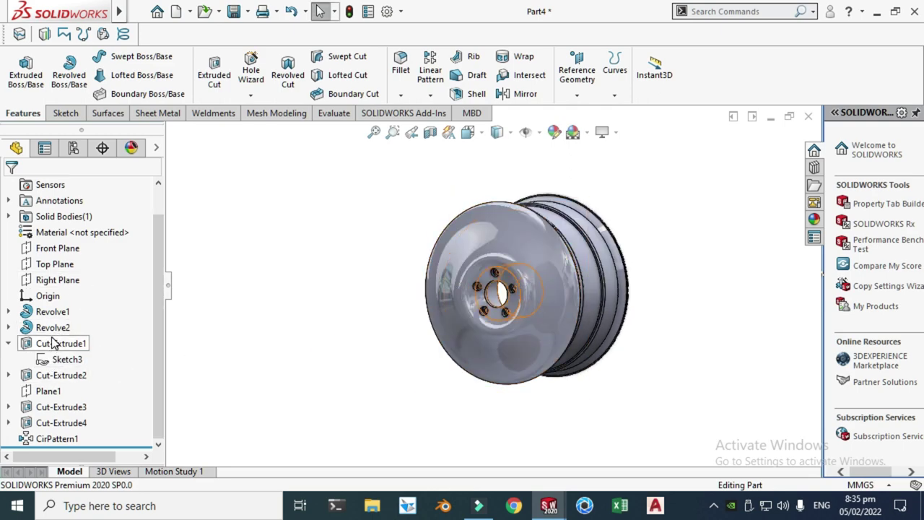
pyautogui.click(48, 391)
pyautogui.click(62, 370)
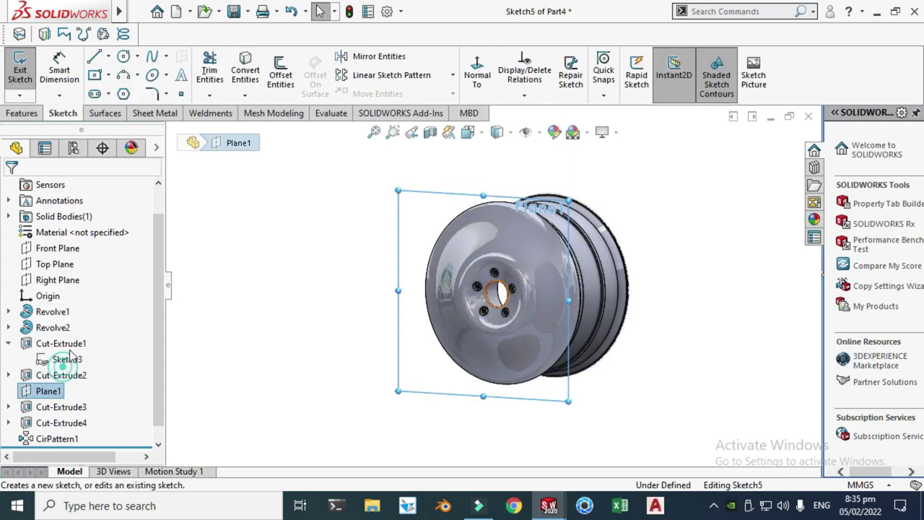
pyautogui.click(476, 76)
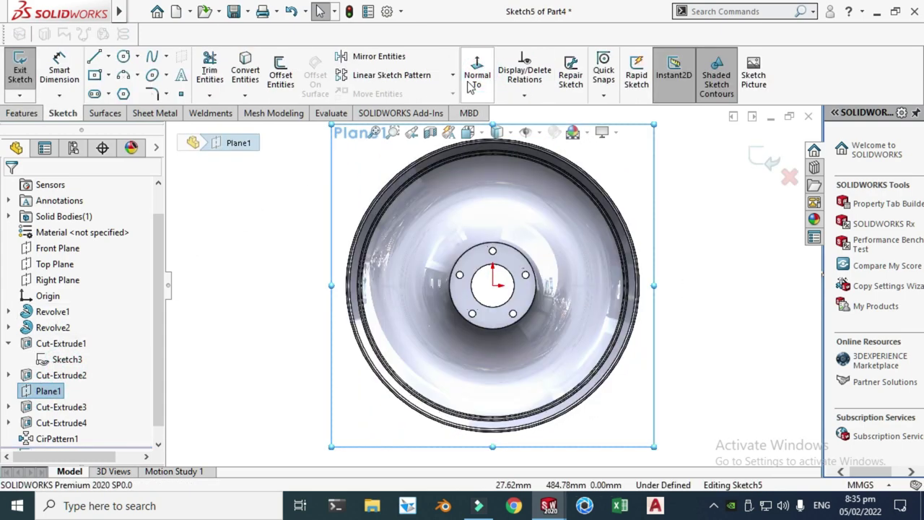
pyautogui.click(477, 76)
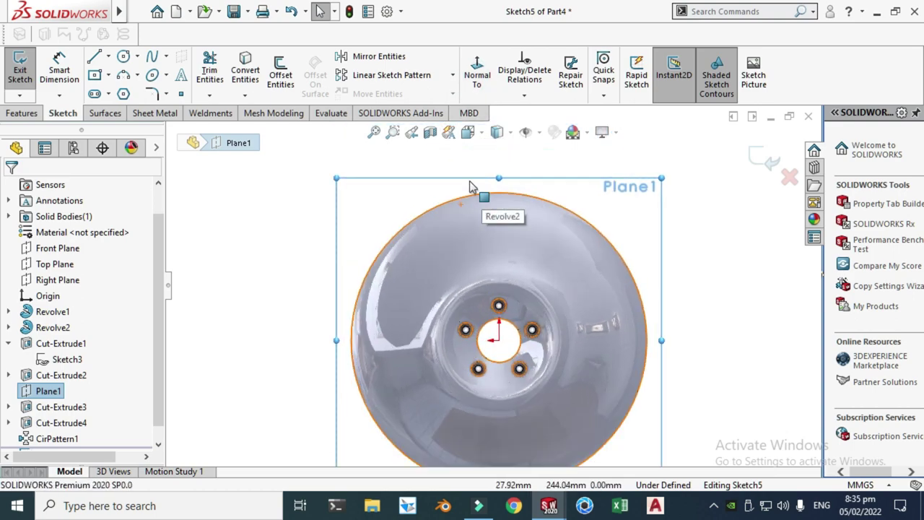
# - Sketch a circle about 400 mm in diameter centred on the origin
pyautogui.click(136, 56)
pyautogui.click(145, 74)
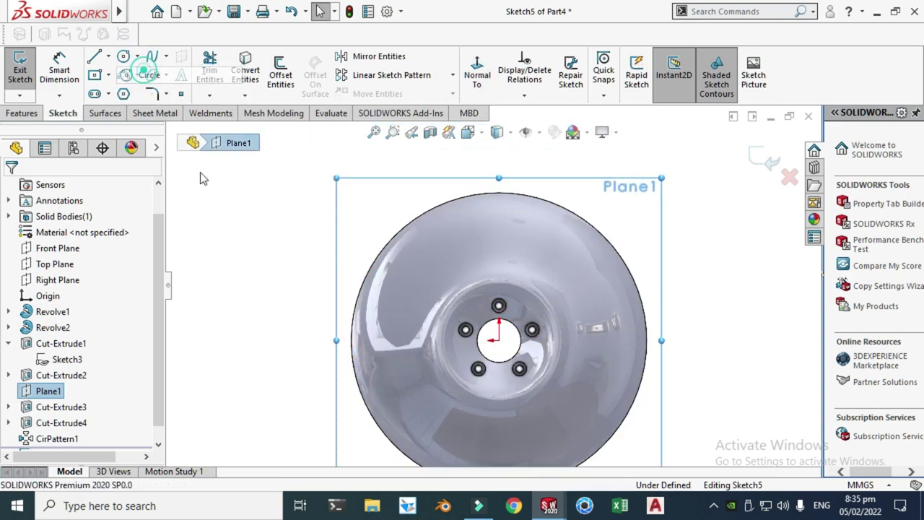
pyautogui.click(499, 340)
pyautogui.click(412, 265)
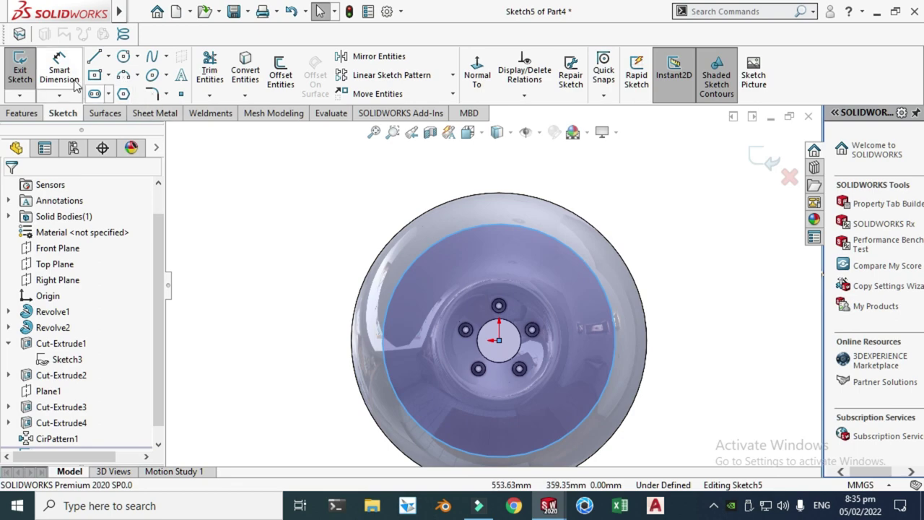
# - Dimension the circle's diameter and set it to 450 mm
pyautogui.click(75, 83)
pyautogui.click(437, 240)
pyautogui.click(284, 204)
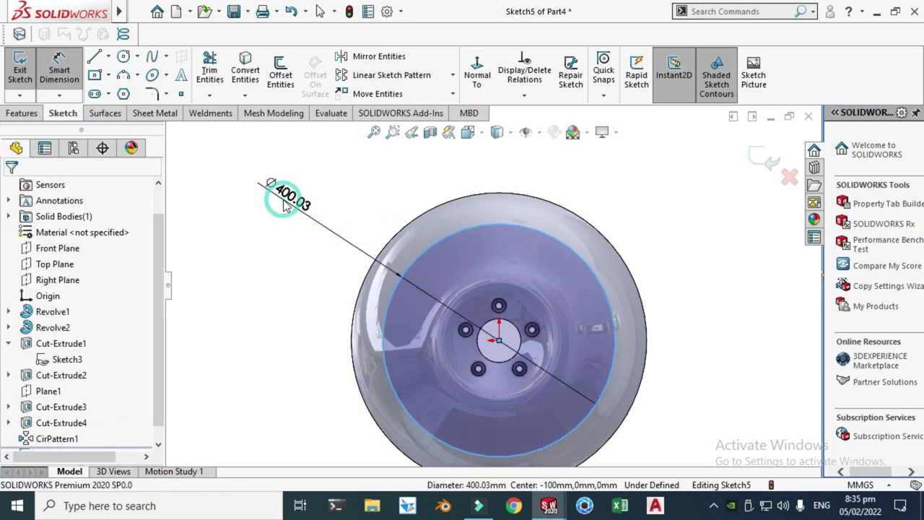
pyautogui.write('45')
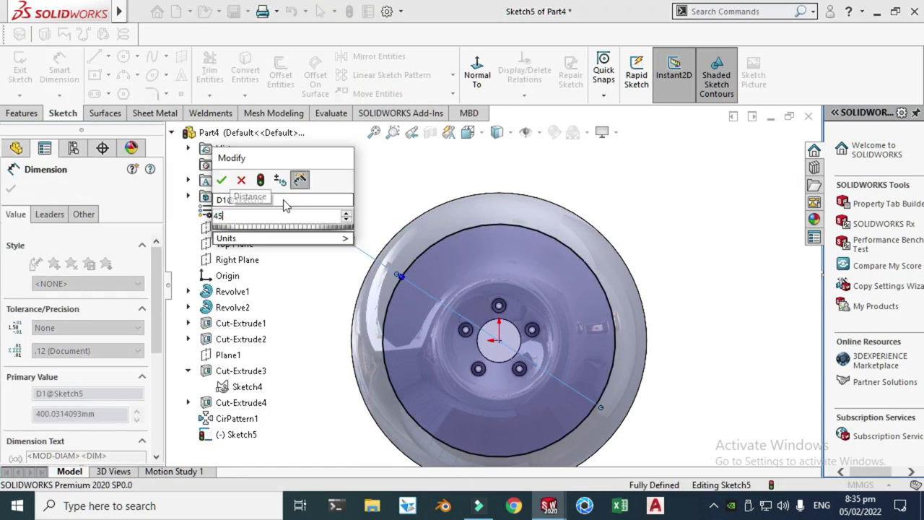
pyautogui.write('0')
pyautogui.press('Return')
pyautogui.press('Escape')
pyautogui.press('Escape')
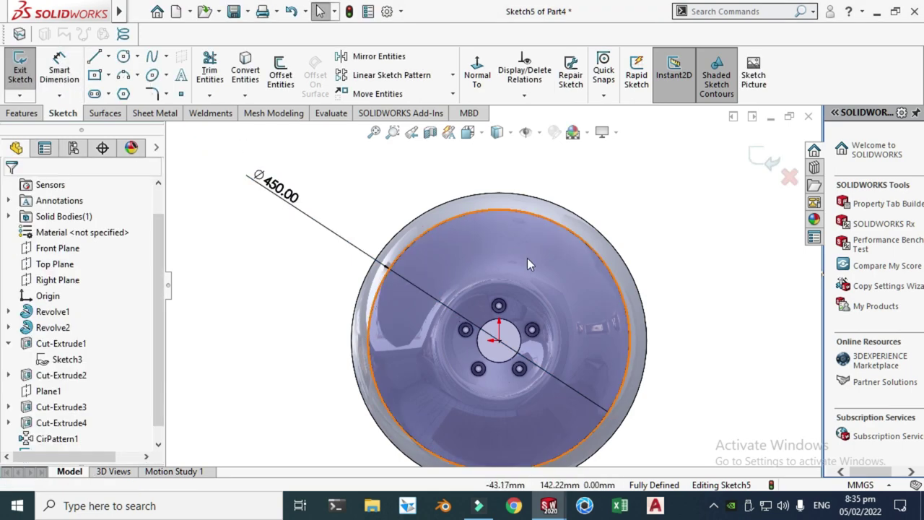
# - Draw a vertical centerline from the origin up to the 450 mm circle
pyautogui.click(109, 57)
pyautogui.click(128, 91)
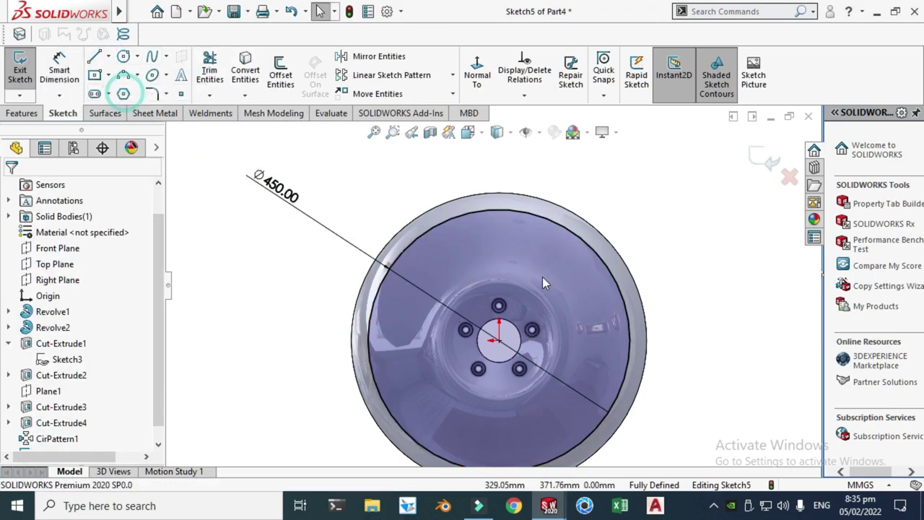
pyautogui.scroll(2, 543, 244)
pyautogui.click(476, 383)
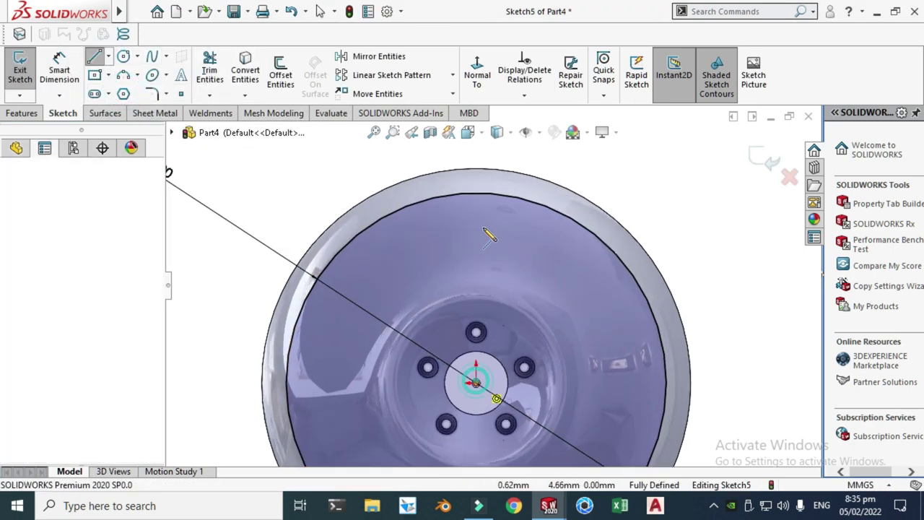
pyautogui.click(476, 194)
pyautogui.press('Escape')
pyautogui.scroll(-2, 387, 411)
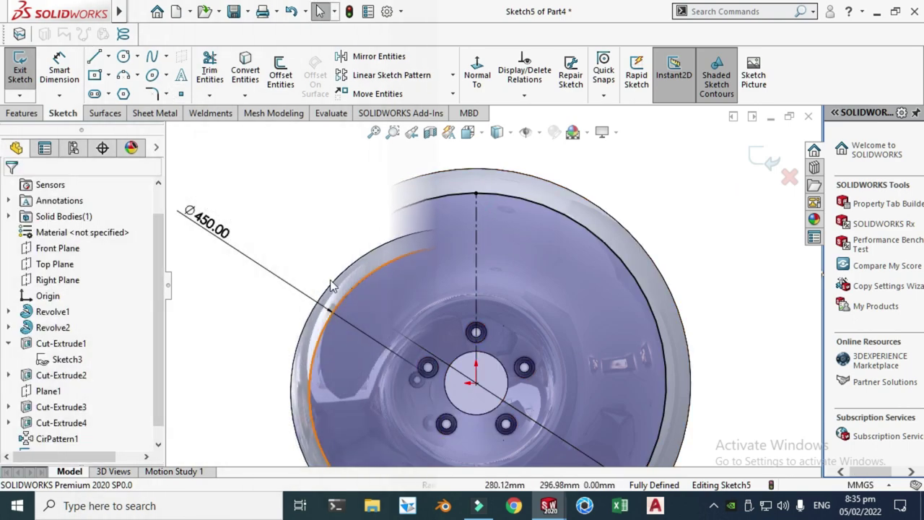
# - Sketch a three-point arc beside the centerline, from the 450 mm circle toward the hub, with a chord about 138 mm long, bulging away from the centerline
pyautogui.click(137, 75)
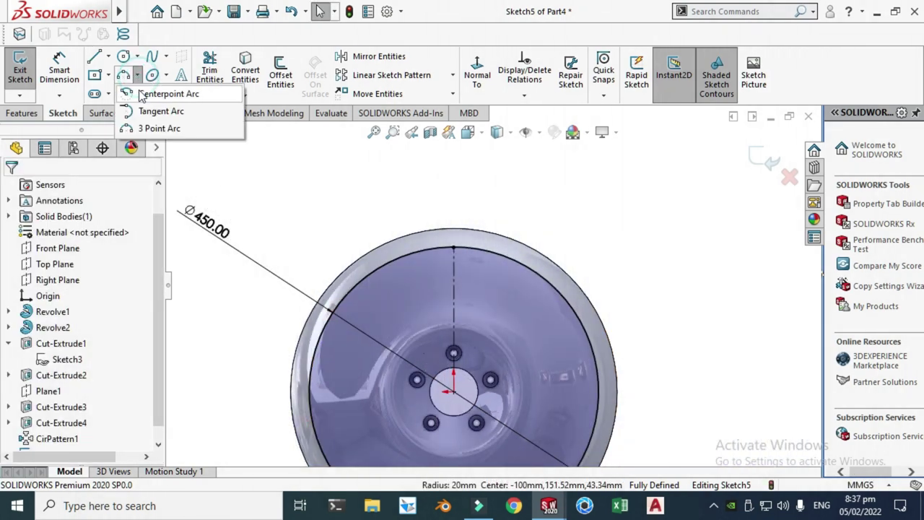
pyautogui.click(157, 127)
pyautogui.scroll(2, 428, 310)
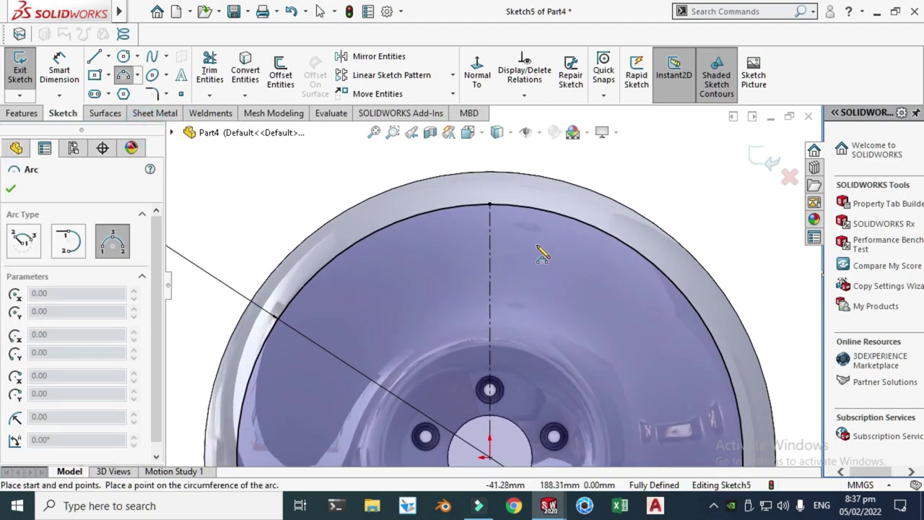
pyautogui.click(533, 208)
pyautogui.click(533, 363)
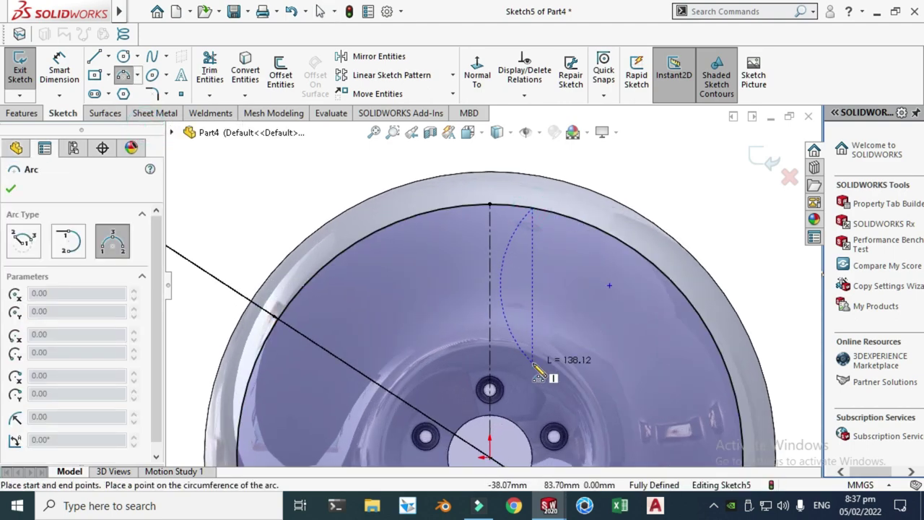
pyautogui.click(549, 318)
pyautogui.press('Escape')
pyautogui.scroll(-2, 529, 316)
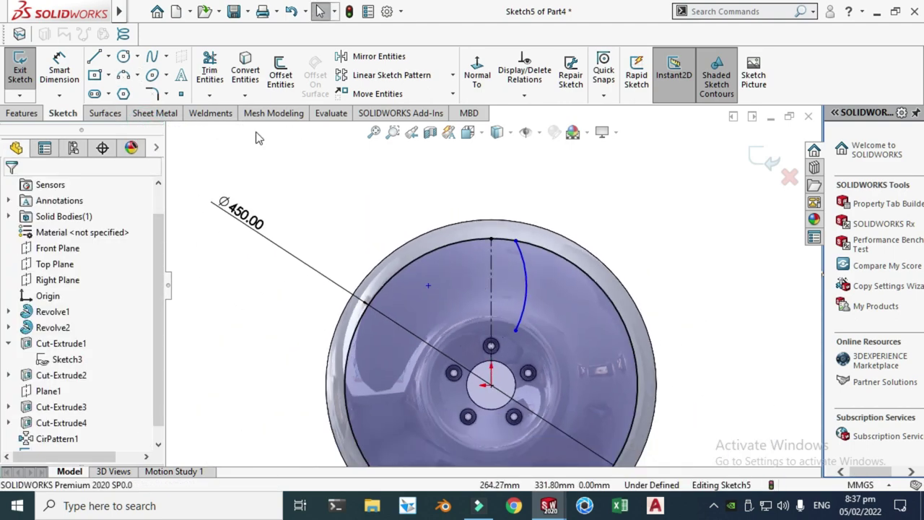
# - Sketch a three-point arc of about 50 mm radius from the side arc's hub-side end across the centerline, bulging toward the hub
pyautogui.click(135, 75)
pyautogui.scroll(-5, 492, 331)
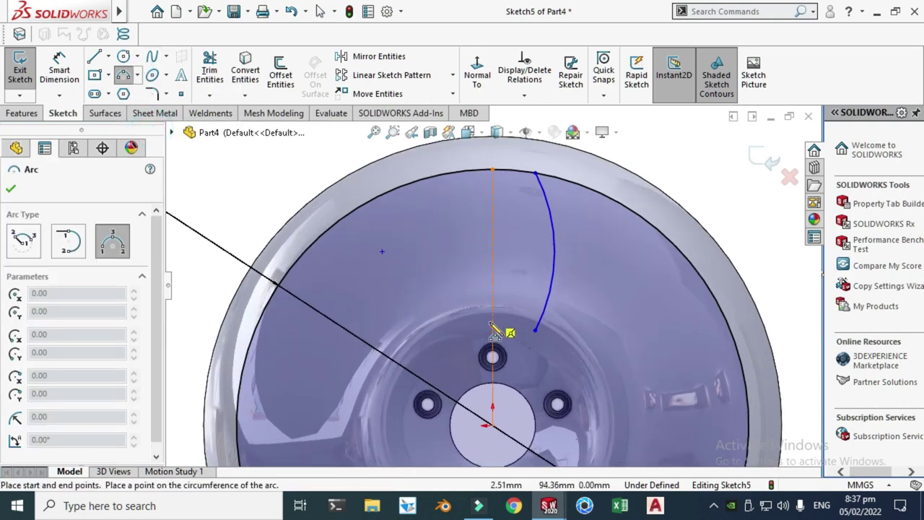
pyautogui.click(411, 330)
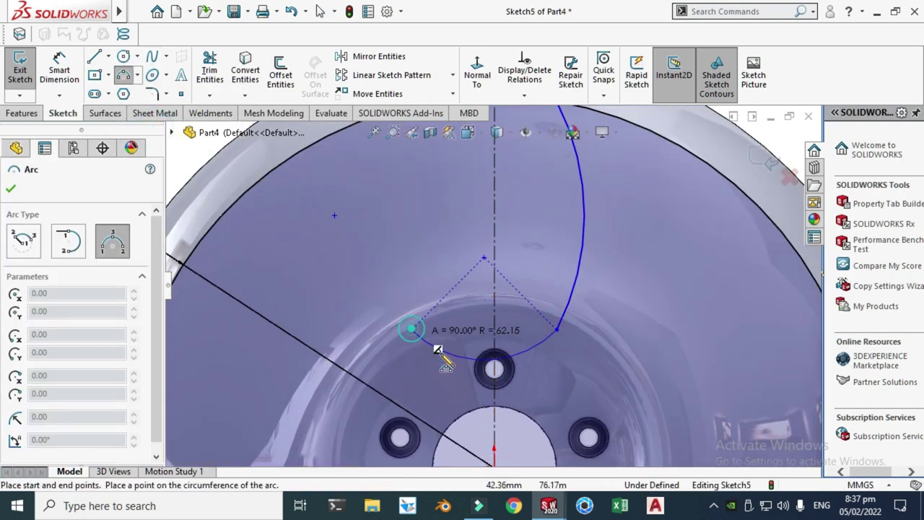
pyautogui.click(494, 368)
pyautogui.press('Escape')
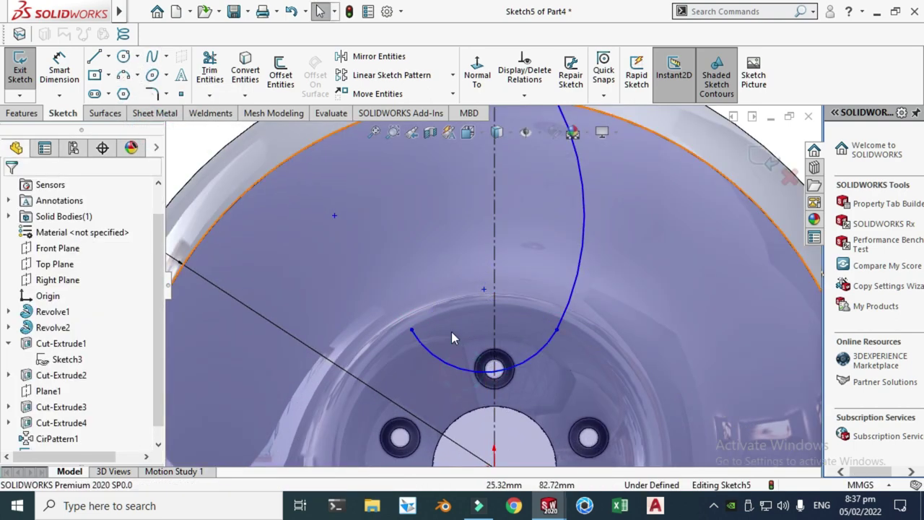
# - Make the hub-side arc tangent to the long side arc
pyautogui.click(543, 354)
pyautogui.keyDown('ctrl'); pyautogui.click(568, 309); pyautogui.keyUp('ctrl')
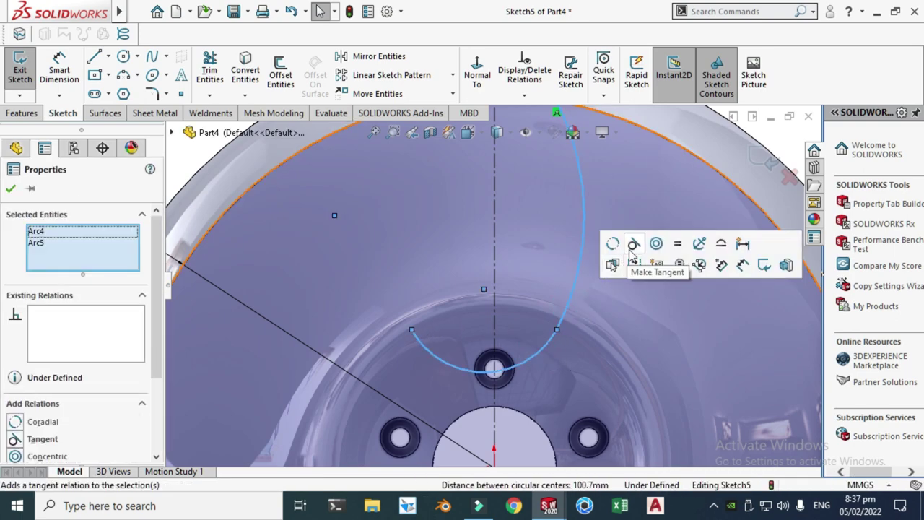
pyautogui.click(633, 246)
pyautogui.scroll(4, 499, 285)
pyautogui.press('Escape')
# - Dimension the hub-side arc's radius and set it to 20 mm
pyautogui.click(59, 70)
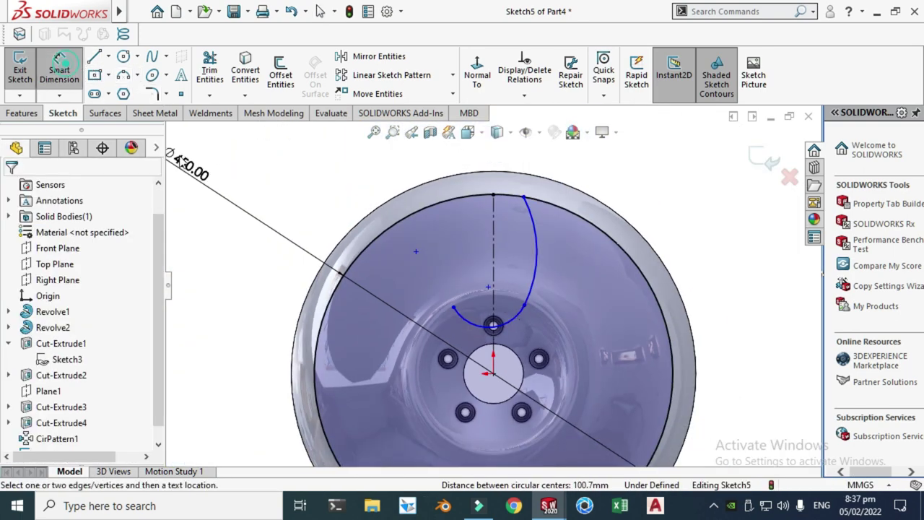
pyautogui.scroll(-3, 509, 275)
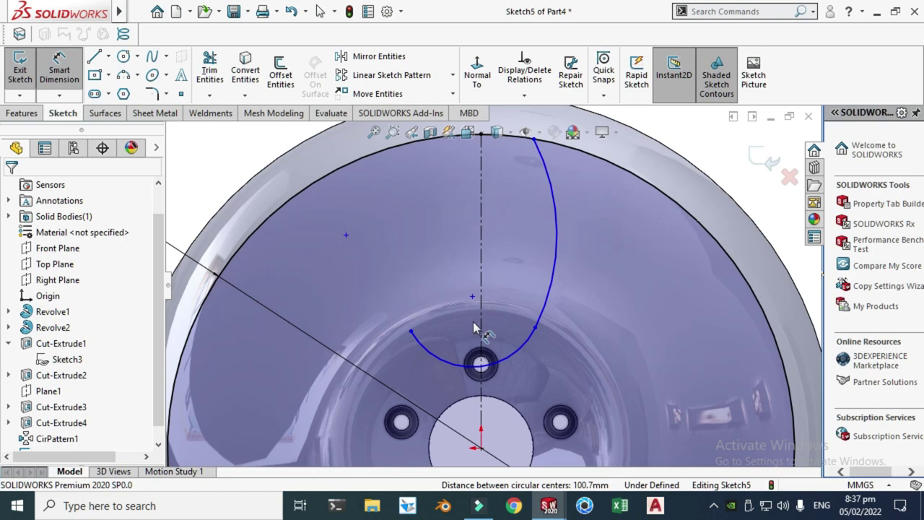
pyautogui.click(438, 361)
pyautogui.click(403, 369)
pyautogui.write('20')
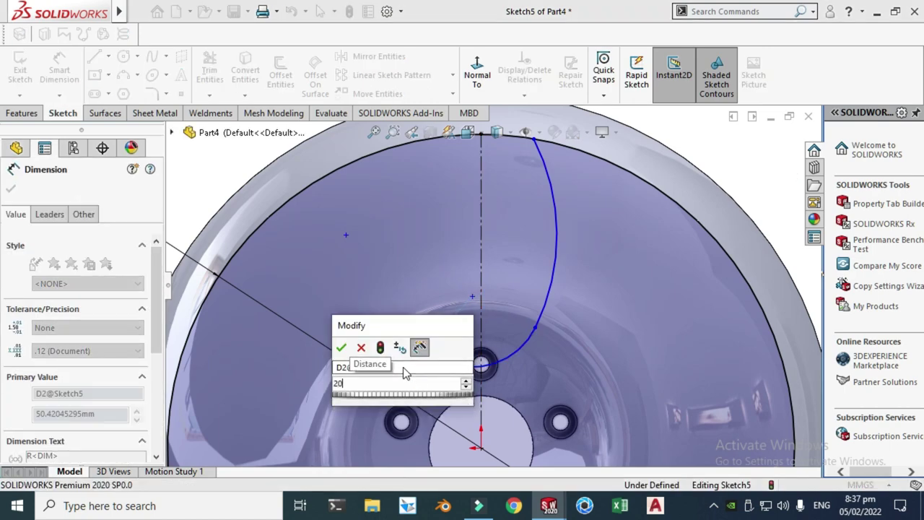
pyautogui.press('Return')
# - Dimension the long side arc's radius and set it to 700 mm
pyautogui.click(554, 275)
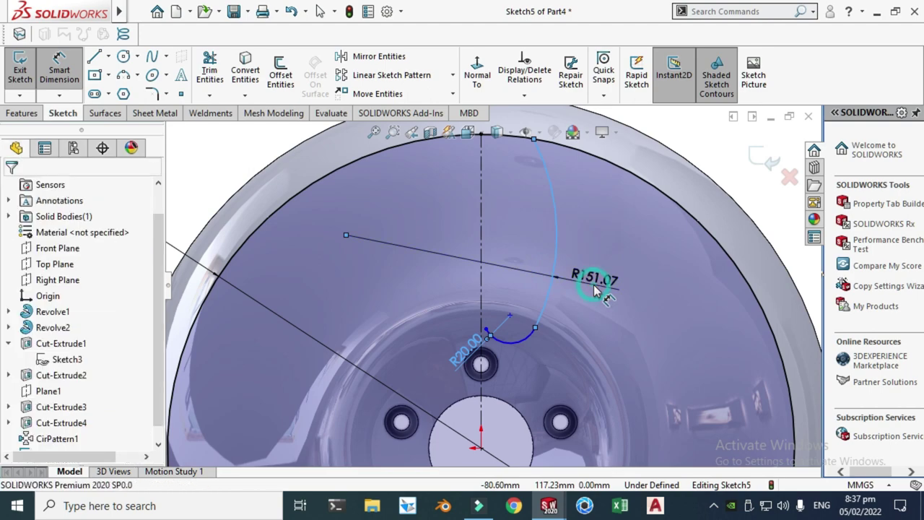
pyautogui.click(596, 288)
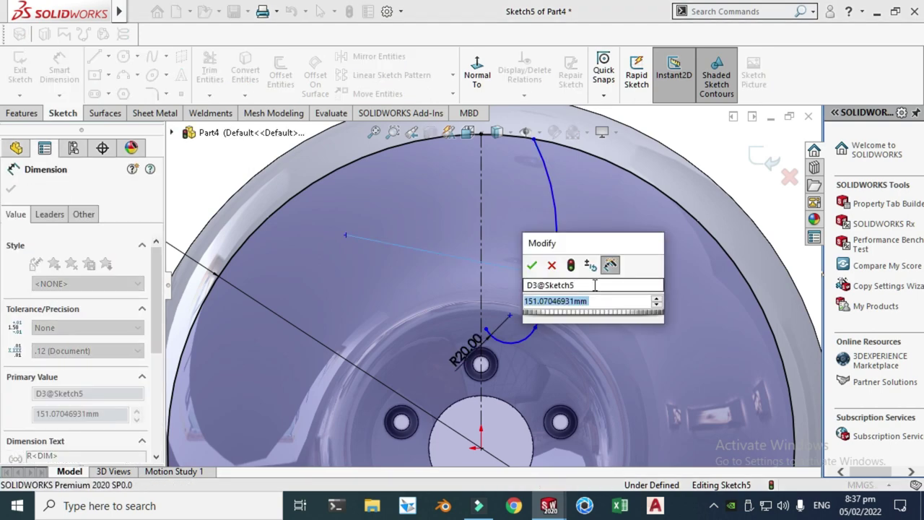
pyautogui.write('700')
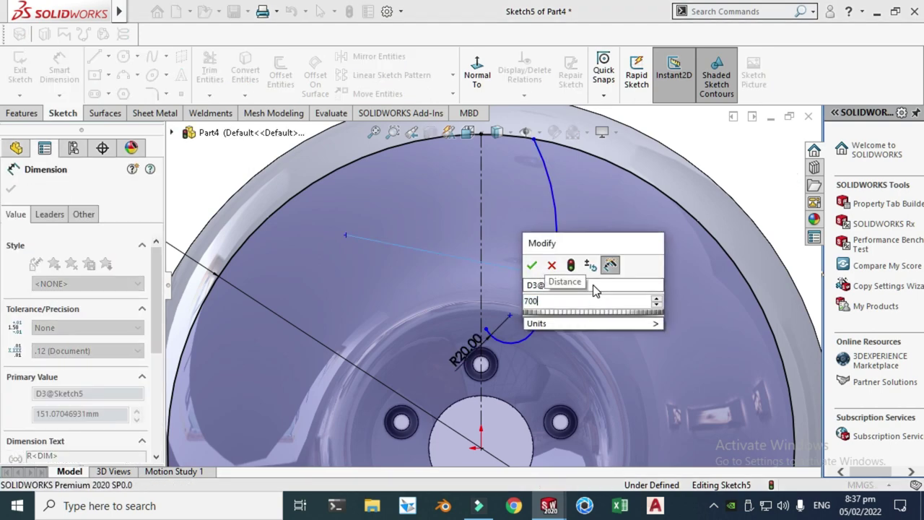
pyautogui.press('Return')
pyautogui.press('Escape')
# - Move the junction of the R700 and R20 arcs back up between the uppermost bolt hole and the 450 mm circle
pyautogui.scroll(8, 522, 263)
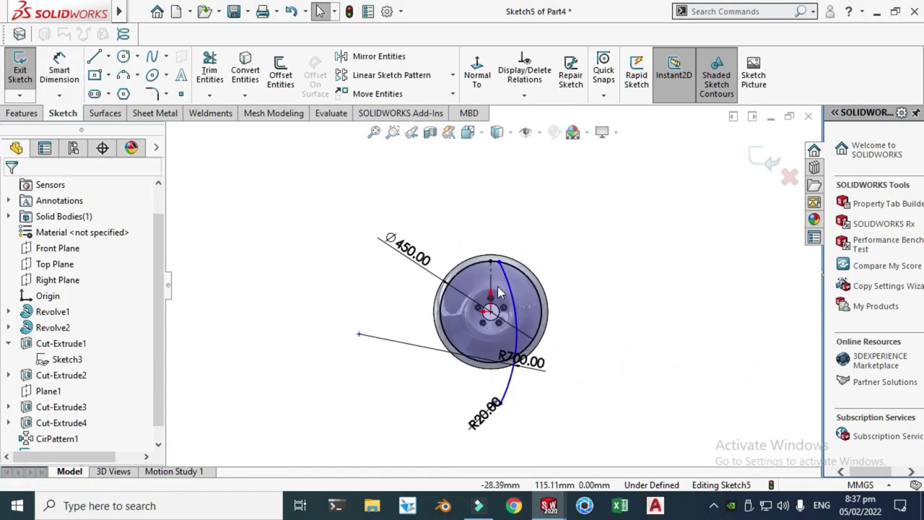
pyautogui.scroll(-2, 498, 292)
pyautogui.scroll(1, 498, 347)
pyautogui.scroll(-3, 501, 413)
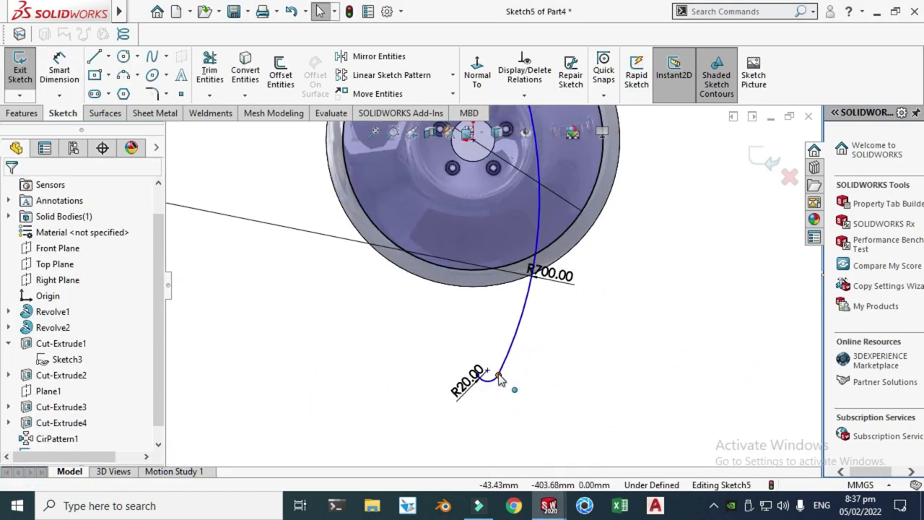
pyautogui.moveTo(498, 375); pyautogui.dragTo(479, 172)
pyautogui.scroll(4, 491, 173)
pyautogui.scroll(-5, 499, 155)
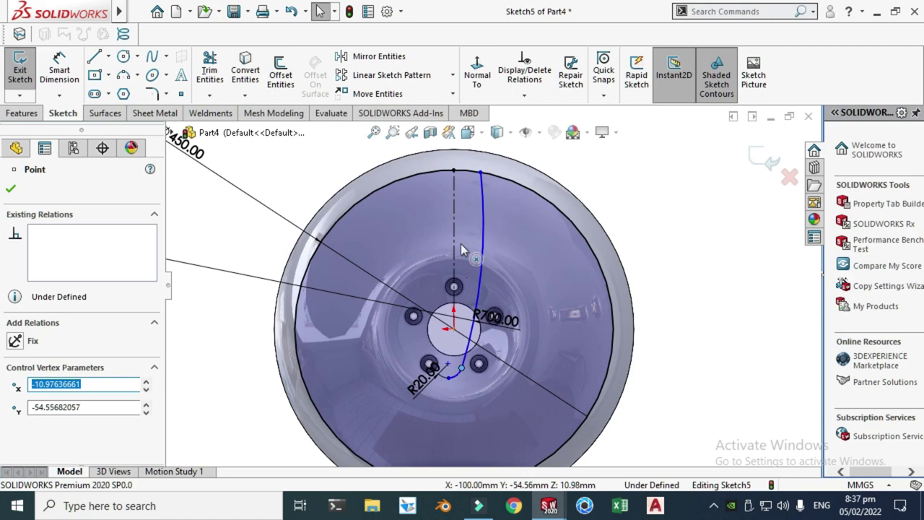
pyautogui.scroll(-3, 463, 250)
pyautogui.scroll(1, 465, 427)
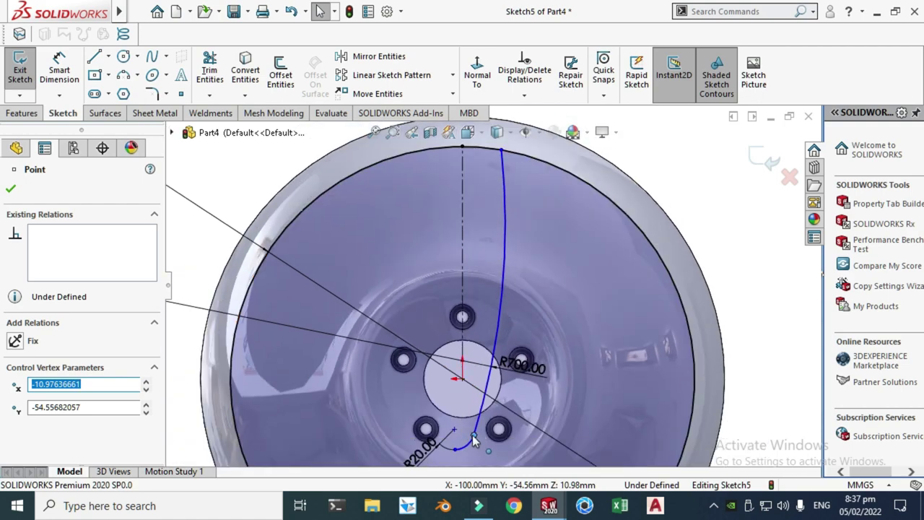
pyautogui.moveTo(475, 441); pyautogui.dragTo(485, 239)
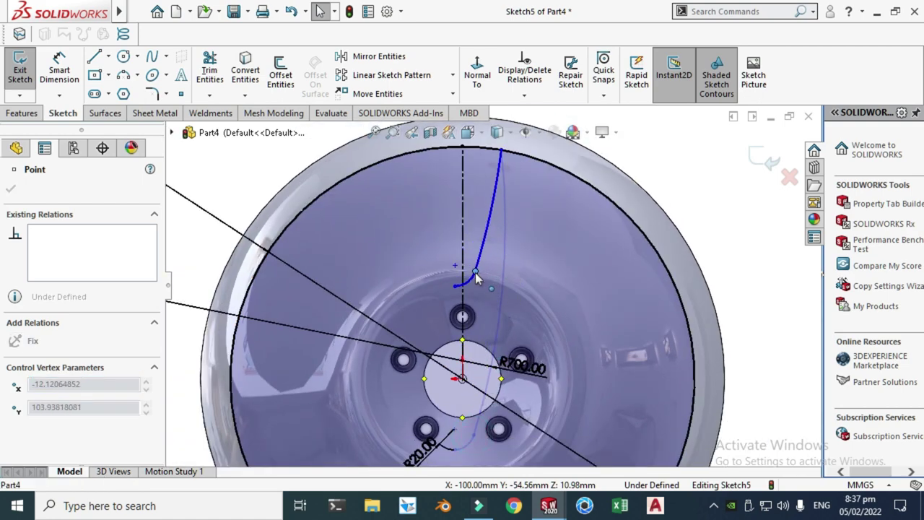
pyautogui.moveTo(476, 271); pyautogui.dragTo(474, 272)
# - Make the R20 arc's center point coincident with the vertical centerline
pyautogui.scroll(-5, 458, 245)
pyautogui.click(448, 295)
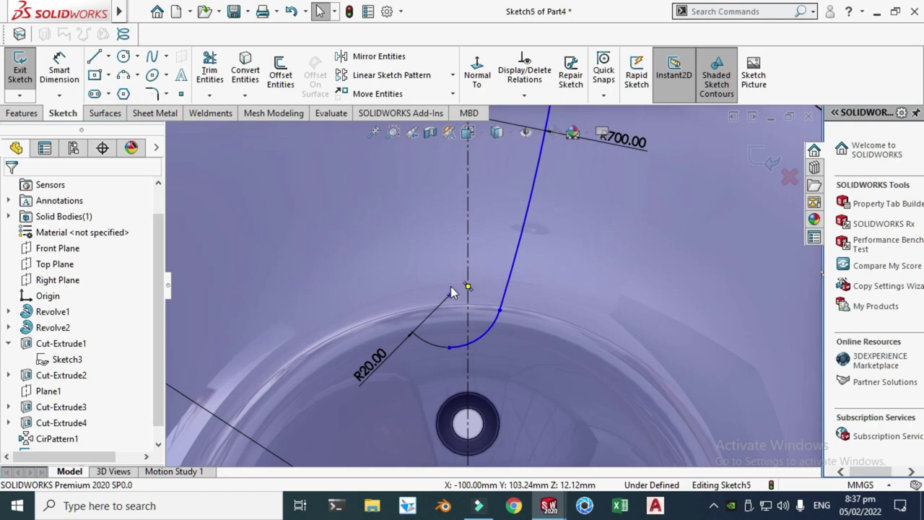
pyautogui.click(465, 285)
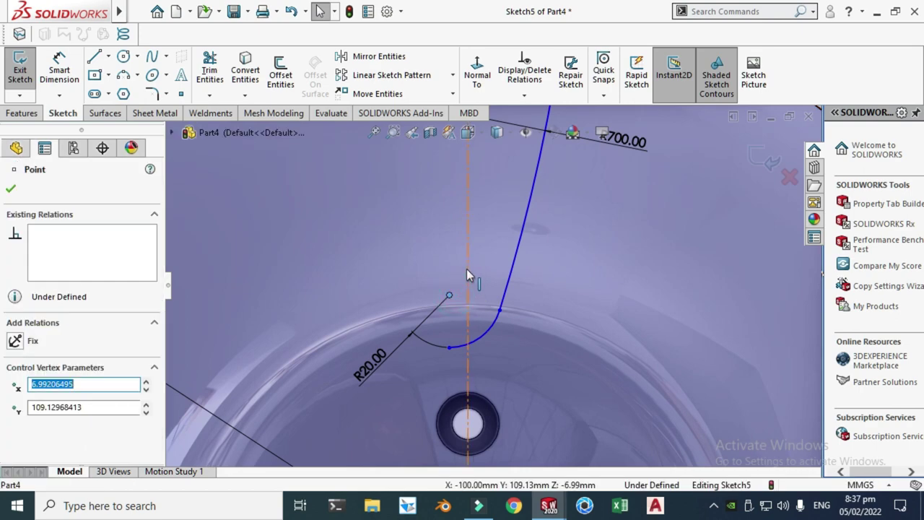
pyautogui.keyDown('ctrl'); pyautogui.click(468, 278); pyautogui.keyUp('ctrl')
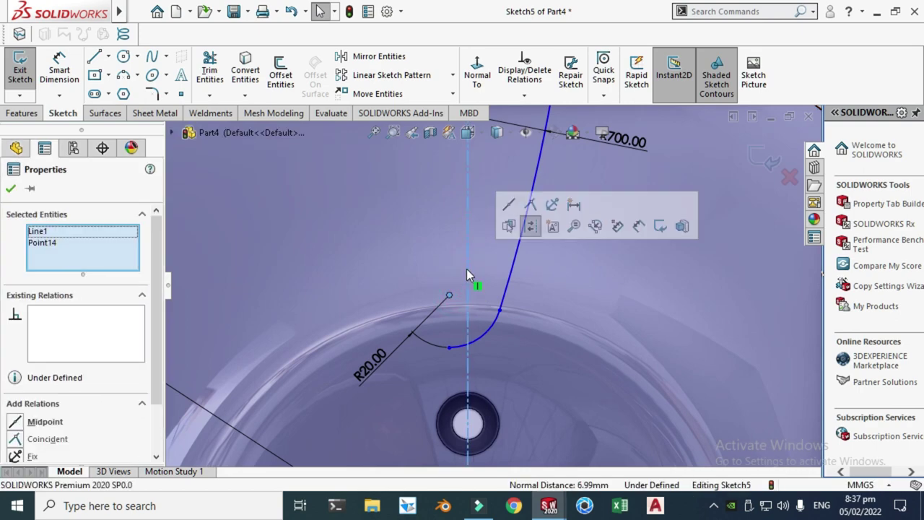
pyautogui.click(531, 205)
pyautogui.scroll(4, 433, 295)
pyautogui.click(436, 295)
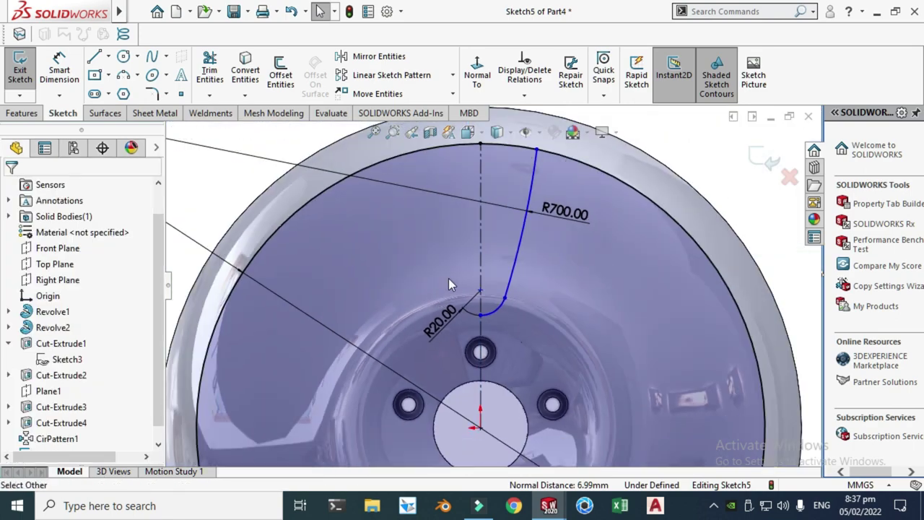
# - Extend the R20 arc's free end past the centerline and make its two endpoints horizontal to each other
pyautogui.scroll(-2, 448, 278)
pyautogui.moveTo(495, 331); pyautogui.dragTo(470, 302)
pyautogui.scroll(-4, 516, 213)
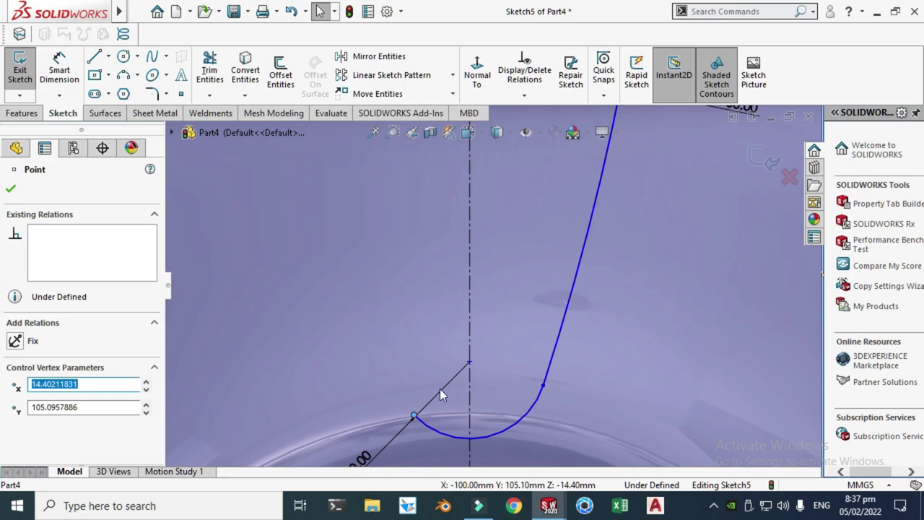
pyautogui.click(413, 417)
pyautogui.keyDown('ctrl'); pyautogui.click(543, 385); pyautogui.keyUp('ctrl')
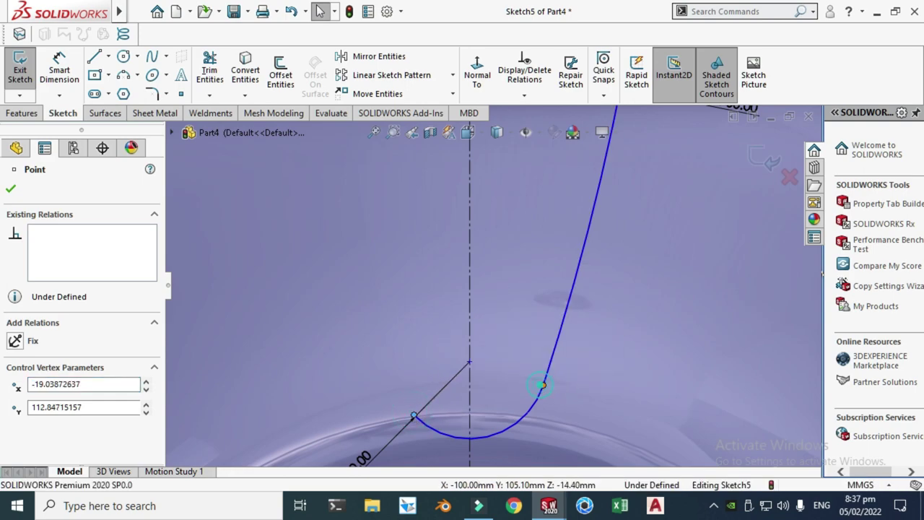
pyautogui.click(583, 321)
pyautogui.scroll(5, 525, 369)
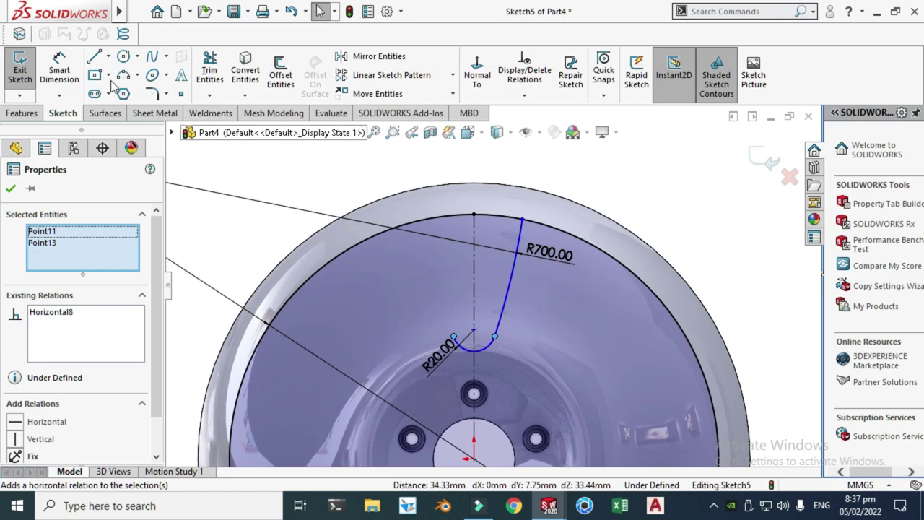
# - Dimension the vertical distance from the origin to the R20 arc's center and set it to 120 mm
pyautogui.click(73, 70)
pyautogui.scroll(1, 452, 359)
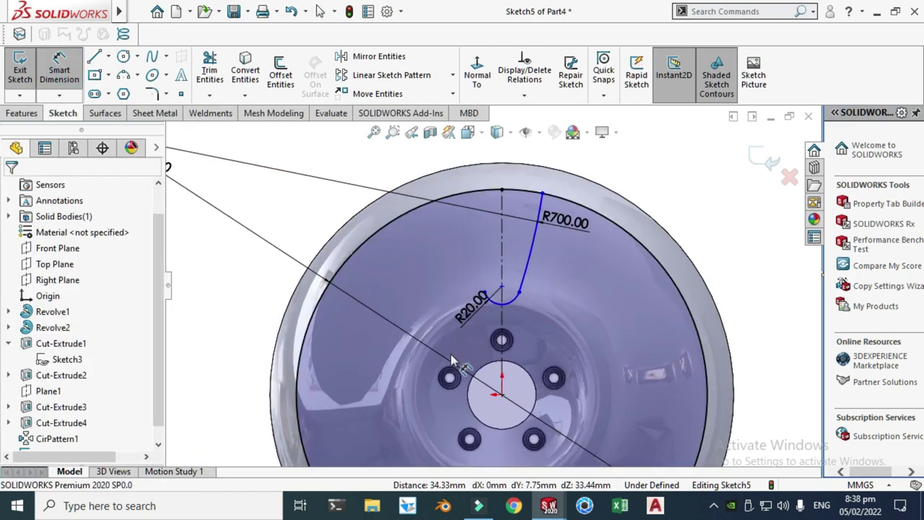
pyautogui.click(502, 288)
pyautogui.click(502, 394)
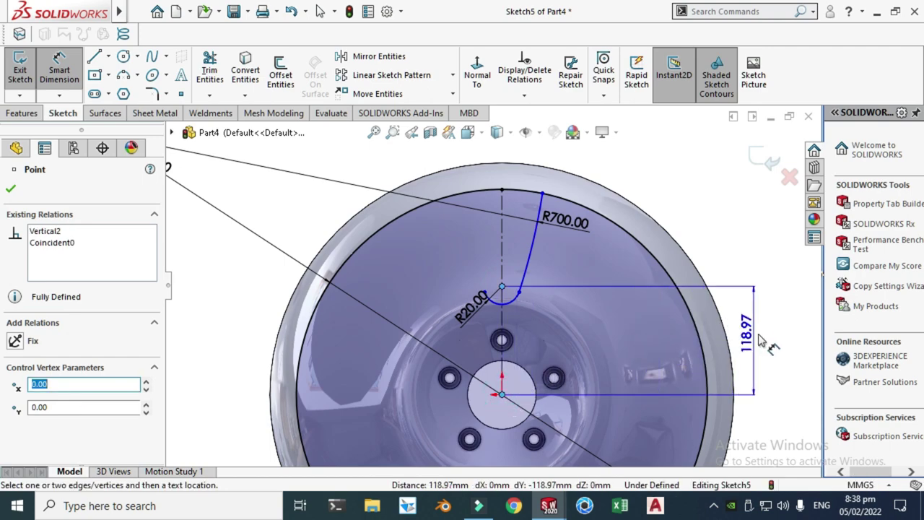
pyautogui.click(771, 336)
pyautogui.write('120')
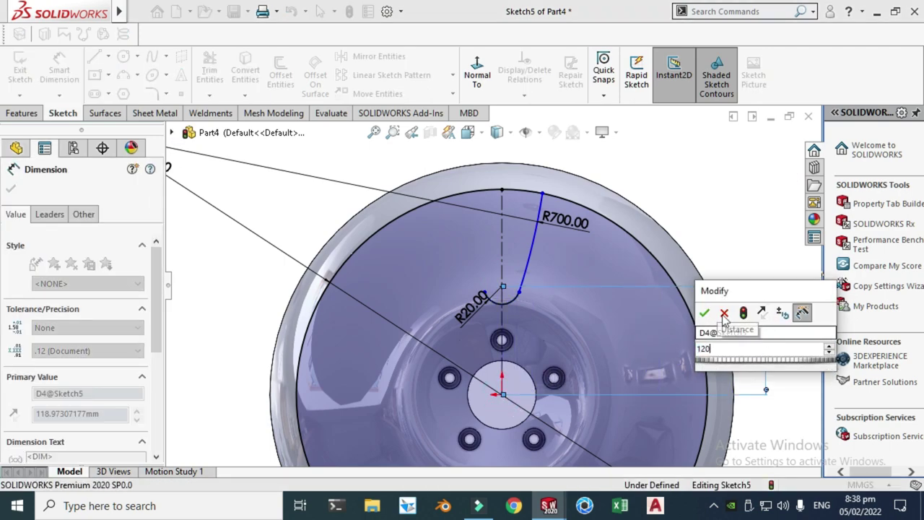
pyautogui.press('Return')
pyautogui.press('Escape')
# - Dimension the horizontal distance from the centerline to the R700 arc's outer end and set it to 40 mm
pyautogui.scroll(3, 460, 201)
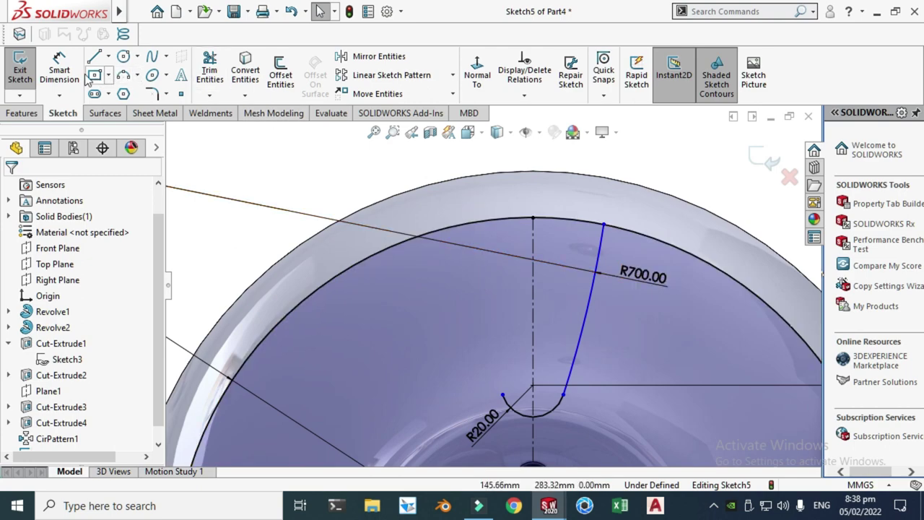
pyautogui.click(59, 70)
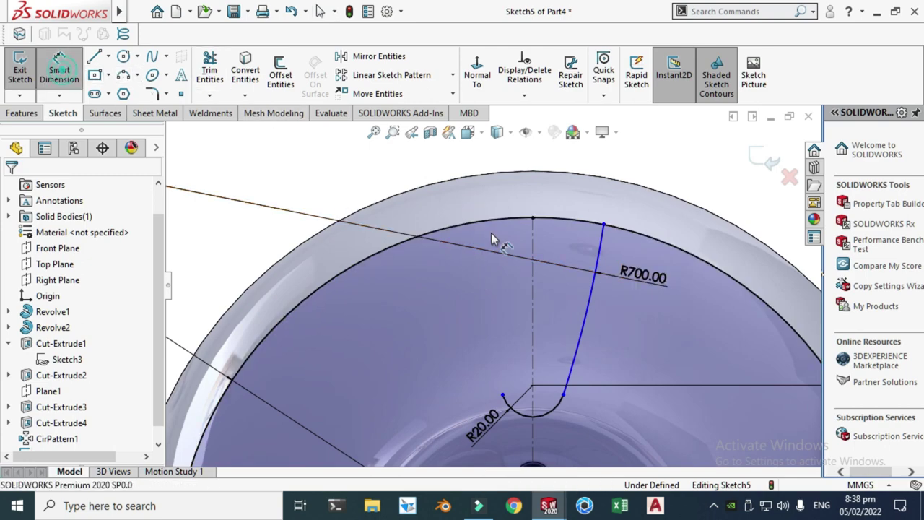
pyautogui.click(573, 229)
pyautogui.click(533, 260)
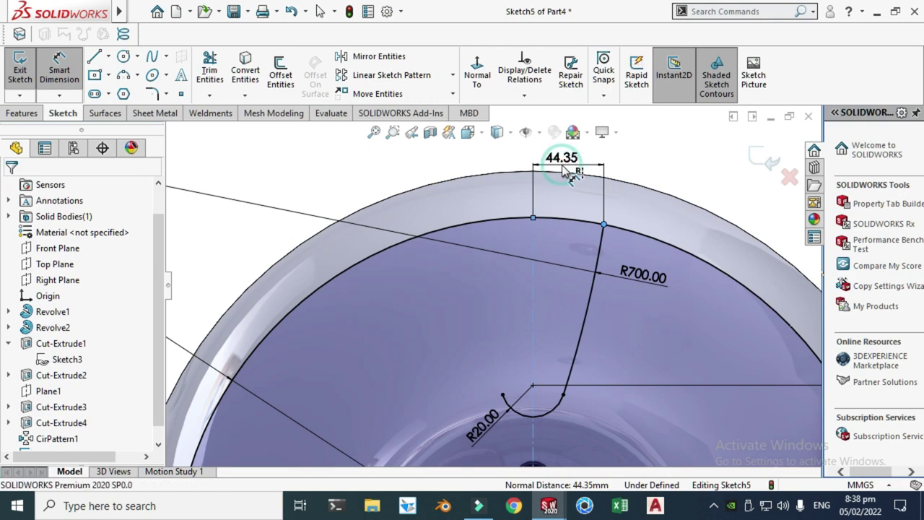
pyautogui.click(567, 167)
pyautogui.write('40')
pyautogui.press('Return')
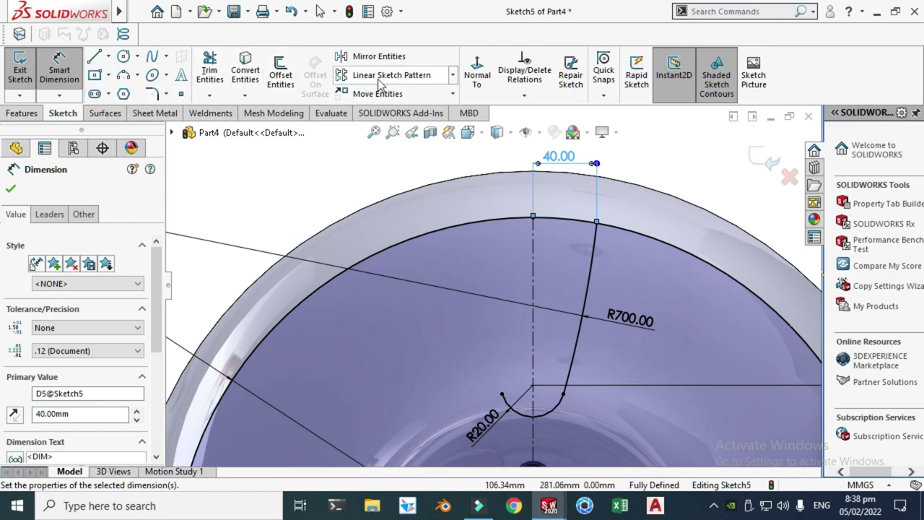
# - Mirror the R700 arc about the vertical centerline, keeping the original
pyautogui.click(396, 57)
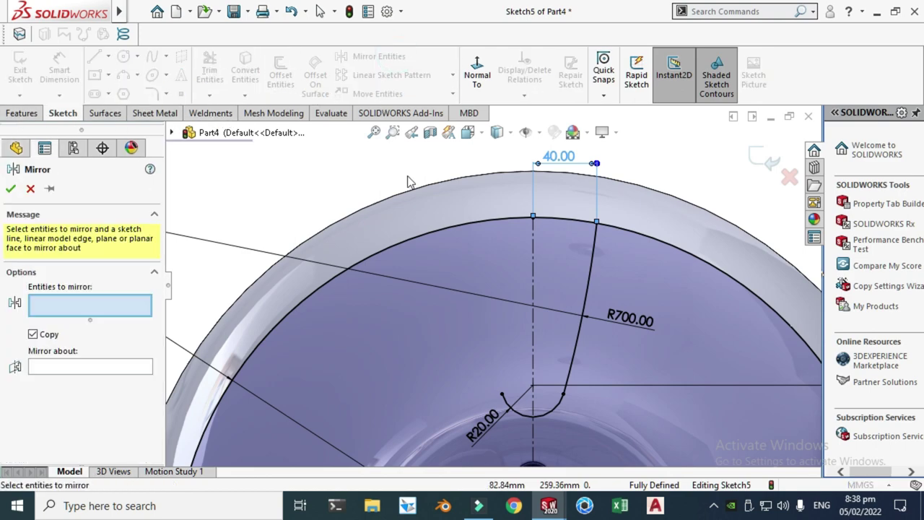
pyautogui.click(591, 285)
pyautogui.click(94, 367)
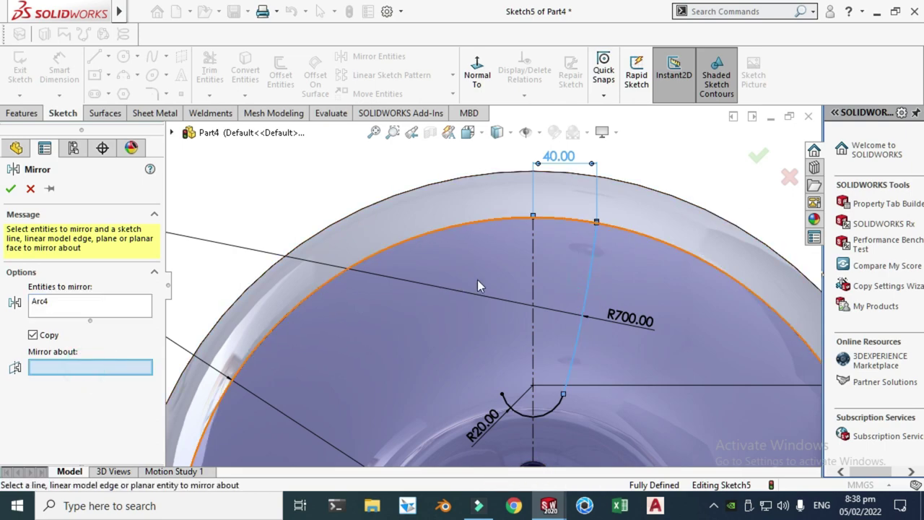
pyautogui.click(538, 264)
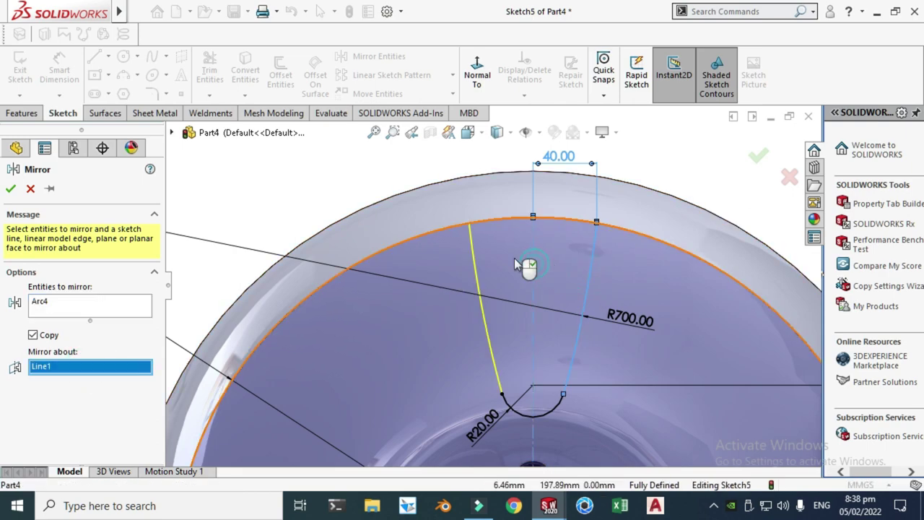
pyautogui.click(10, 189)
pyautogui.scroll(2, 375, 246)
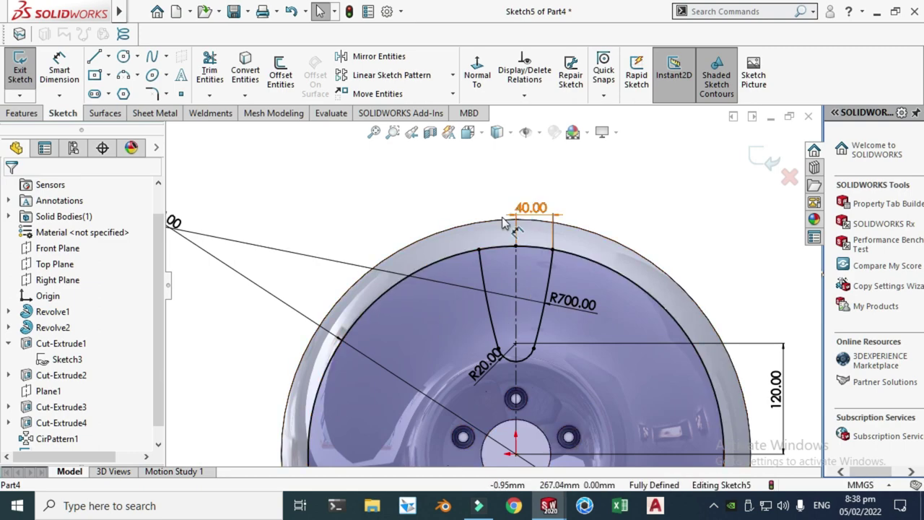
pyautogui.scroll(1, 503, 224)
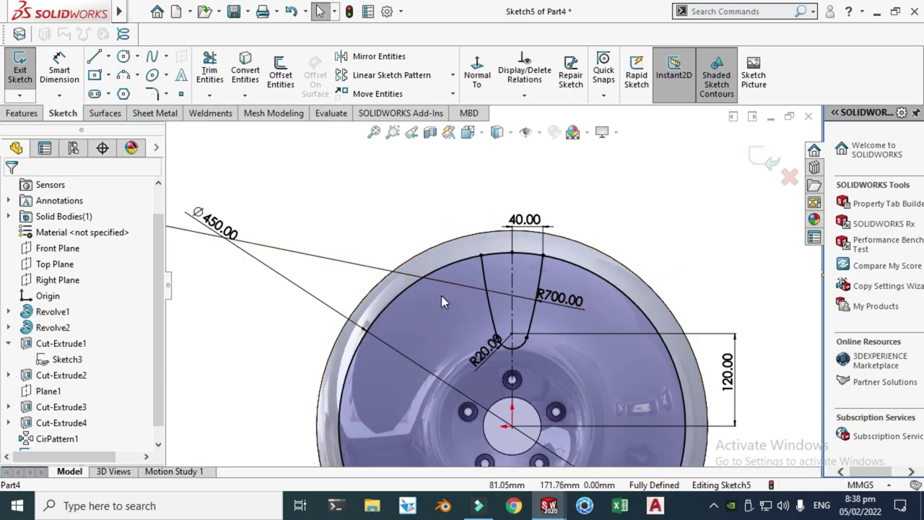
# - Sketch a construction line from the origin to the 450 mm circle, angled to the left of the vertical centerline
pyautogui.click(107, 56)
pyautogui.click(123, 92)
pyautogui.scroll(-2, 428, 298)
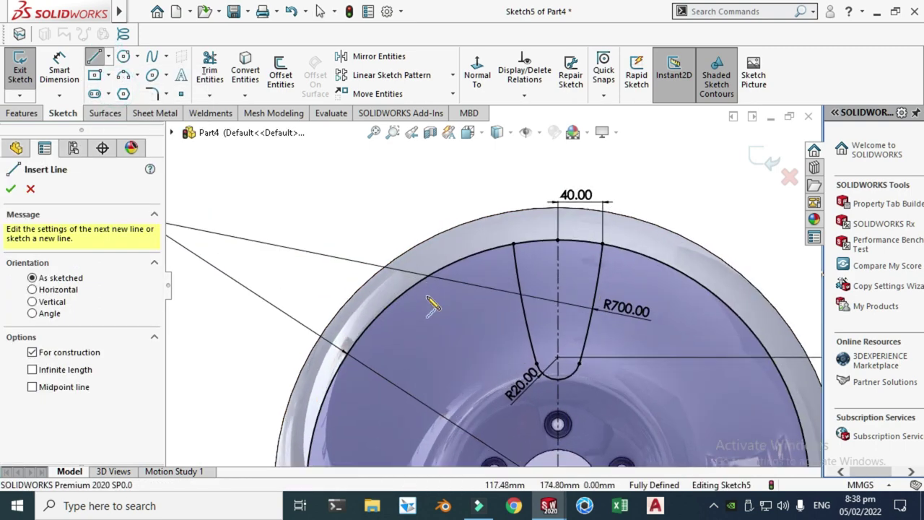
pyautogui.scroll(2, 427, 298)
pyautogui.click(557, 409)
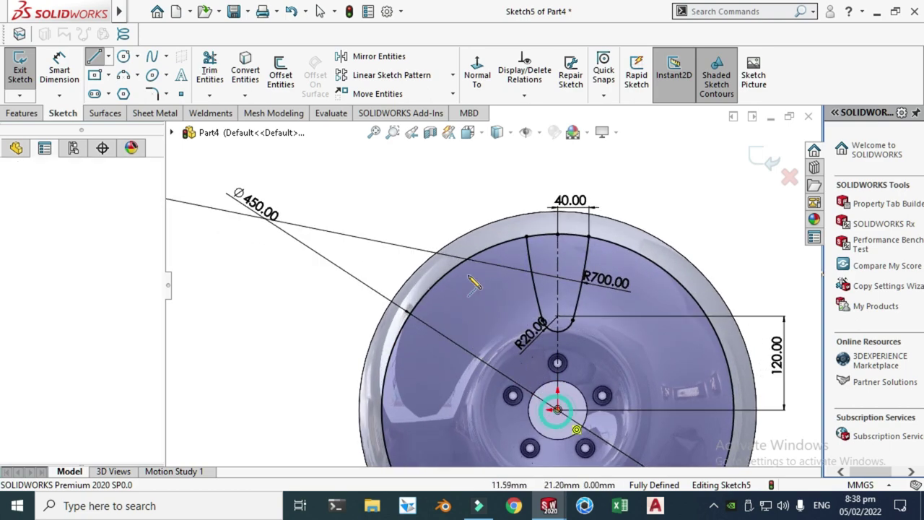
pyautogui.click(457, 267)
# - Dimension the angle between the new construction line and the vertical centerline and set it to 22.5°
pyautogui.click(59, 70)
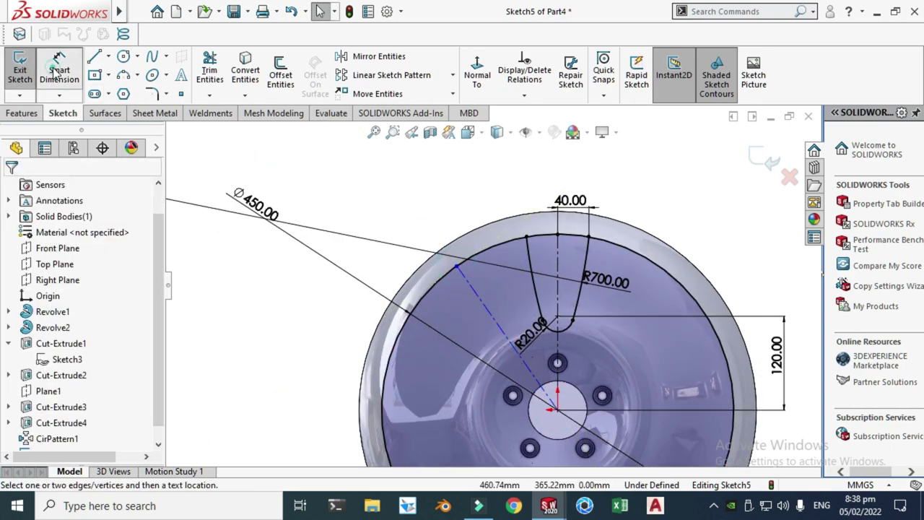
pyautogui.scroll(-3, 520, 281)
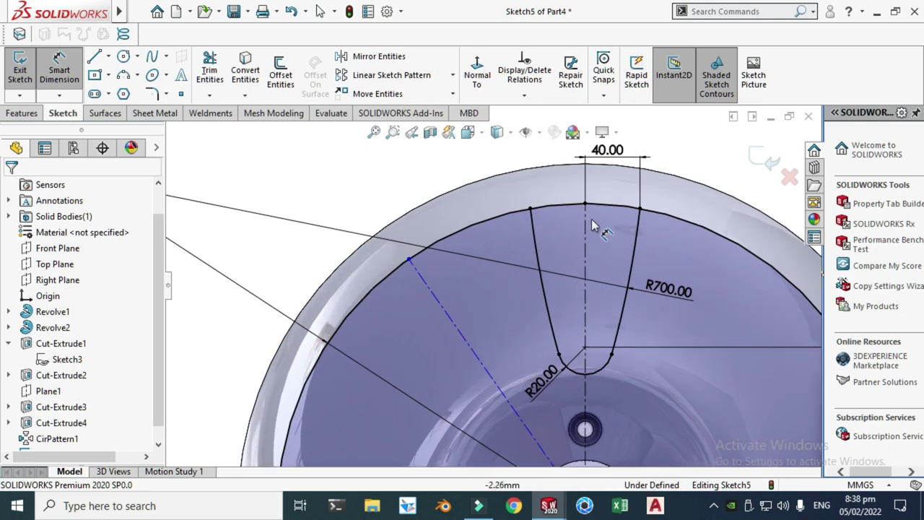
pyautogui.click(449, 324)
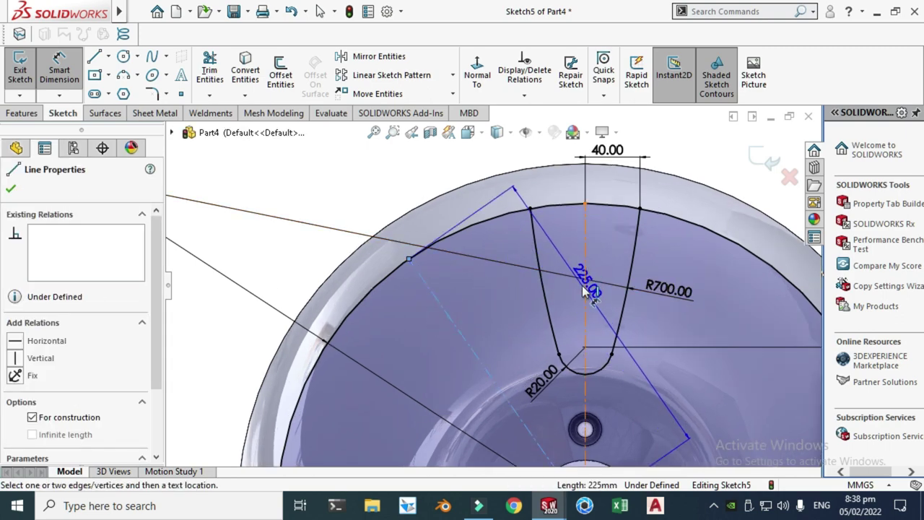
pyautogui.click(585, 288)
pyautogui.click(526, 304)
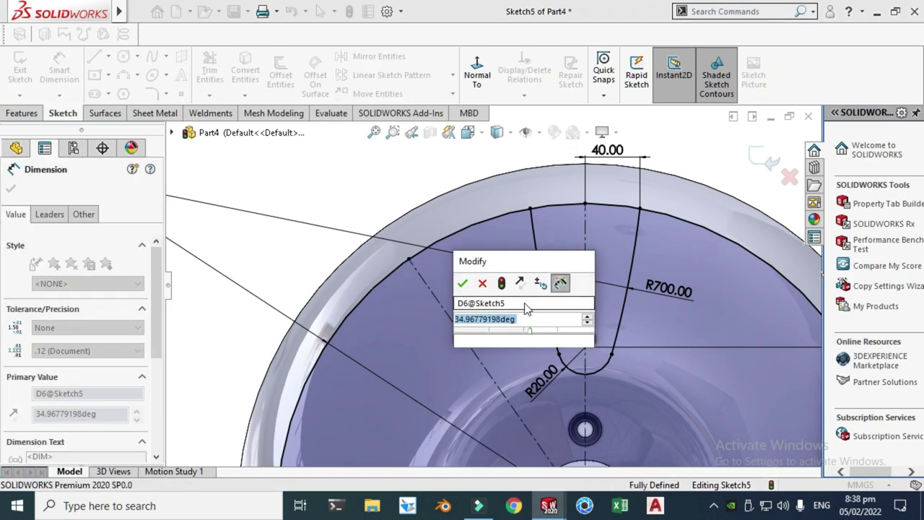
pyautogui.write('22.5')
pyautogui.press('Return')
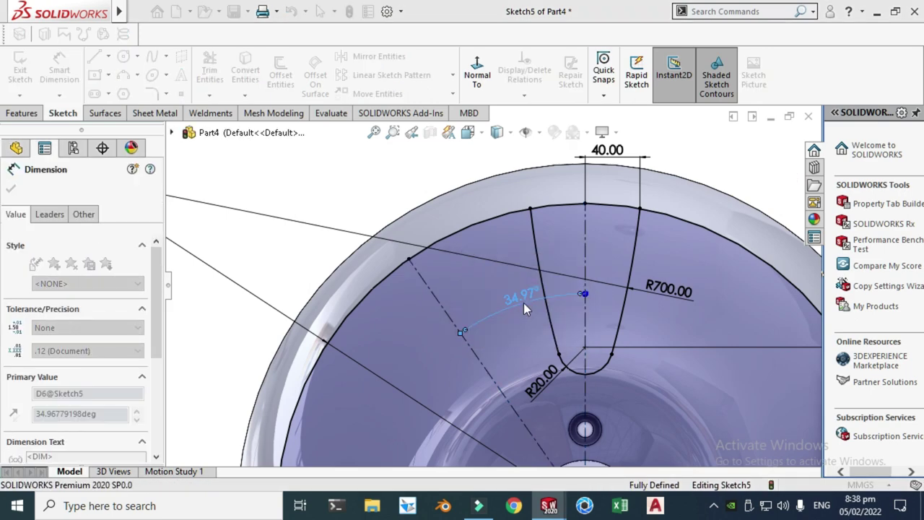
pyautogui.press('Escape')
pyautogui.scroll(-4, 520, 288)
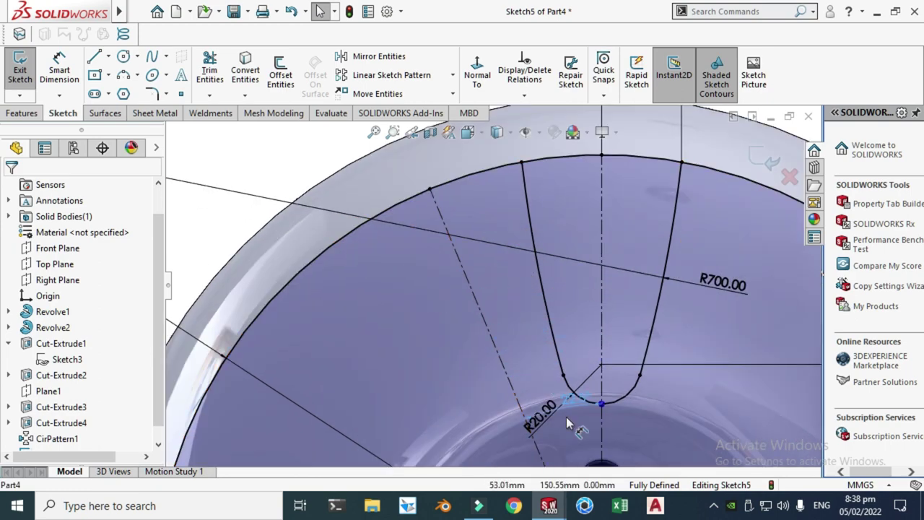
pyautogui.press('Escape')
# - Sketch a three-point arc of about 72 mm radius inward from the 450 mm circle, between the angled centerline and the mirrored arc
pyautogui.scroll(2, 490, 281)
pyautogui.scroll(-2, 438, 196)
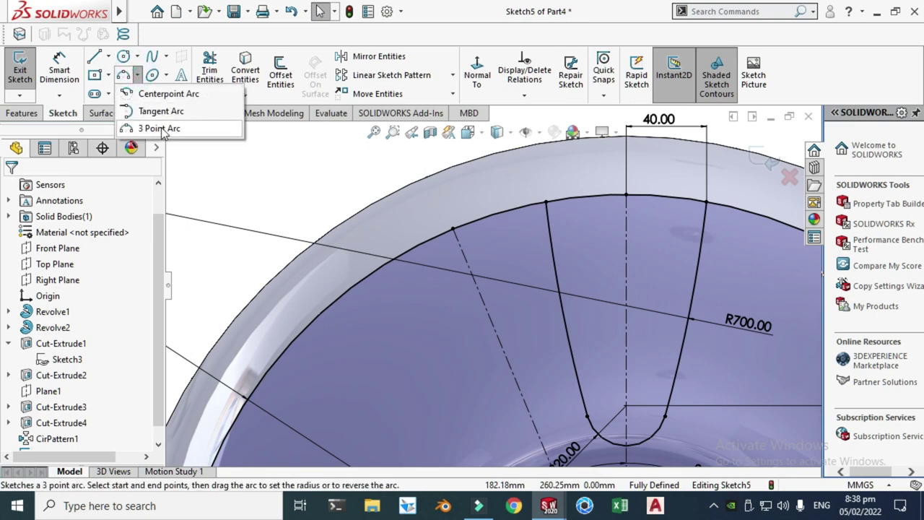
pyautogui.click(157, 128)
pyautogui.click(494, 216)
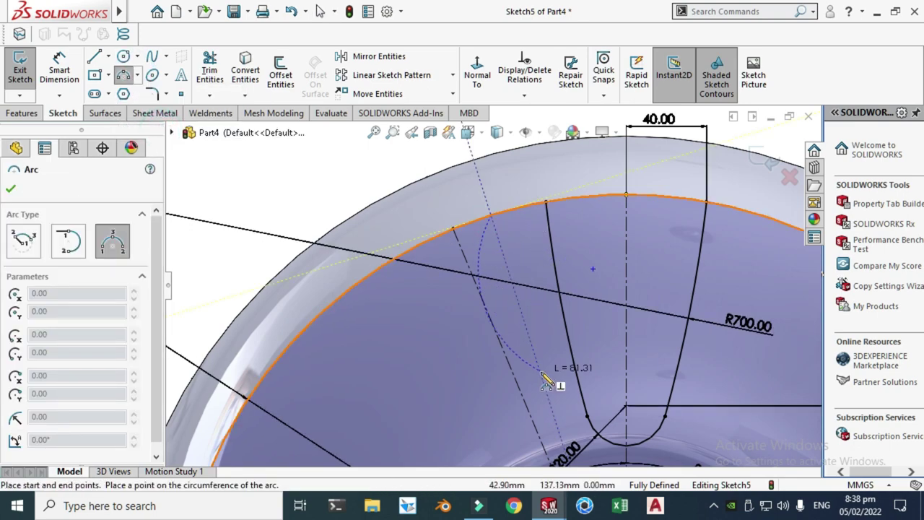
pyautogui.click(542, 374)
pyautogui.click(547, 318)
pyautogui.press('Escape')
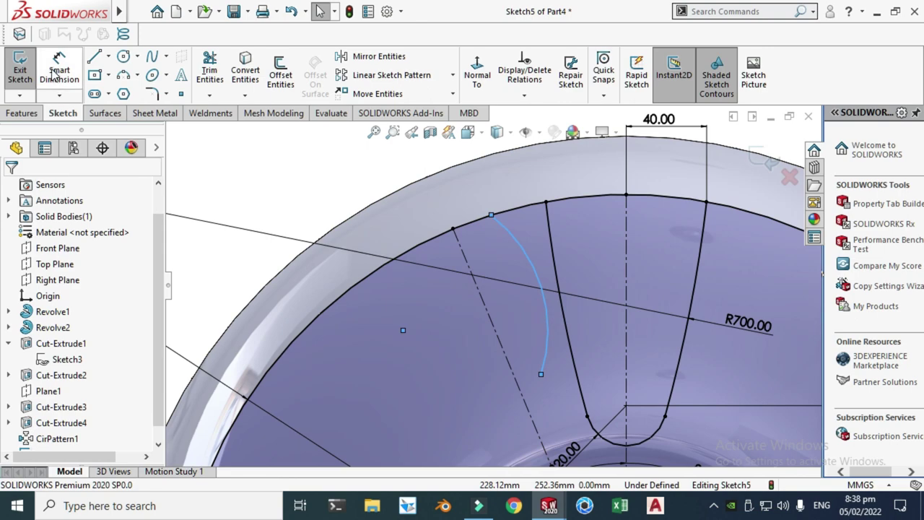
# - Dimension the radius of the new three-point arc and set it to 150 mm
pyautogui.click(59, 75)
pyautogui.click(532, 267)
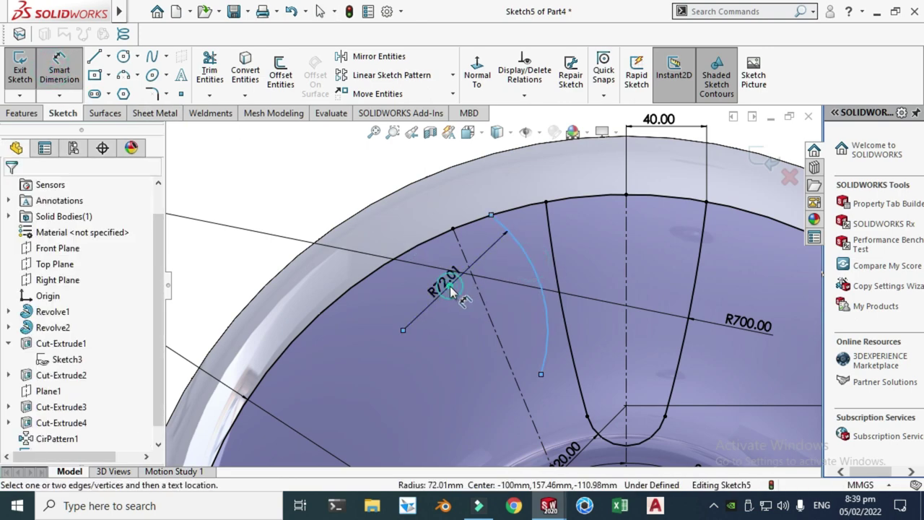
pyautogui.click(452, 291)
pyautogui.write('150')
pyautogui.press('Return')
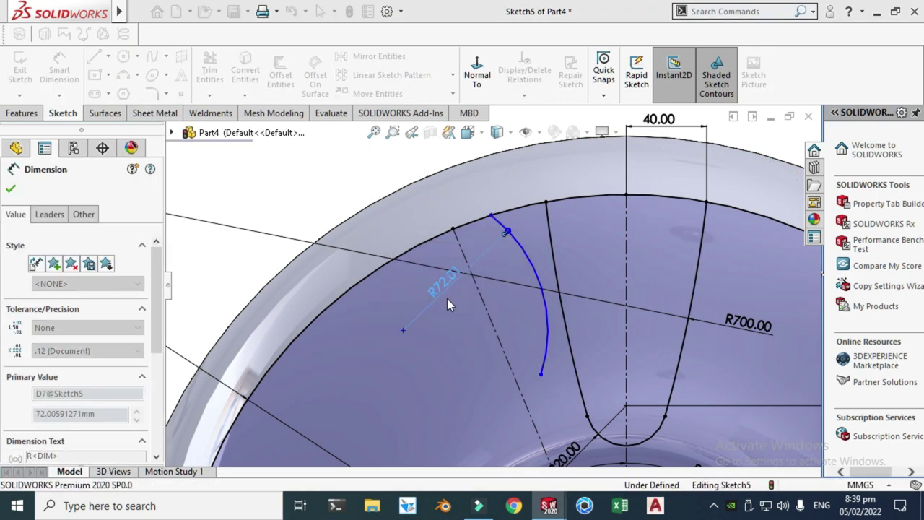
pyautogui.press('Escape')
# - Shorten the R150 arc by moving its inner endpoint outward, between the angled centerline and the mirrored R700 arc
pyautogui.scroll(3, 447, 298)
pyautogui.scroll(-1, 547, 391)
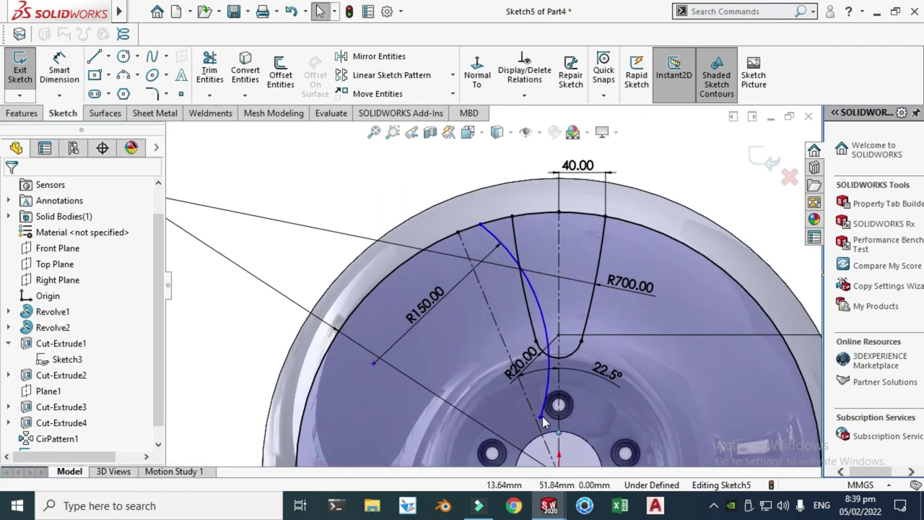
pyautogui.moveTo(543, 414); pyautogui.dragTo(511, 319)
pyautogui.press('Escape')
pyautogui.scroll(-2, 475, 281)
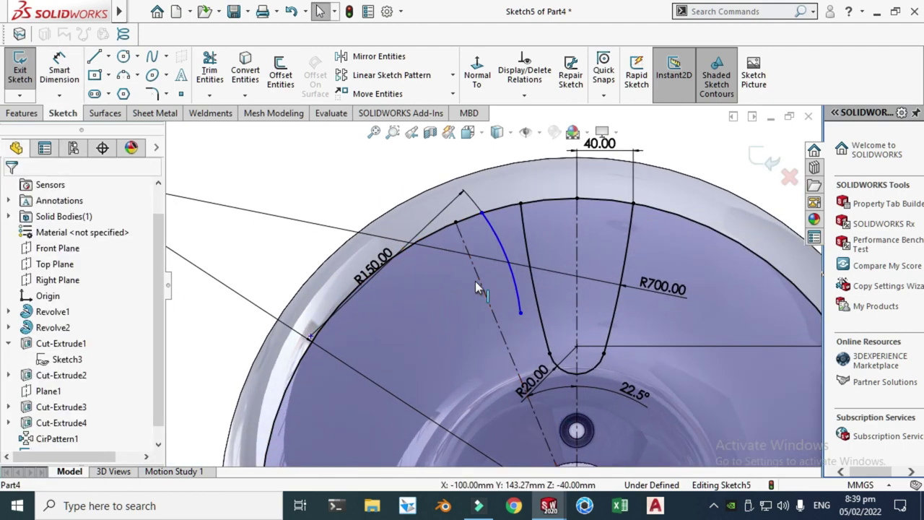
# - Dimension the distance between the outer ends of the angled centerline and the R150 arc and set it to 32.8 mm
pyautogui.click(55, 82)
pyautogui.scroll(-1, 442, 110)
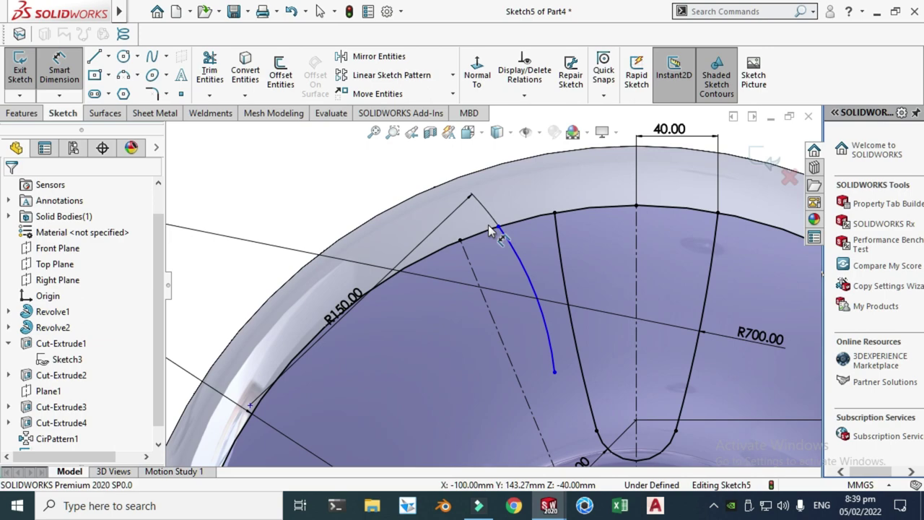
pyautogui.click(460, 240)
pyautogui.click(498, 227)
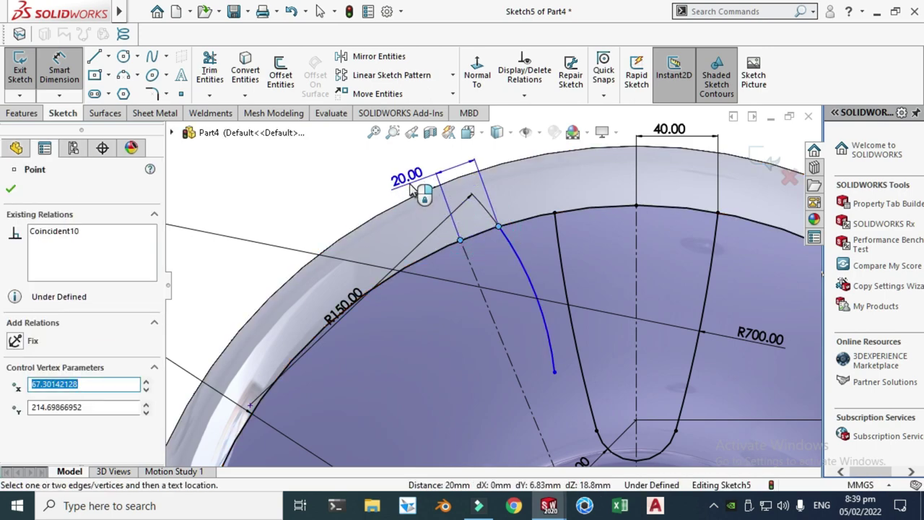
pyautogui.click(412, 189)
pyautogui.write('32')
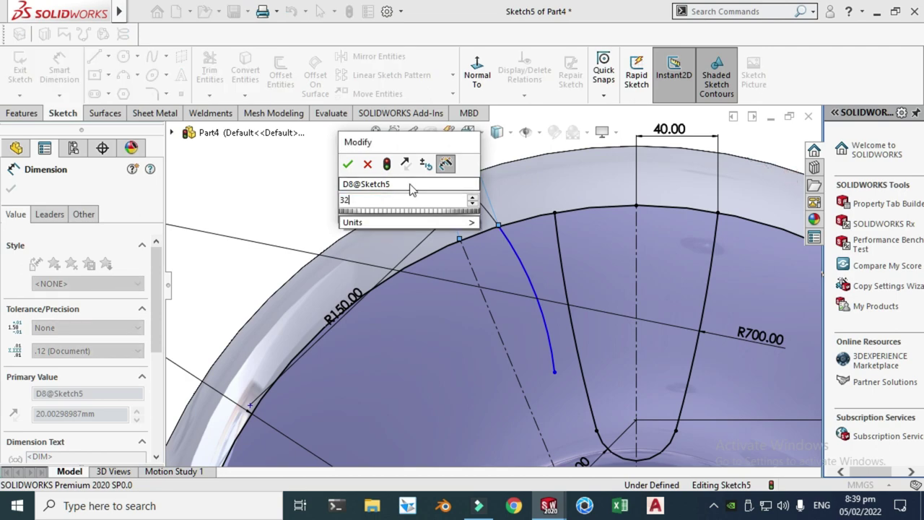
pyautogui.write('.8')
pyautogui.press('Return')
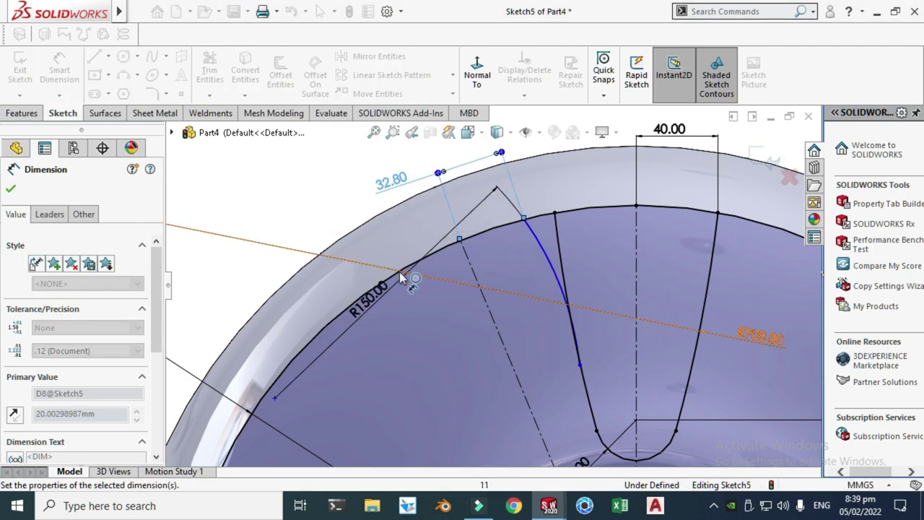
pyautogui.press('Escape')
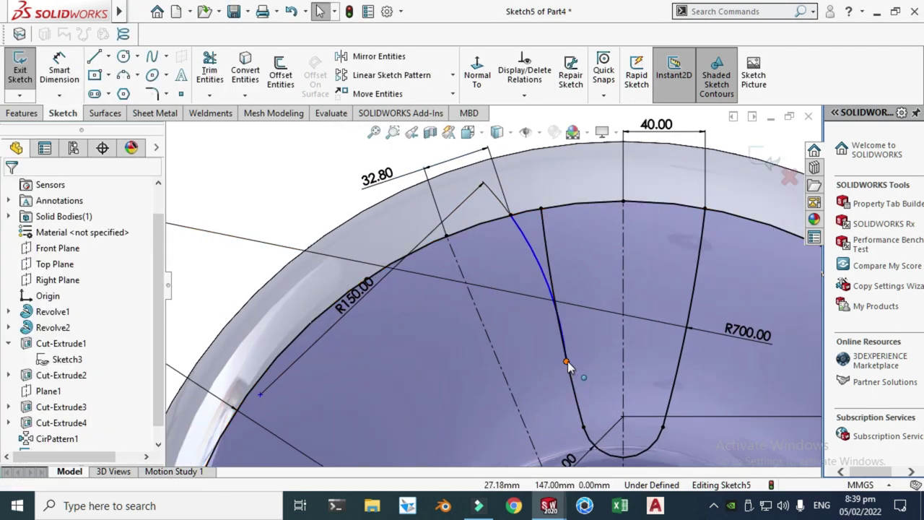
# - Move the R150 arc's inner endpoint toward the angled centerline, clear of the mirrored R700 arc
pyautogui.moveTo(567, 361); pyautogui.dragTo(547, 376)
pyautogui.click(489, 317)
pyautogui.scroll(3, 470, 325)
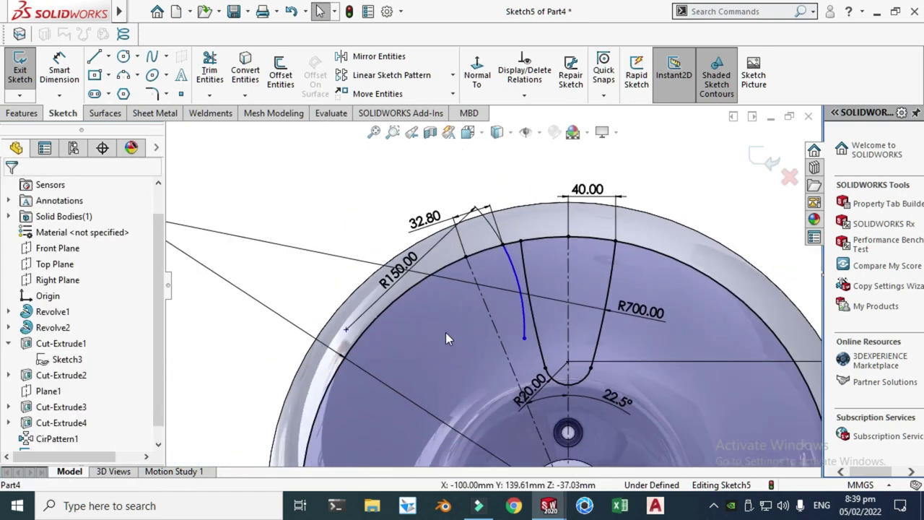
# - Sketch a three-point arc of about 38 mm radius from the R150 arc's inner end across the angled centerline
pyautogui.click(136, 76)
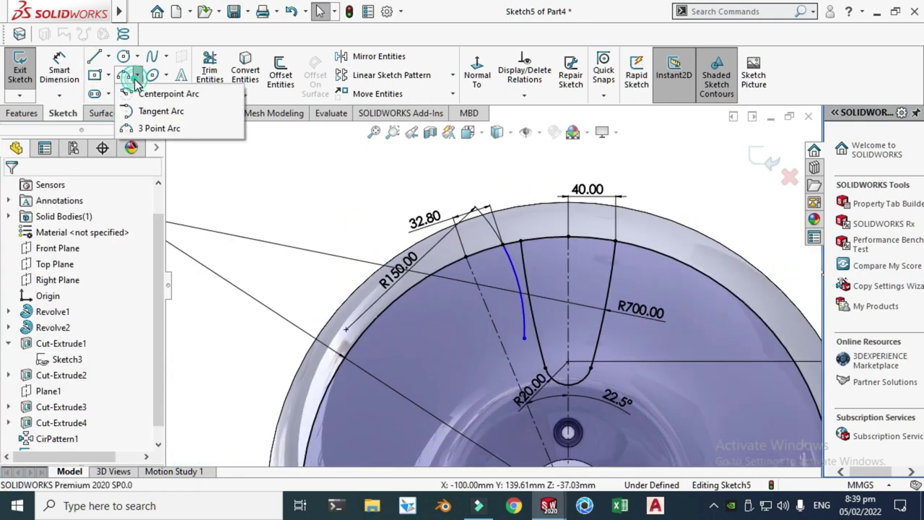
pyautogui.click(159, 128)
pyautogui.scroll(-3, 448, 355)
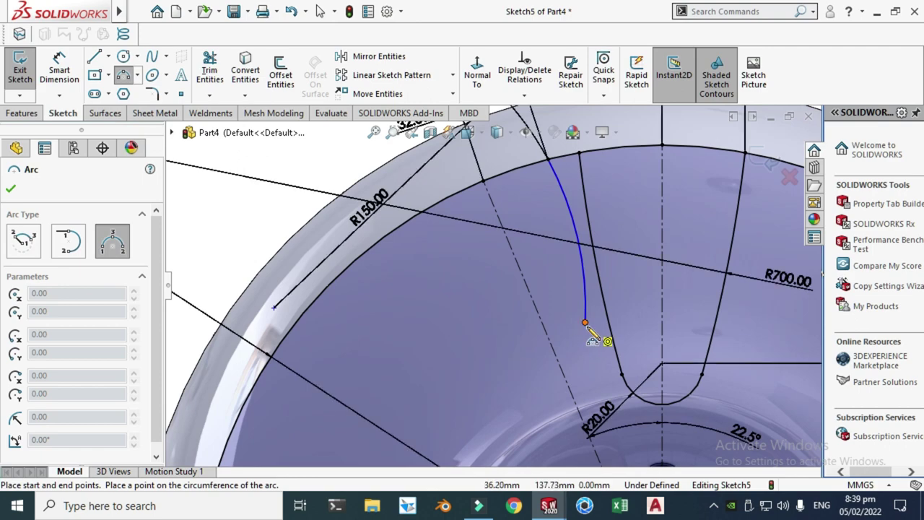
pyautogui.click(586, 323)
pyautogui.click(477, 349)
pyautogui.click(526, 360)
pyautogui.press('Escape')
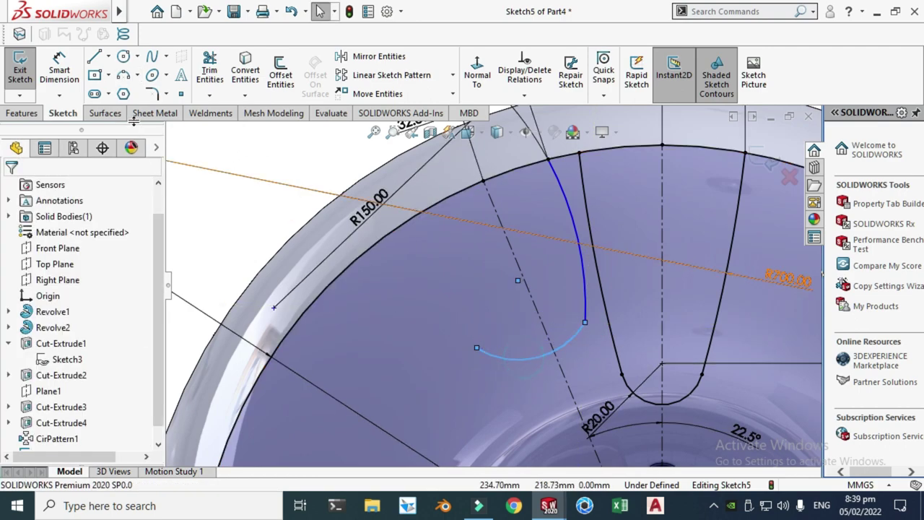
# - Dimension the radius of the arc crossing the angled centerline and set it to 20 mm
pyautogui.click(66, 73)
pyautogui.click(522, 358)
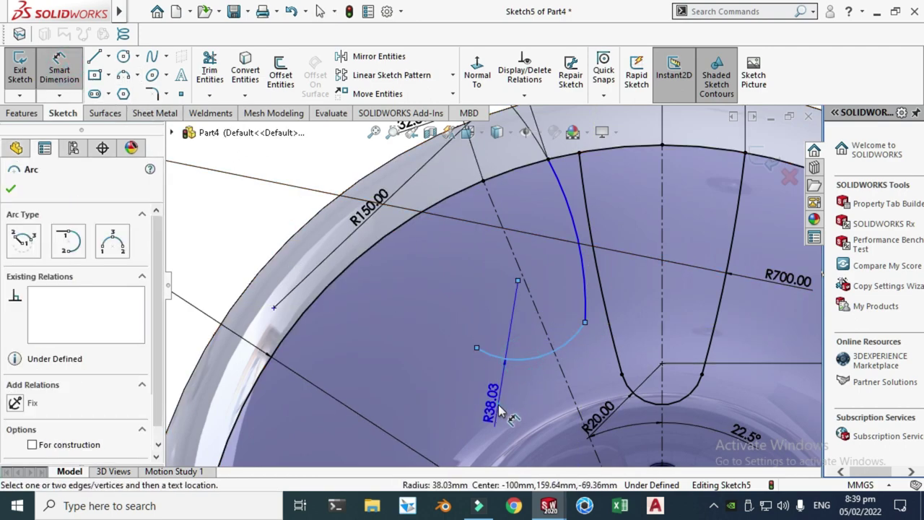
pyautogui.click(502, 413)
pyautogui.write('20')
pyautogui.press('Return')
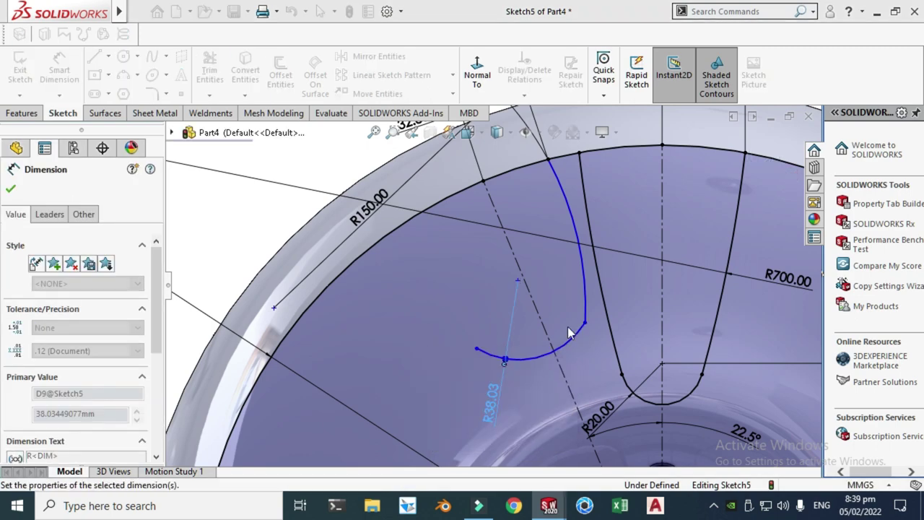
pyautogui.press('Escape')
# - Make the R150 arc and the adjoining R20 arc tangent to each other
pyautogui.scroll(-5, 549, 318)
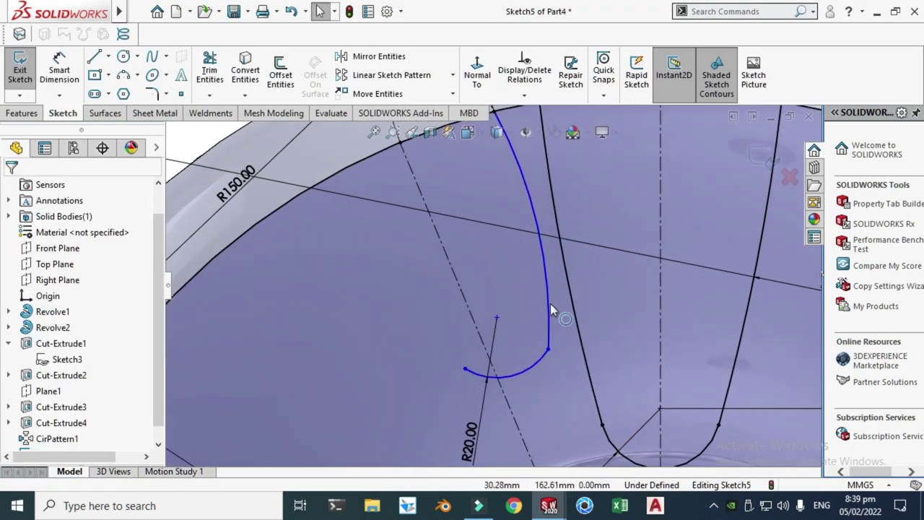
pyautogui.click(526, 385)
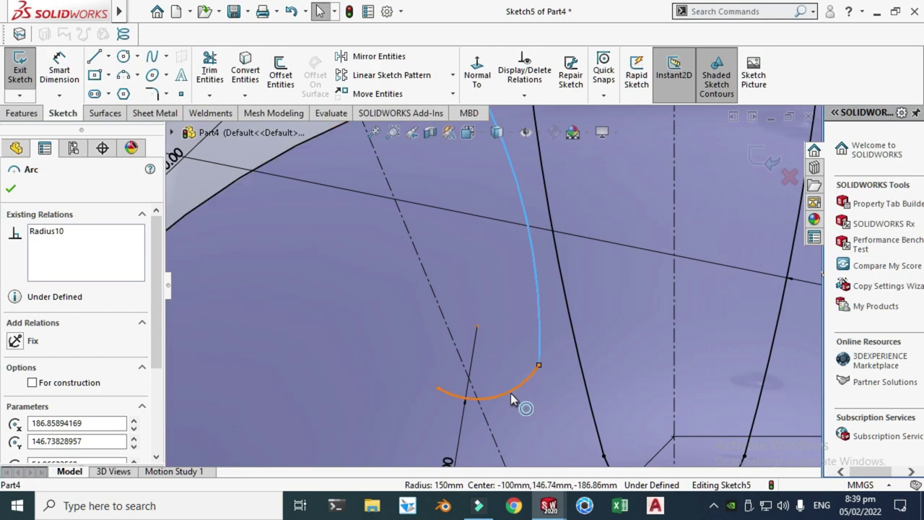
pyautogui.keyDown('ctrl'); pyautogui.click(541, 332); pyautogui.keyUp('ctrl')
pyautogui.click(575, 329)
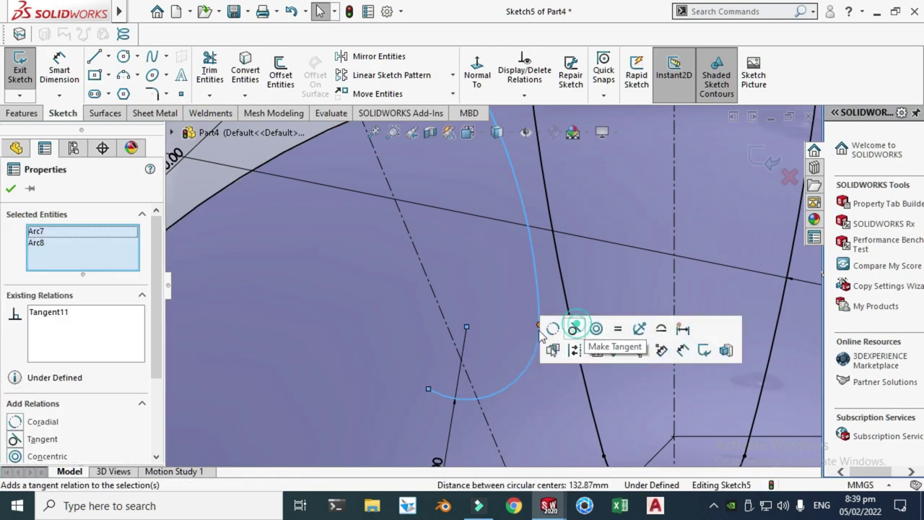
pyautogui.click(455, 311)
# - Make the center of the R20 arc beside the R150 arc coincident with the angled centerline
pyautogui.scroll(5, 433, 325)
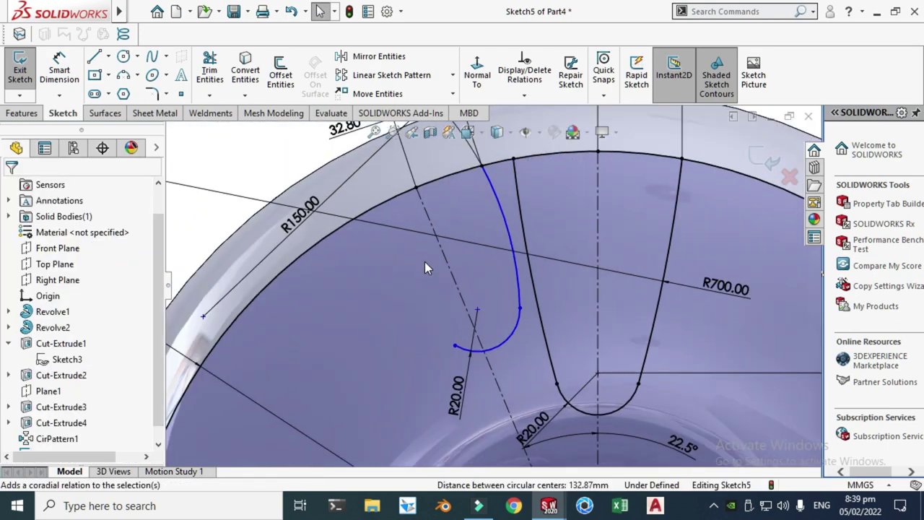
pyautogui.scroll(-2, 484, 309)
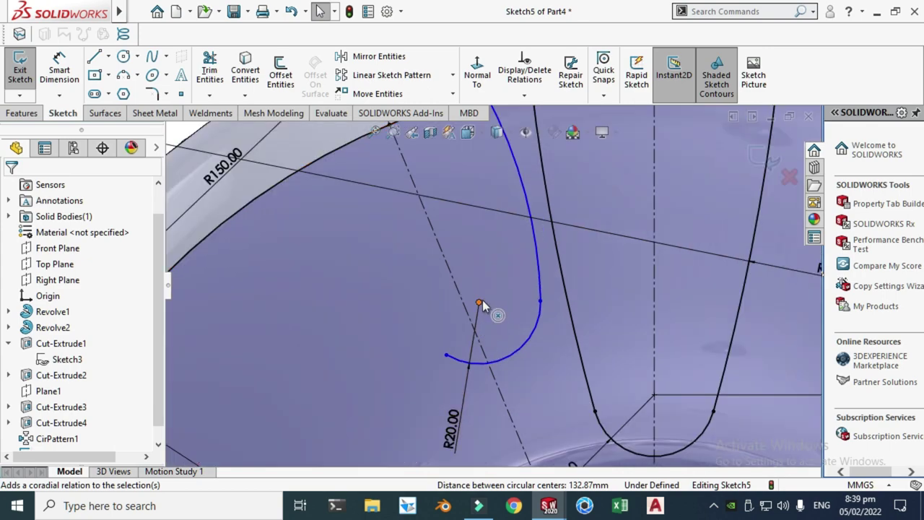
pyautogui.click(480, 304)
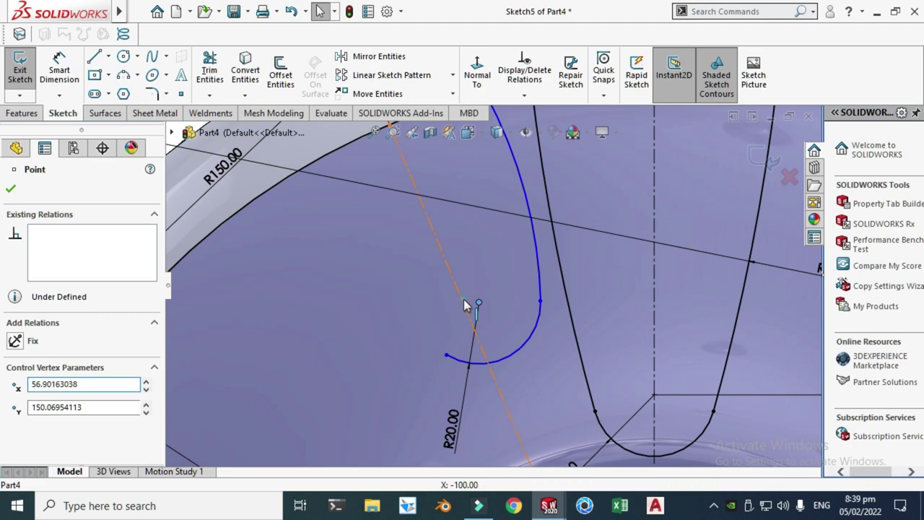
pyautogui.click(464, 301)
pyautogui.keyDown('ctrl'); pyautogui.click(478, 303); pyautogui.keyUp('ctrl')
pyautogui.click(527, 237)
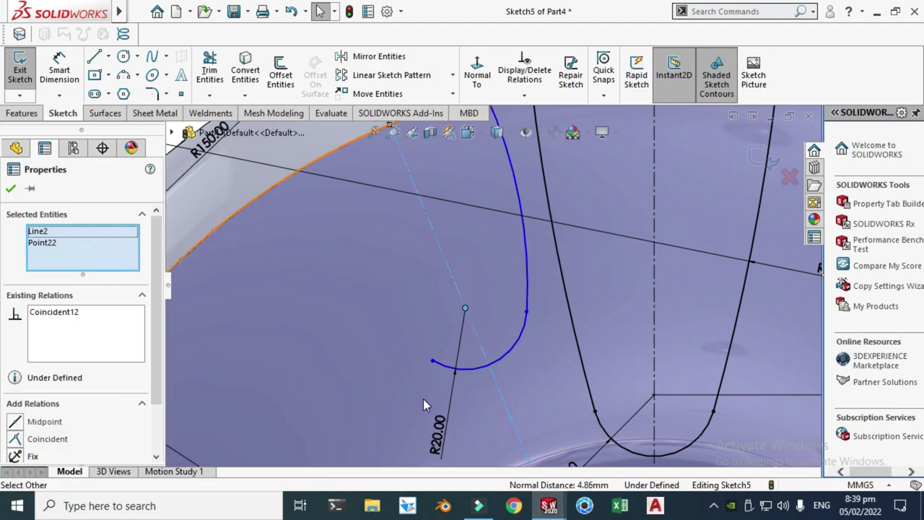
pyautogui.scroll(3, 423, 399)
pyautogui.click(403, 312)
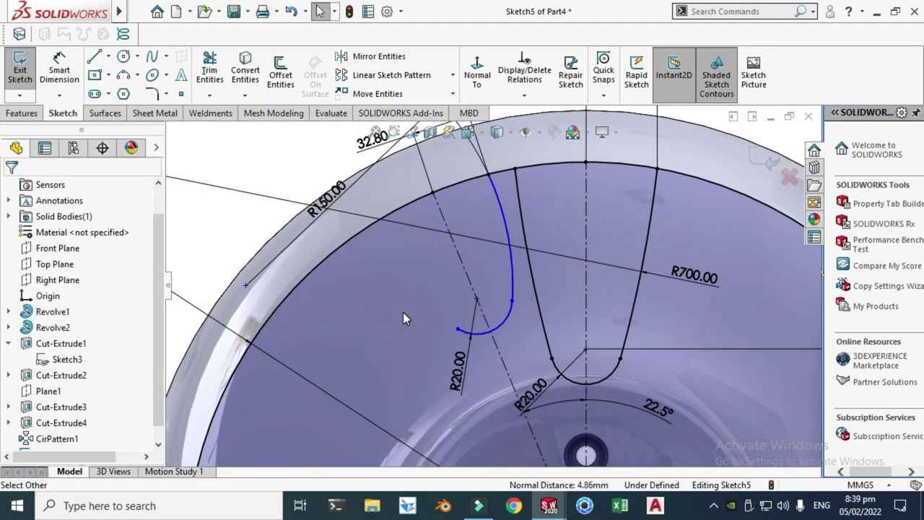
# - Dimension the aligned distance between the wheel's origin and the center of the angled opening's R20 arc, and set it to 175 mm
pyautogui.click(60, 72)
pyautogui.press('z')
pyautogui.press('z')
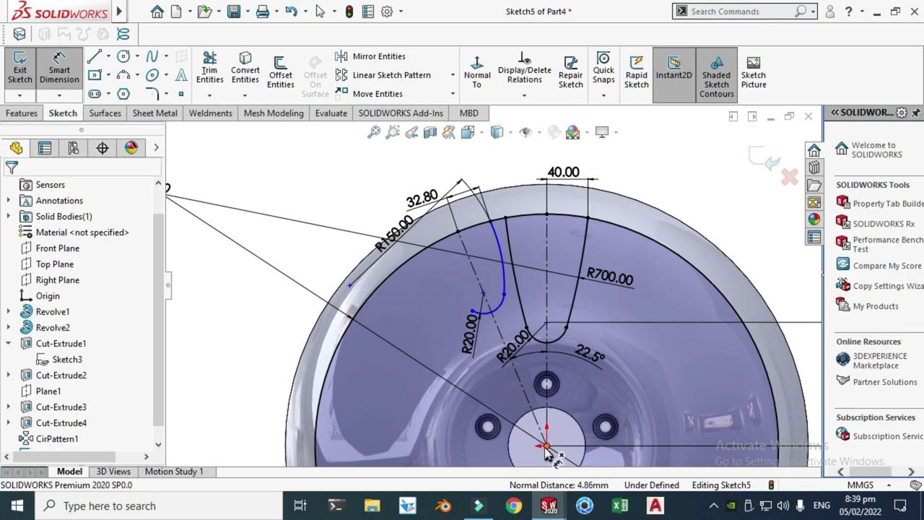
pyautogui.click(487, 305)
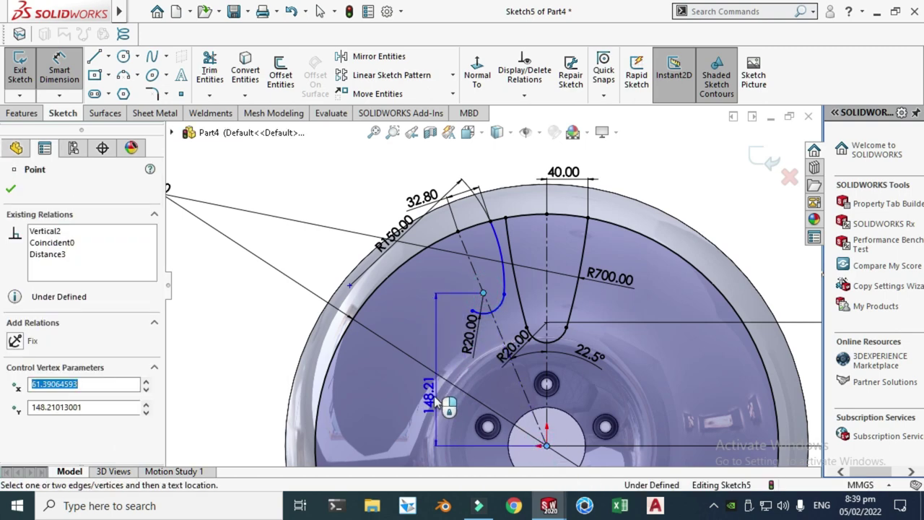
pyautogui.press('z')
pyautogui.press('z')
pyautogui.click(526, 365)
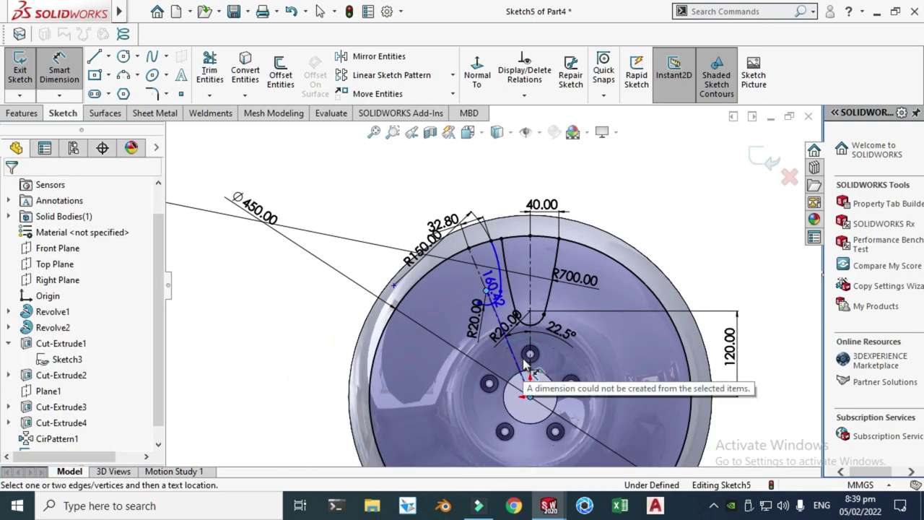
pyautogui.click(530, 397)
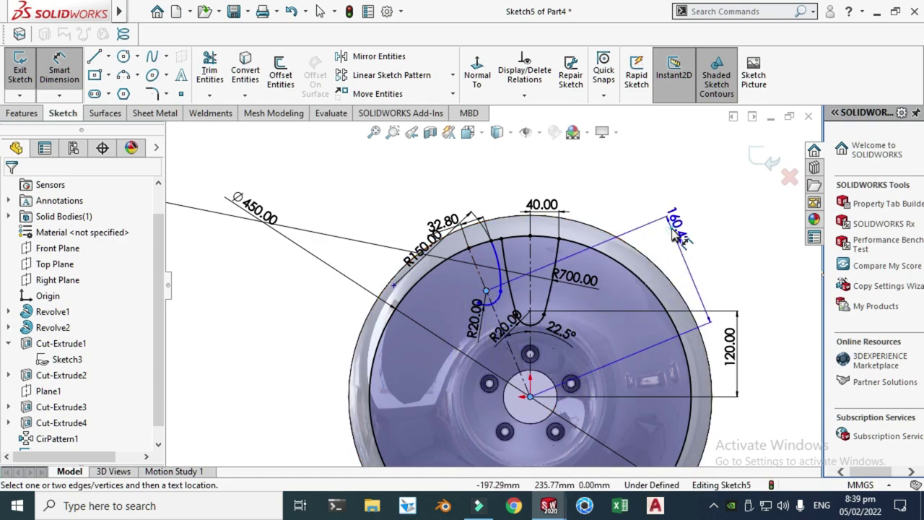
pyautogui.click(675, 220)
pyautogui.write('17')
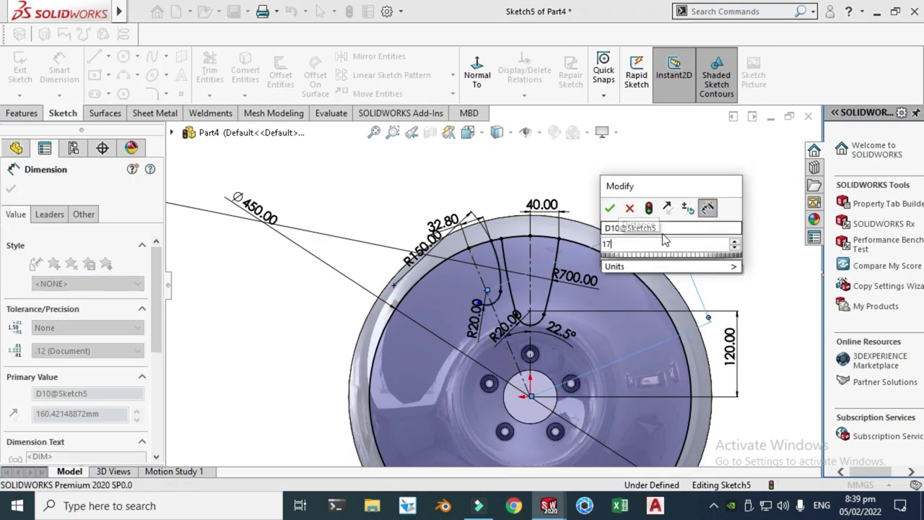
pyautogui.write('5')
pyautogui.press('Return')
pyautogui.press('Escape')
# - Mirror the R150 arc about the angled centerline, keeping the original arc
pyautogui.scroll(-3, 494, 249)
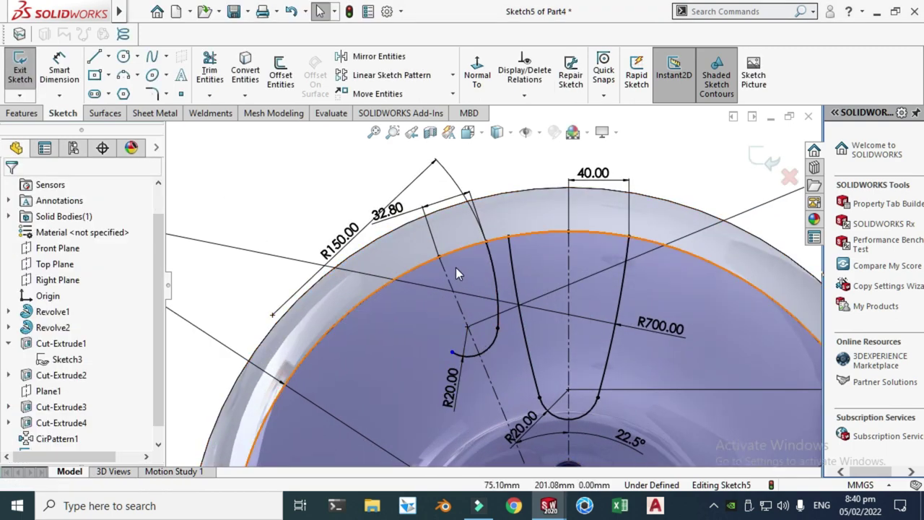
pyautogui.scroll(-2, 422, 273)
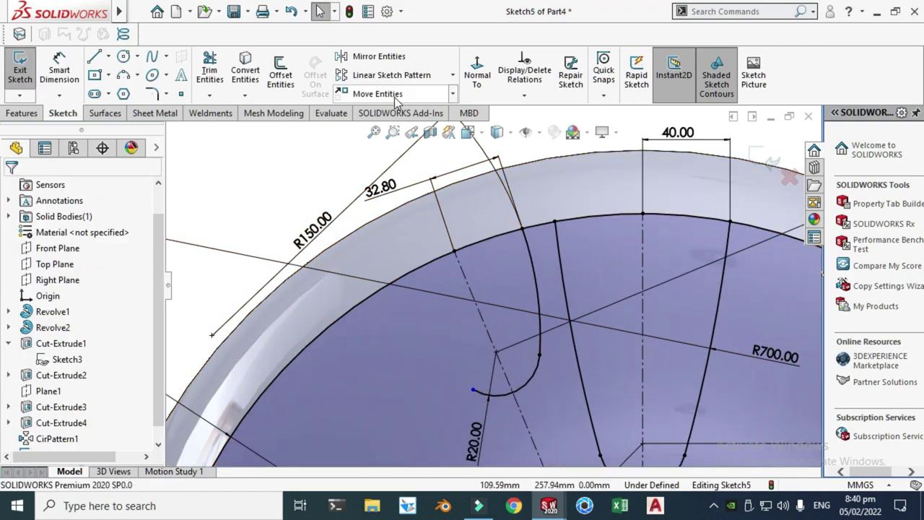
pyautogui.click(424, 57)
pyautogui.click(534, 266)
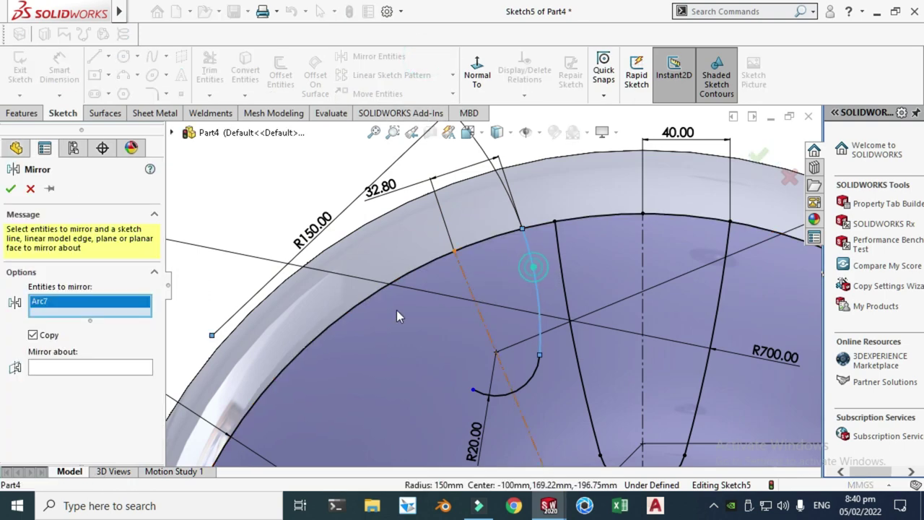
pyautogui.click(115, 365)
pyautogui.click(461, 275)
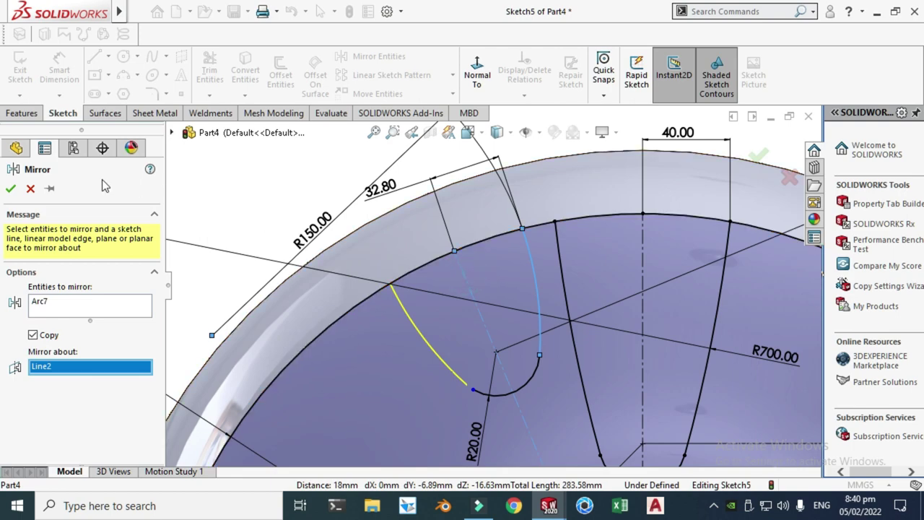
pyautogui.click(12, 189)
# - Merge the free end of the R20 arc with the inner end of the mirrored R150 arc to close the opening
pyautogui.scroll(-3, 480, 390)
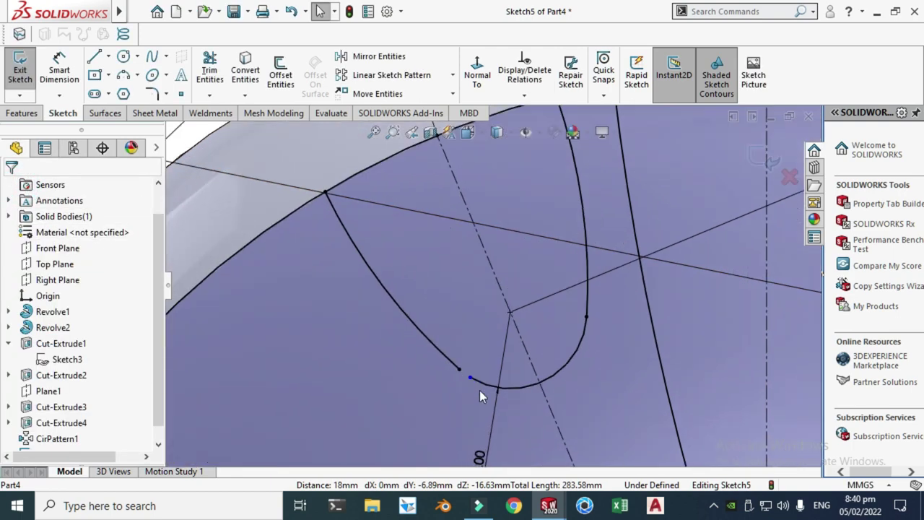
pyautogui.scroll(-2, 498, 368)
pyautogui.scroll(-2, 645, 239)
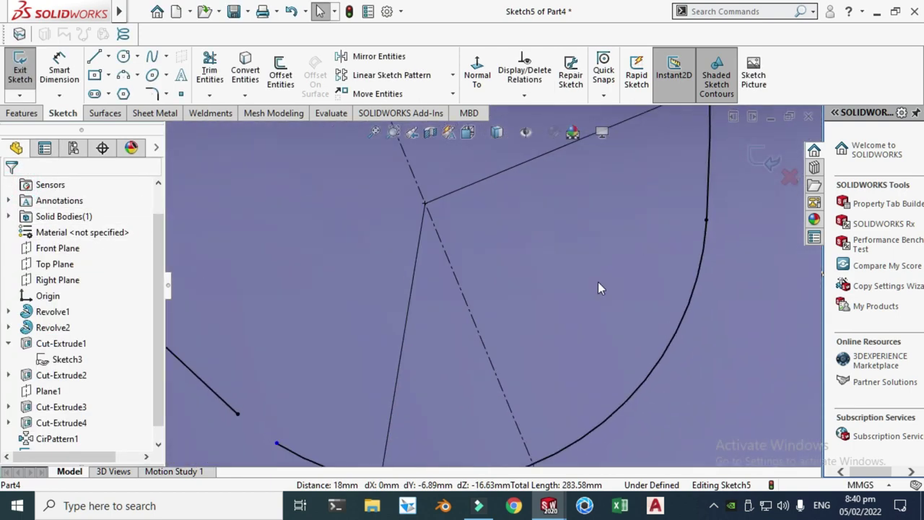
pyautogui.scroll(3, 598, 282)
pyautogui.click(368, 377)
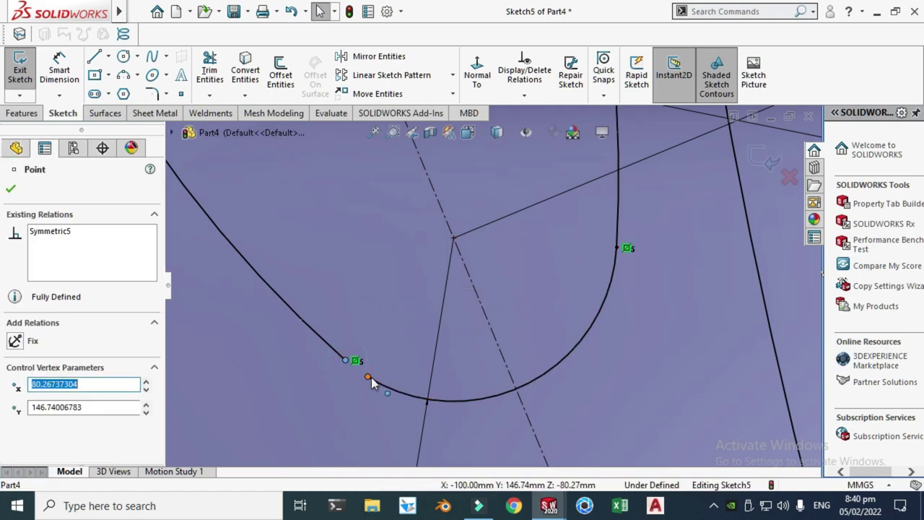
pyautogui.keyDown('ctrl'); pyautogui.click(367, 367); pyautogui.keyUp('ctrl')
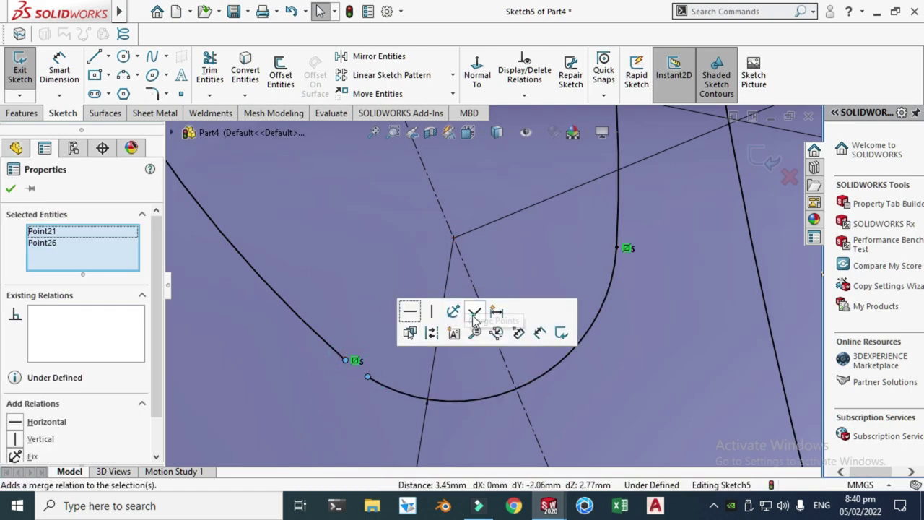
pyautogui.scroll(3, 439, 350)
pyautogui.press('Escape')
pyautogui.scroll(7, 505, 320)
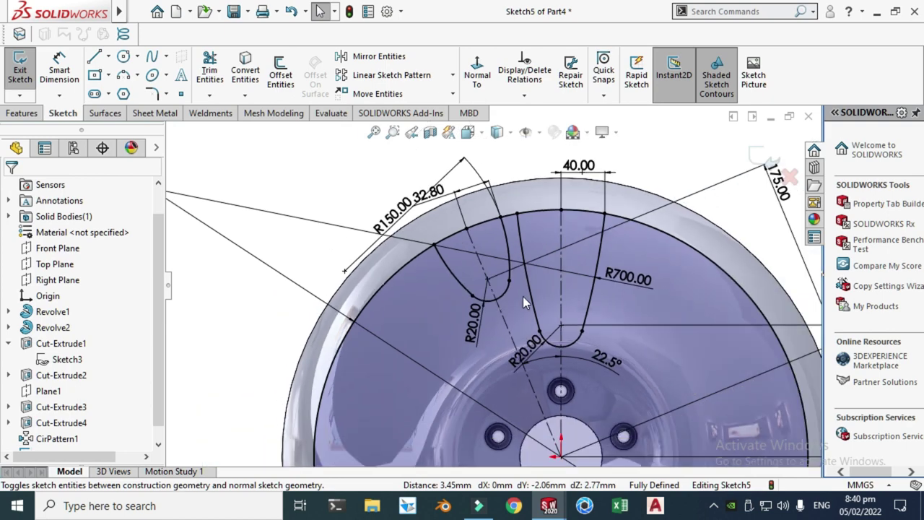
# - Trim the 450 mm circle outside and between the two openings so only their outer closing arcs remain
pyautogui.scroll(3, 477, 340)
pyautogui.scroll(-3, 484, 303)
pyautogui.scroll(4, 494, 254)
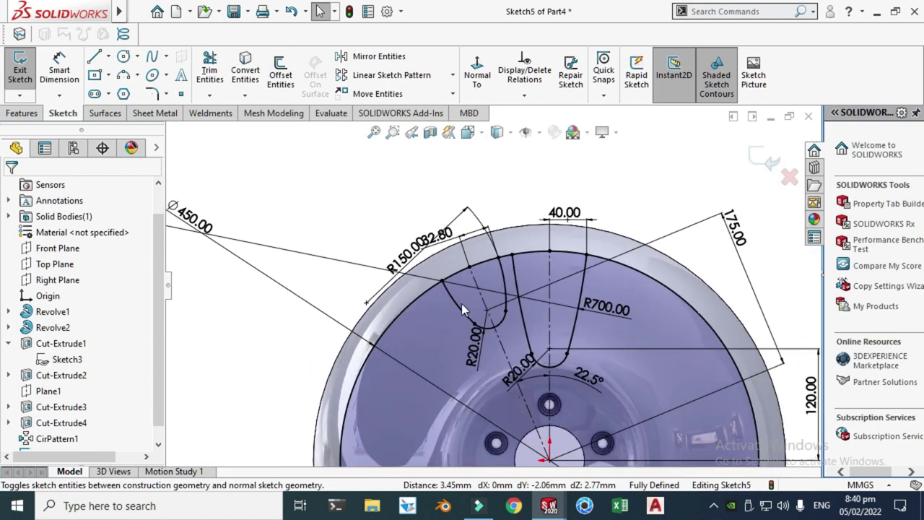
pyautogui.click(216, 67)
pyautogui.scroll(-3, 433, 343)
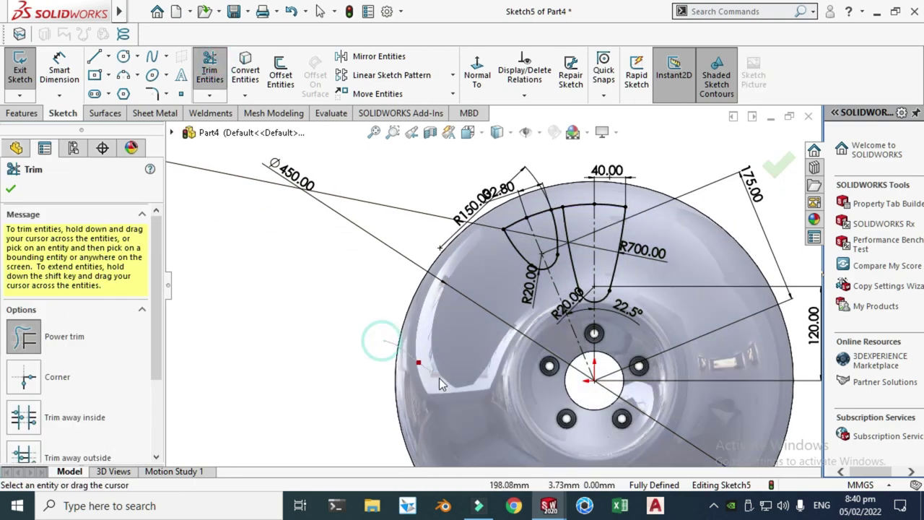
pyautogui.scroll(-4, 562, 182)
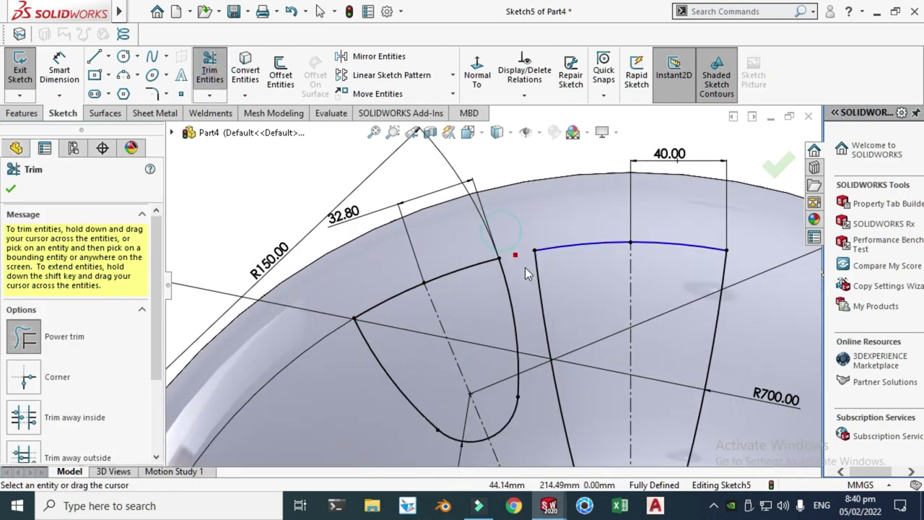
pyautogui.scroll(3, 511, 278)
pyautogui.press('Escape')
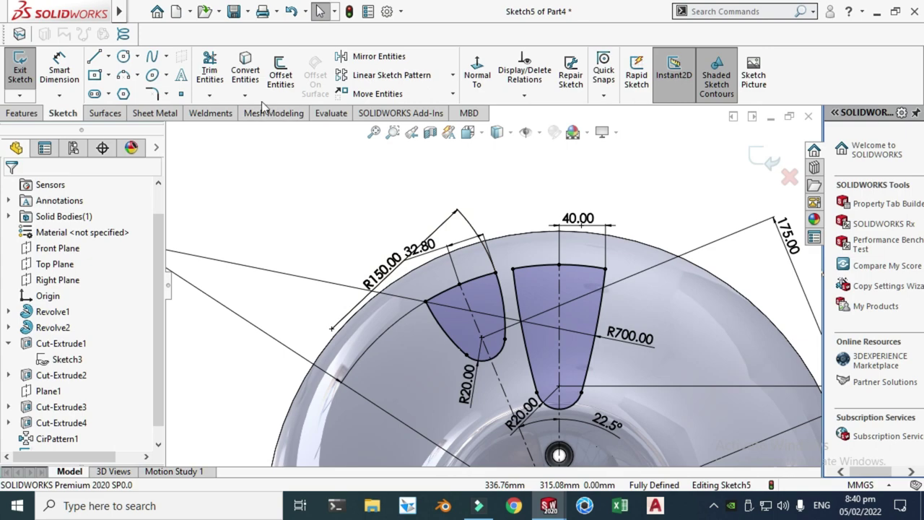
# - Add 5 mm sketch fillets to the four outer corners of the two openings
pyautogui.click(166, 95)
pyautogui.click(190, 113)
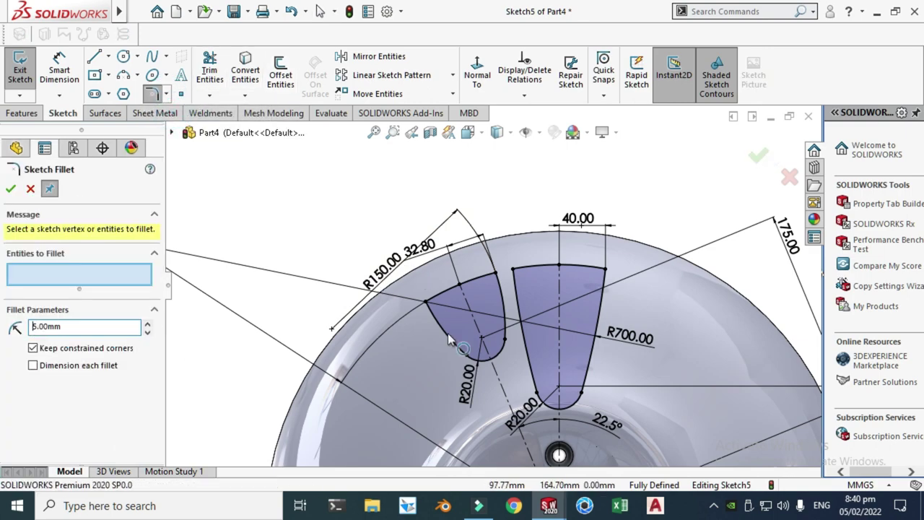
pyautogui.scroll(-2, 387, 289)
pyautogui.scroll(3, 388, 288)
pyautogui.moveTo(325, 190); pyautogui.dragTo(601, 372)
pyautogui.scroll(-3, 505, 274)
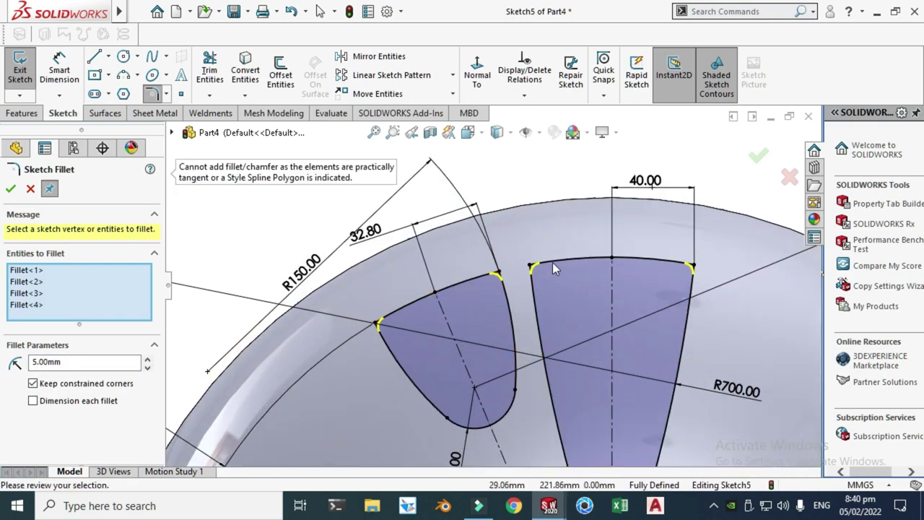
pyautogui.click(11, 189)
pyautogui.scroll(3, 215, 259)
pyautogui.click(30, 189)
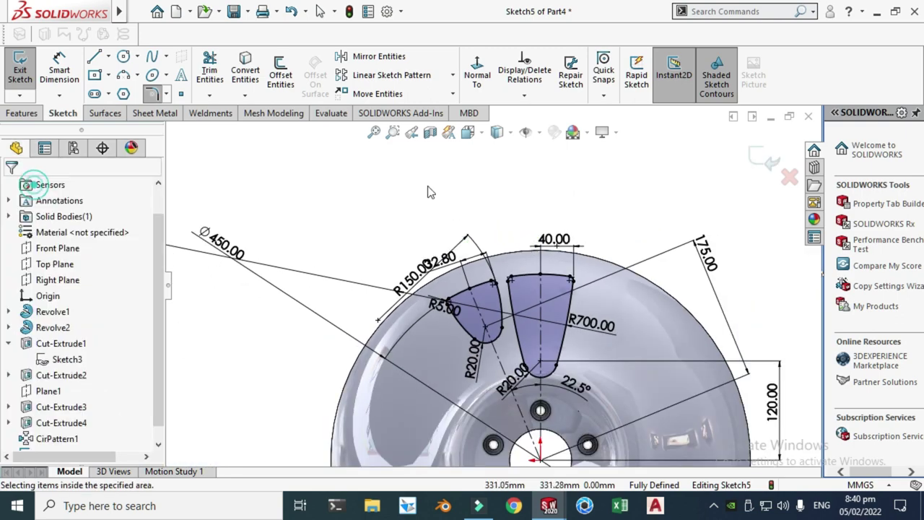
# - Exit the sketch and start an extruded cut using the sketch of the two openings
pyautogui.click(764, 159)
pyautogui.rightClick(640, 208)
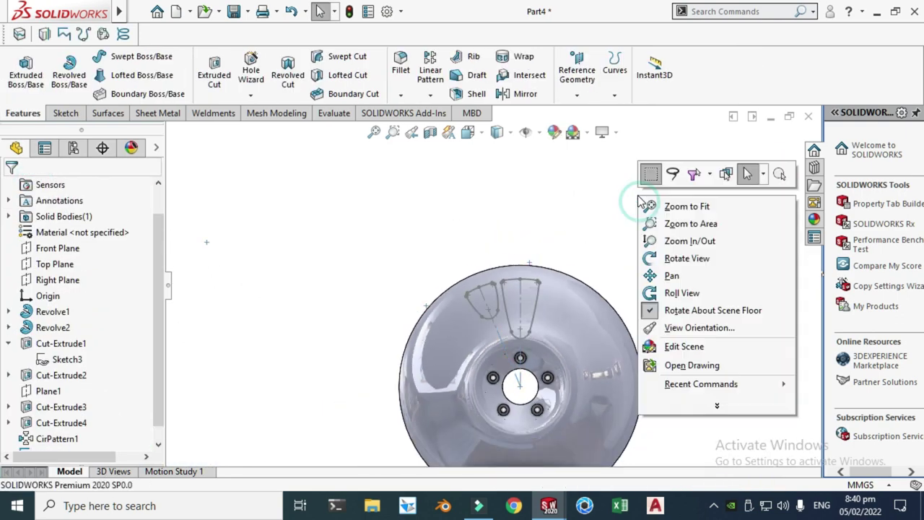
pyautogui.click(692, 258)
pyautogui.moveTo(650, 296); pyautogui.dragTo(433, 175)
pyautogui.scroll(-3, 604, 330)
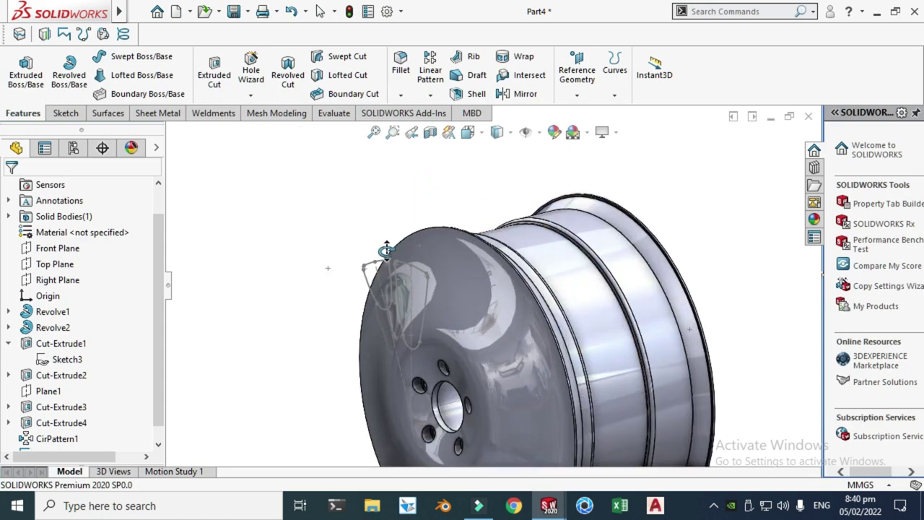
pyautogui.click(222, 85)
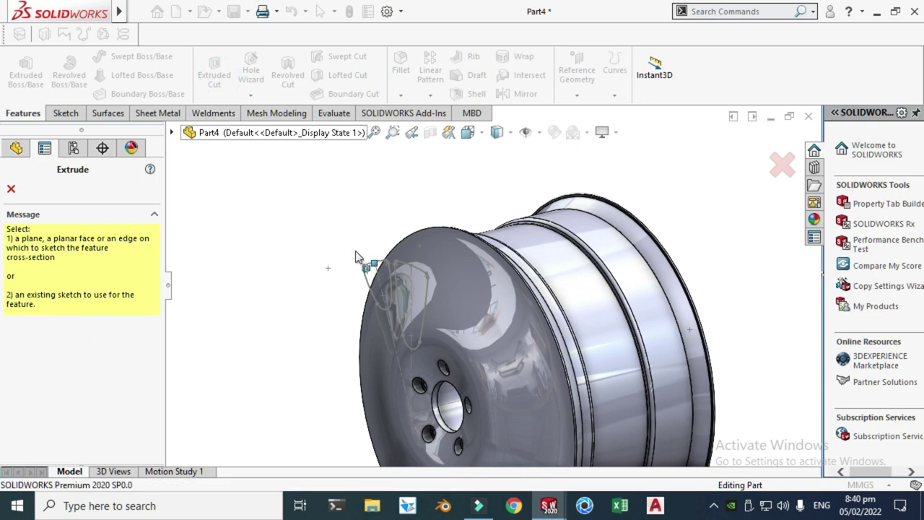
pyautogui.scroll(-2, 354, 262)
pyautogui.click(390, 315)
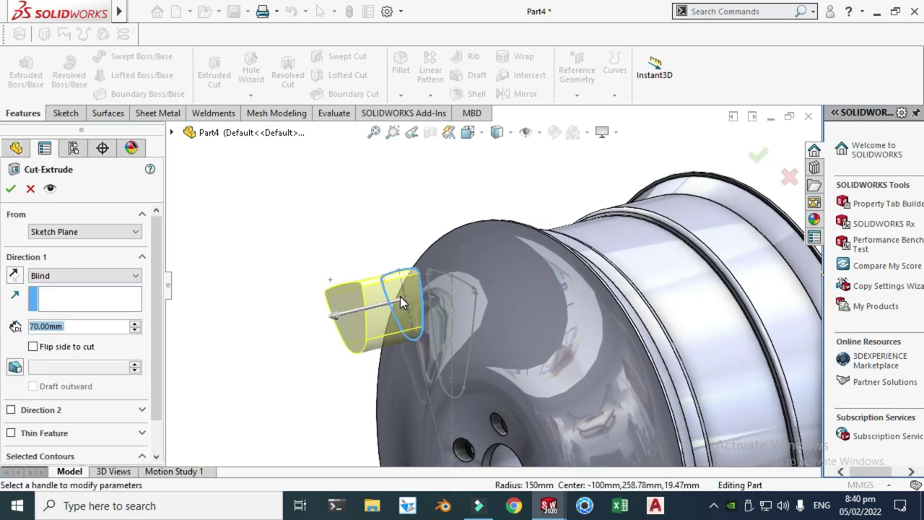
# - Remove the single selected contour from the cut so that both opening profiles are used
pyautogui.scroll(-1, 161, 282)
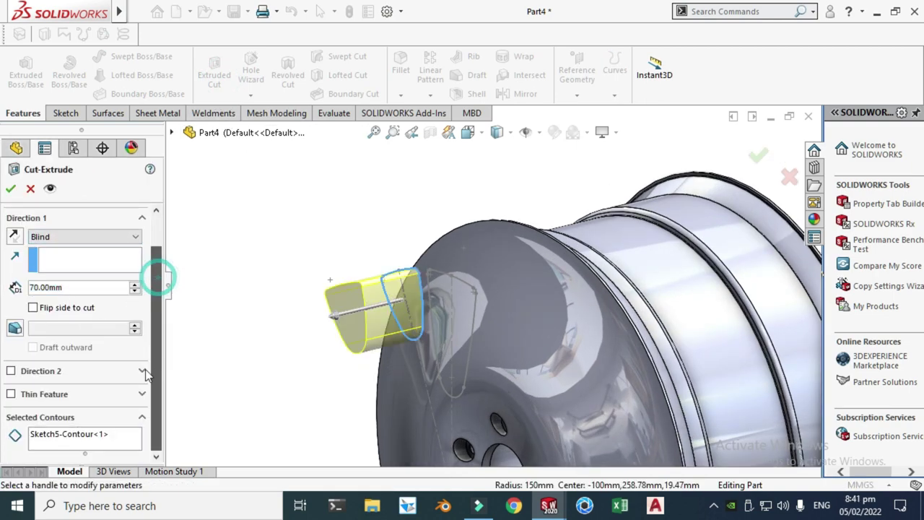
pyautogui.click(91, 434)
pyautogui.rightClick(92, 434)
pyautogui.click(128, 388)
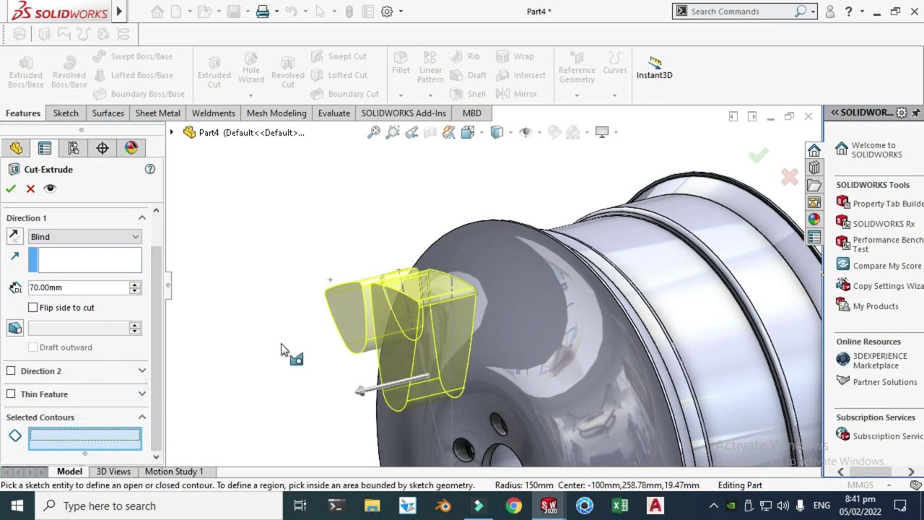
# - Reverse the cut direction into the wheel, set its end condition to Through All, and create the cut
pyautogui.click(13, 237)
pyautogui.click(52, 238)
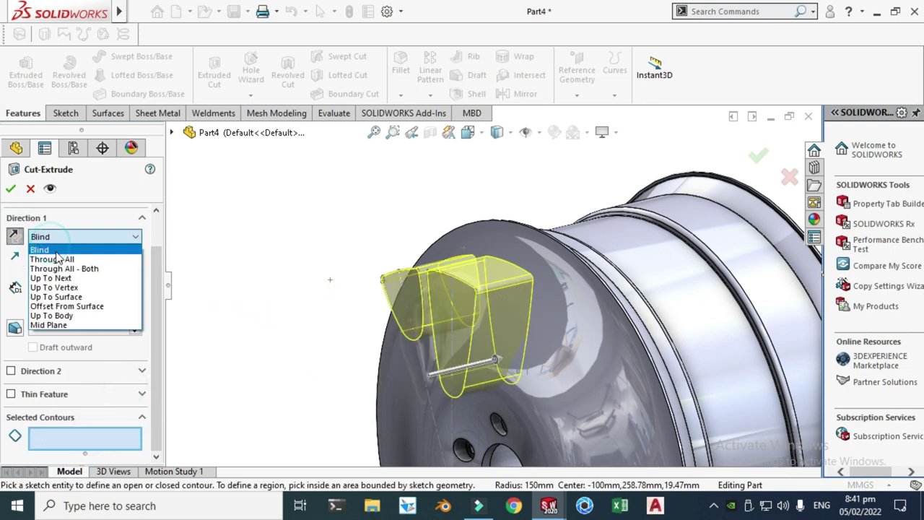
pyautogui.click(56, 258)
pyautogui.scroll(4, 366, 217)
pyautogui.rightClick(415, 181)
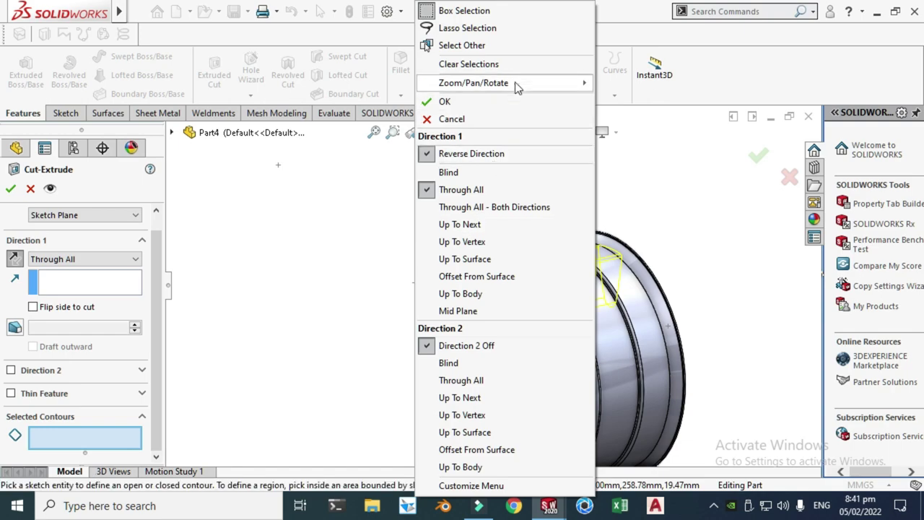
pyautogui.moveTo(520, 83)
pyautogui.click(662, 137)
pyautogui.moveTo(650, 202); pyautogui.dragTo(629, 210)
pyautogui.click(12, 189)
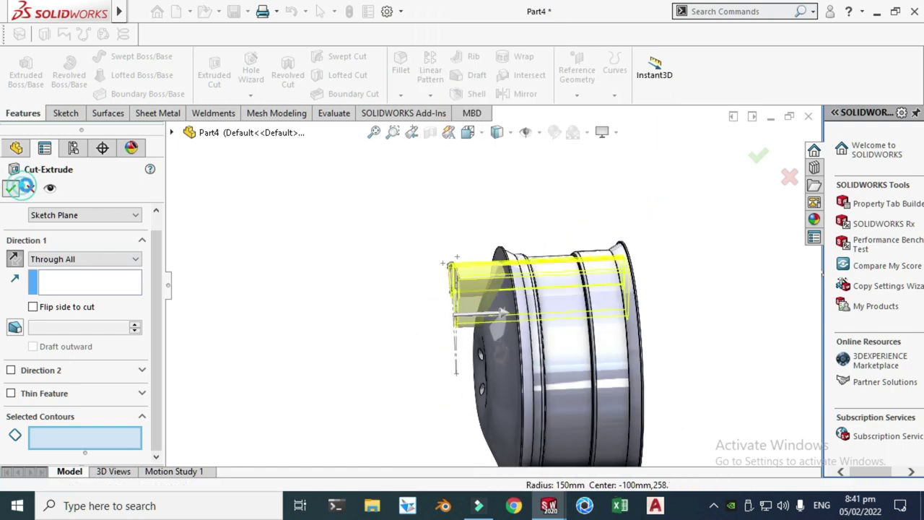
# - Fillet the front edges of the two newly cut openings with a 2 mm radius
pyautogui.rightClick(381, 207)
pyautogui.click(416, 263)
pyautogui.moveTo(415, 260); pyautogui.dragTo(471, 318)
pyautogui.press('Escape')
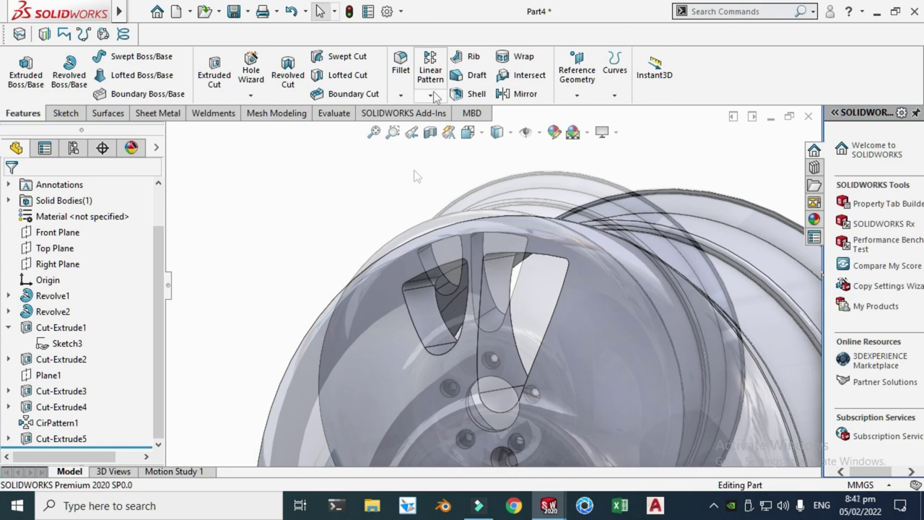
pyautogui.click(400, 95)
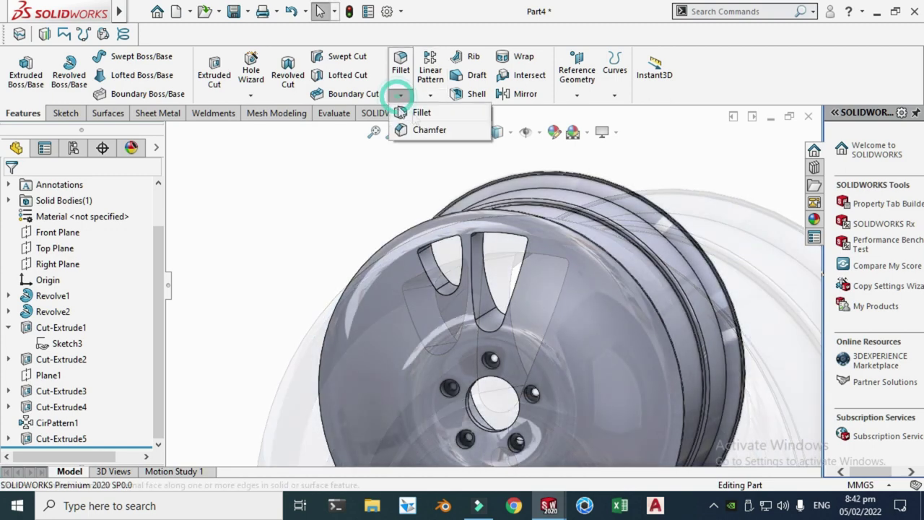
pyautogui.click(403, 111)
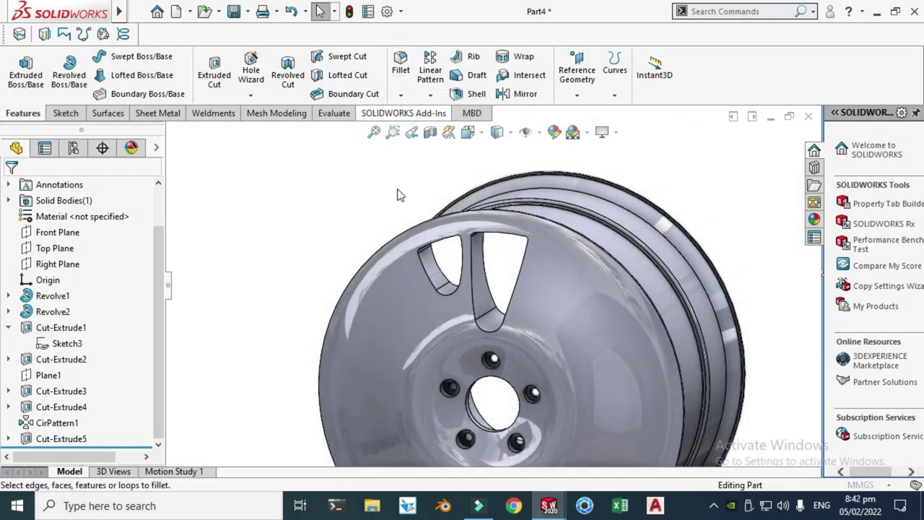
pyautogui.moveTo(156, 257); pyautogui.dragTo(142, 236)
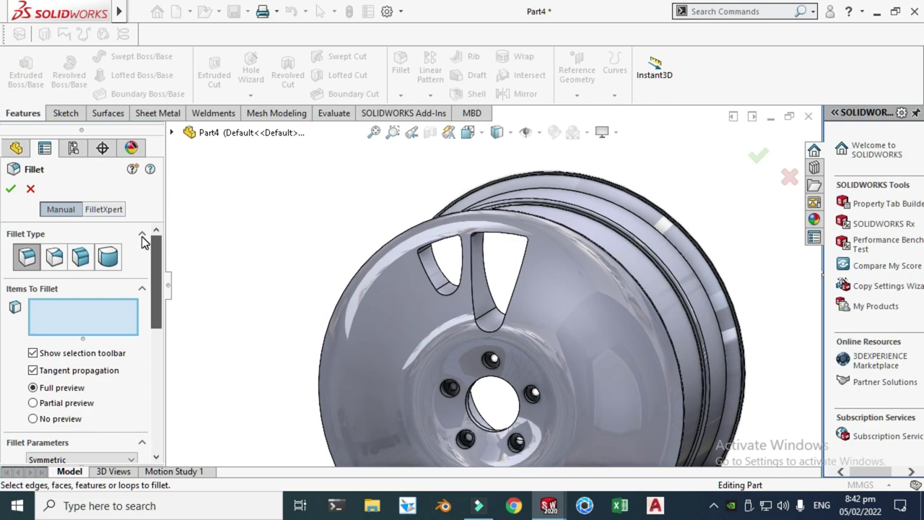
pyautogui.scroll(-3, 108, 349)
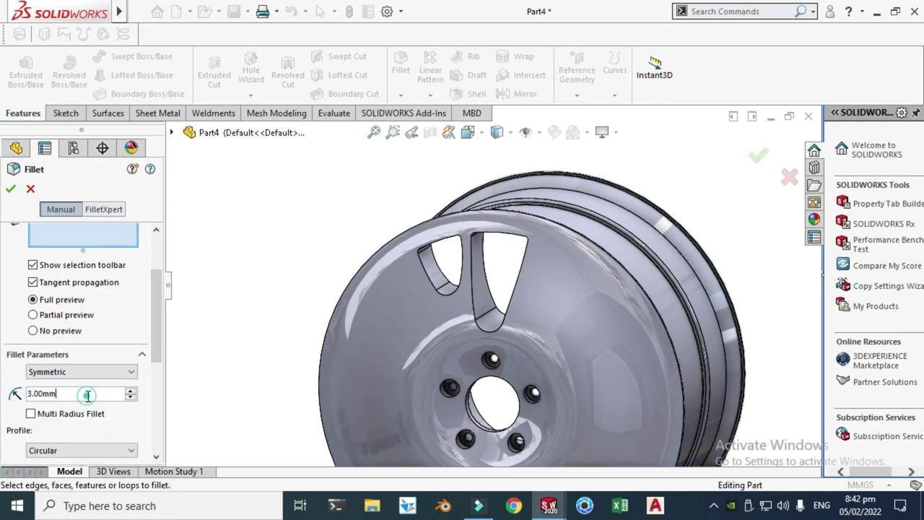
pyautogui.write('2')
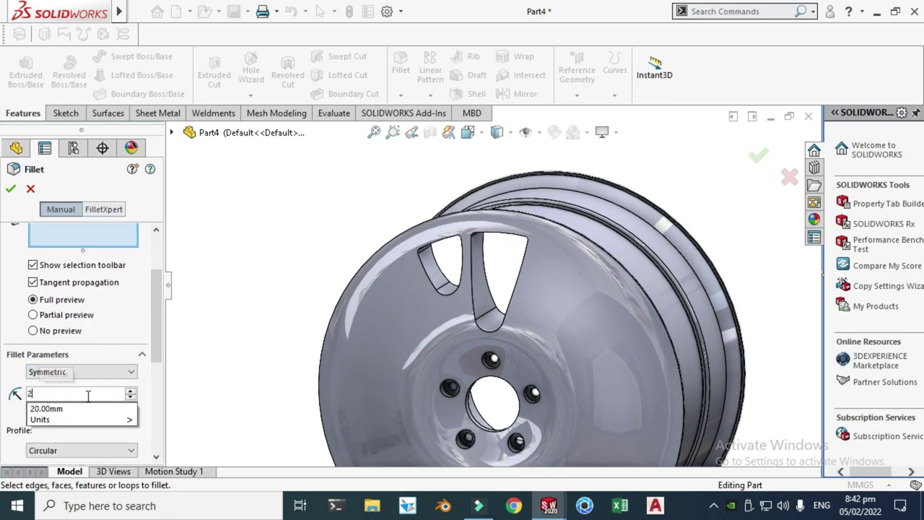
pyautogui.press('Return')
pyautogui.scroll(5, 448, 260)
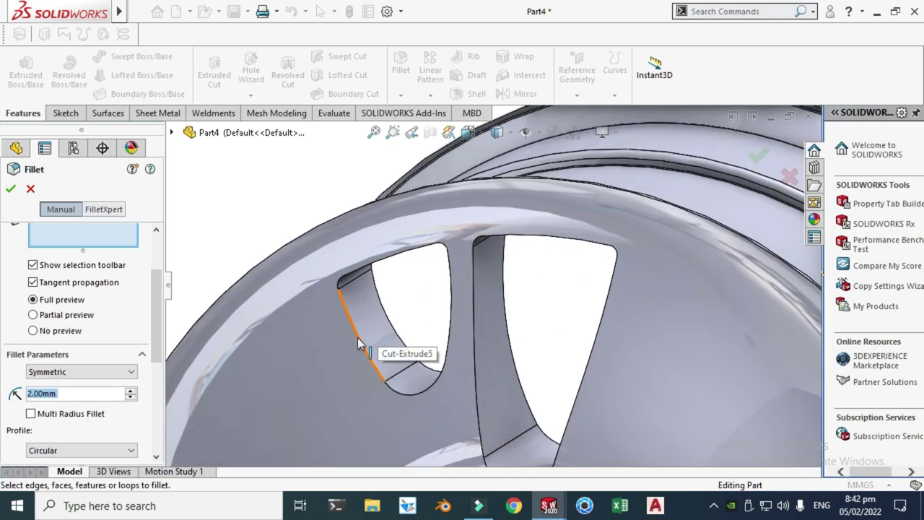
pyautogui.click(359, 344)
pyautogui.click(475, 334)
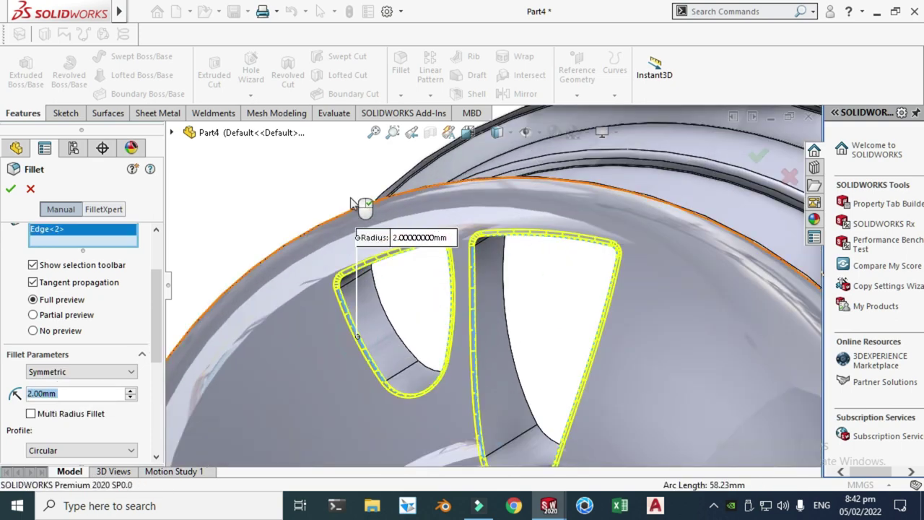
pyautogui.click(12, 192)
# - Start a circular pattern around the circular edge of the hub's central bore
pyautogui.press('f')
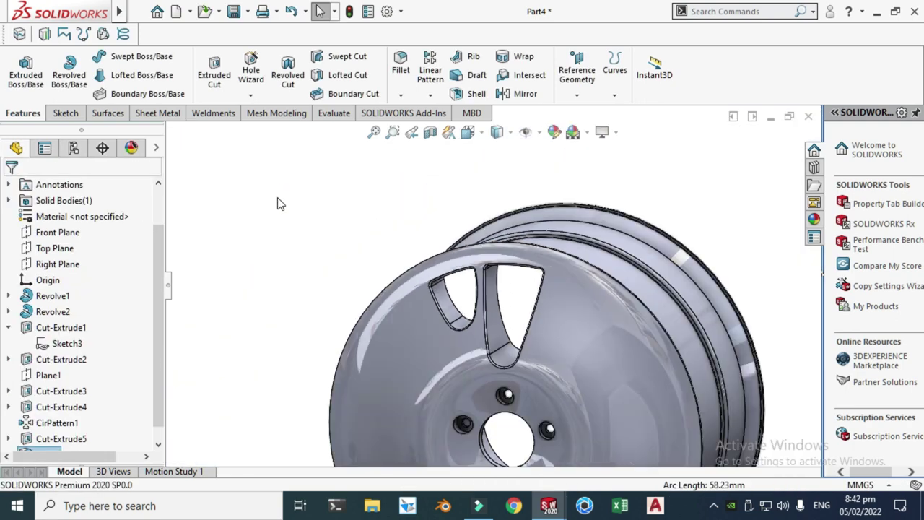
pyautogui.rightClick(356, 168)
pyautogui.click(410, 223)
pyautogui.moveTo(495, 268); pyautogui.dragTo(454, 172)
pyautogui.scroll(-5, 477, 280)
pyautogui.scroll(5, 465, 263)
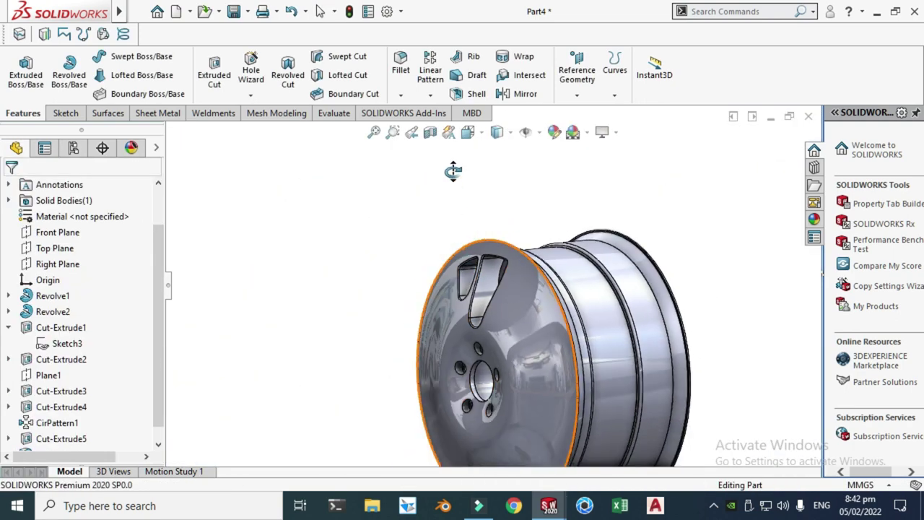
pyautogui.click(431, 97)
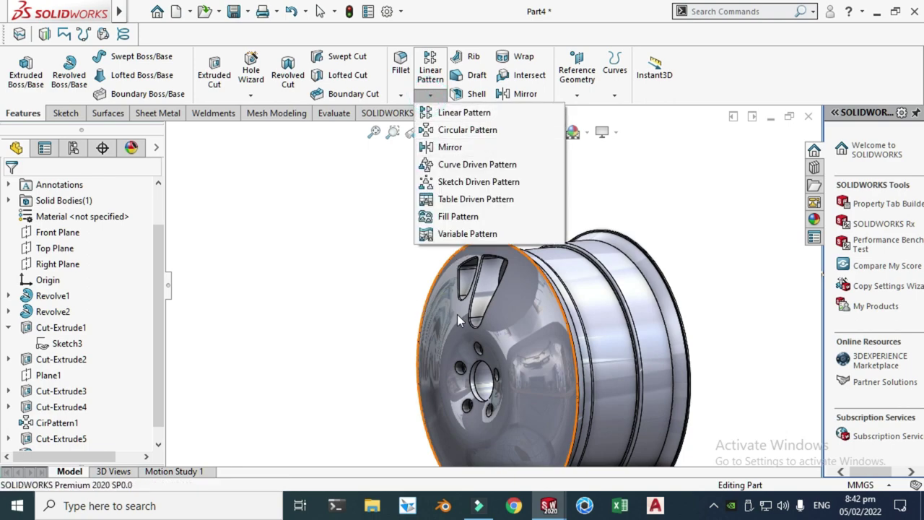
pyautogui.click(467, 130)
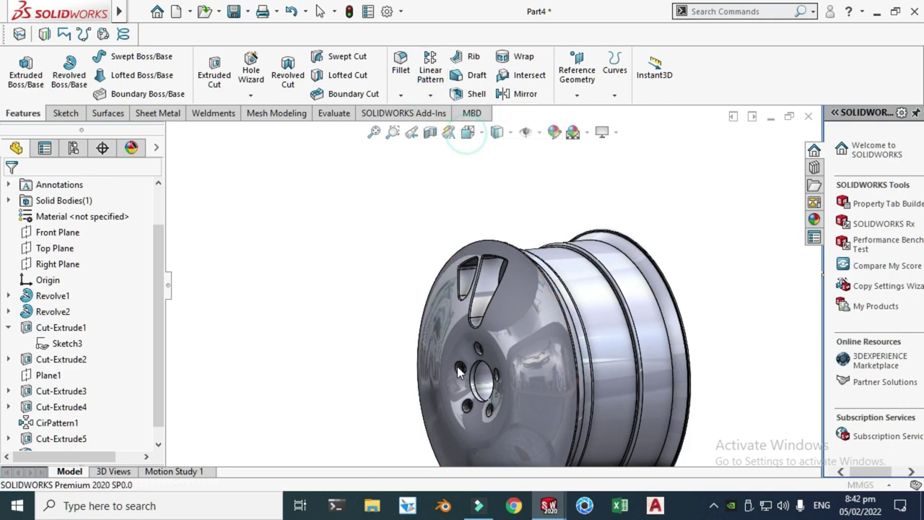
pyautogui.scroll(4, 460, 372)
pyautogui.click(108, 233)
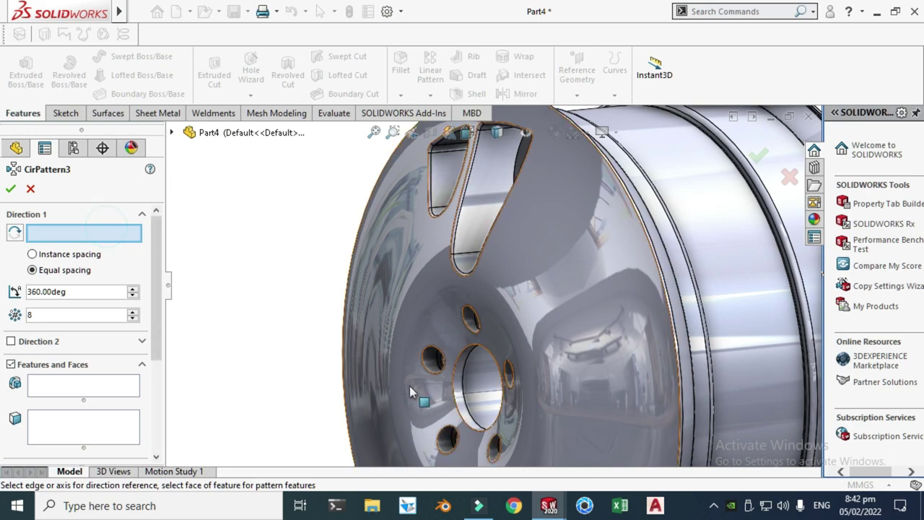
pyautogui.click(457, 395)
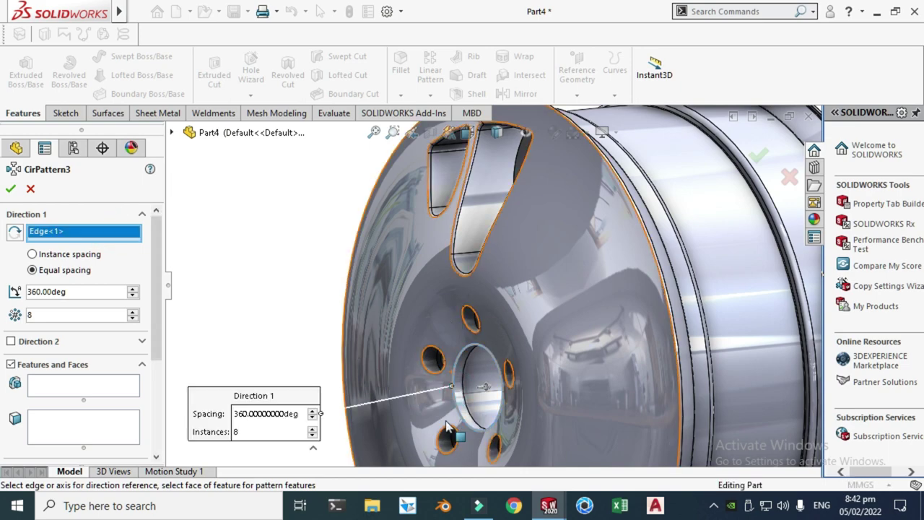
pyautogui.scroll(-2, 475, 323)
# - Add Cut-Extrude5 and Fillet2 as the patterned features and create 8 equally spaced instances over 360 degrees
pyautogui.click(86, 385)
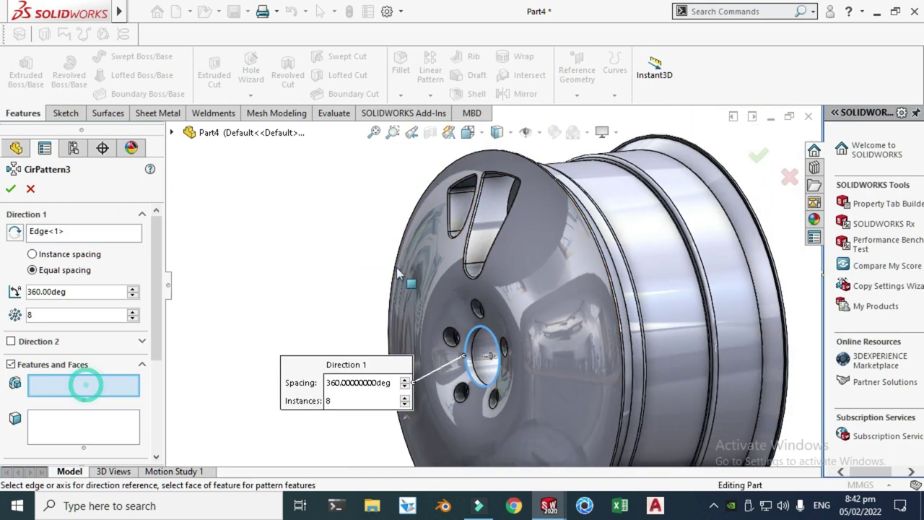
pyautogui.click(174, 134)
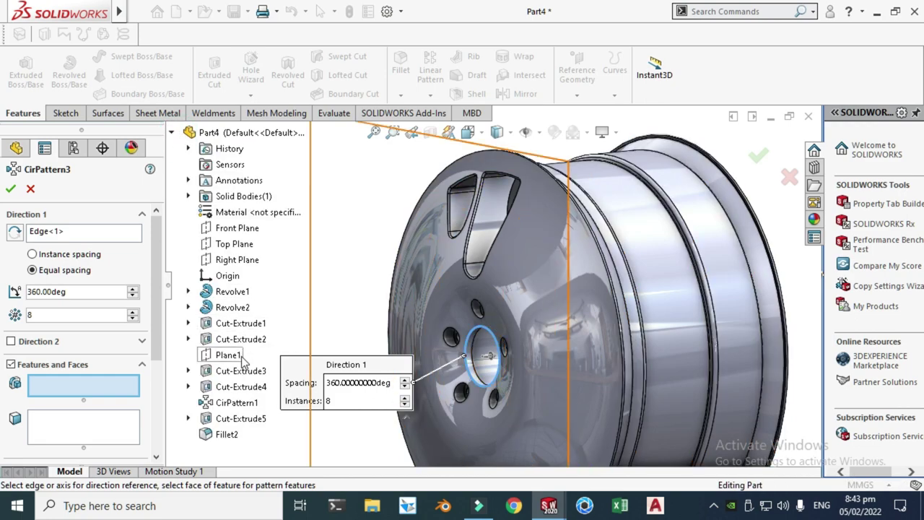
pyautogui.click(233, 422)
pyautogui.click(234, 435)
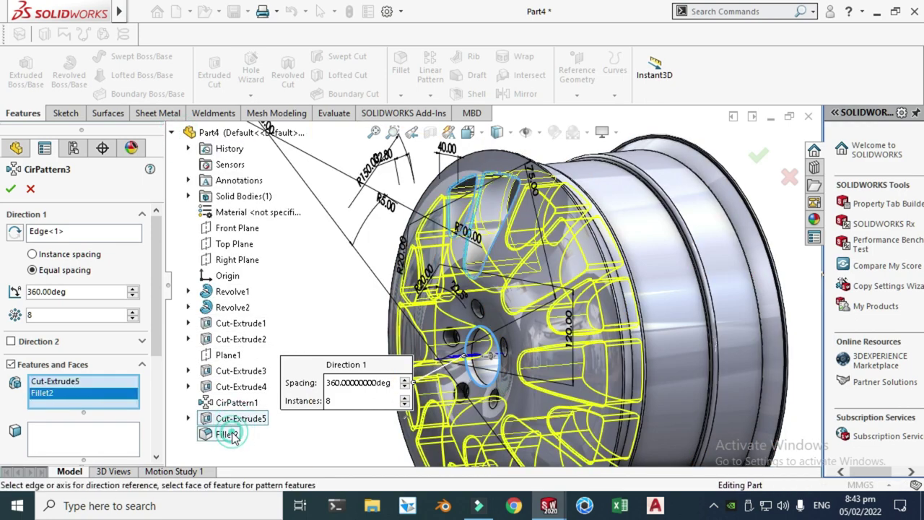
pyautogui.click(11, 189)
# - Fillet the front edges of all five bolt holes around the hub with a 2 mm radius
pyautogui.scroll(3, 338, 231)
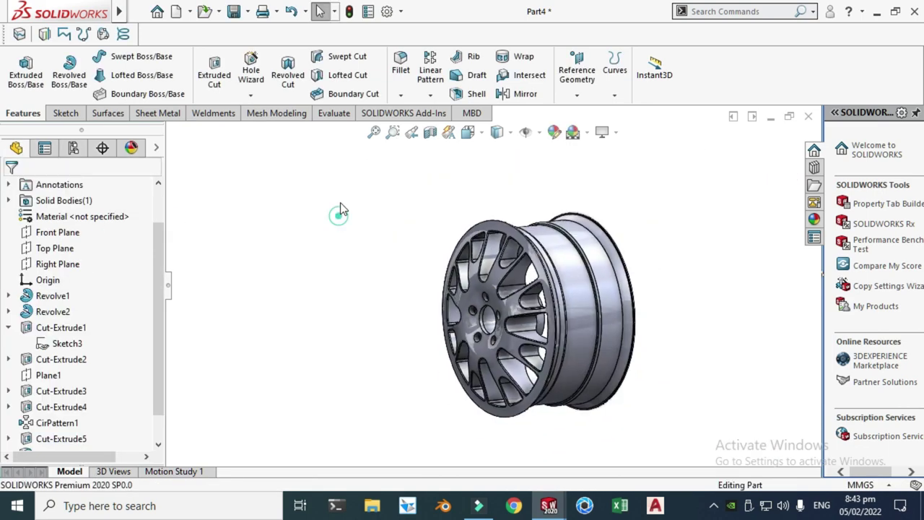
pyautogui.rightClick(340, 205)
pyautogui.click(381, 261)
pyautogui.moveTo(449, 289); pyautogui.dragTo(492, 289)
pyautogui.scroll(-8, 488, 305)
pyautogui.scroll(2, 481, 293)
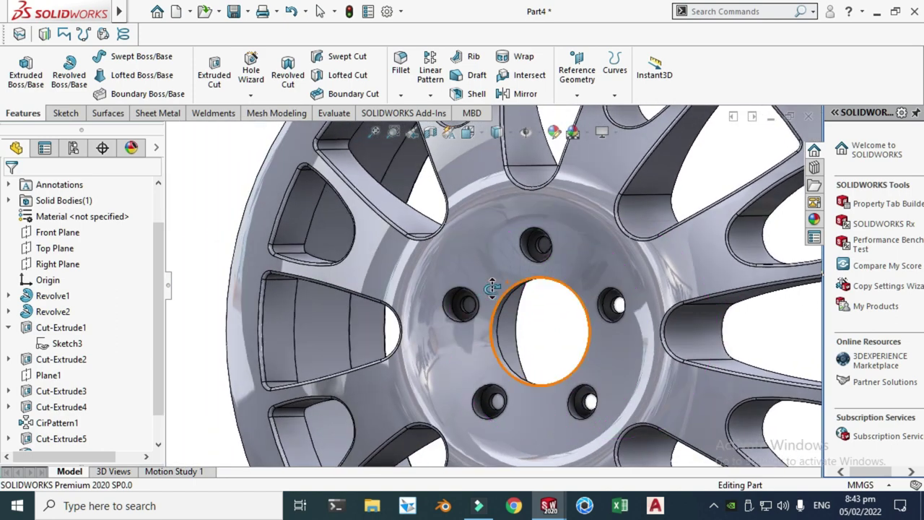
pyautogui.click(401, 94)
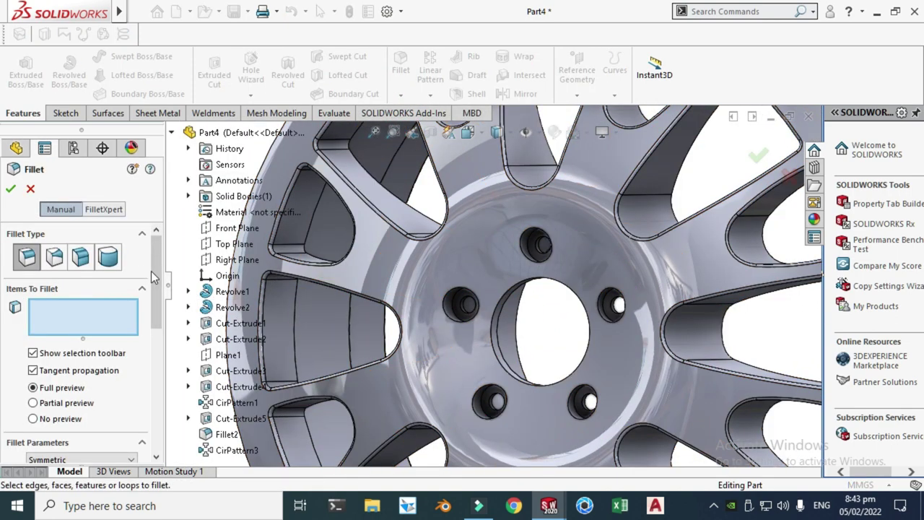
pyautogui.moveTo(151, 269); pyautogui.dragTo(162, 318)
pyautogui.click(448, 304)
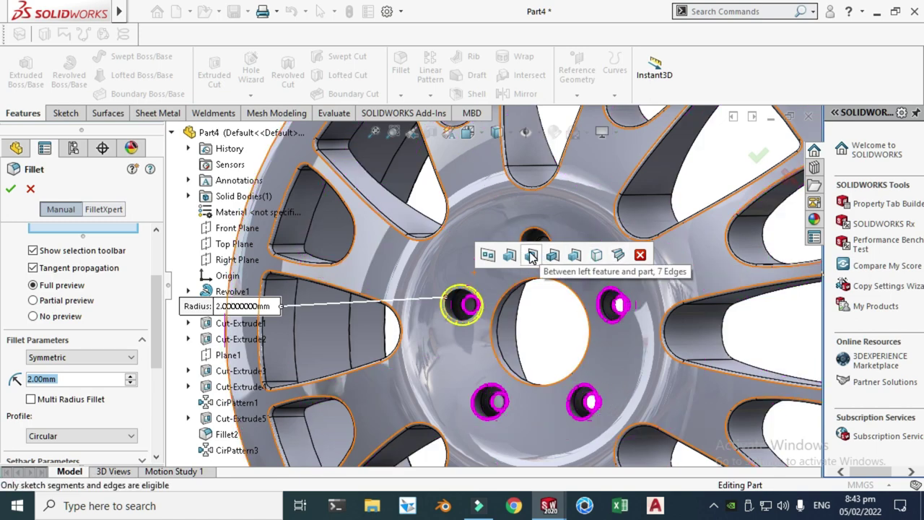
pyautogui.scroll(-5, 525, 239)
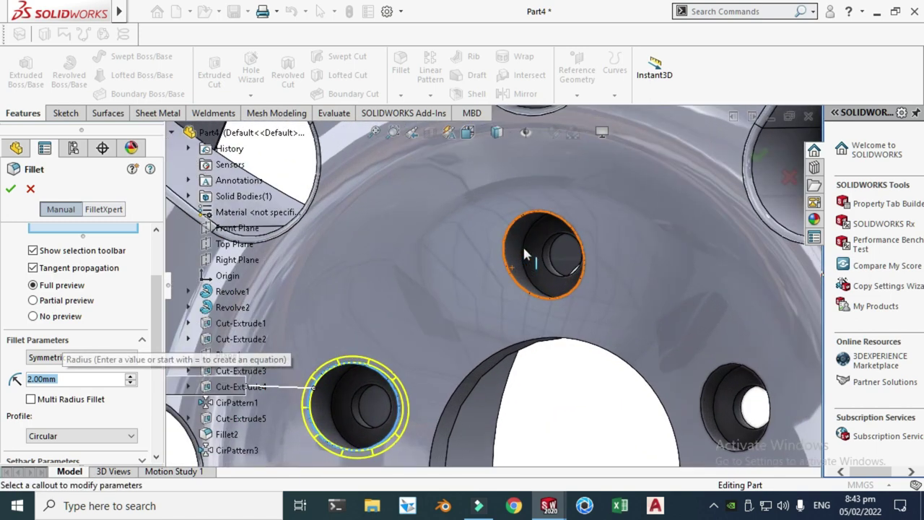
pyautogui.click(500, 243)
pyautogui.scroll(4, 505, 268)
pyautogui.scroll(3, 512, 361)
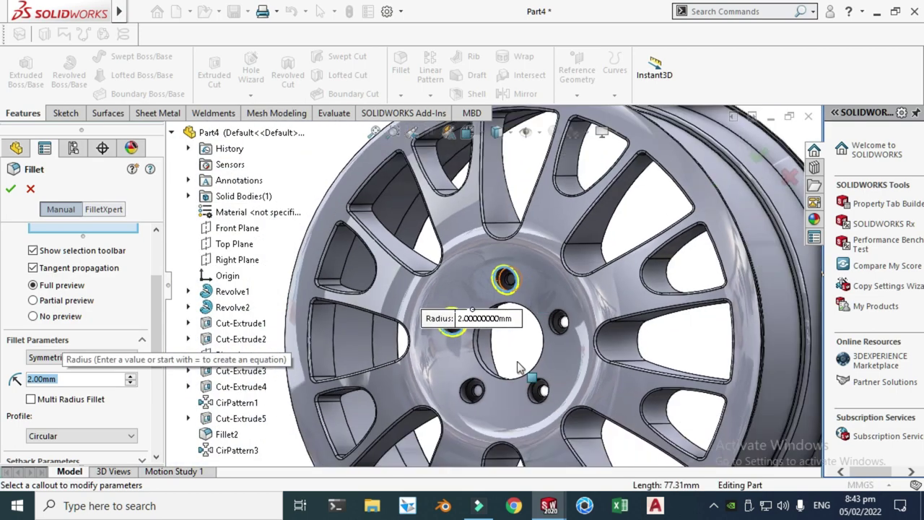
pyautogui.scroll(-4, 452, 388)
pyautogui.click(435, 362)
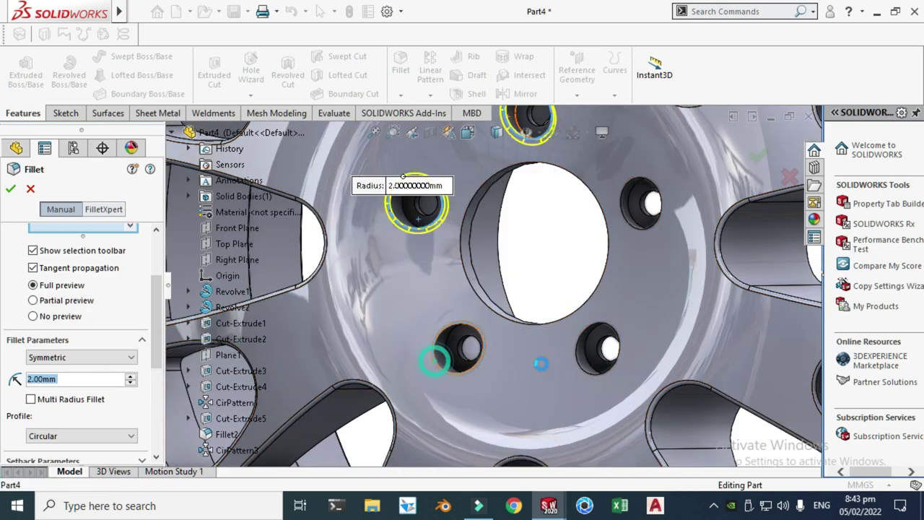
pyautogui.click(594, 378)
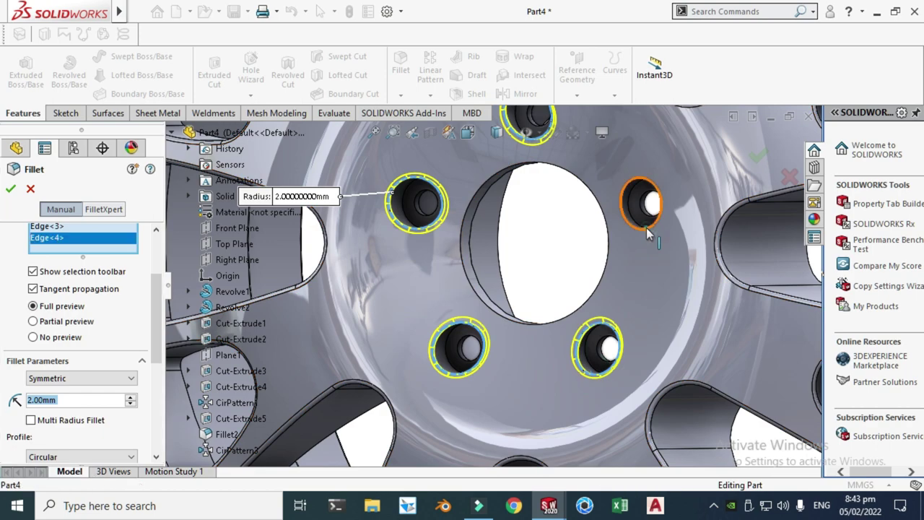
pyautogui.click(646, 228)
pyautogui.click(10, 188)
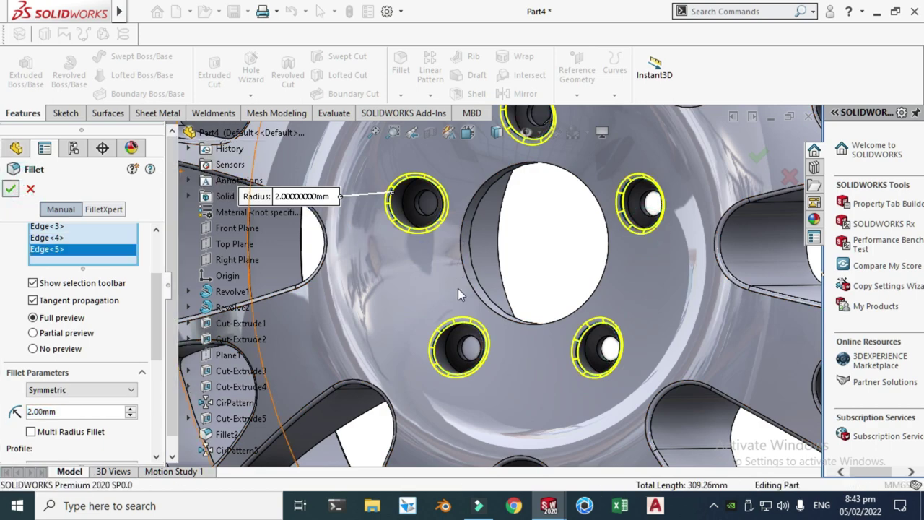
# - Turn on the perspective view and the shadows in shaded mode for the wheel
pyautogui.scroll(3, 456, 317)
pyautogui.scroll(4, 456, 334)
pyautogui.rightClick(421, 216)
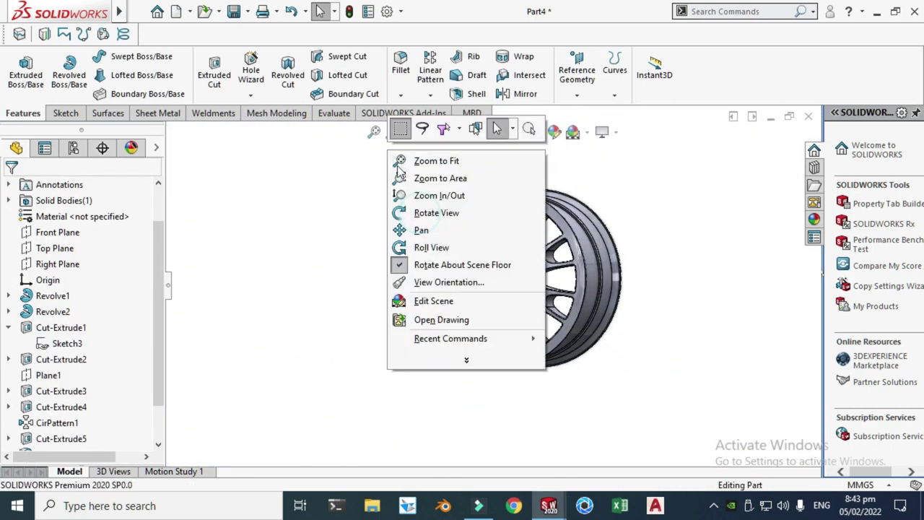
pyautogui.click(437, 216)
pyautogui.moveTo(464, 194); pyautogui.dragTo(467, 215)
pyautogui.scroll(-3, 473, 224)
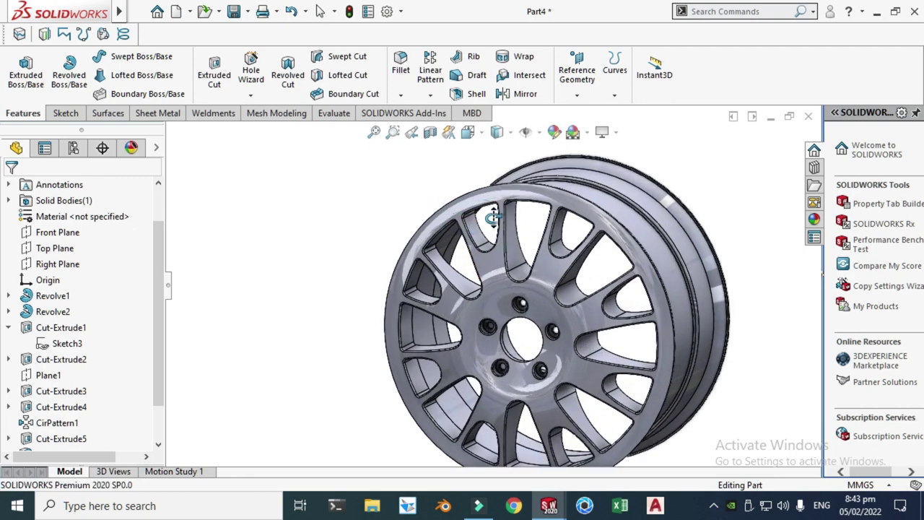
pyautogui.click(604, 132)
pyautogui.click(639, 205)
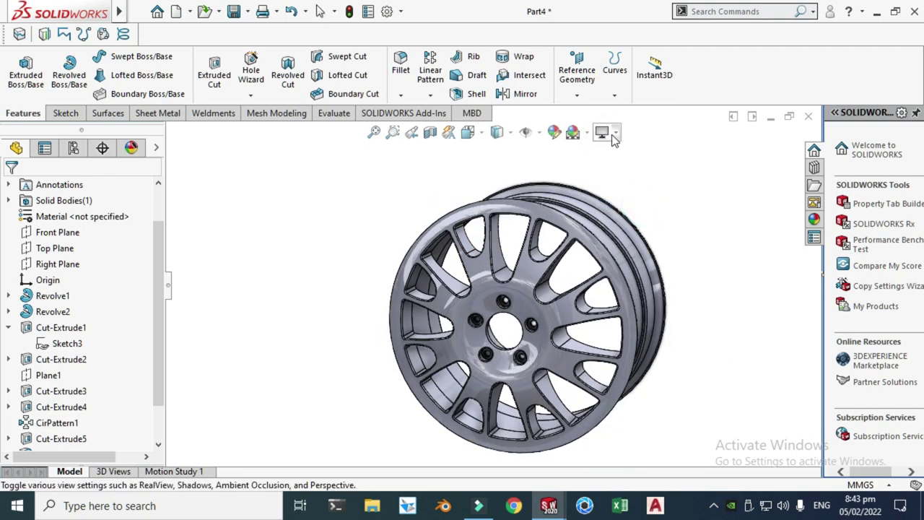
pyautogui.click(602, 132)
pyautogui.click(624, 170)
# - Assign Cast Alloy Steel as the material of the wheel rim
pyautogui.scroll(4, 594, 205)
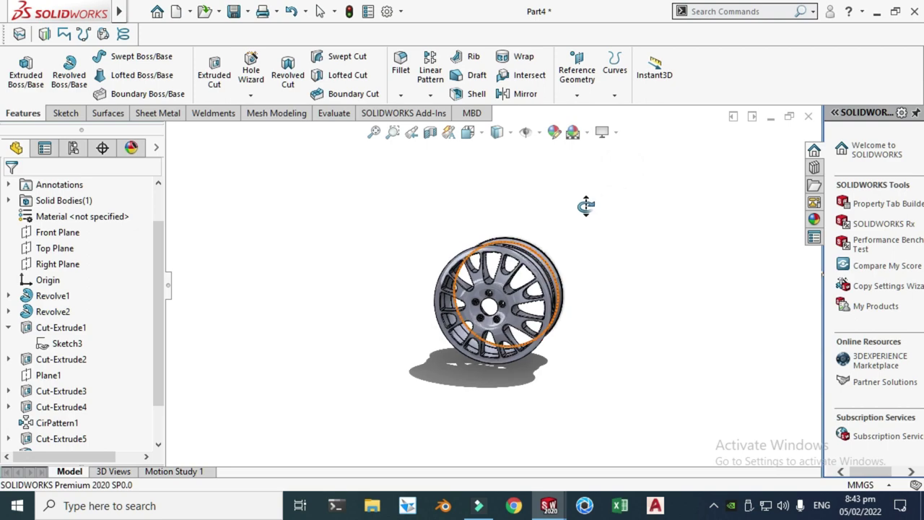
pyautogui.moveTo(586, 205); pyautogui.dragTo(575, 207)
pyautogui.scroll(-3, 518, 290)
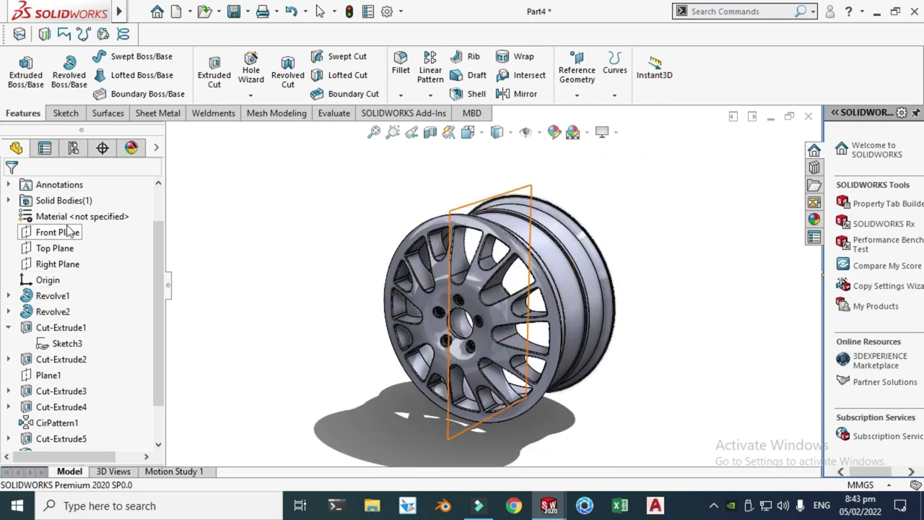
pyautogui.rightClick(72, 217)
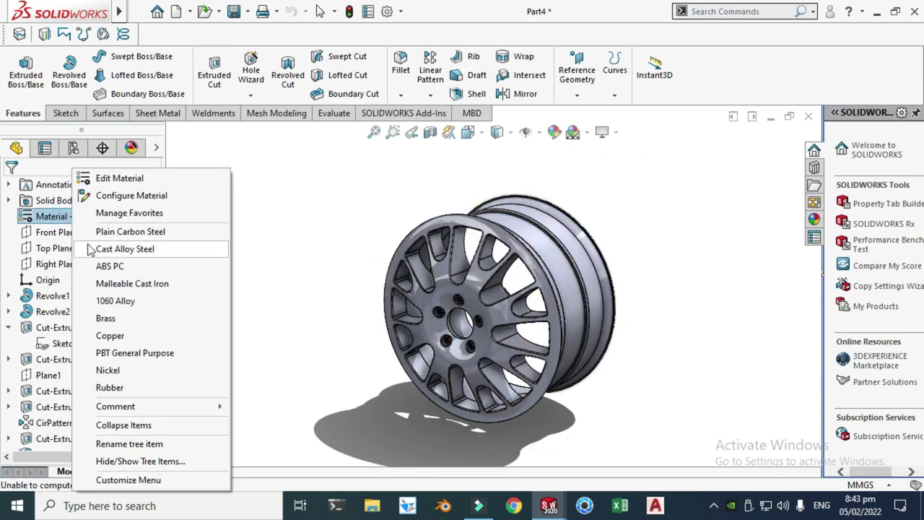
pyautogui.click(148, 252)
# - Examine the rim's spokes, hub and barrel up close and from the opposite side
pyautogui.scroll(-4, 397, 292)
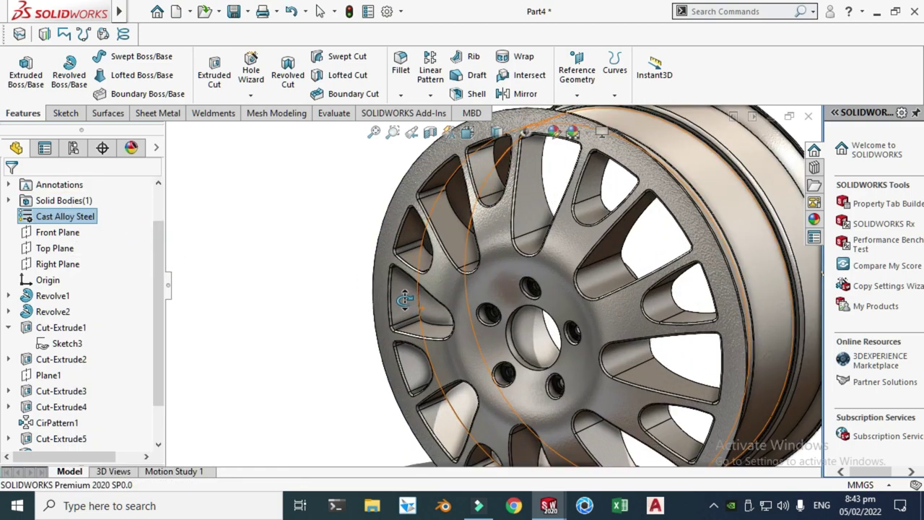
pyautogui.scroll(5, 405, 300)
pyautogui.scroll(-10, 509, 282)
pyautogui.scroll(8, 561, 257)
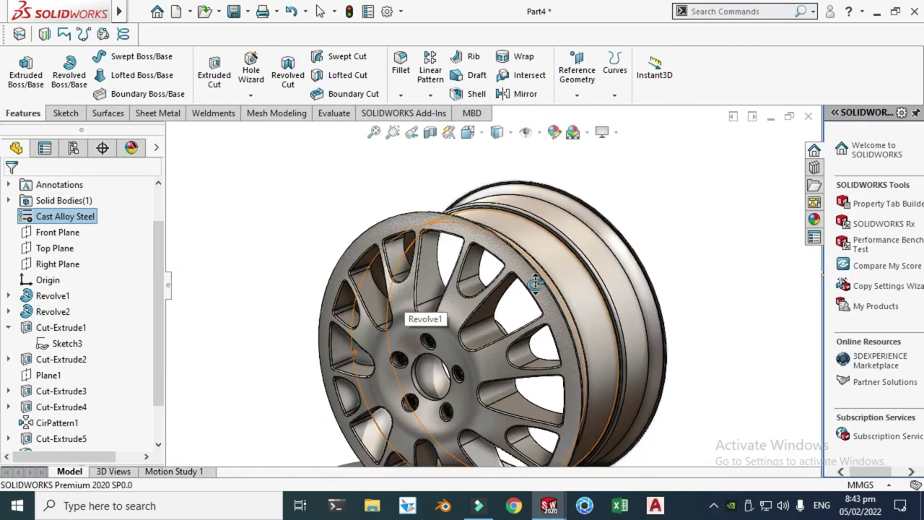
pyautogui.scroll(3, 535, 284)
pyautogui.moveTo(372, 208); pyautogui.dragTo(448, 202, button='middle')
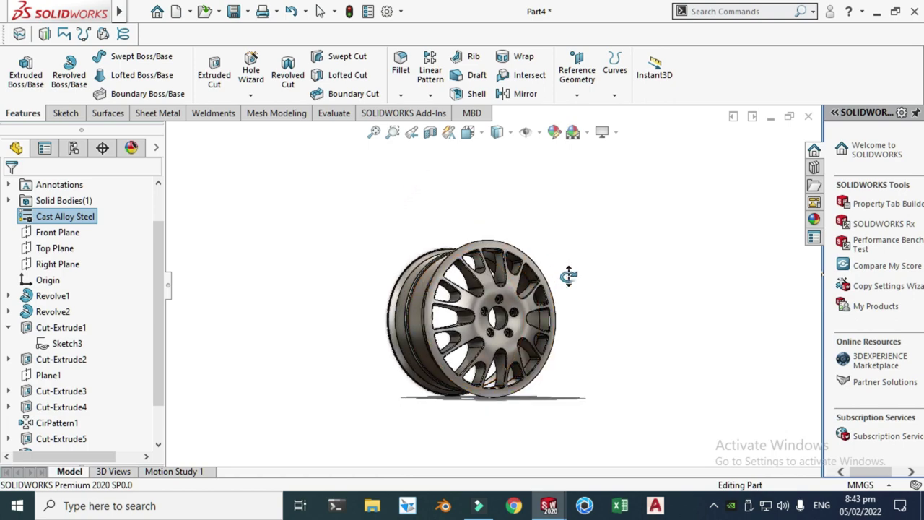
# - Send the wheel rim from SOLIDWORKS to KeyShot 9 and dismiss the KeyShot welcome window
pyautogui.moveTo(567, 277); pyautogui.dragTo(510, 339, button='middle')
pyautogui.moveTo(510, 340); pyautogui.dragTo(312, 248)
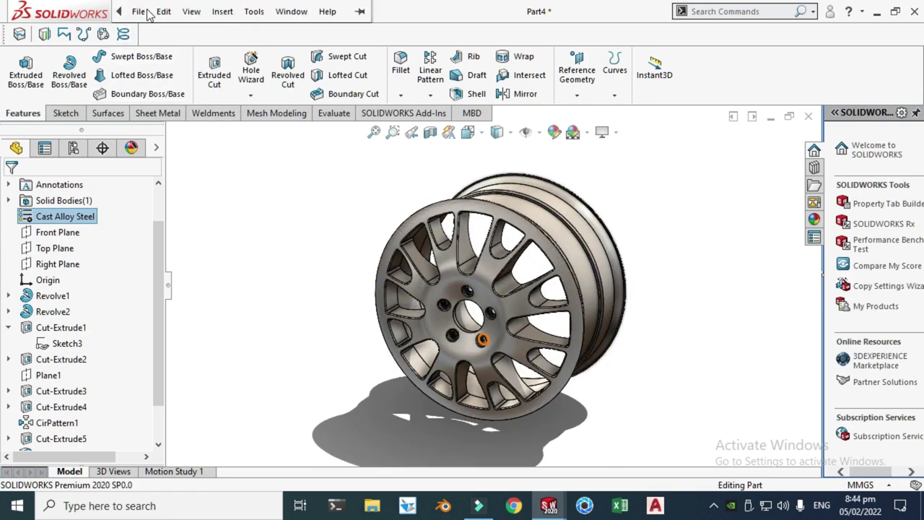
pyautogui.click(222, 11)
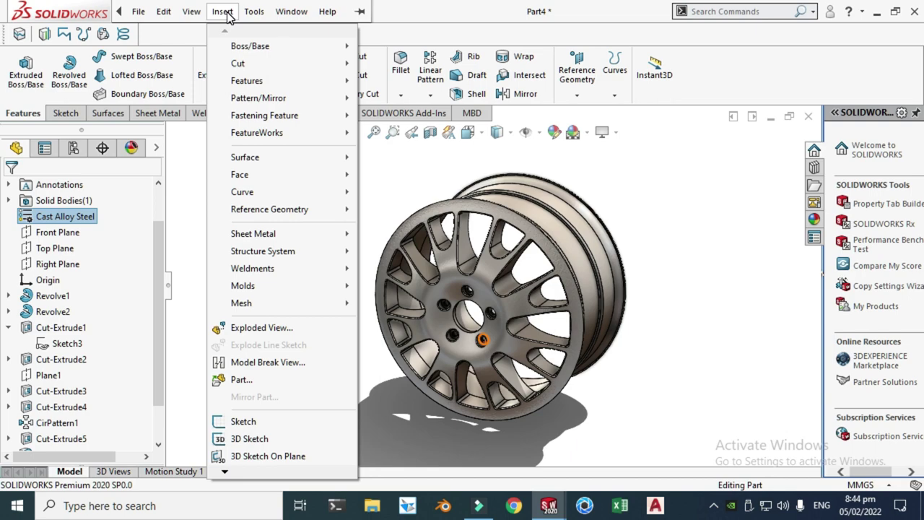
pyautogui.click(254, 12)
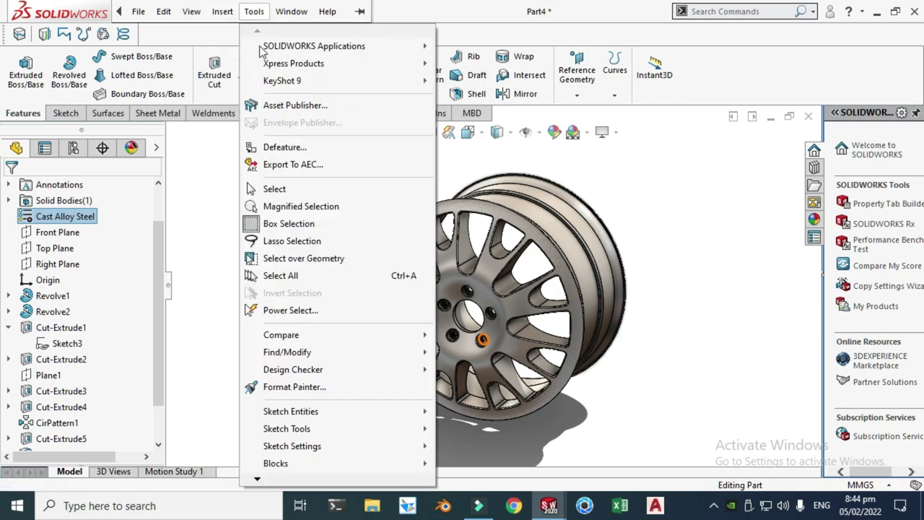
pyautogui.moveTo(324, 85)
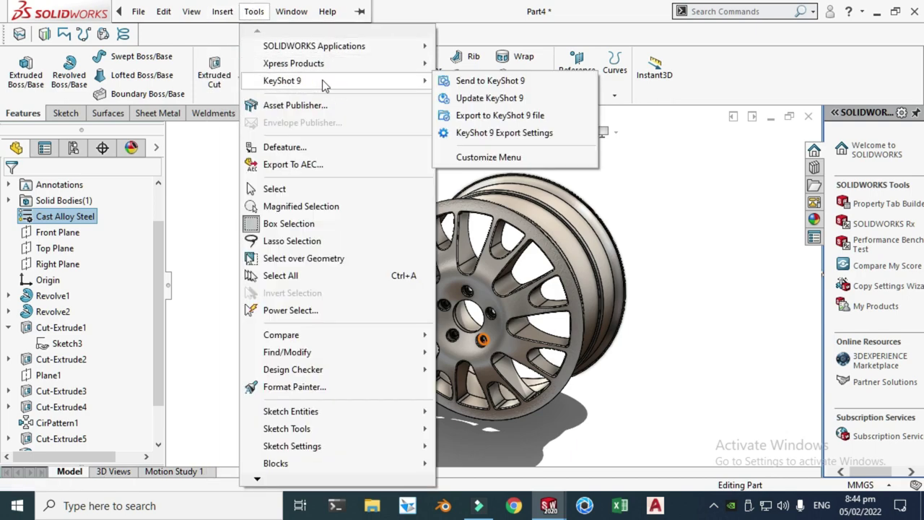
pyautogui.click(466, 81)
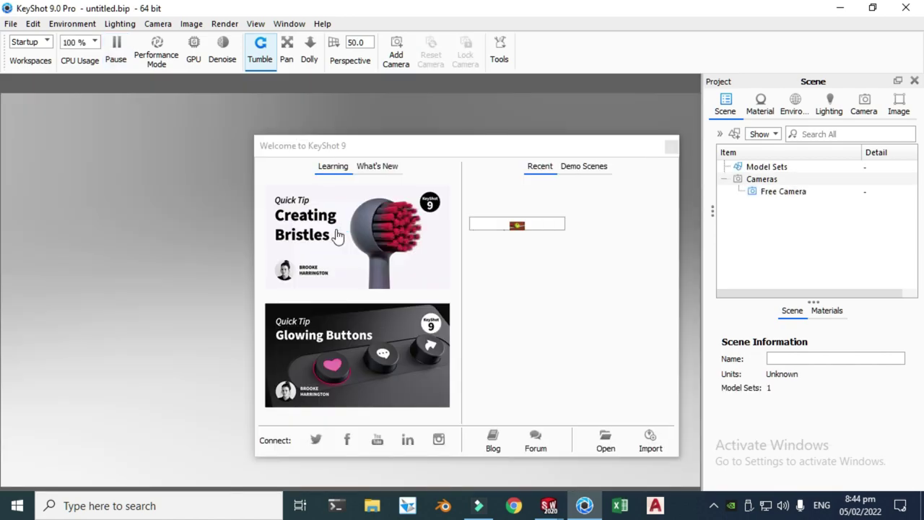
pyautogui.click(672, 149)
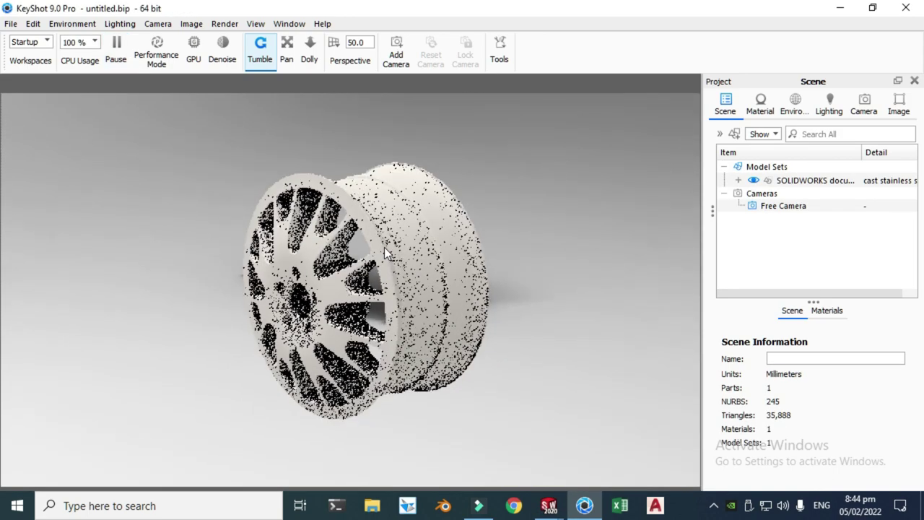
# - Raise the whole rim model and snap it to the ground so that it stands on the floor of the scene
pyautogui.moveTo(384, 247); pyautogui.dragTo(407, 238)
pyautogui.rightClick(400, 238)
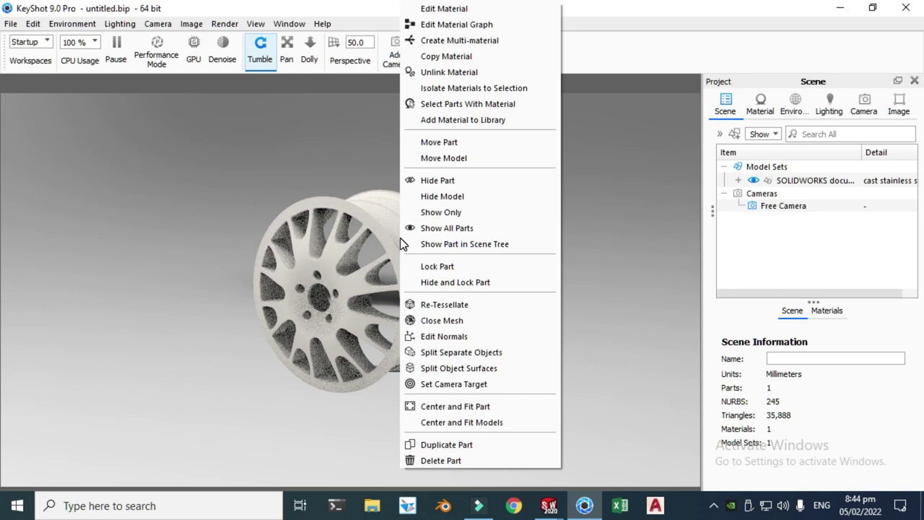
pyautogui.click(431, 158)
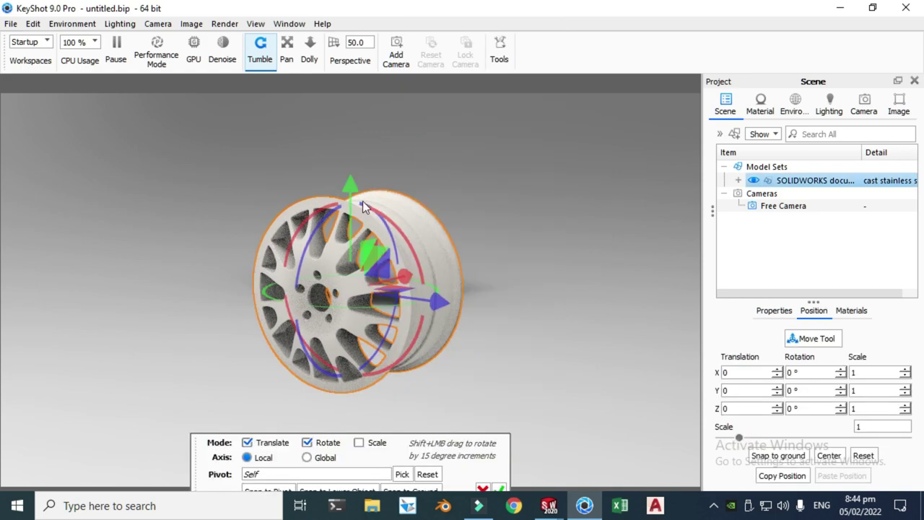
pyautogui.moveTo(346, 192); pyautogui.dragTo(350, 162)
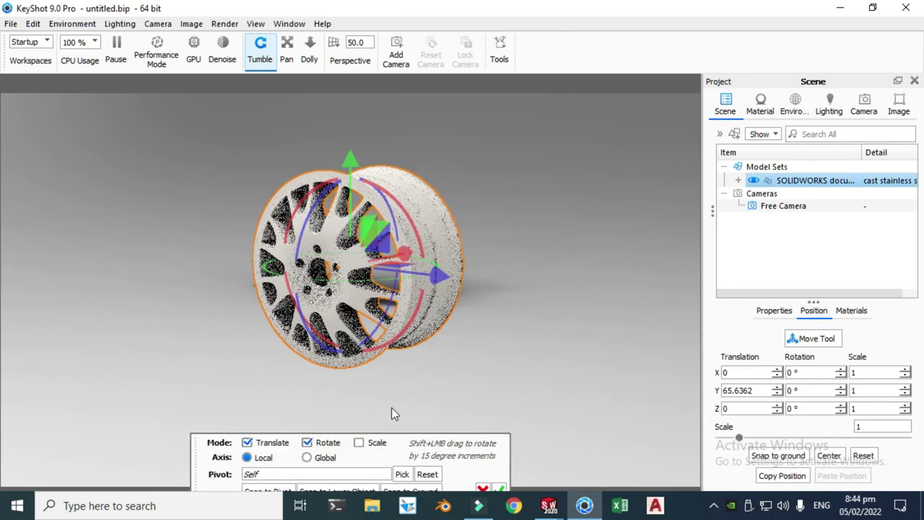
pyautogui.moveTo(404, 442); pyautogui.dragTo(417, 368)
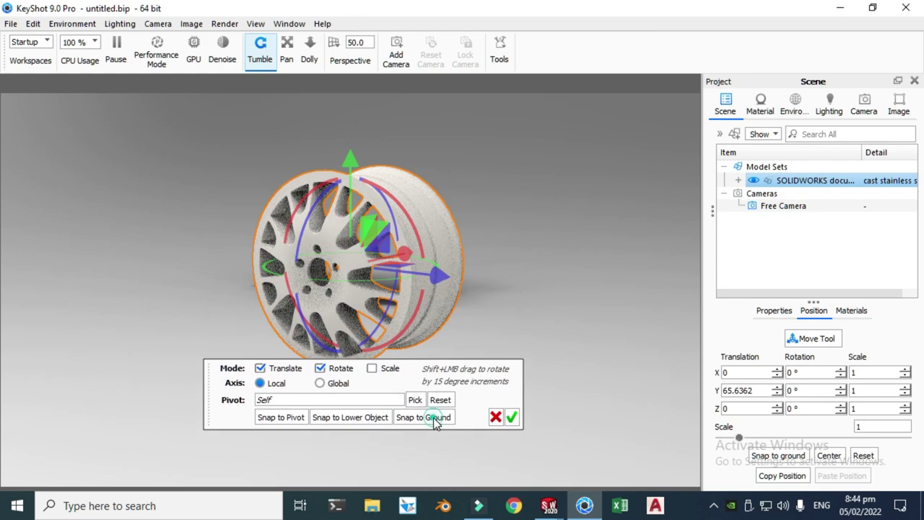
pyautogui.click(434, 417)
pyautogui.click(510, 419)
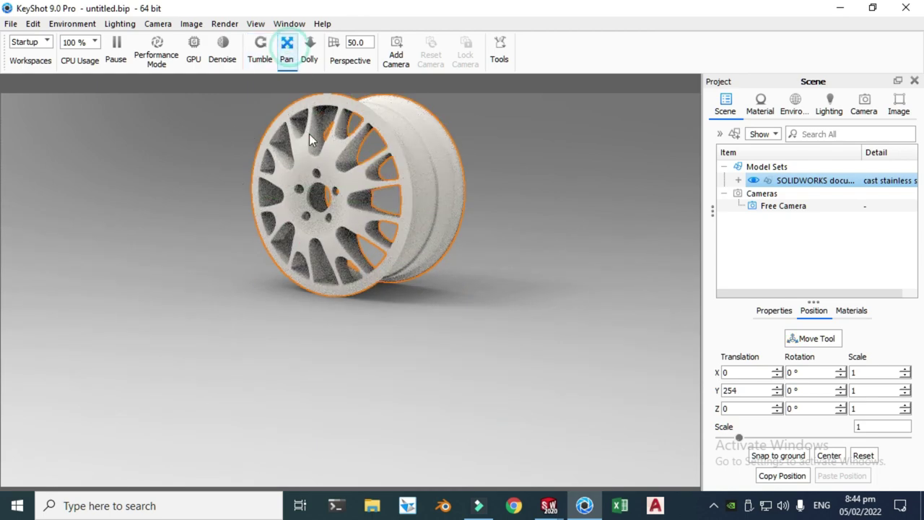
pyautogui.moveTo(309, 134); pyautogui.dragTo(328, 249)
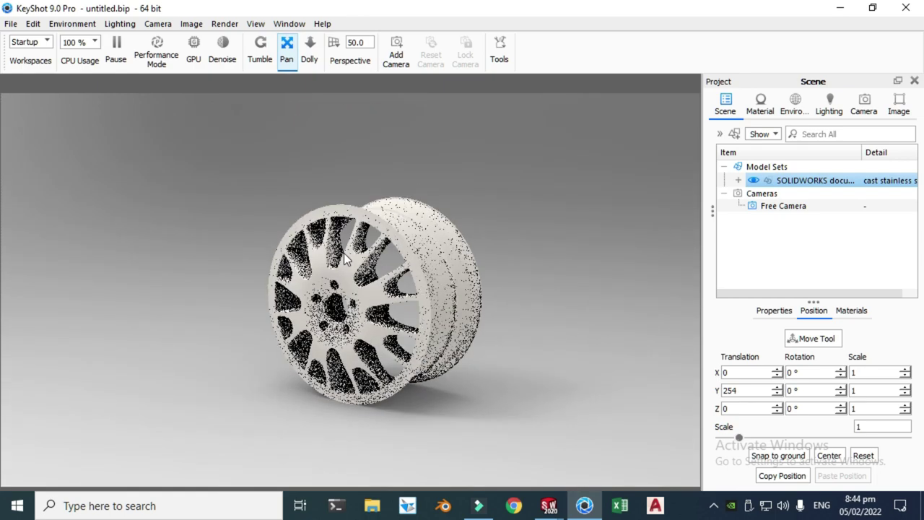
pyautogui.click(273, 192)
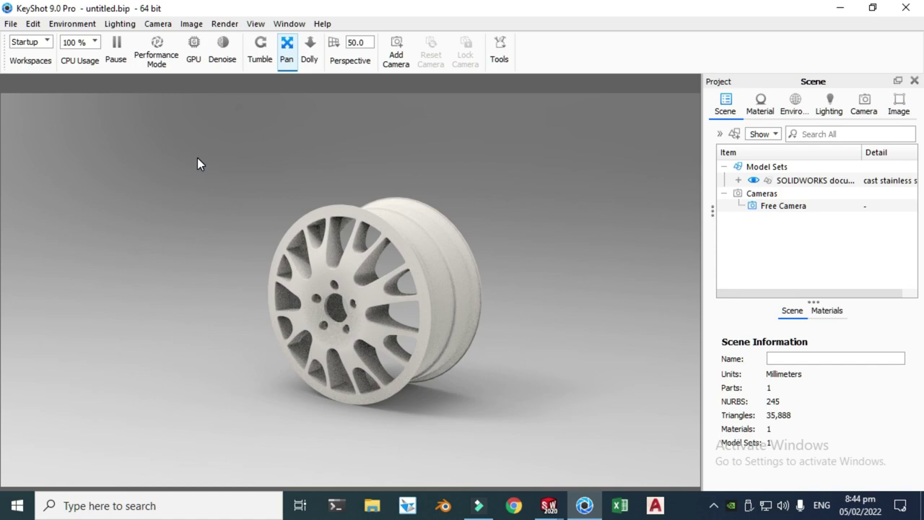
# - Duplicate the rim part, offset the copy about 91 in X and 99 in Y, and tilt it about -85° around Z
pyautogui.rightClick(325, 269)
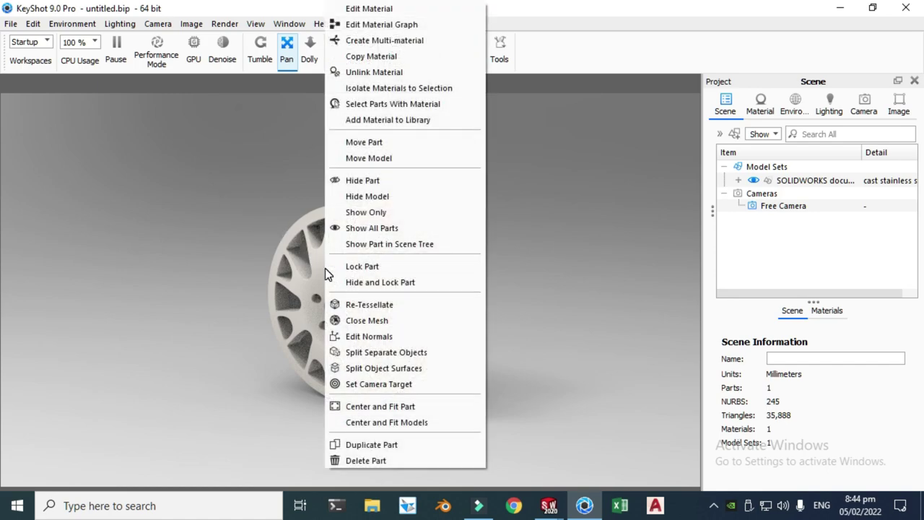
pyautogui.click(379, 447)
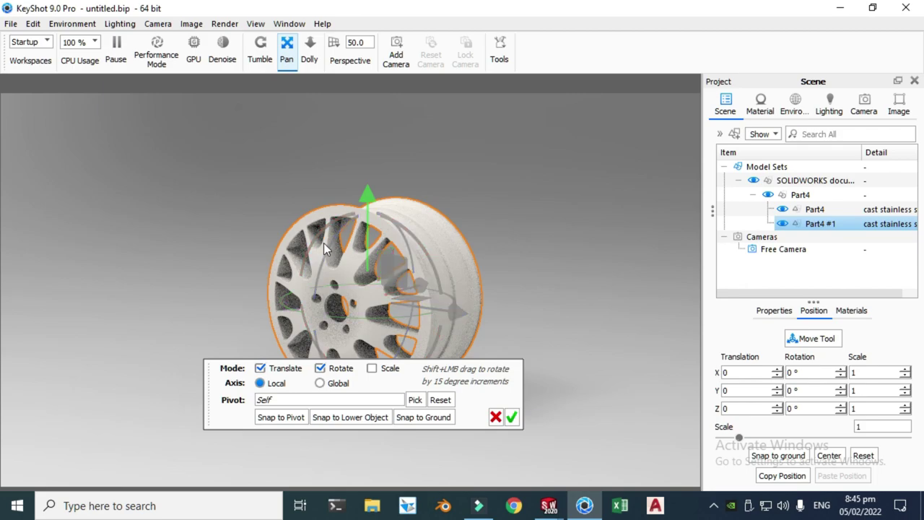
pyautogui.moveTo(329, 255); pyautogui.dragTo(329, 257)
pyautogui.moveTo(326, 264); pyautogui.dragTo(458, 208)
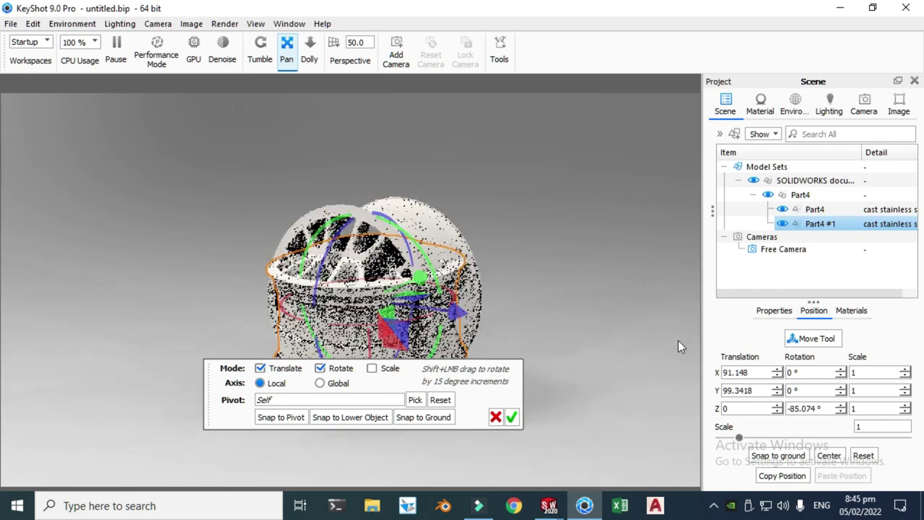
# - Set the duplicated rim's Z rotation to -90° and accept the new position
pyautogui.moveTo(792, 408); pyautogui.dragTo(815, 409)
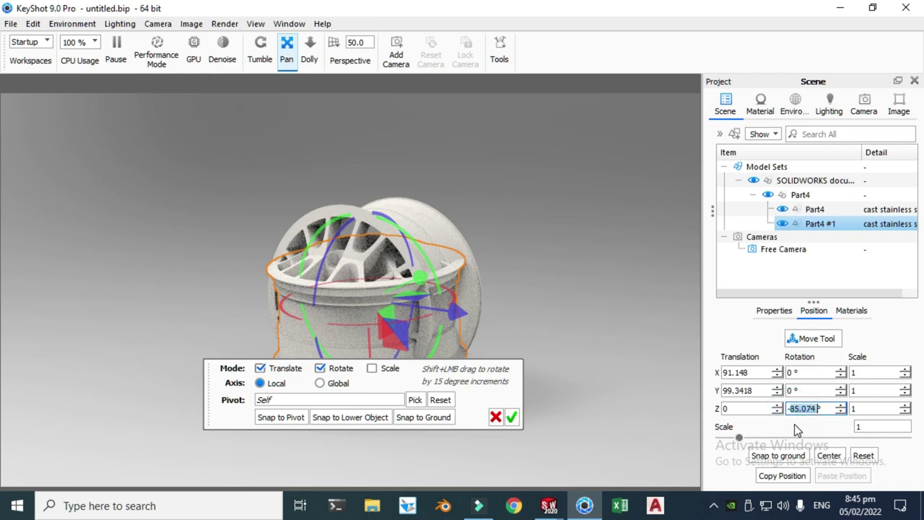
pyautogui.click(810, 408)
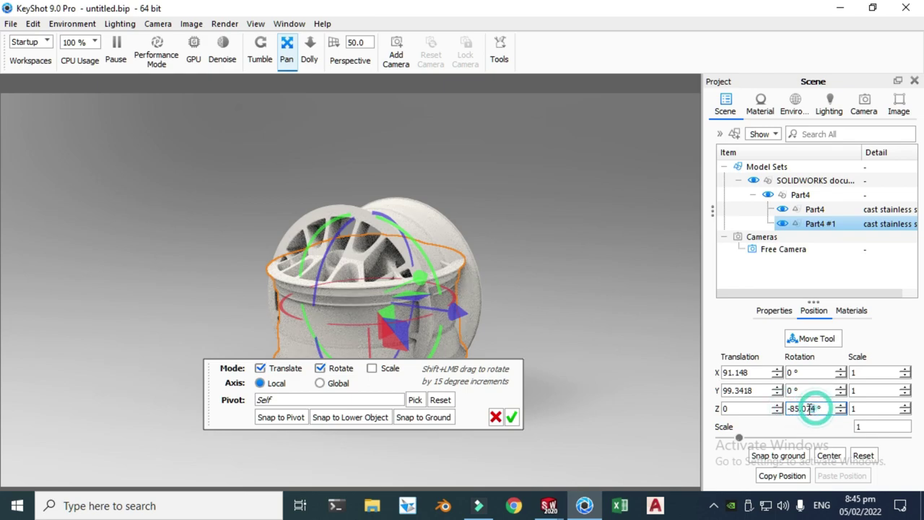
pyautogui.moveTo(810, 408); pyautogui.dragTo(797, 412)
pyautogui.press('Return')
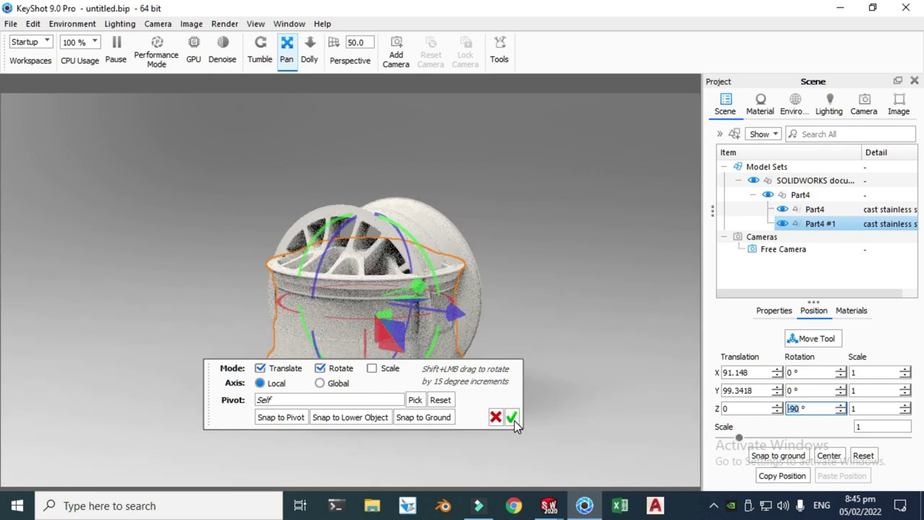
pyautogui.click(512, 417)
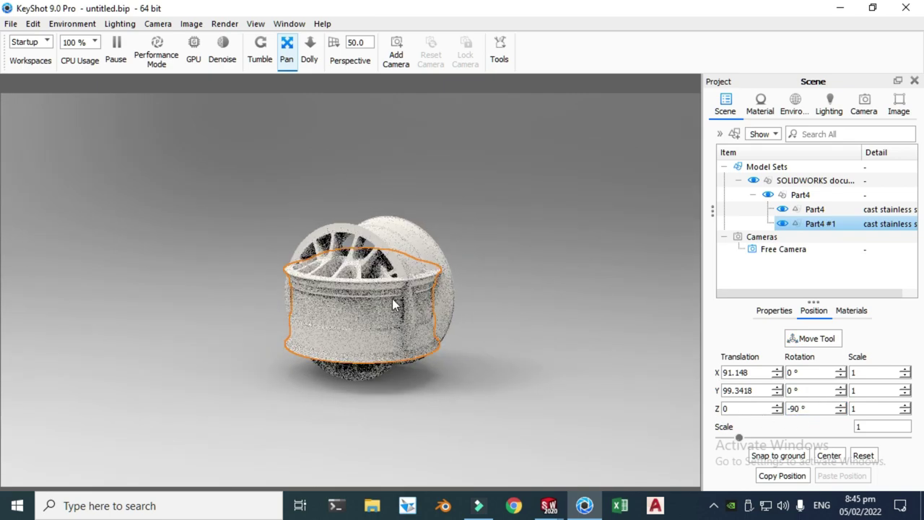
# - Move the flat-lying rim copy down by snapping the part to the ground
pyautogui.rightClick(320, 312)
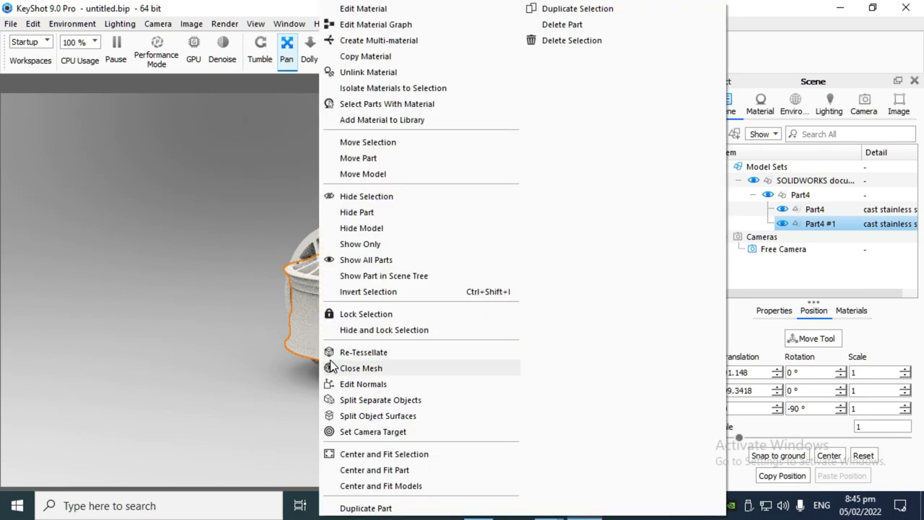
pyautogui.click(369, 160)
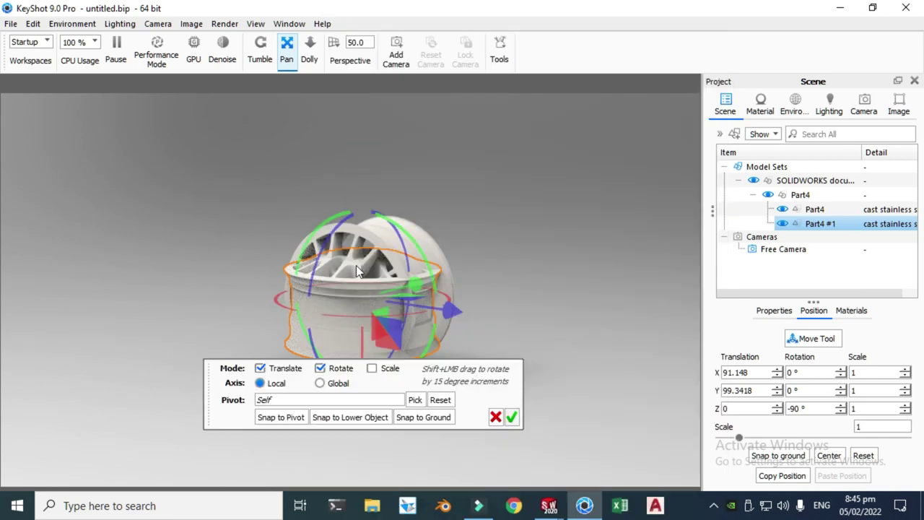
pyautogui.click(427, 417)
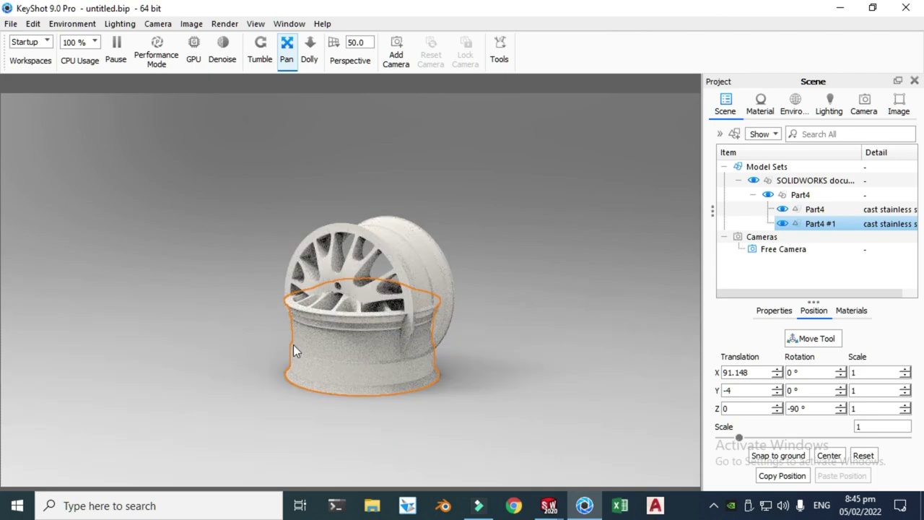
pyautogui.rightClick(304, 368)
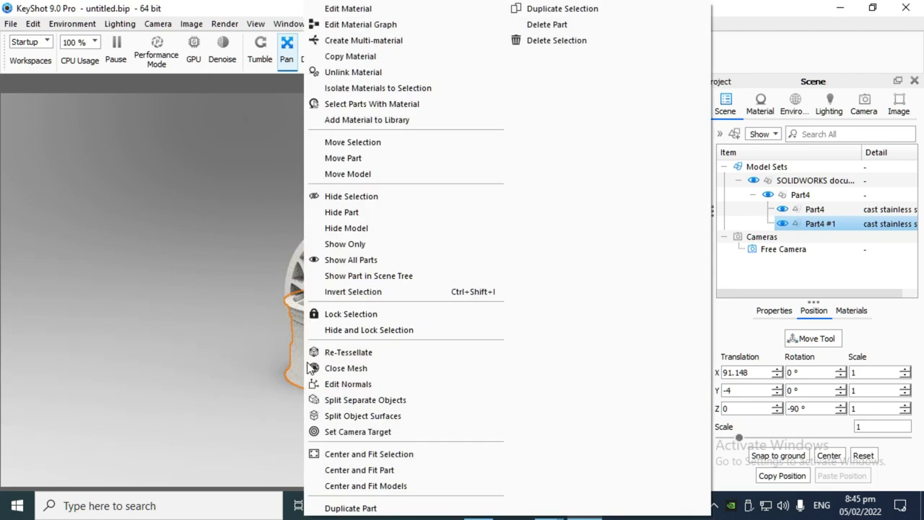
pyautogui.click(348, 174)
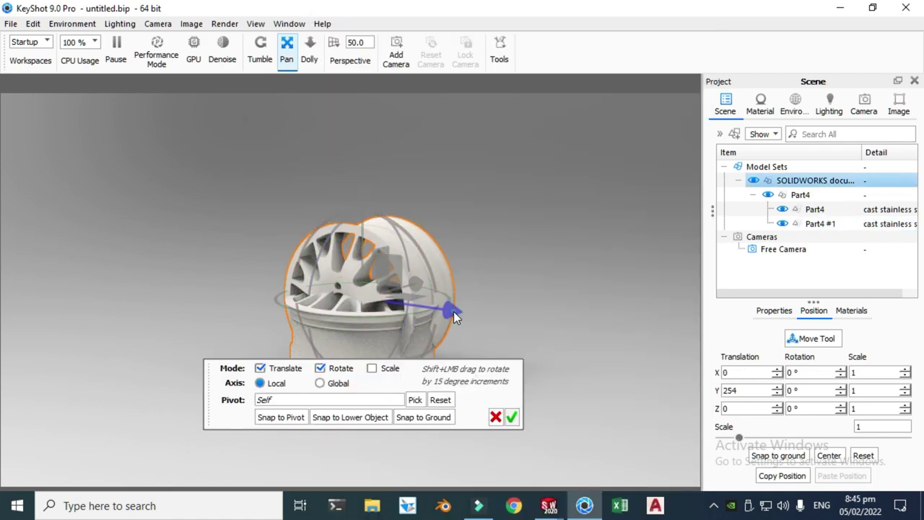
pyautogui.moveTo(403, 307); pyautogui.dragTo(514, 323)
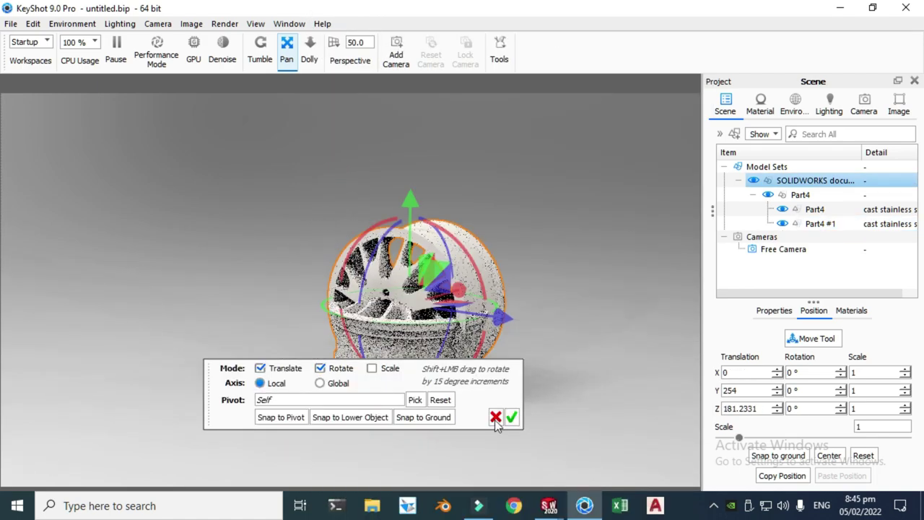
pyautogui.click(495, 419)
# - Slide only the flat-lying rim copy along Z to about -816.5, placing it beside the upright rim
pyautogui.rightClick(369, 346)
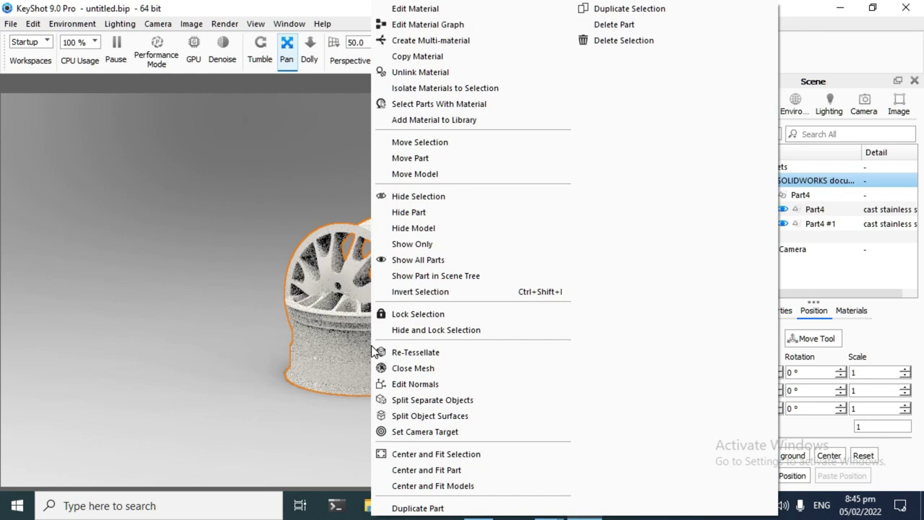
pyautogui.click(417, 157)
pyautogui.moveTo(453, 347); pyautogui.dragTo(138, 280)
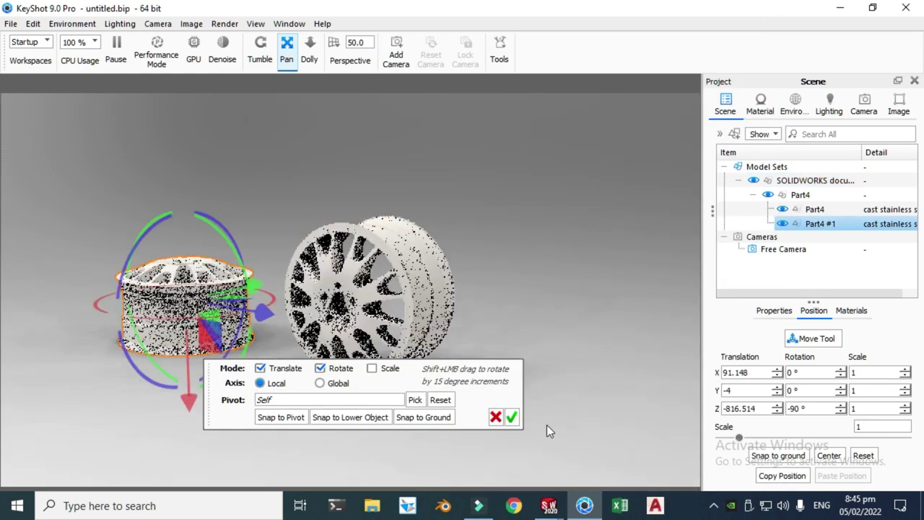
pyautogui.click(512, 417)
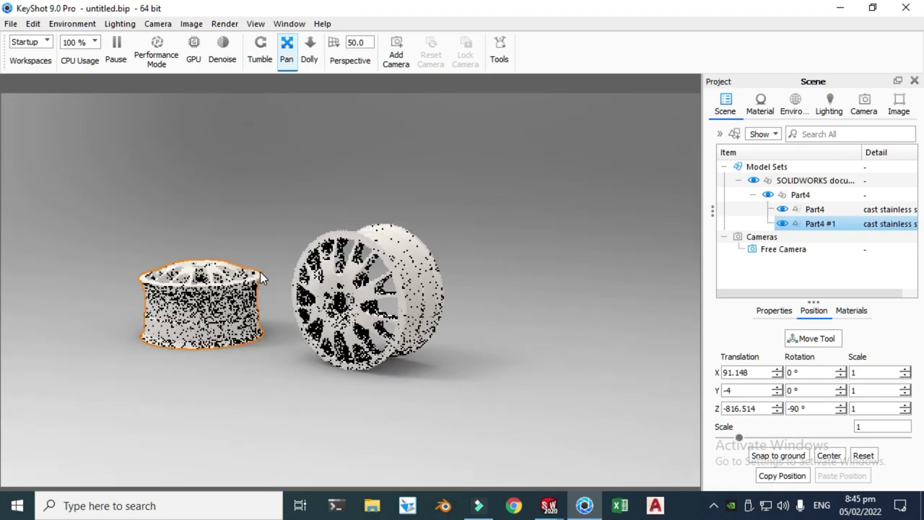
# - Open the material library, expand the Metal category and search the materials for iron
pyautogui.click(261, 49)
pyautogui.moveTo(210, 238); pyautogui.dragTo(234, 252)
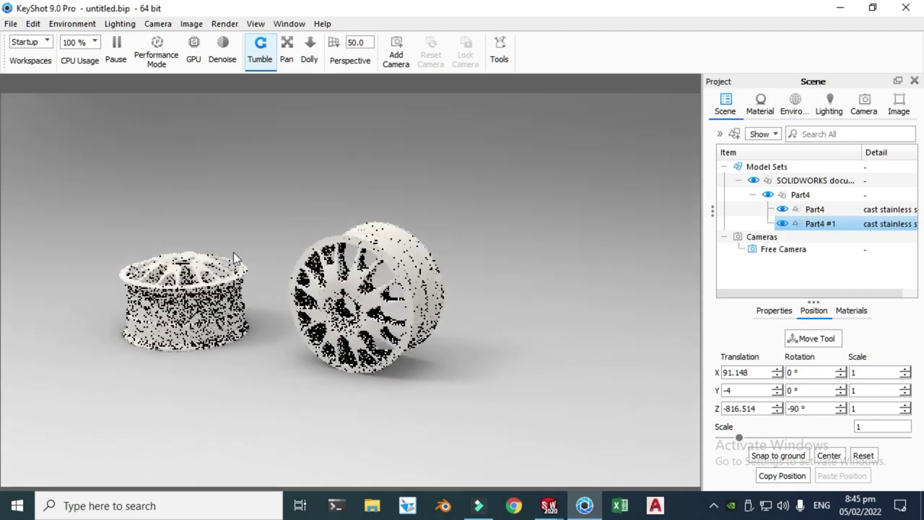
pyautogui.click(157, 281)
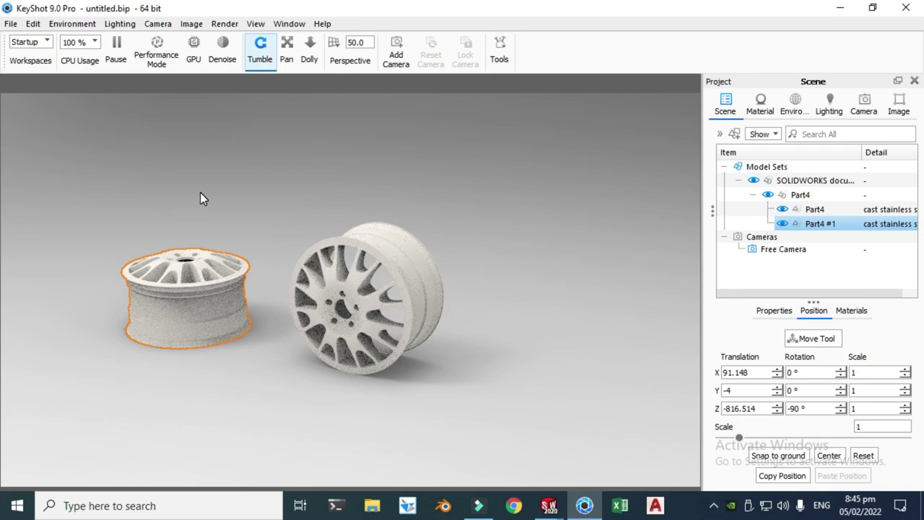
pyautogui.press('m')
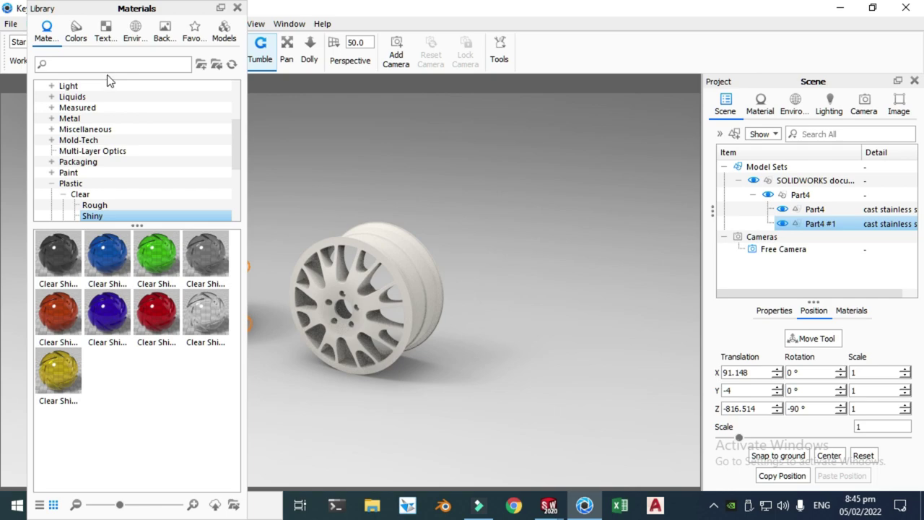
pyautogui.moveTo(235, 149); pyautogui.dragTo(240, 126)
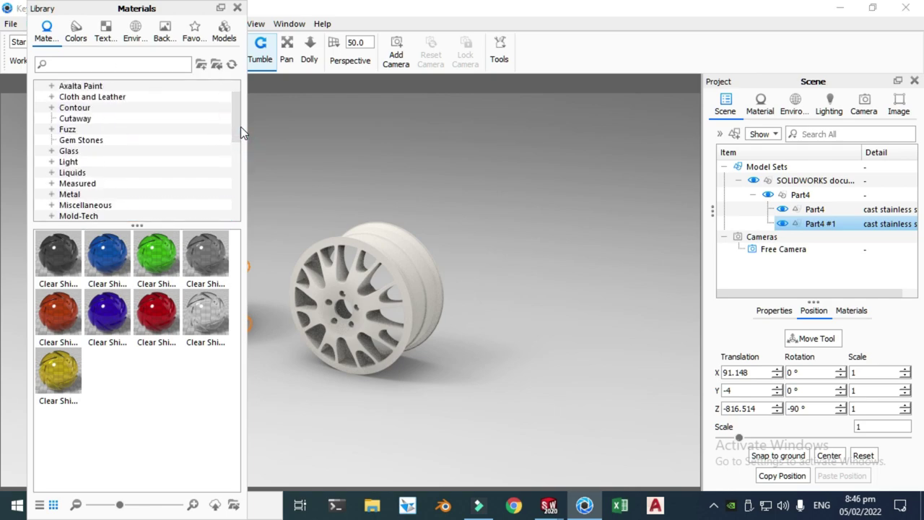
pyautogui.click(51, 194)
pyautogui.moveTo(240, 107); pyautogui.dragTo(239, 114)
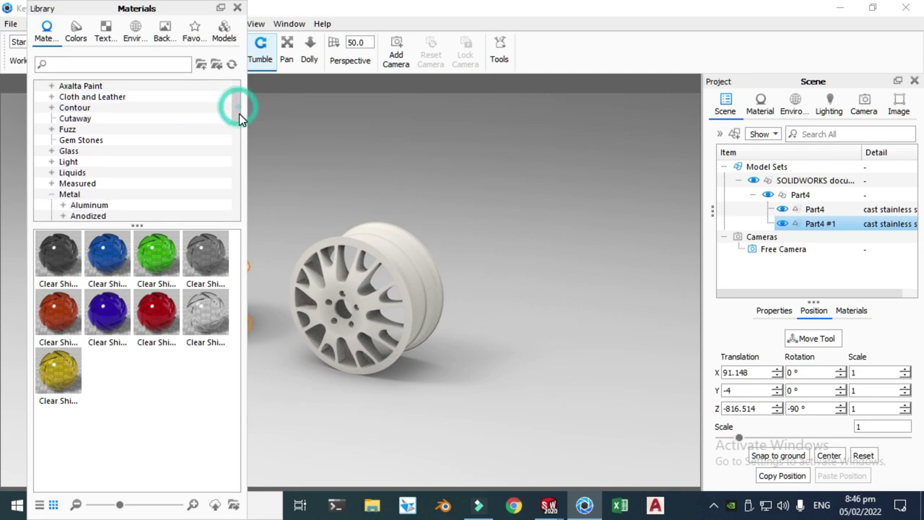
pyautogui.click(163, 66)
pyautogui.write('lro')
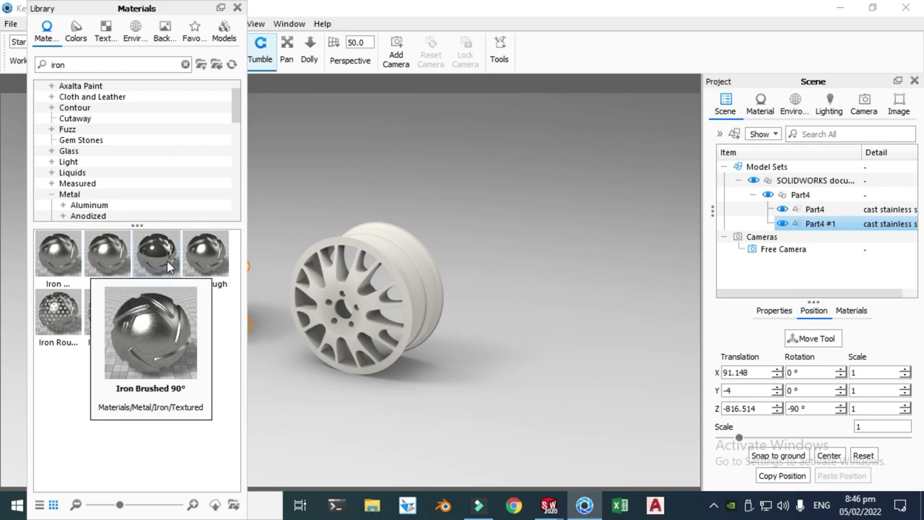
# - Apply the Iron Rough material to both the upright and flat-lying rims, linking the duplicate materials, and close the material library
pyautogui.moveTo(198, 250); pyautogui.dragTo(329, 266)
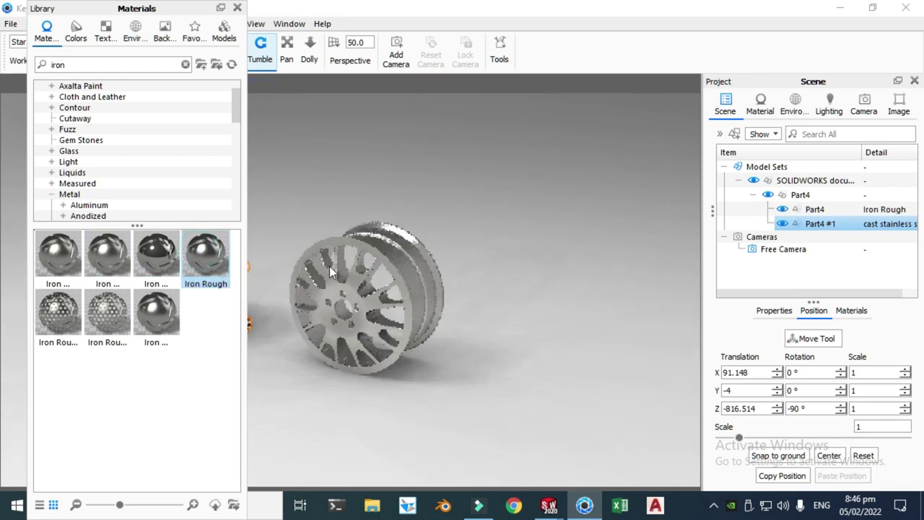
pyautogui.doubleClick(137, 9)
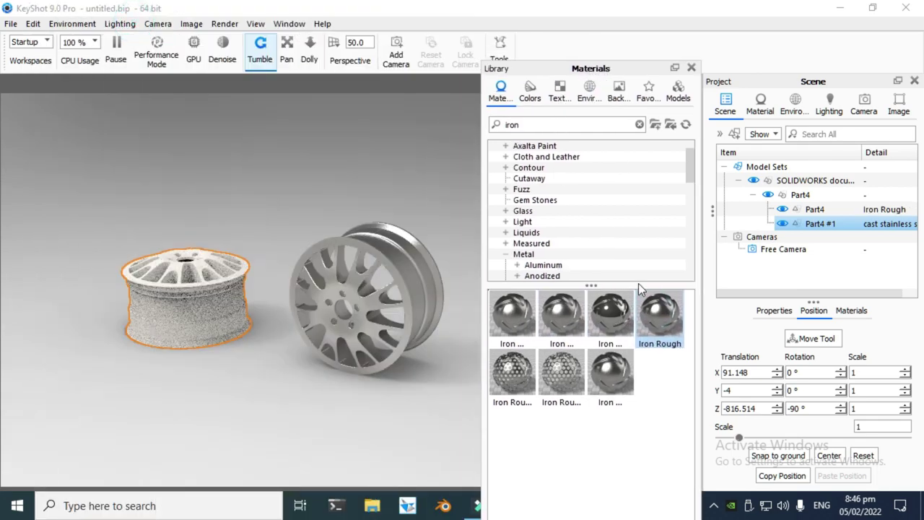
pyautogui.moveTo(665, 325); pyautogui.dragTo(190, 294)
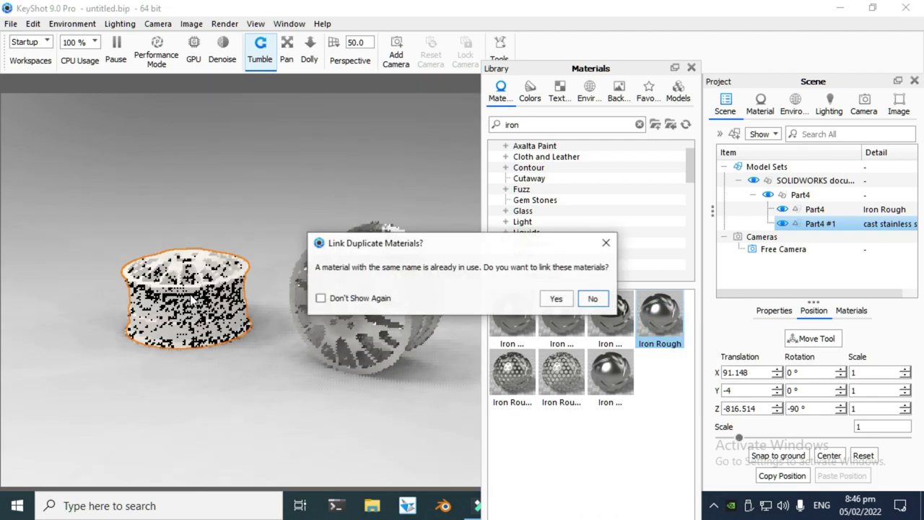
pyautogui.click(593, 298)
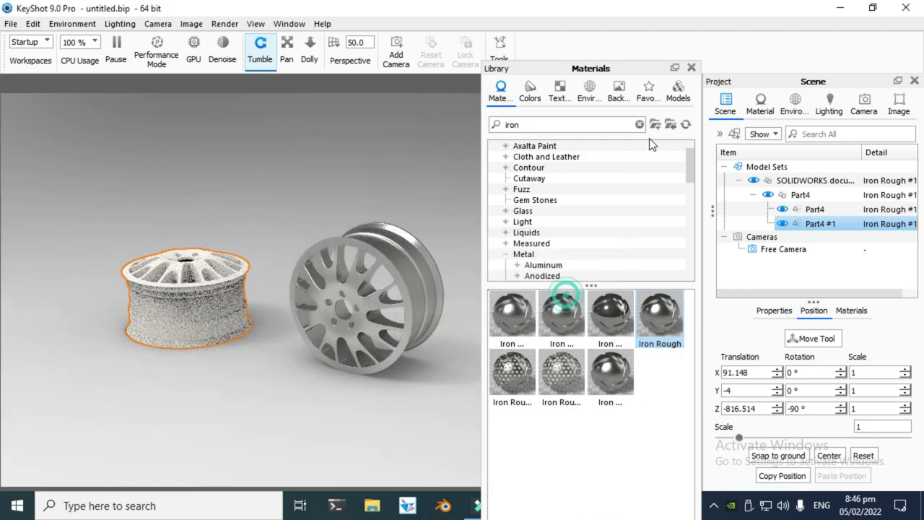
pyautogui.click(692, 67)
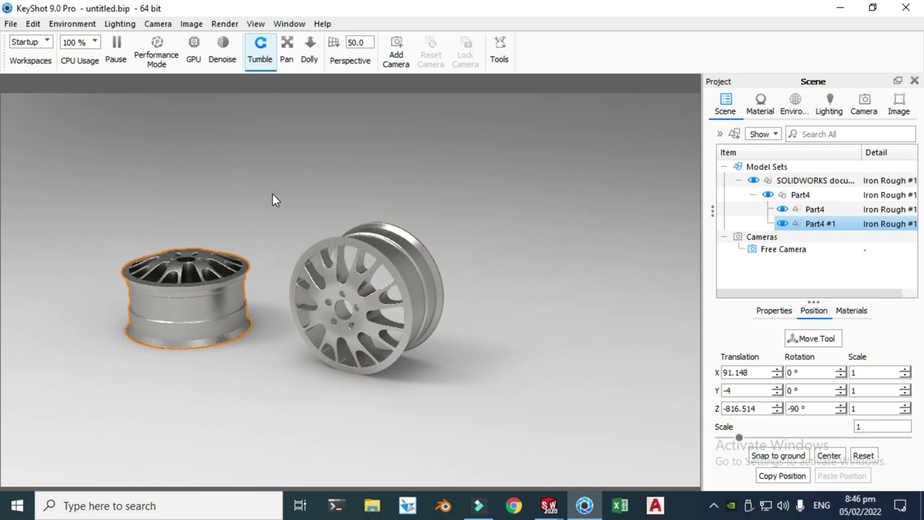
# - Switch the scene background from the lighting environment to Color and deselect the flat-lying rim
pyautogui.moveTo(225, 213); pyautogui.dragTo(245, 220)
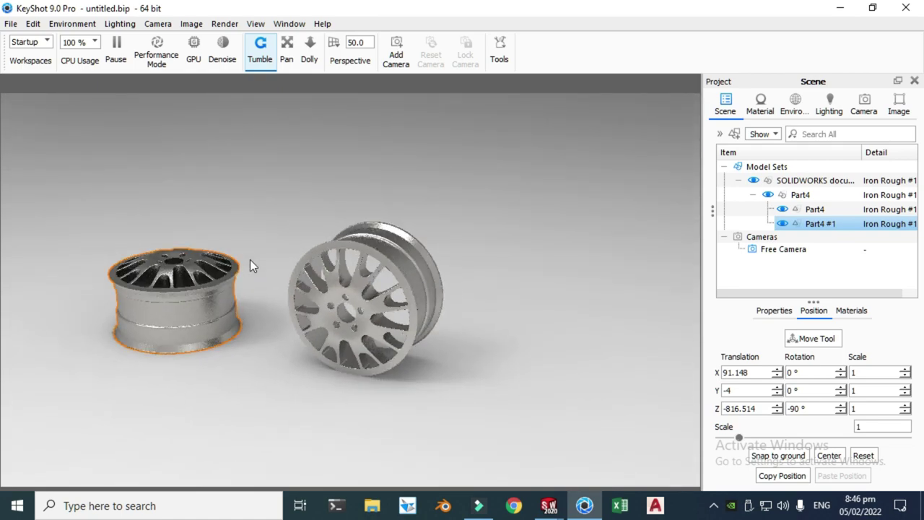
pyautogui.moveTo(296, 250); pyautogui.dragTo(327, 235)
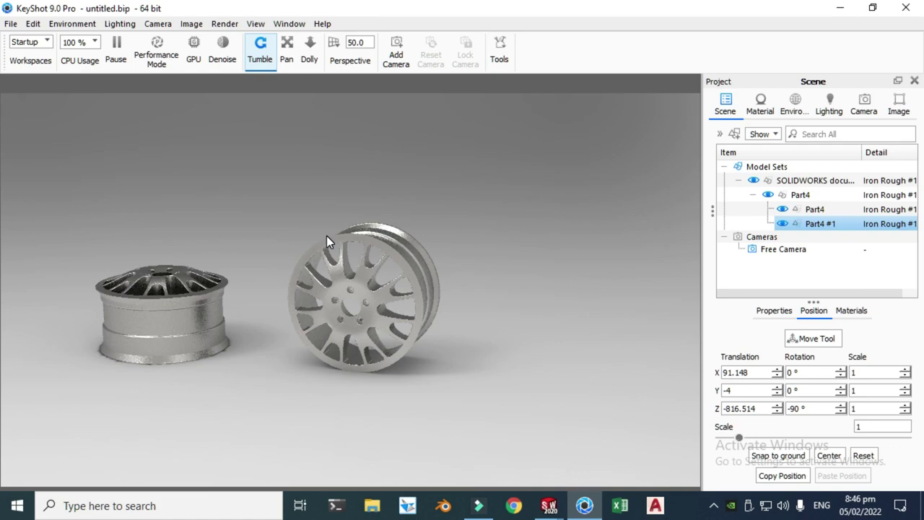
pyautogui.click(79, 23)
pyautogui.moveTo(79, 39)
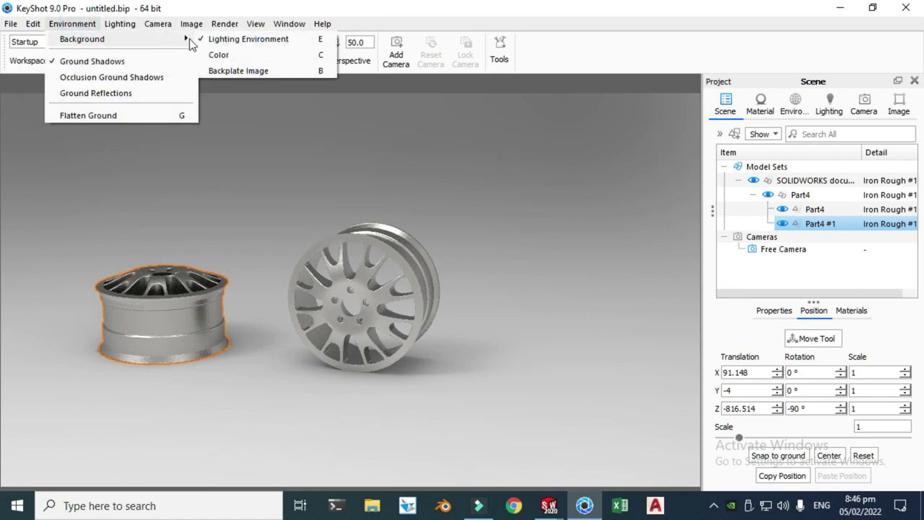
pyautogui.click(228, 55)
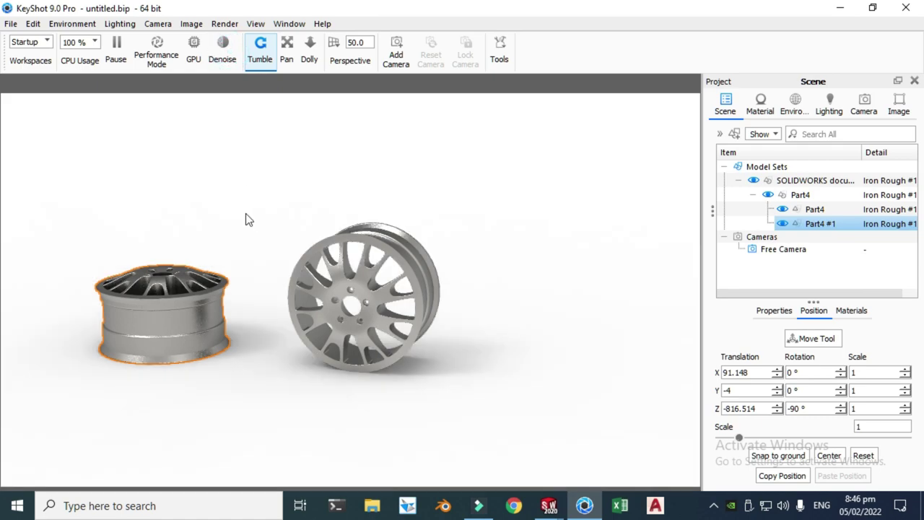
pyautogui.click(182, 177)
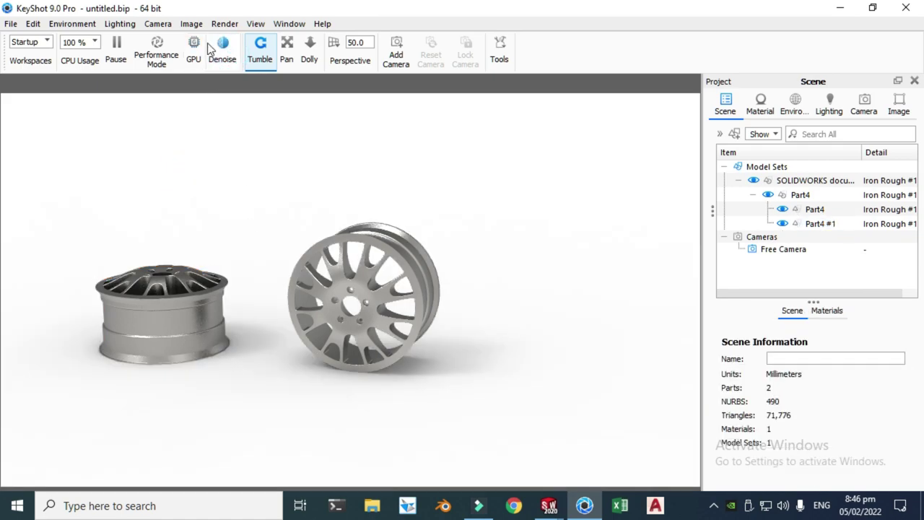
# - Set the camera's perspective value to 114 and slightly adjust the viewing angle on the two rims
pyautogui.click(333, 40)
pyautogui.moveTo(397, 62); pyautogui.dragTo(413, 62)
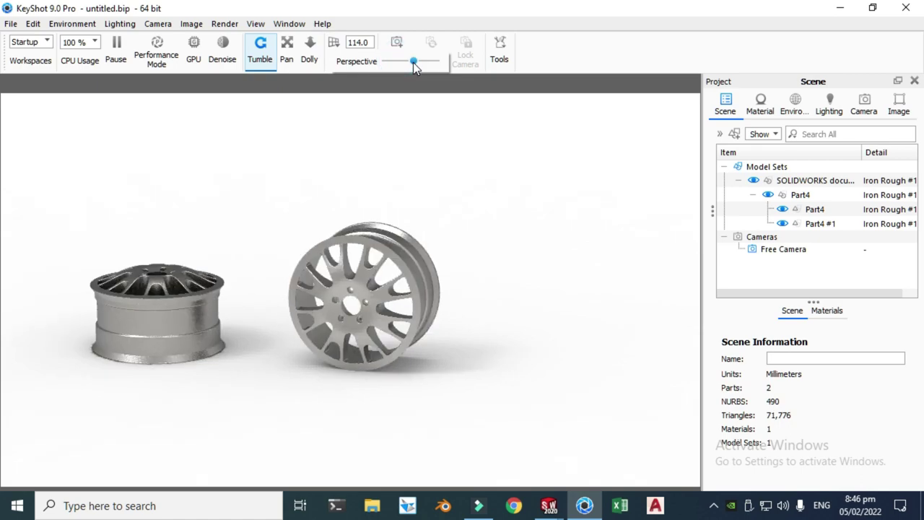
pyautogui.moveTo(381, 175)
pyautogui.mouseDown()
pyautogui.moveTo(369, 188)
pyautogui.moveTo(388, 181)
pyautogui.mouseUp()
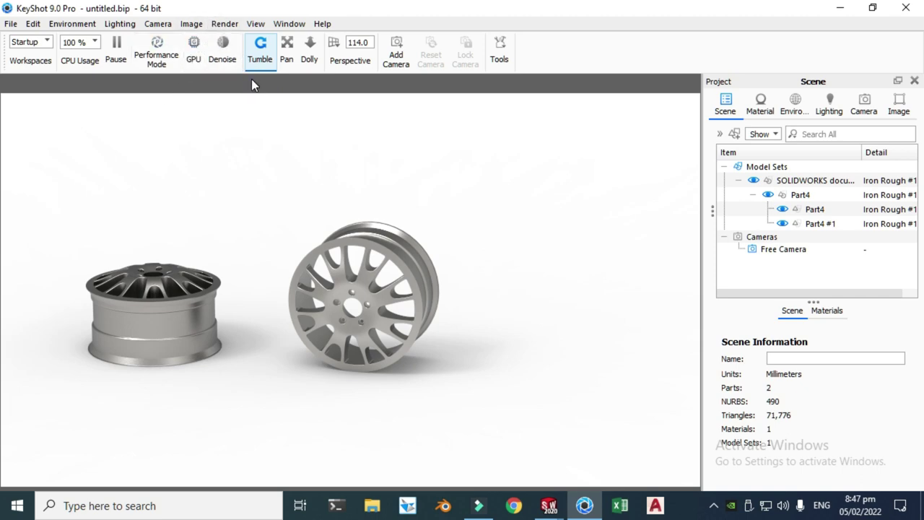
# - Open the render settings and set the maximum samples quality to 256 samples
pyautogui.click(225, 25)
pyautogui.click(255, 192)
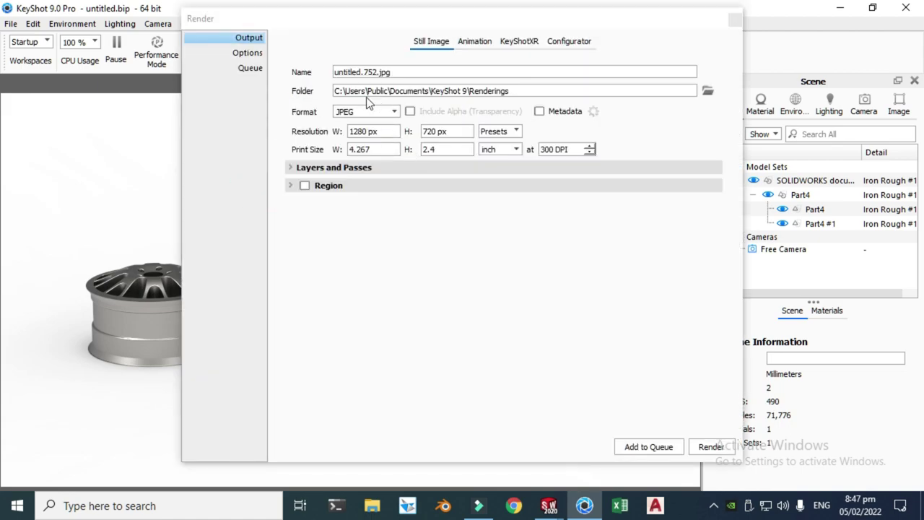
pyautogui.click(249, 53)
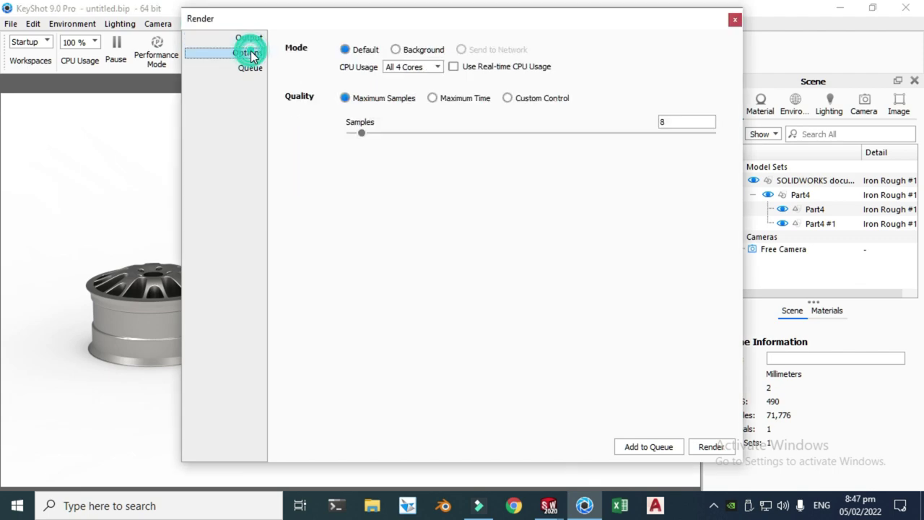
pyautogui.click(670, 124)
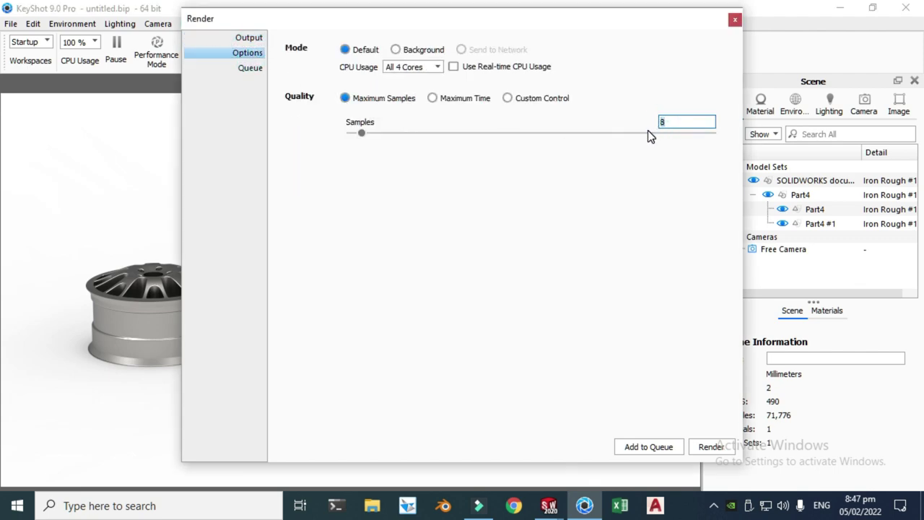
pyautogui.write('256')
# - Set the still image's output folder to the Desktop and start the render, maximizing its render window
pyautogui.click(249, 37)
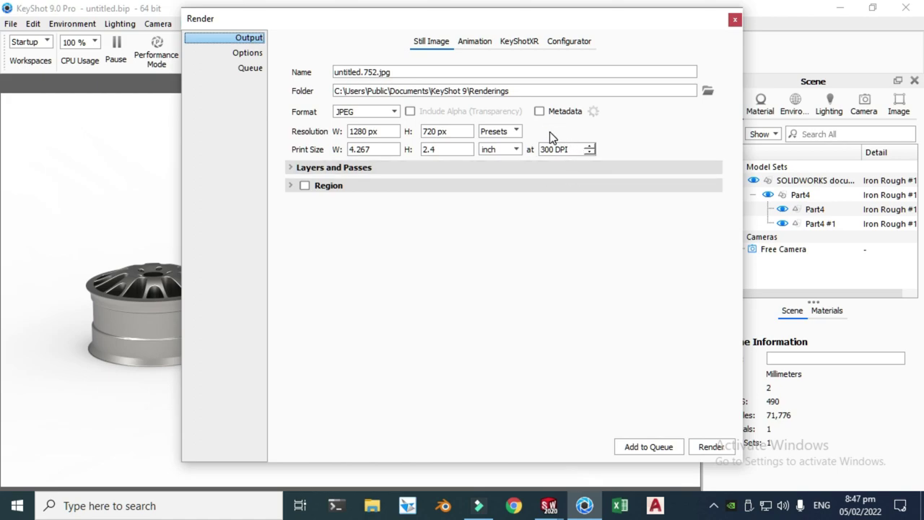
pyautogui.click(707, 91)
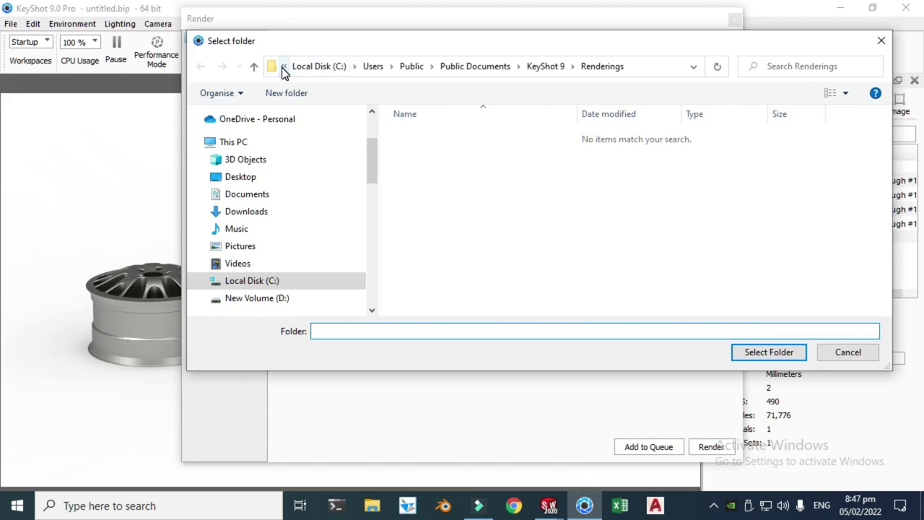
pyautogui.click(255, 178)
pyautogui.click(751, 353)
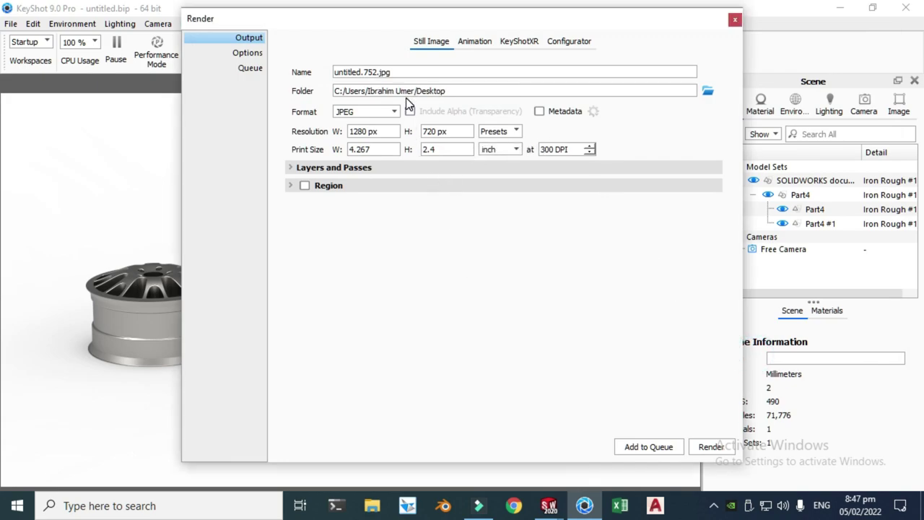
pyautogui.click(711, 447)
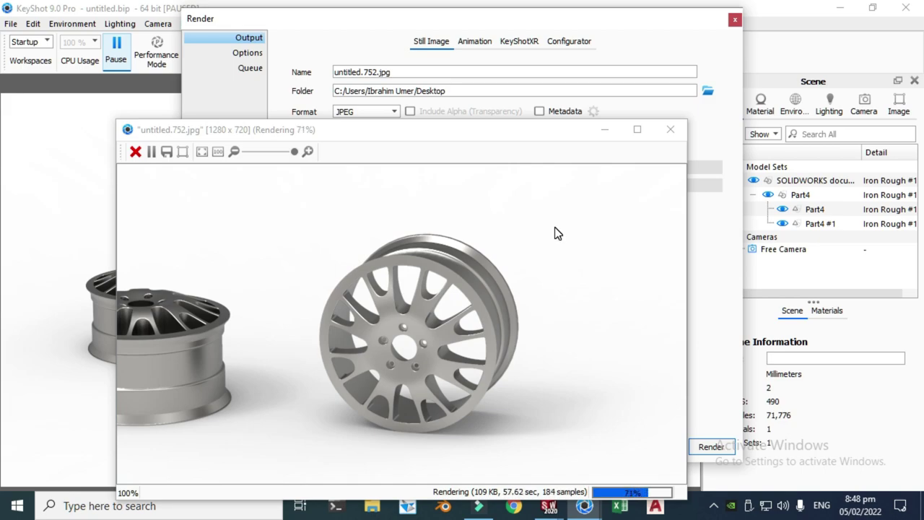
pyautogui.click(637, 129)
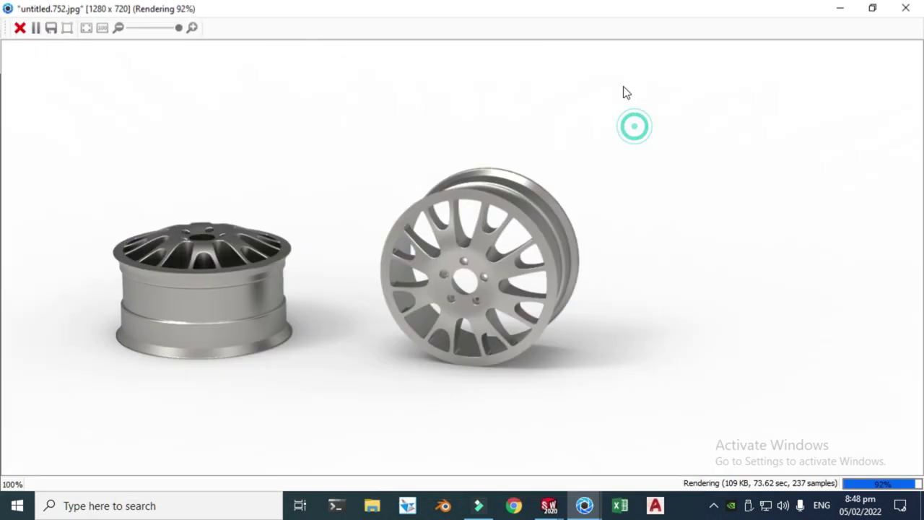